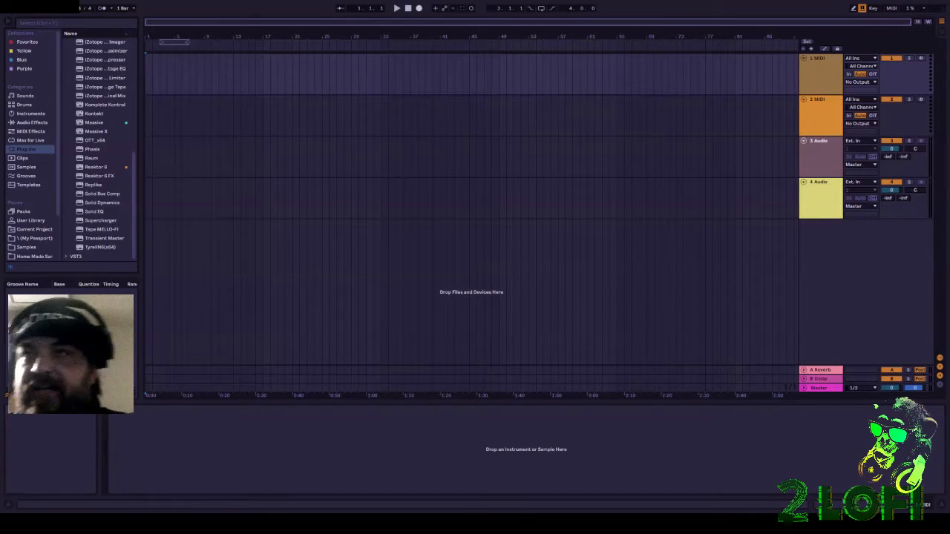
Step: Return to Ableton Live, load Massive onto the first MIDI track, and position its open plug-in window over the arrangement
key("alt+Tab")
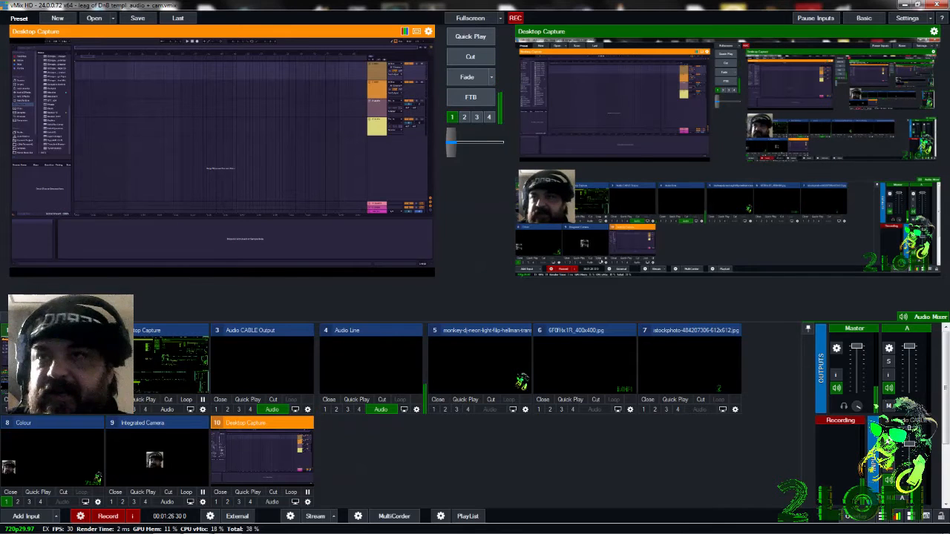
left_click(230, 528)
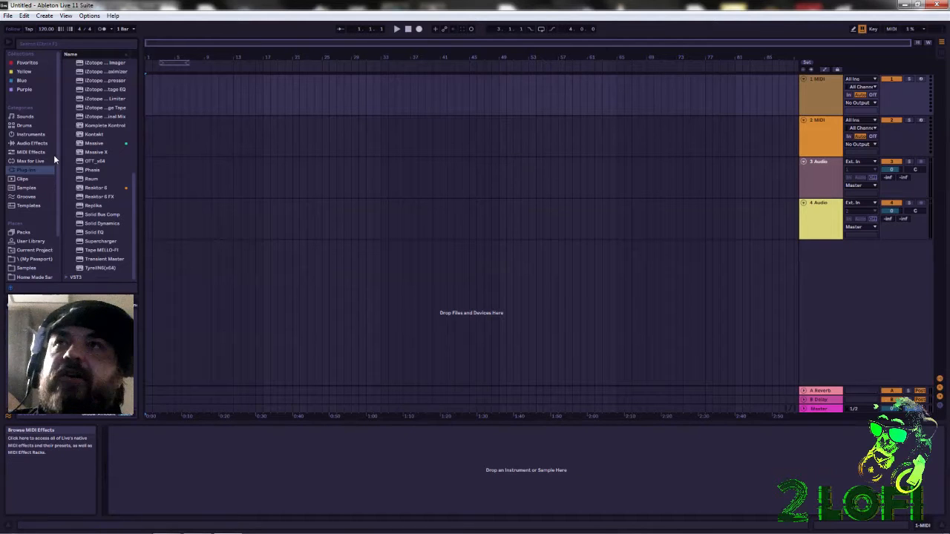
left_click_drag(96, 144, 189, 106)
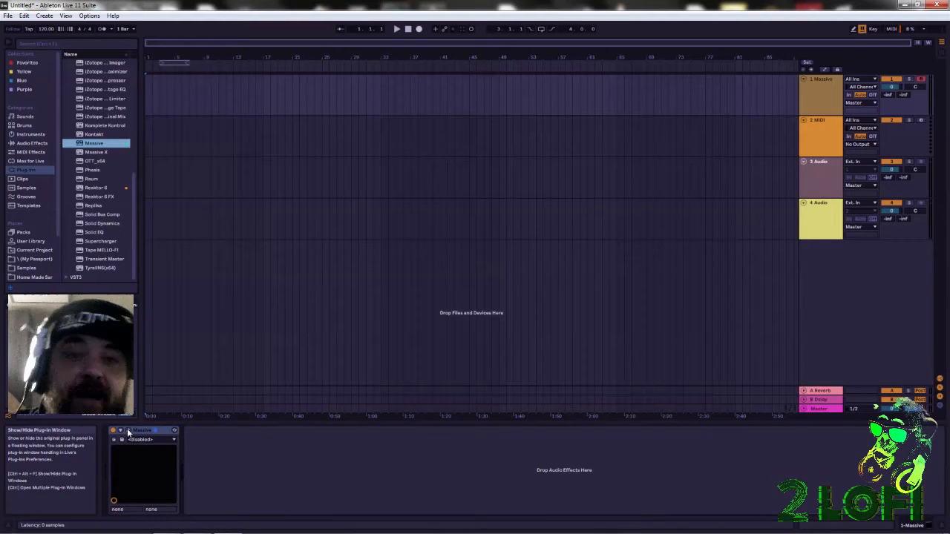
left_click(127, 432)
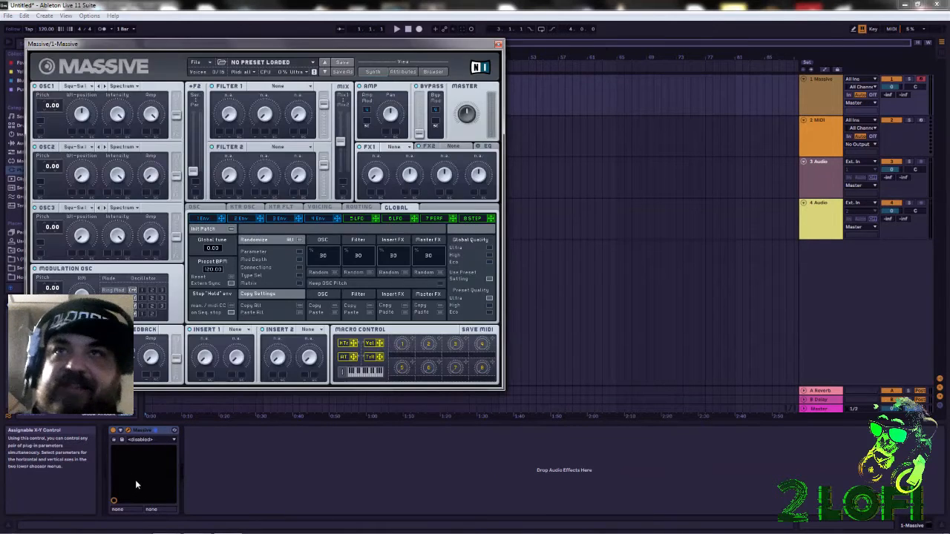
left_click_drag(269, 43, 175, 109)
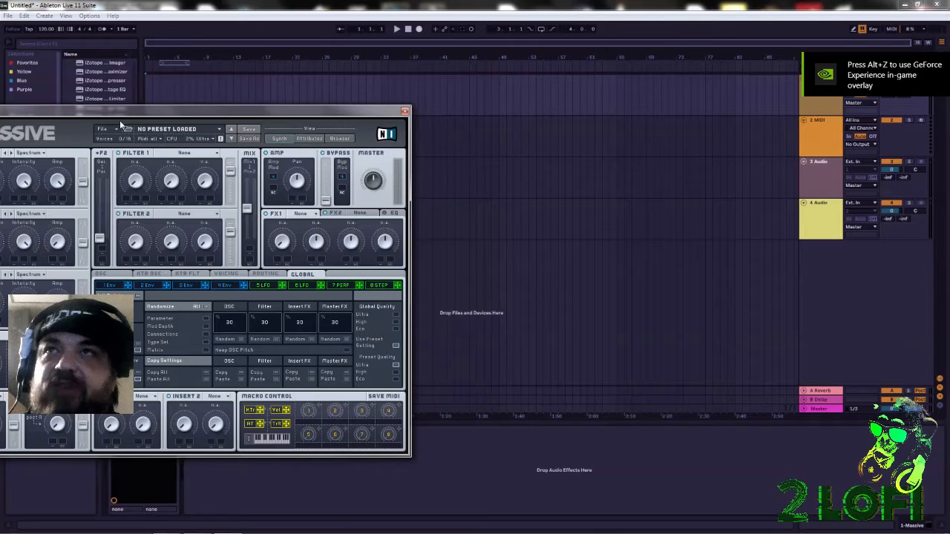
left_click_drag(122, 112, 373, 63)
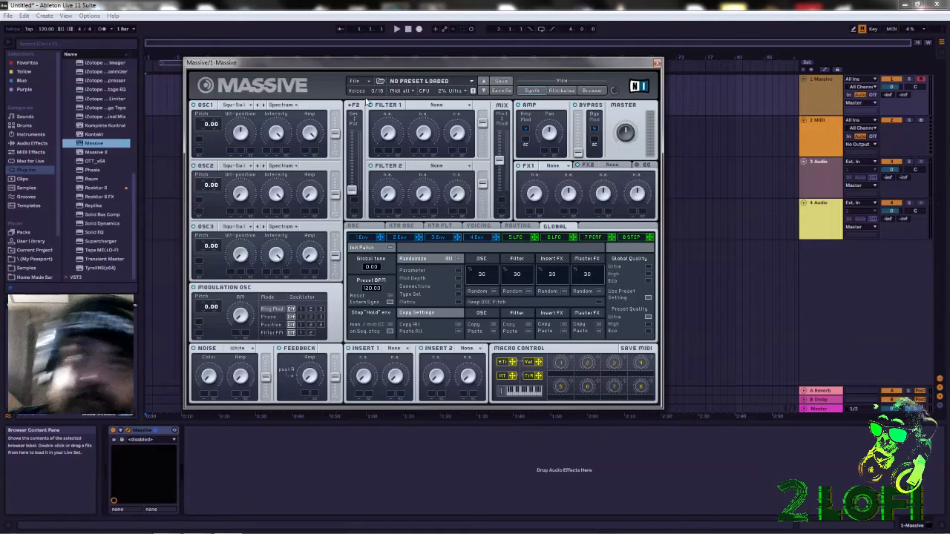
Step: Try Oscillator 1's filter routing fader and the filter Mix fader, leaving both at their middle positions
left_click(812, 182)
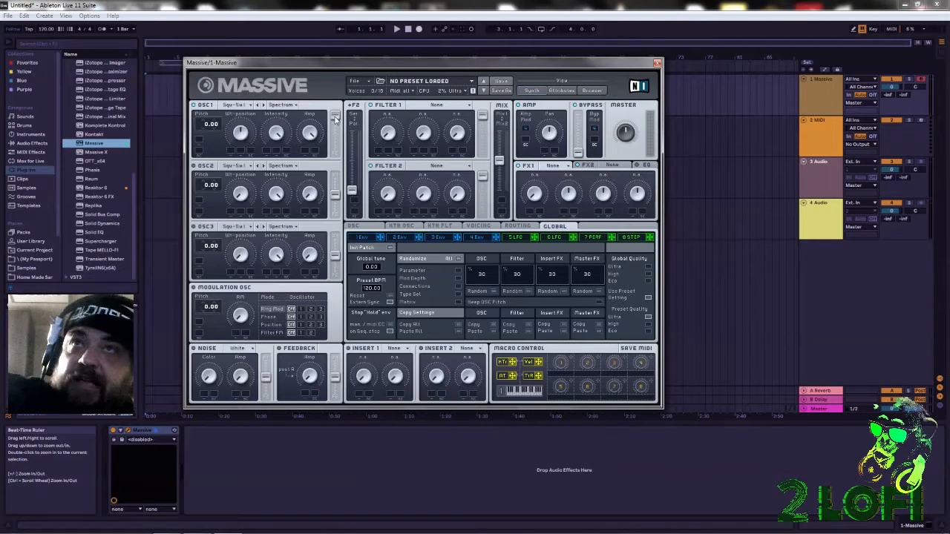
left_click_drag(338, 118, 338, 136)
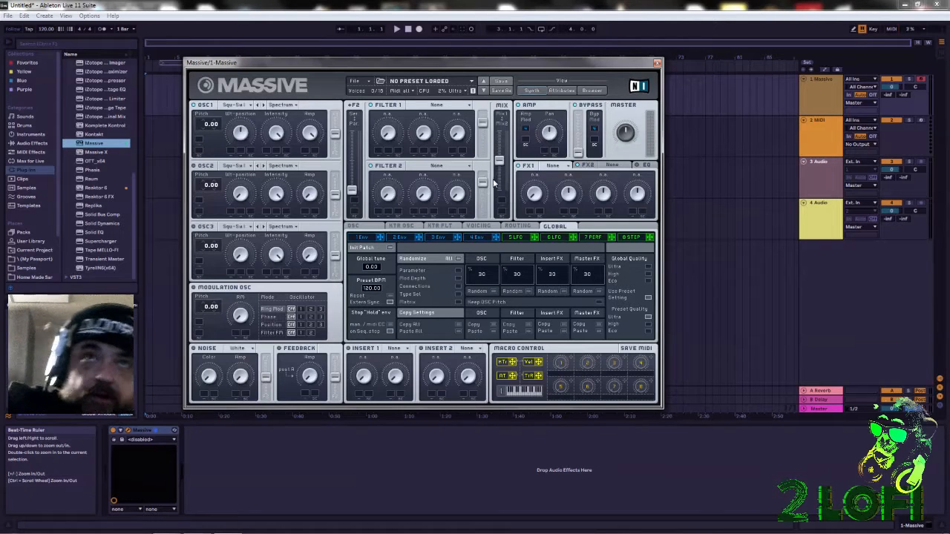
mouse_move(501, 163)
left_mouse_down()
mouse_move(501, 132)
mouse_move(521, 215)
mouse_move(499, 140)
mouse_move(501, 160)
mouse_move(509, 153)
mouse_move(516, 164)
left_mouse_up()
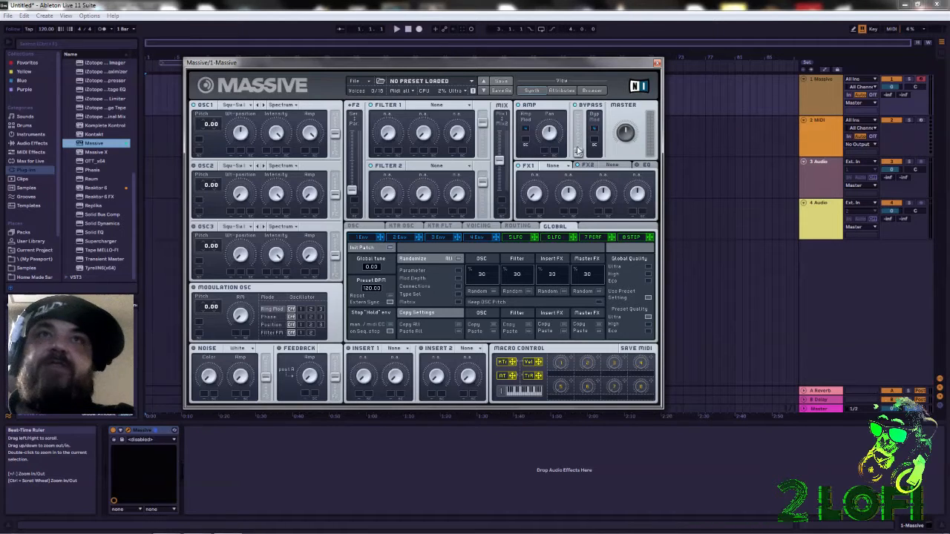
Step: Show Massive's Routing page and examine the effect types available for FX1
left_click(517, 226)
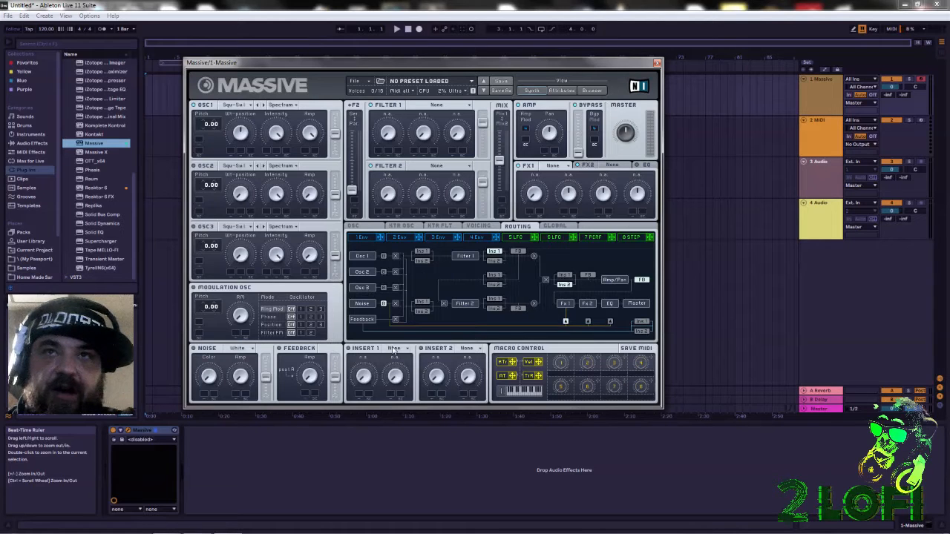
left_click(554, 165)
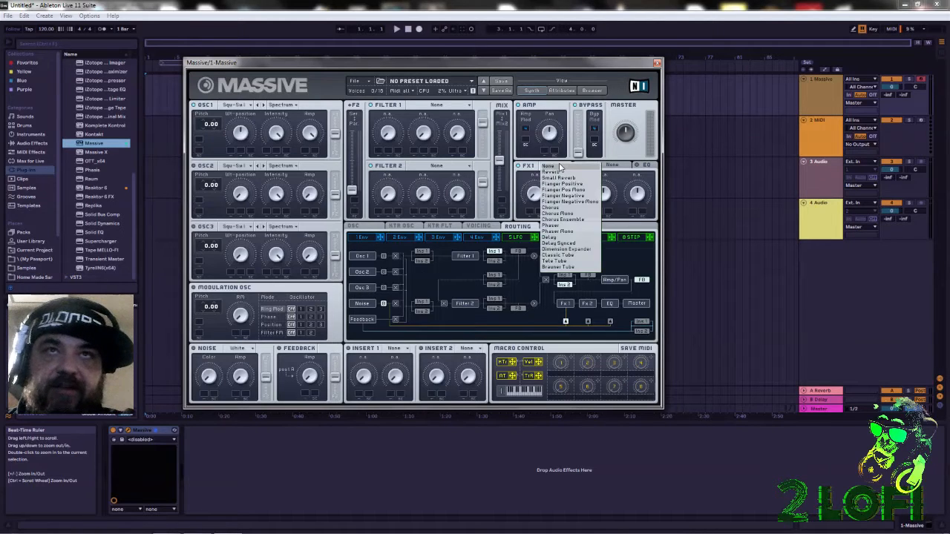
left_click(519, 165)
left_click(519, 166)
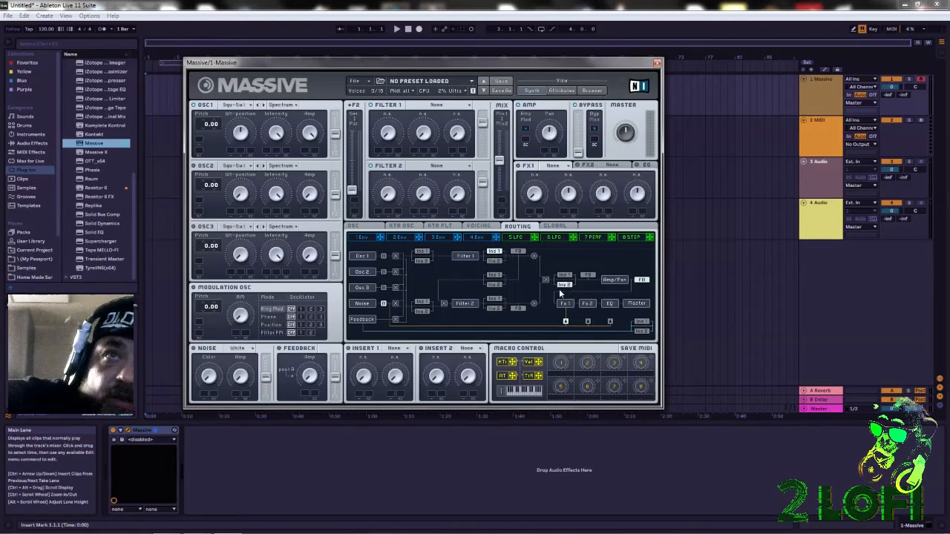
Step: Try the feedback tap after Filter 1 and before Amp/Pan, and return it to the point after Amp/Pan
left_click(518, 252)
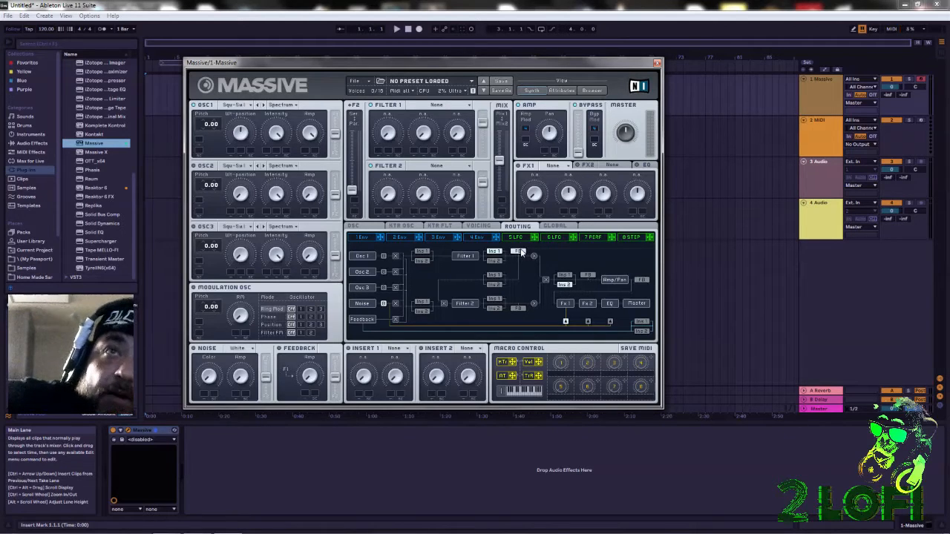
left_click(594, 275)
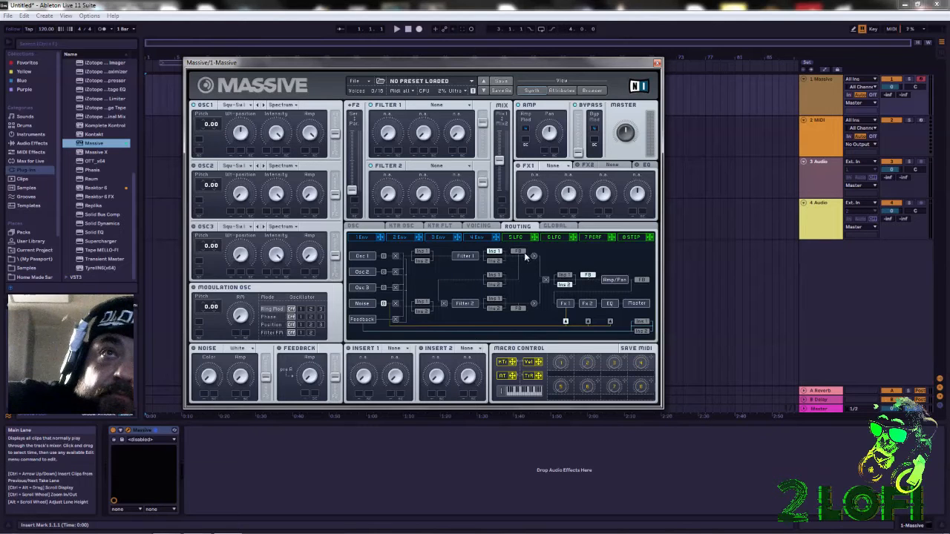
left_click(517, 253)
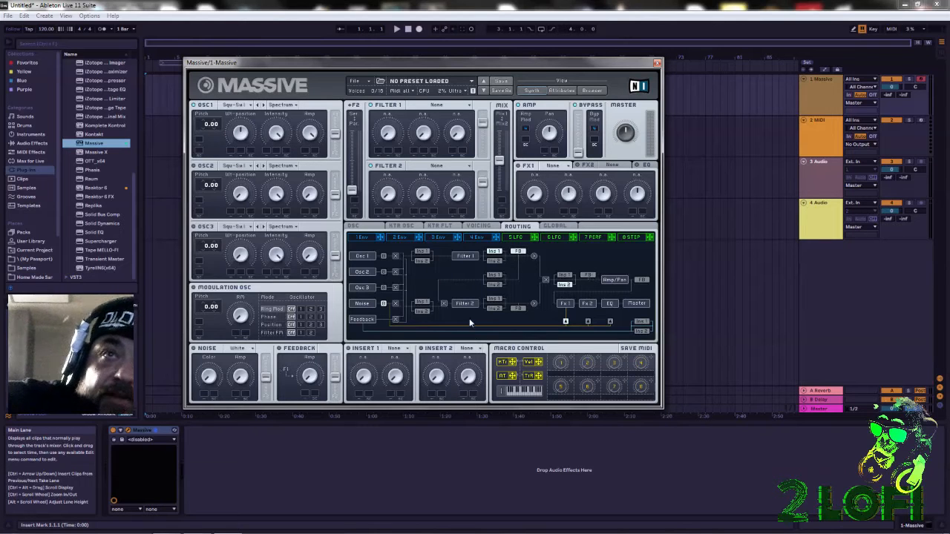
left_click(590, 277)
left_click(642, 280)
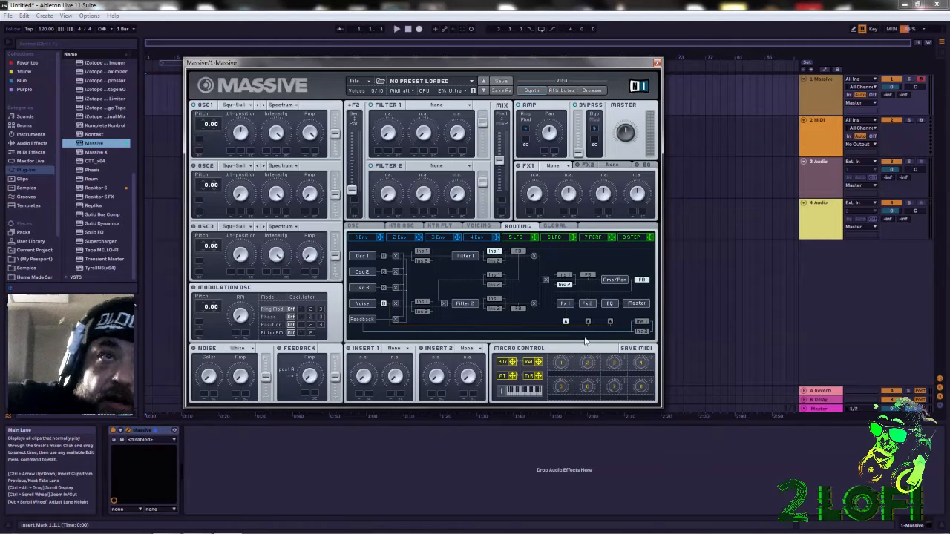
Step: Switch off the feedback tap and try both inserts in the feedback path, returning Insert 2 ahead of Amp/Pan and Insert 1 after Filter 1
left_click(640, 331)
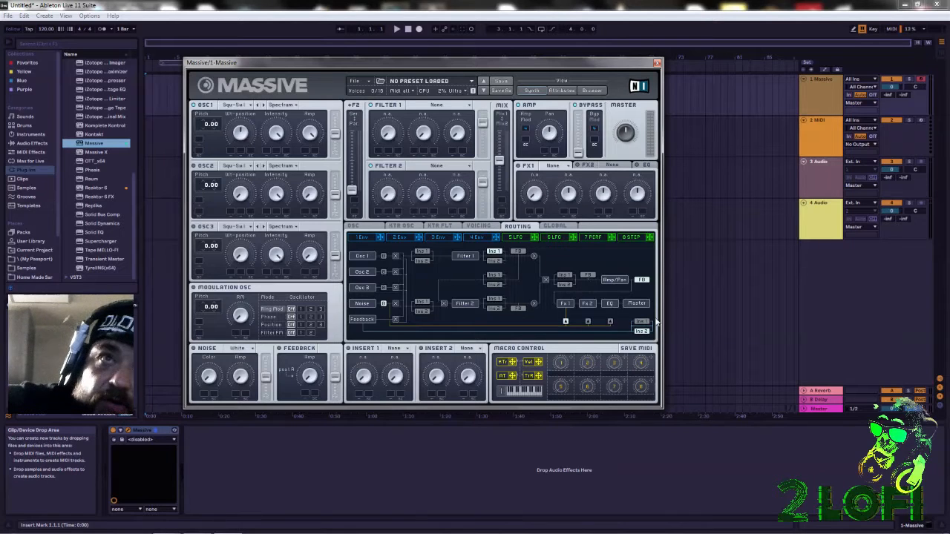
left_click(643, 321)
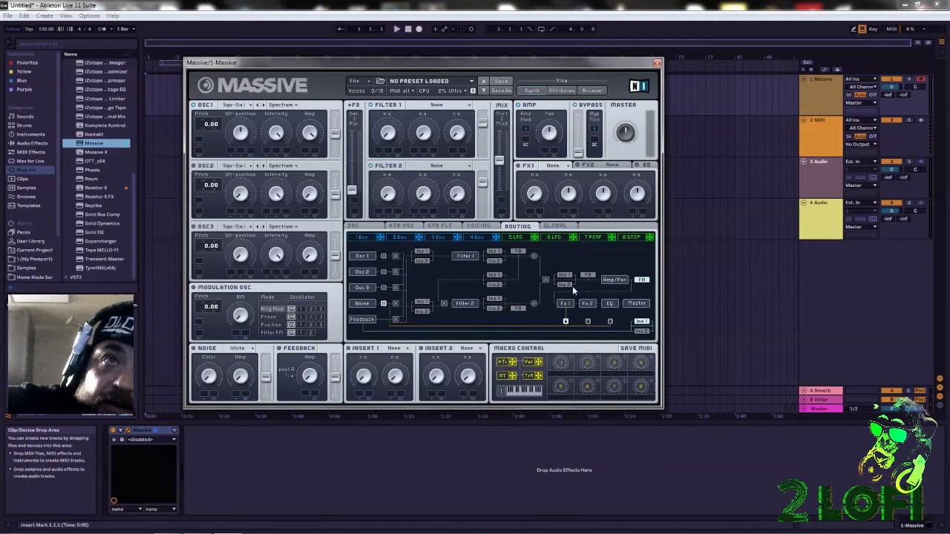
left_click(494, 251)
left_click(640, 280)
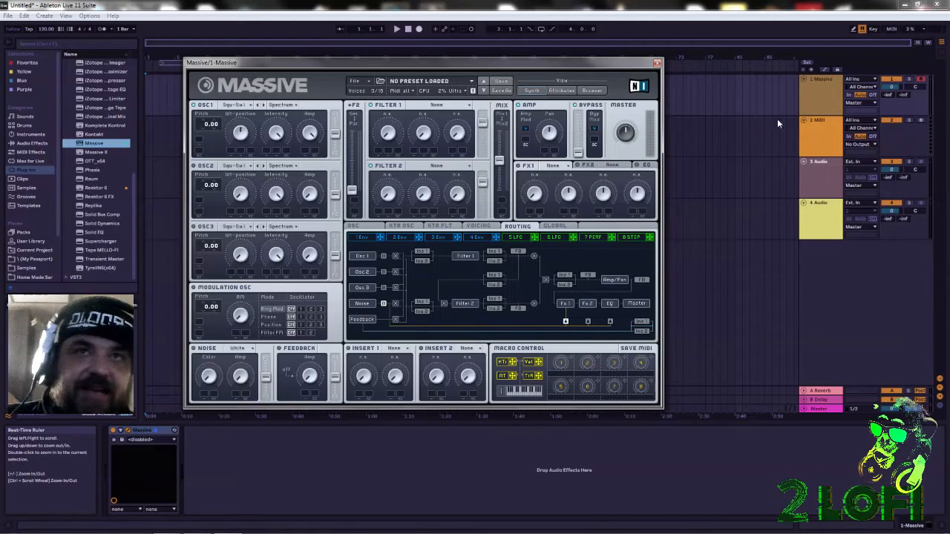
left_click(568, 285)
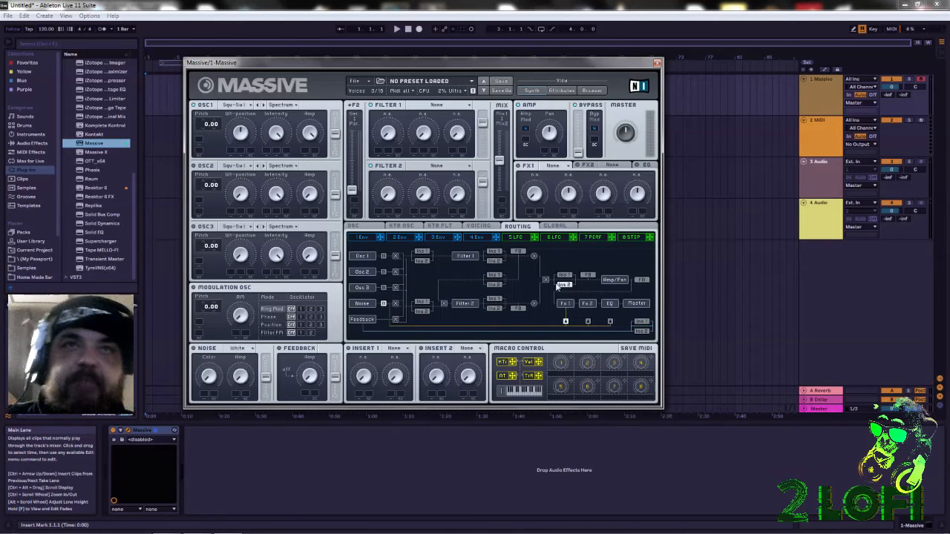
left_click(495, 253)
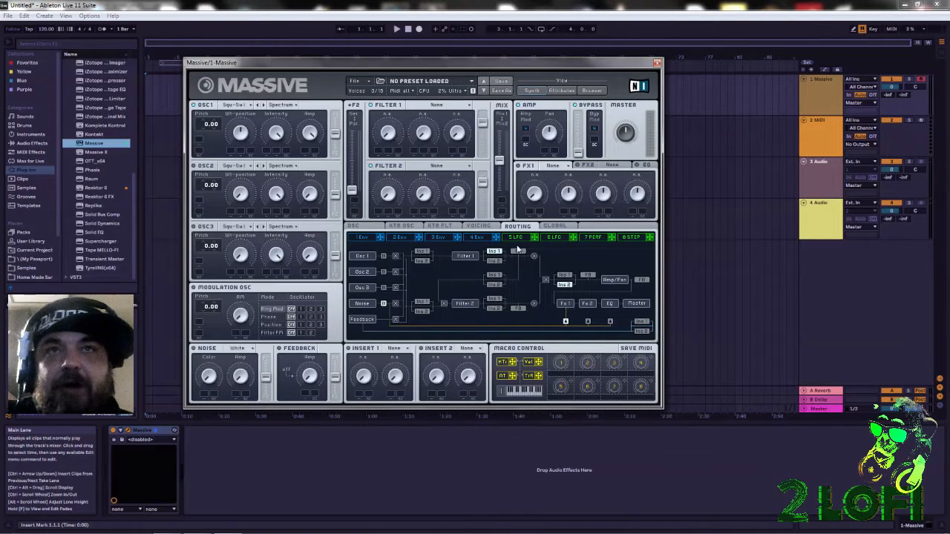
Step: Shape envelope 4 with shorter attack and decay times and full attack and decay levels
left_click(476, 239)
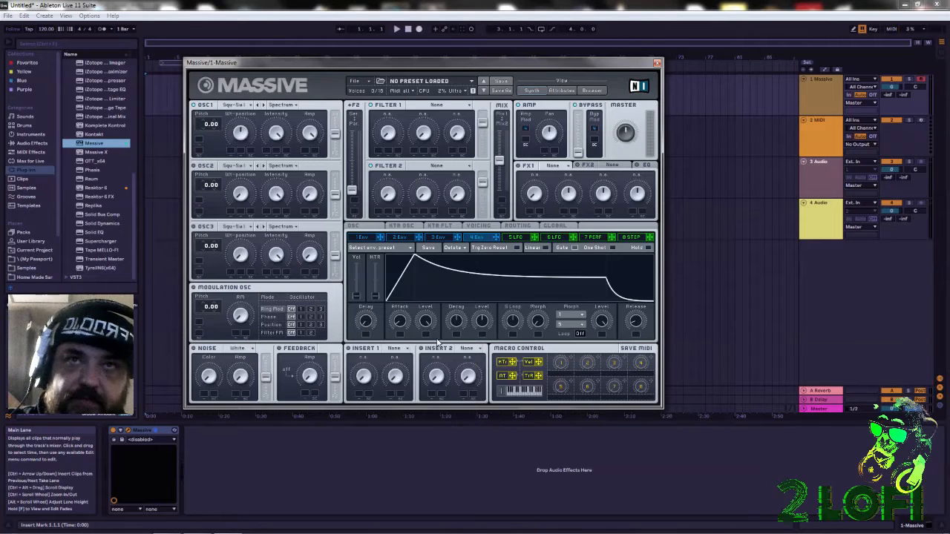
left_click_drag(402, 324, 401, 524)
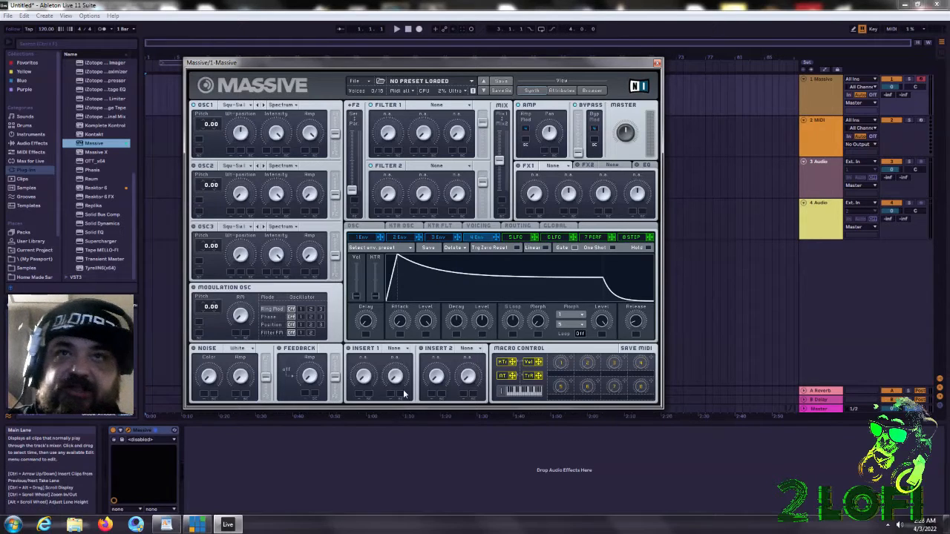
left_click_drag(453, 322, 454, 532)
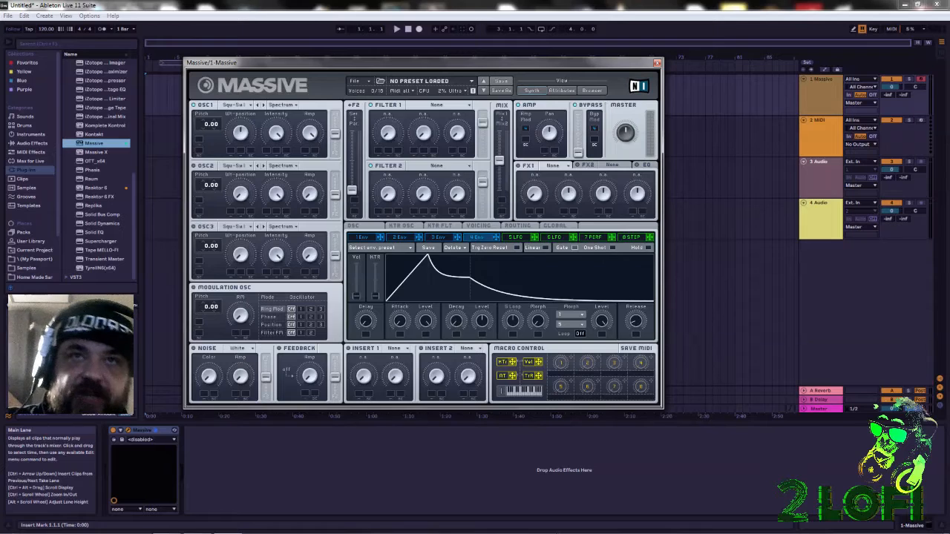
left_click_drag(482, 320, 483, 245)
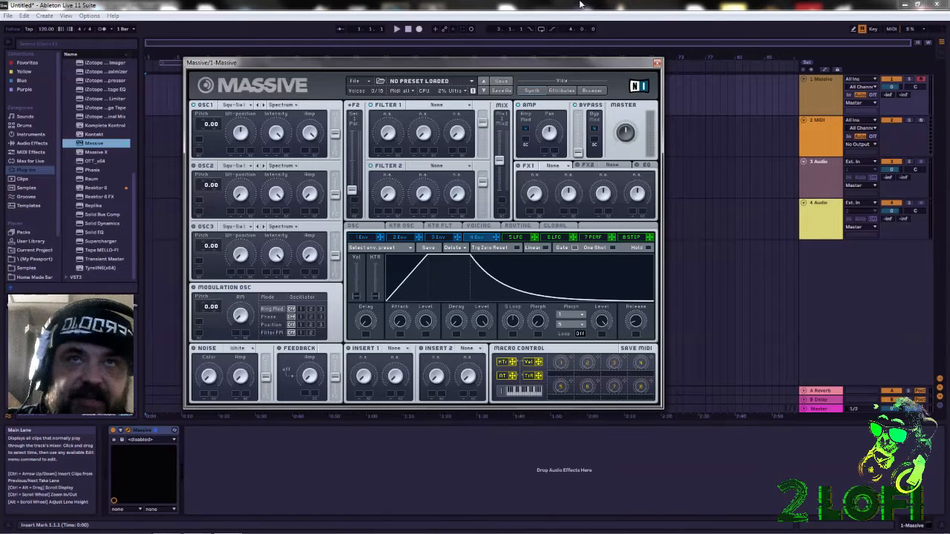
left_click_drag(429, 322, 518, 101)
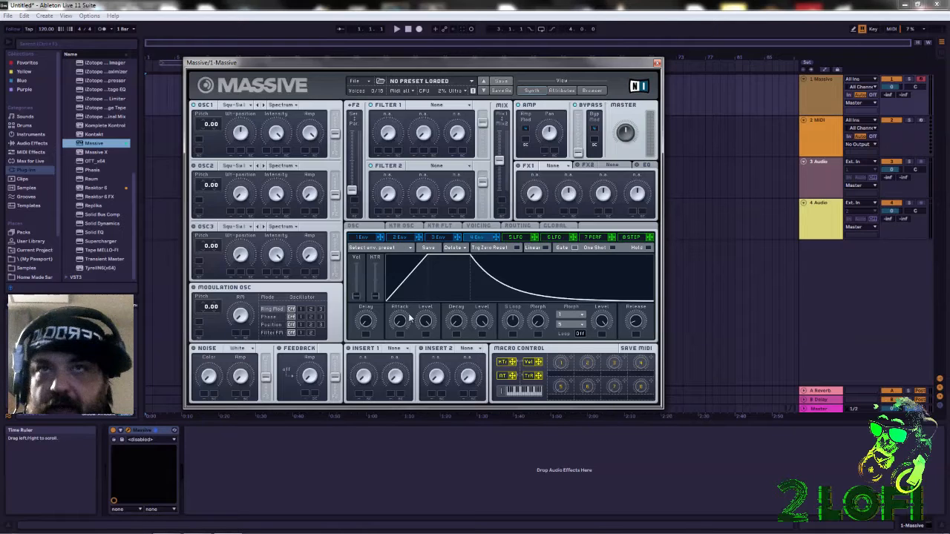
Step: Try longer attack and decay times in envelope 4, and return both to their short settings
left_click_drag(399, 321, 400, 297)
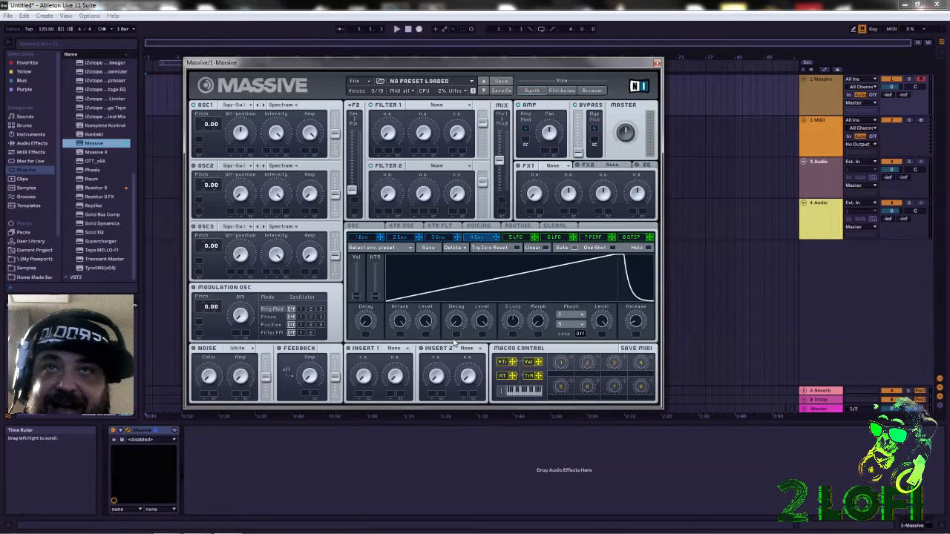
left_click_drag(459, 327, 526, 2)
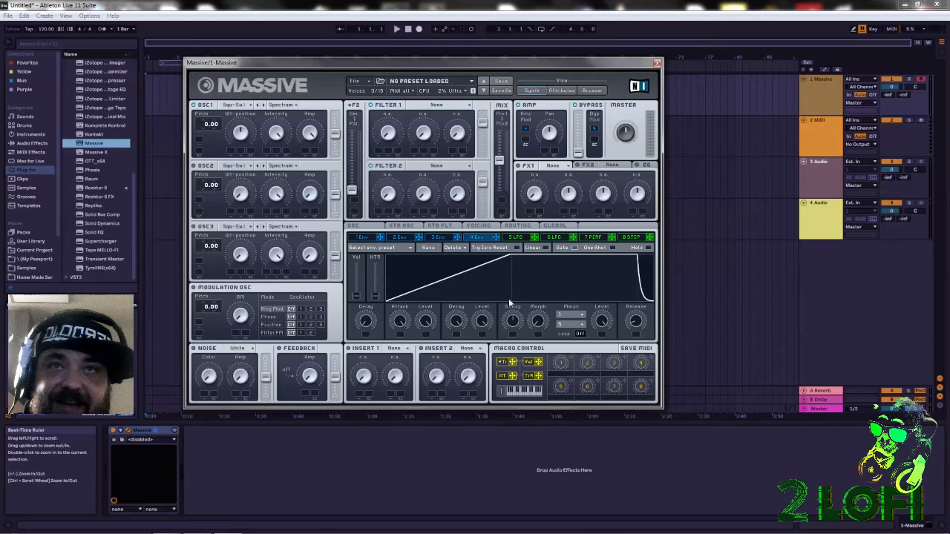
left_click_drag(484, 322, 483, 269)
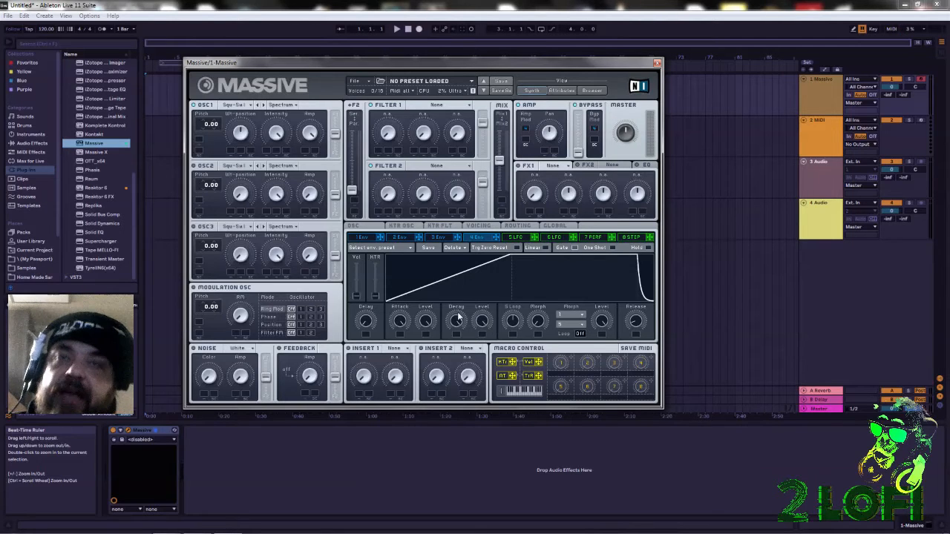
left_click_drag(483, 323, 614, 3)
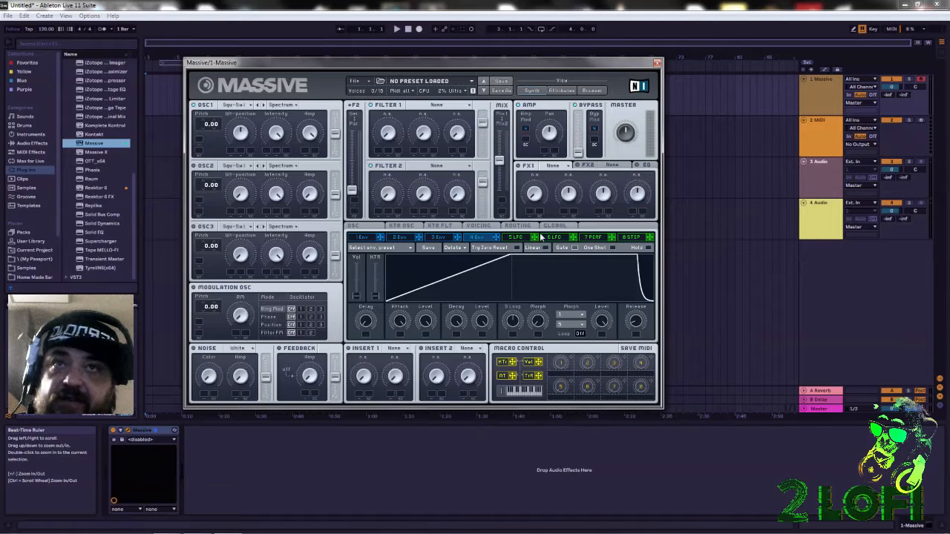
left_click_drag(458, 319, 457, 438)
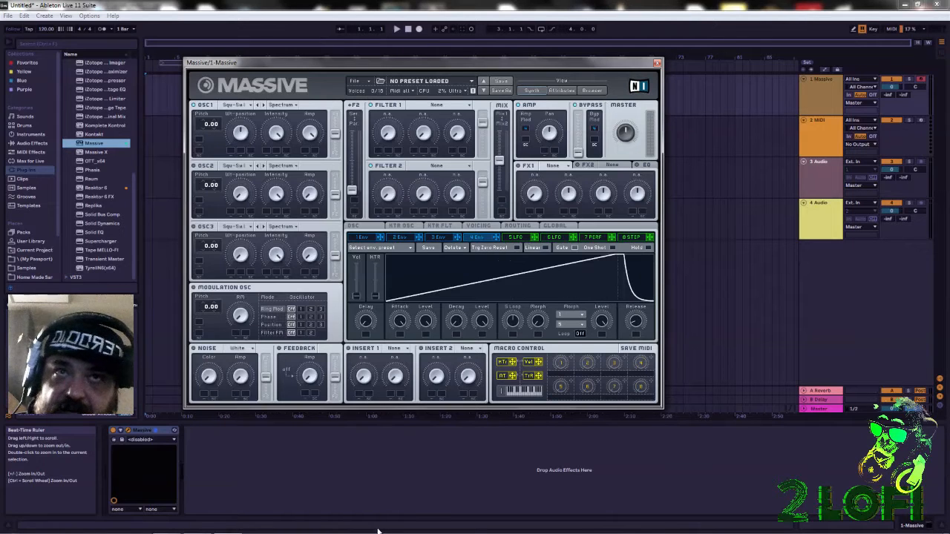
left_click_drag(401, 321, 401, 363)
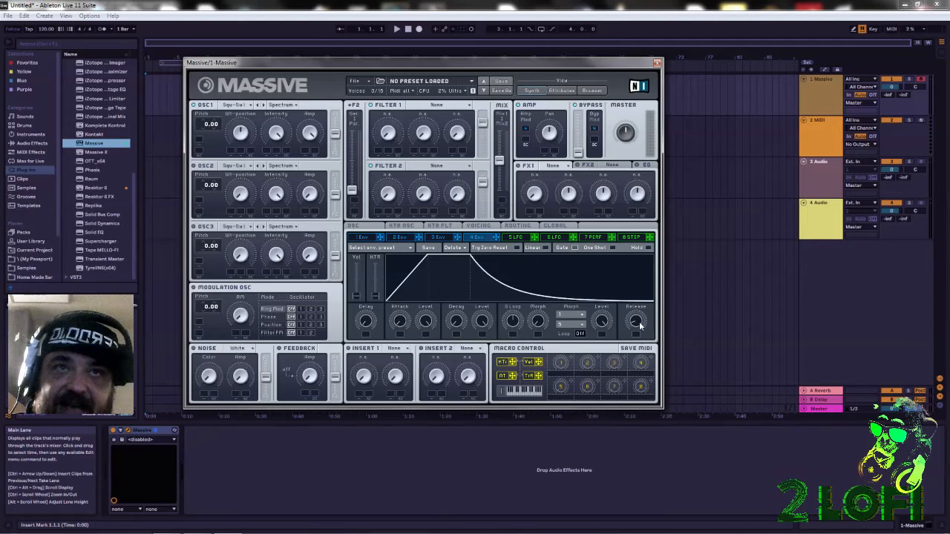
Step: Try envelope 4's release time and glance at the 5 LFO page before returning to envelope 4
left_click_drag(640, 323, 685, 440)
mouse_move(639, 326)
left_mouse_down()
mouse_move(640, 253)
mouse_move(665, 321)
mouse_move(653, 331)
mouse_move(647, 317)
mouse_move(645, 333)
mouse_move(637, 295)
mouse_move(638, 320)
left_mouse_up()
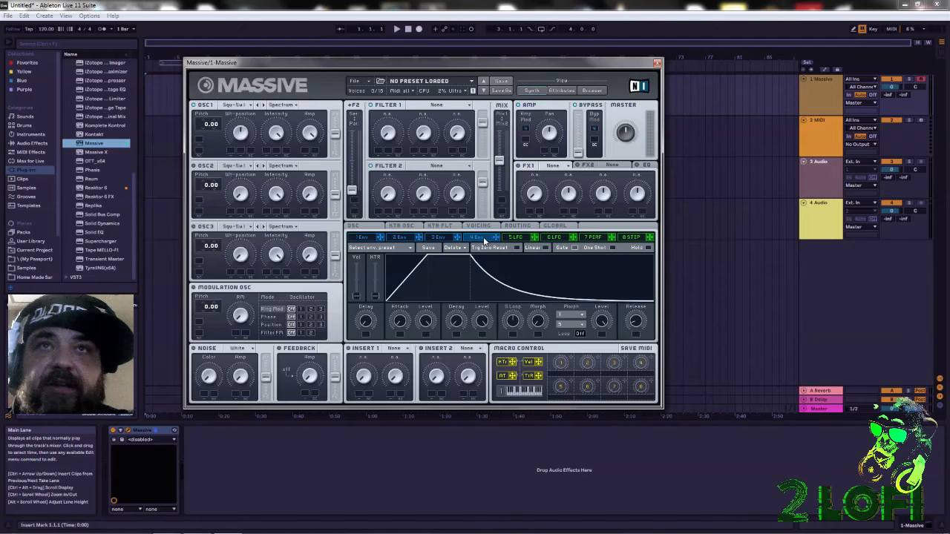
left_click(517, 238)
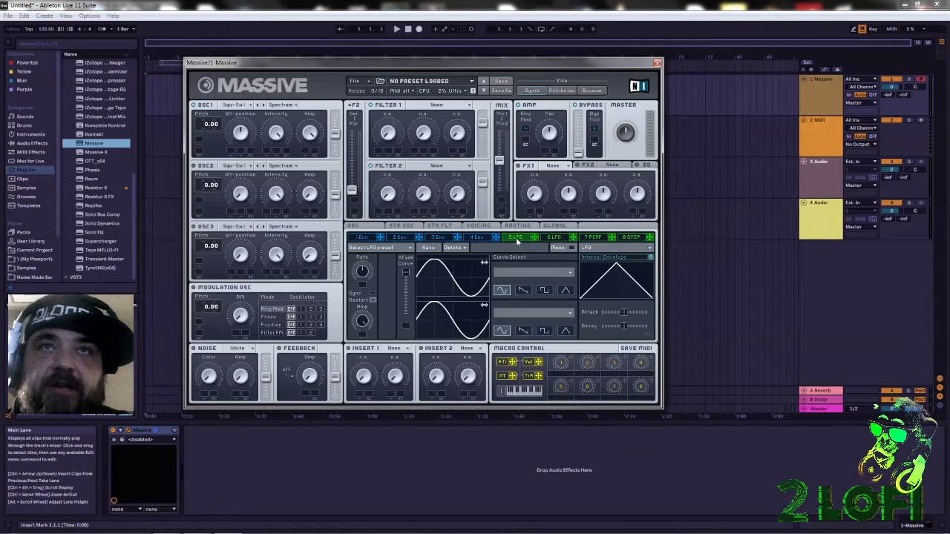
left_click(482, 238)
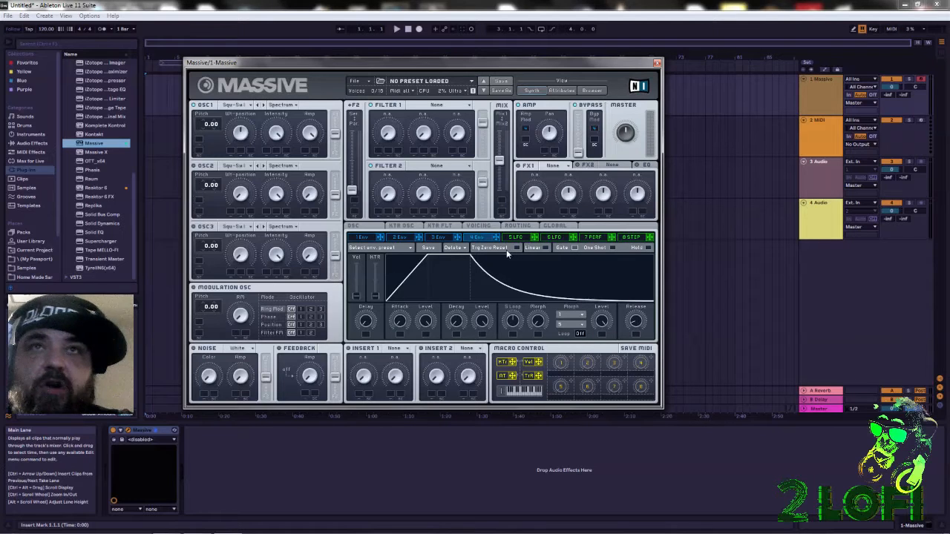
Step: Try the Simple ADSR 2 factory preset in envelope 4, and switch it to the AD Vibrato factory preset
left_click(412, 250)
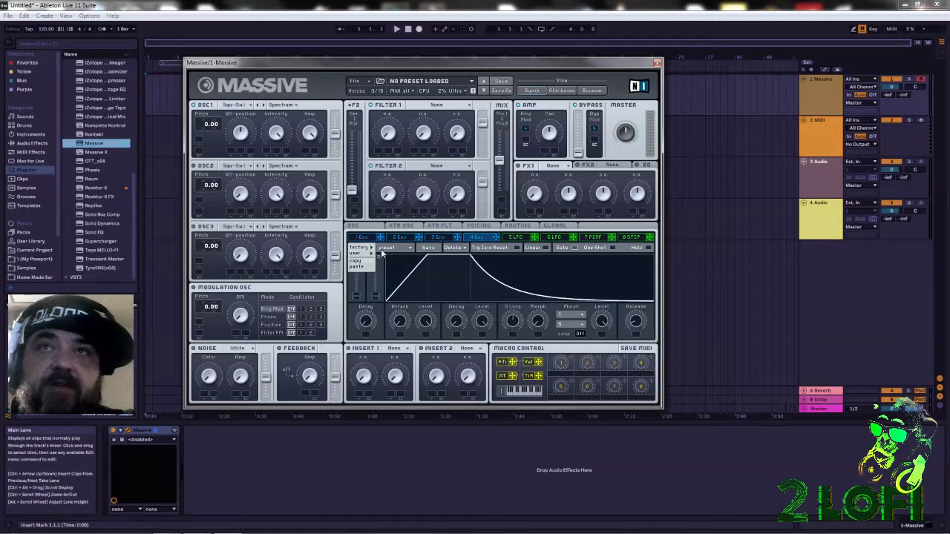
mouse_move(368, 248)
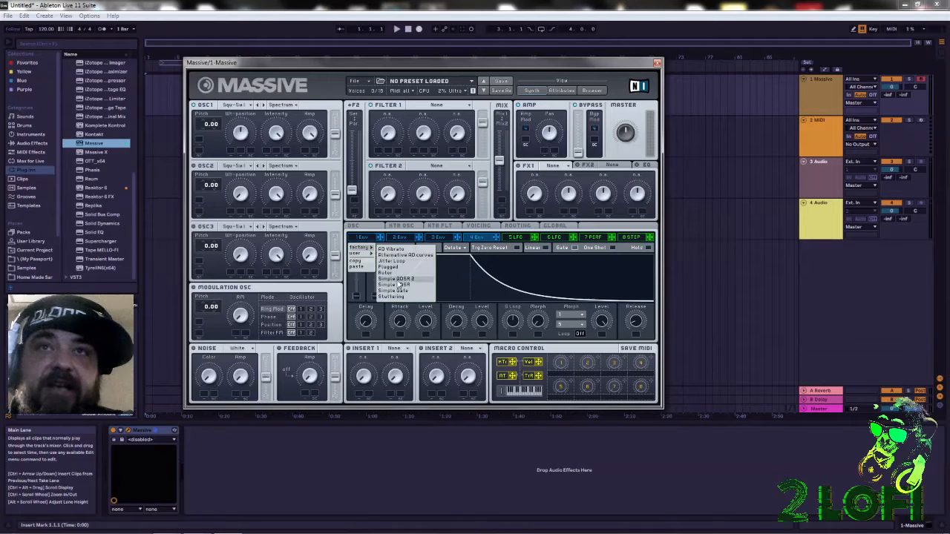
left_click(399, 281)
left_click(370, 250)
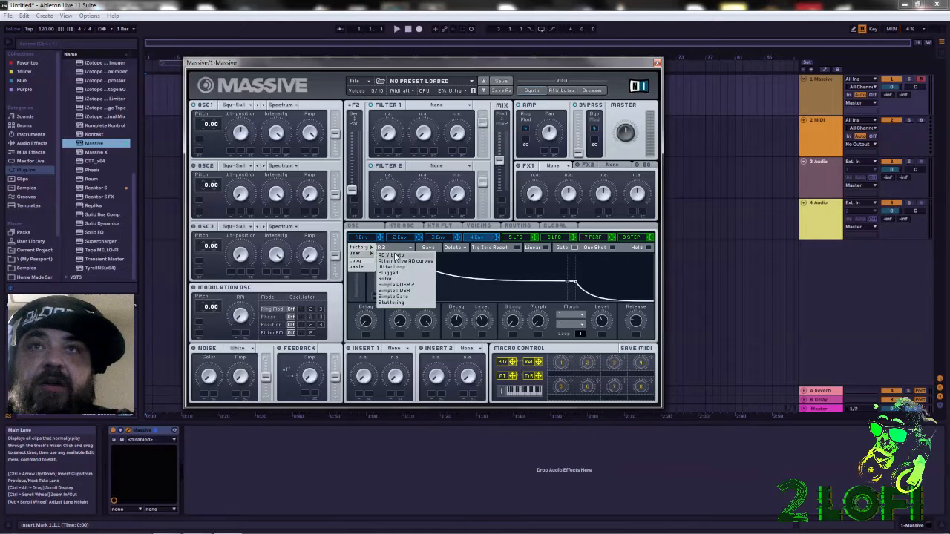
left_click(400, 255)
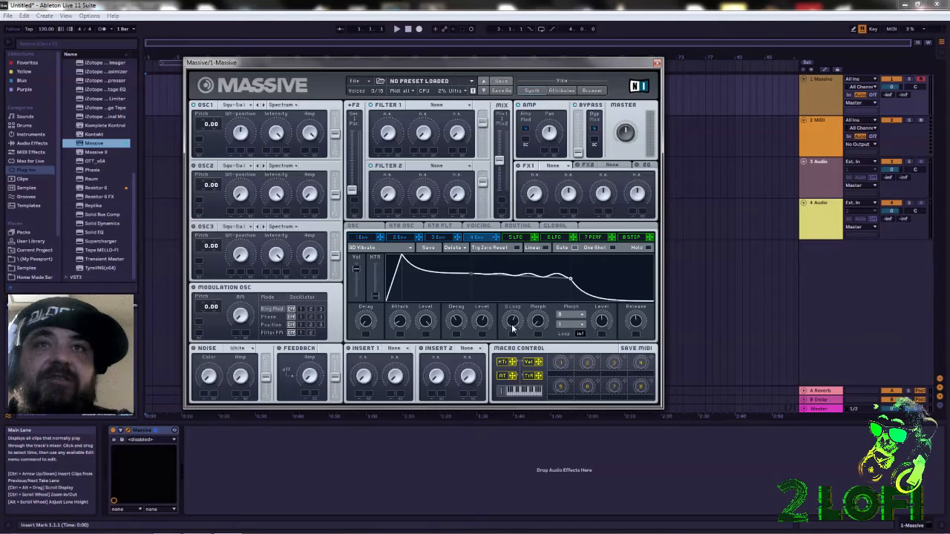
Step: Try the sustain loop morph and the Curve 4 morph shape in envelope 4, and load the Simple ADSR factory preset
mouse_move(513, 317)
left_mouse_down()
mouse_move(517, 295)
mouse_move(524, 336)
mouse_move(545, 277)
mouse_move(547, 362)
left_mouse_up()
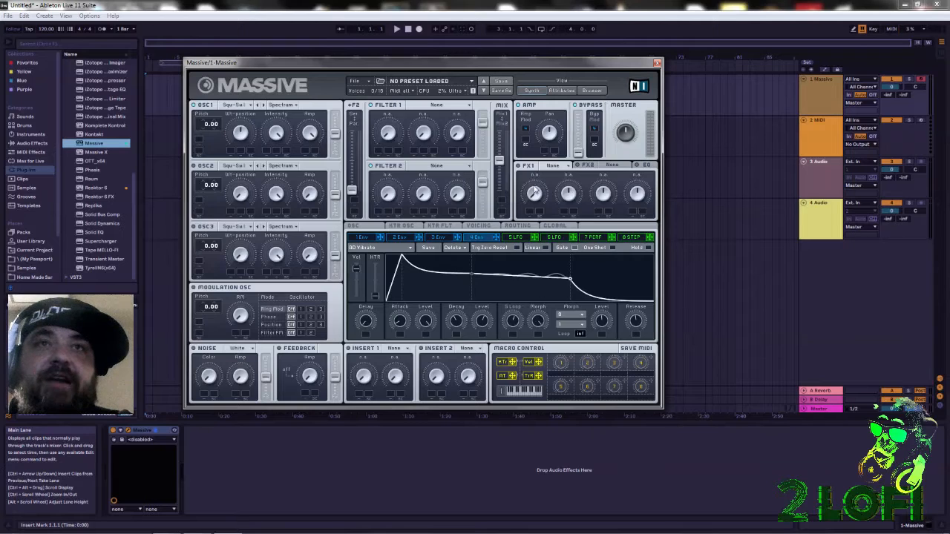
left_click(571, 314)
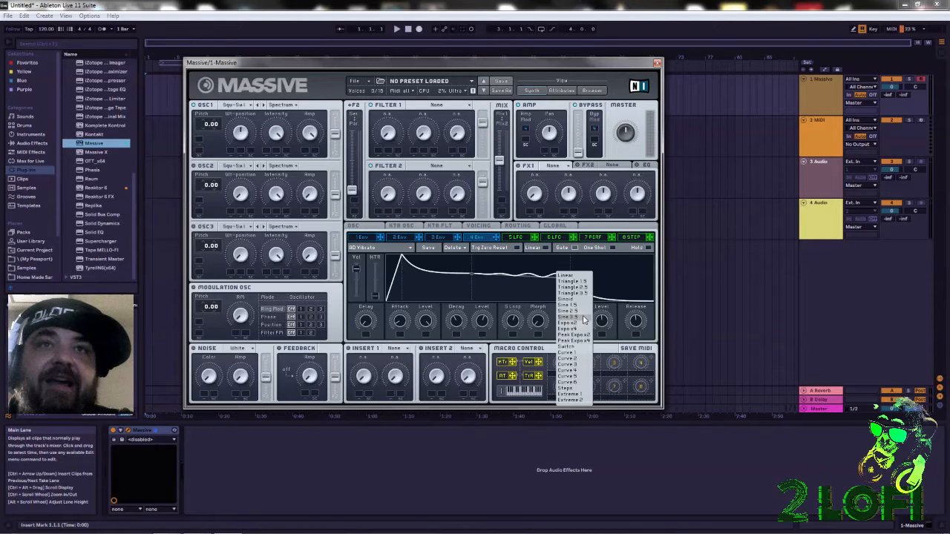
left_click(571, 372)
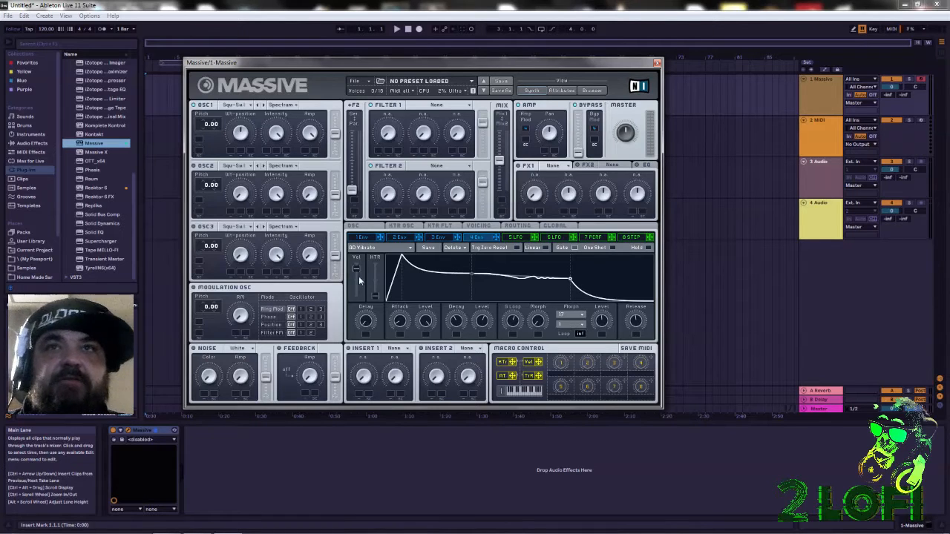
left_click(372, 250)
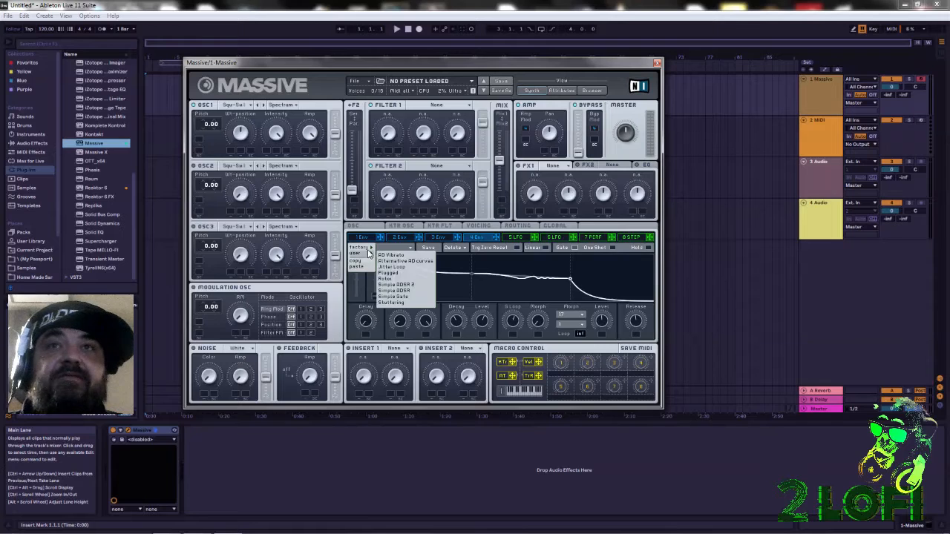
left_click(401, 286)
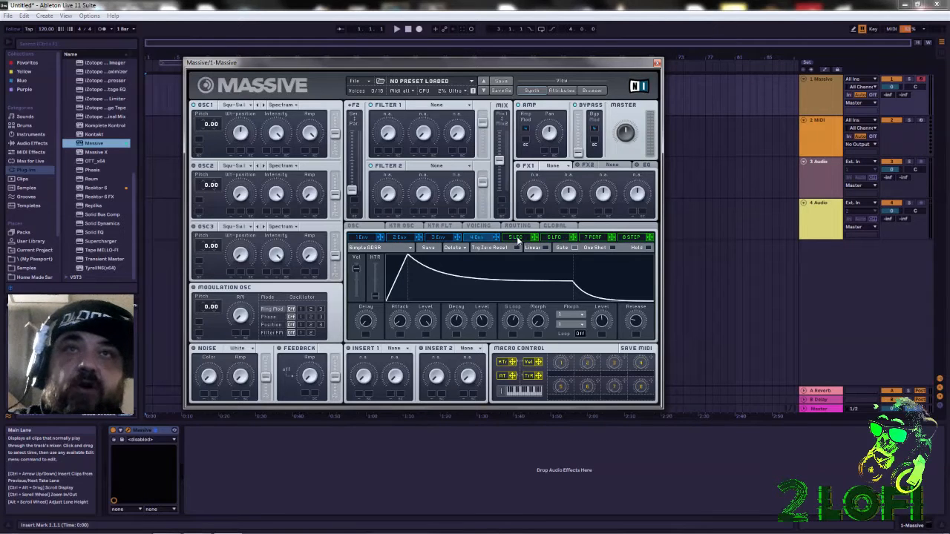
Step: Look through the 5 LFO, 6 LFO and 8 STEP pages, and examine the modulator types available for 5 LFO
left_click(518, 239)
left_click(556, 238)
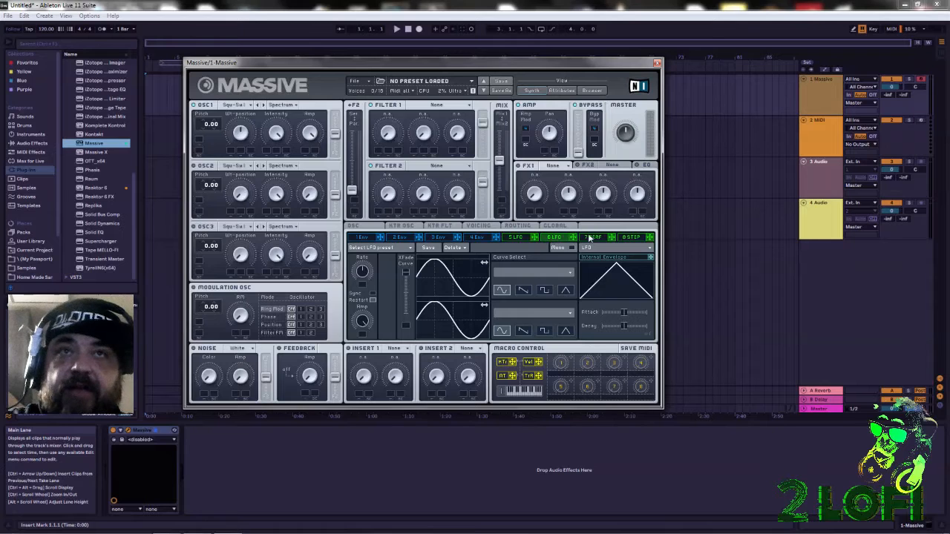
left_click(648, 239)
left_click(631, 238)
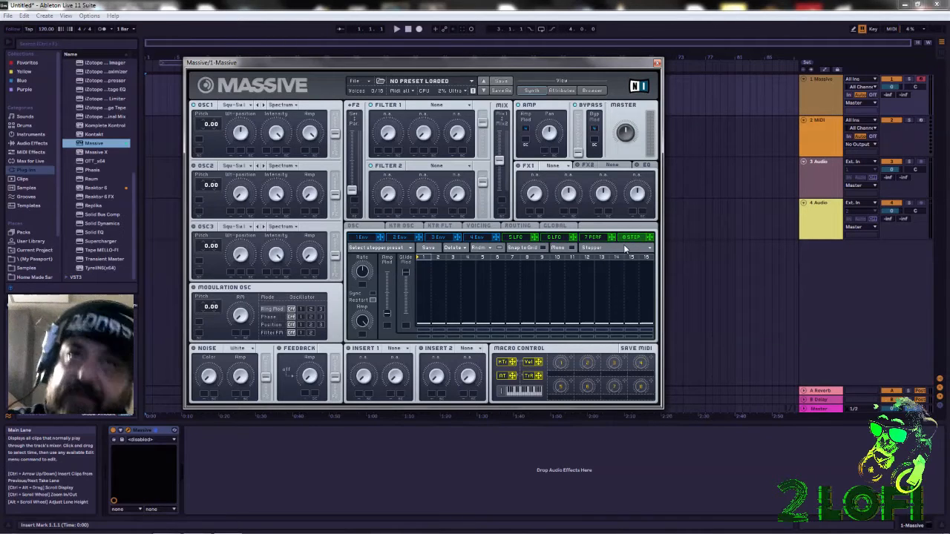
left_click(519, 237)
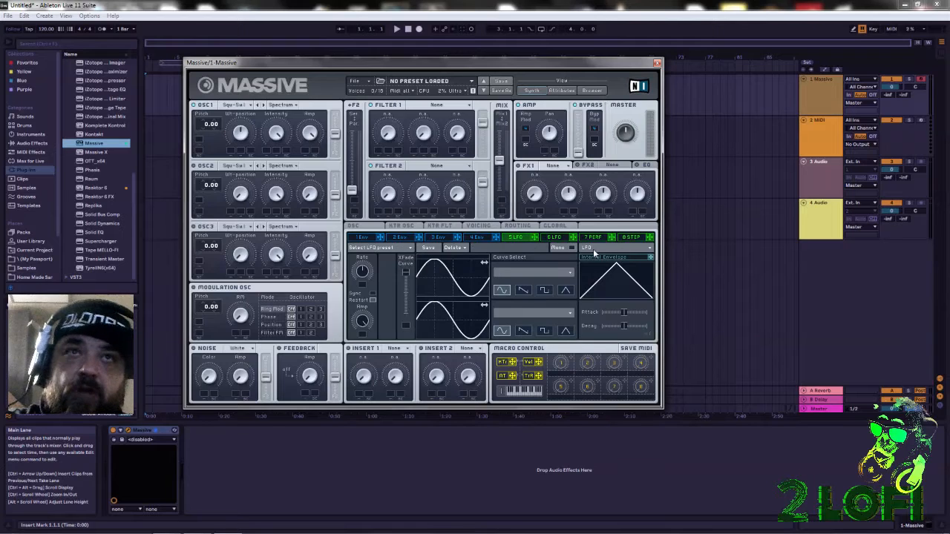
left_click(650, 251)
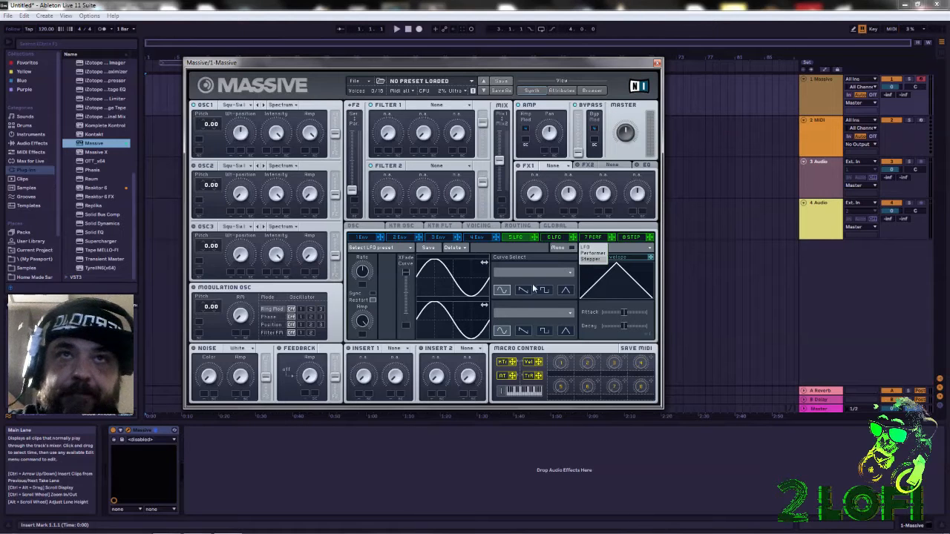
left_click(387, 340)
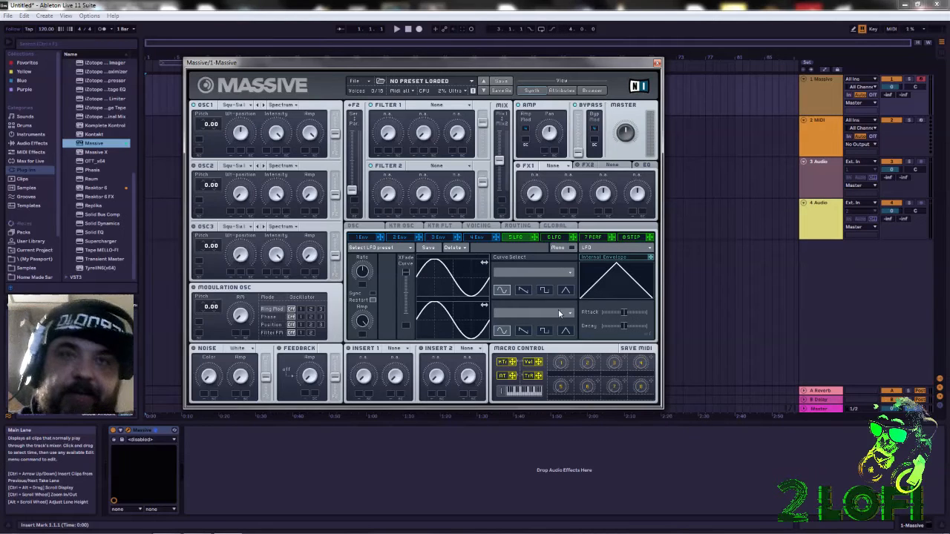
Step: Set 5 LFO's first curve to a triangle wave, try its phase adjustment, and look through its list of preset curves
left_click(568, 291)
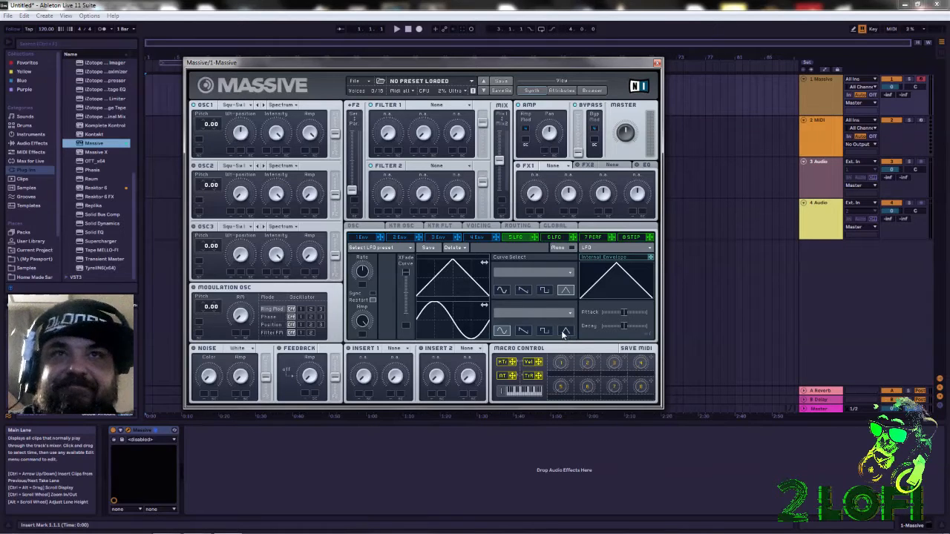
left_click_drag(479, 263, 482, 263)
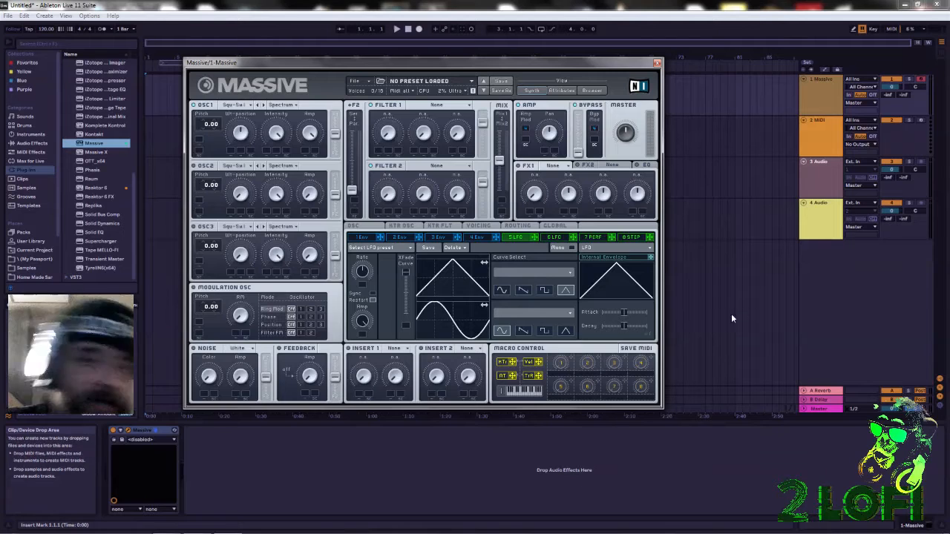
left_click(570, 273)
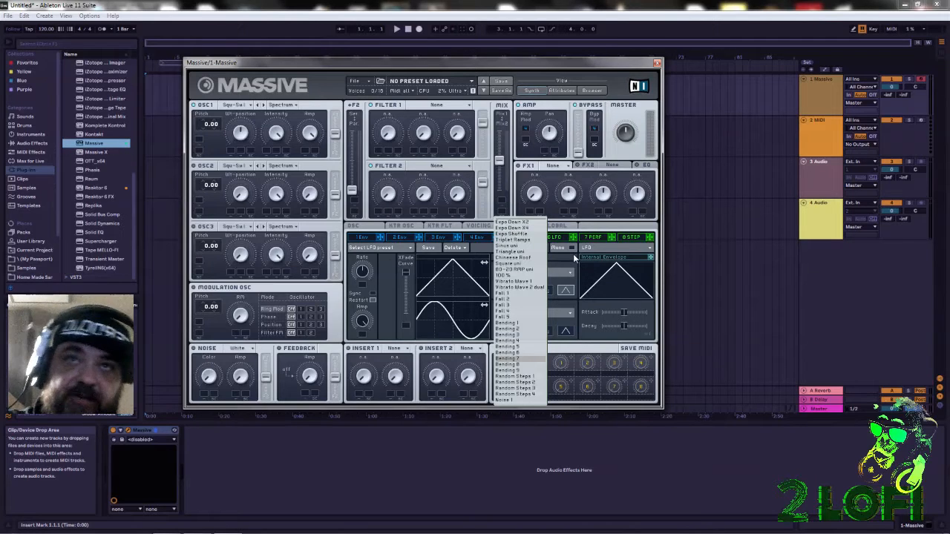
left_click(406, 338)
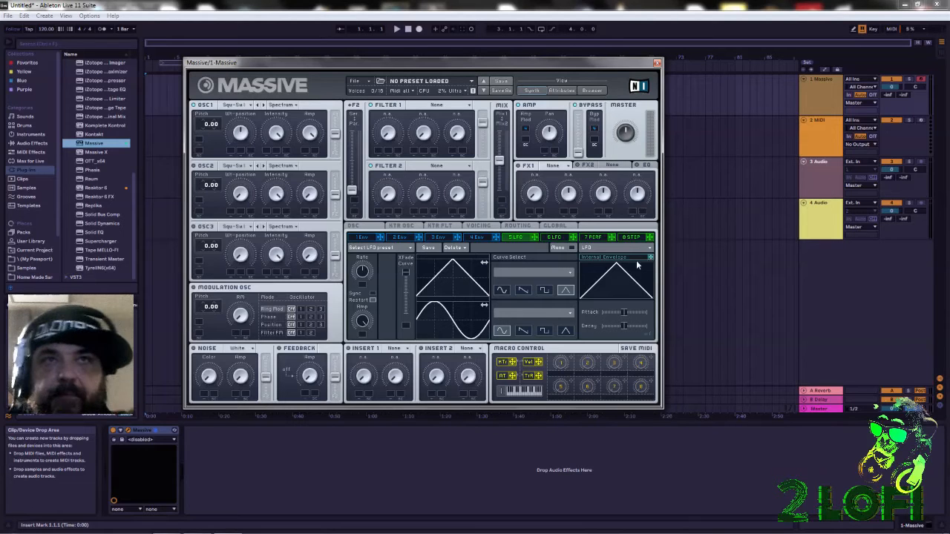
Step: Try 5 LFO's internal envelope decay and attack times and the XFade Curve between its two waves, restoring each setting
left_click_drag(624, 329, 721, 333)
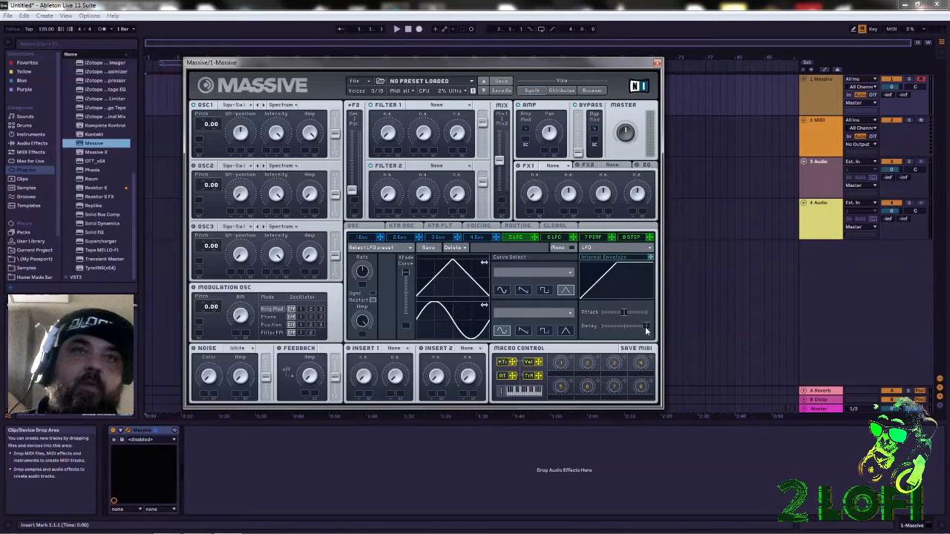
left_click_drag(648, 331, 623, 352)
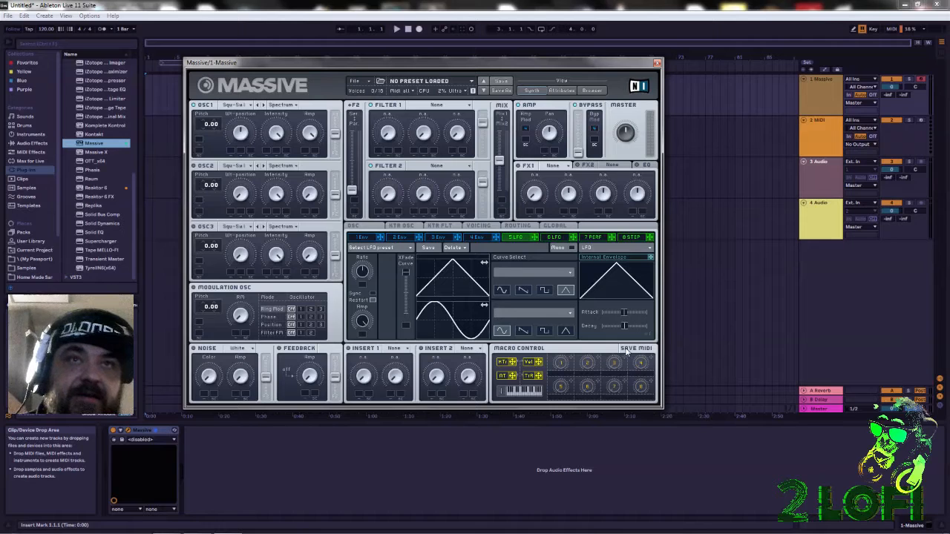
left_click_drag(623, 326, 647, 326)
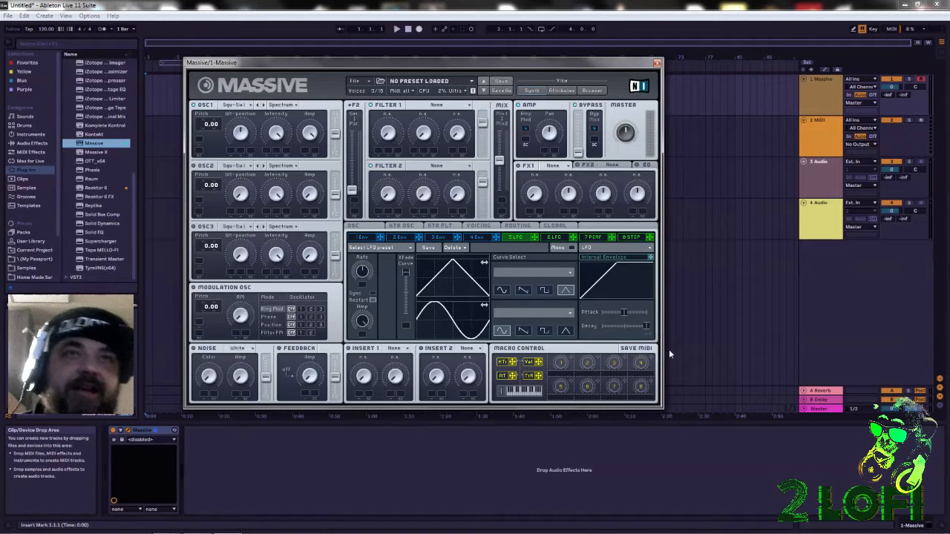
left_click_drag(648, 327, 624, 341)
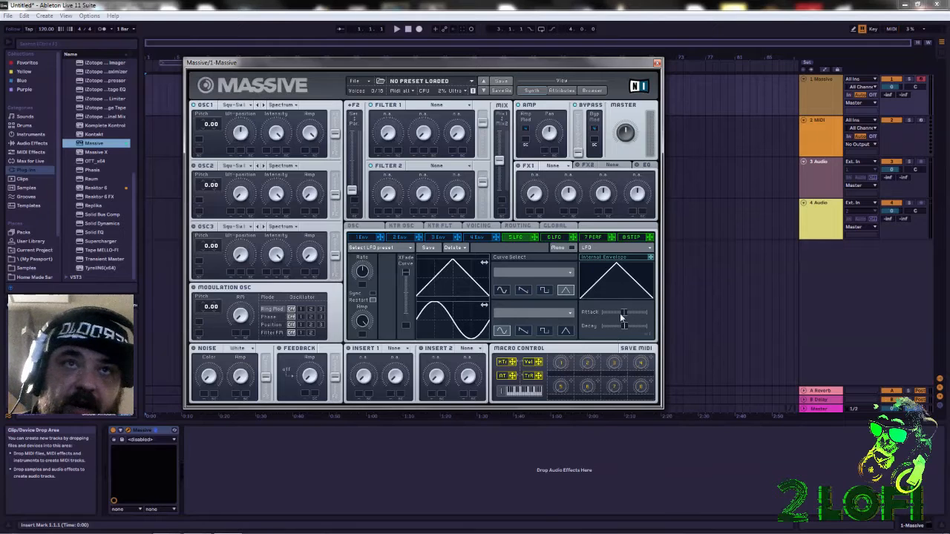
left_click_drag(621, 313, 613, 352)
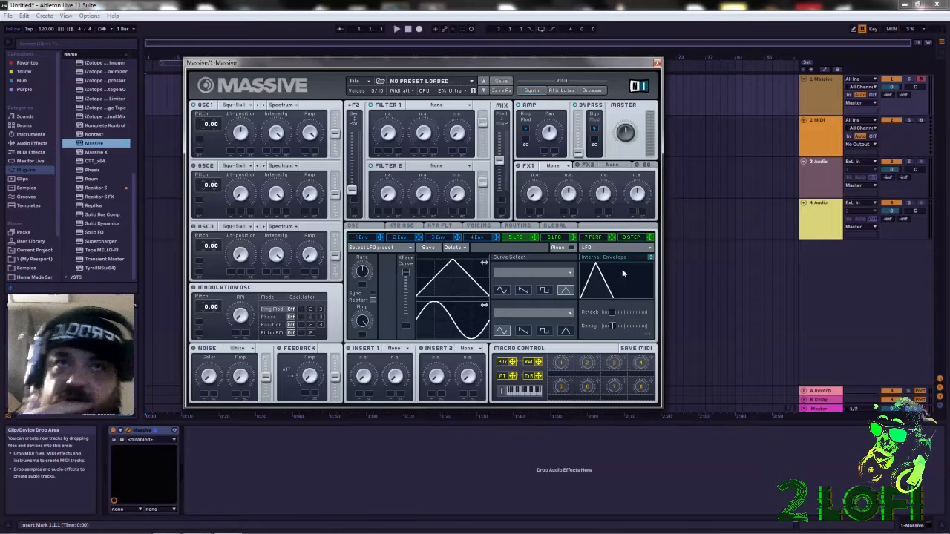
left_click_drag(615, 313, 623, 326)
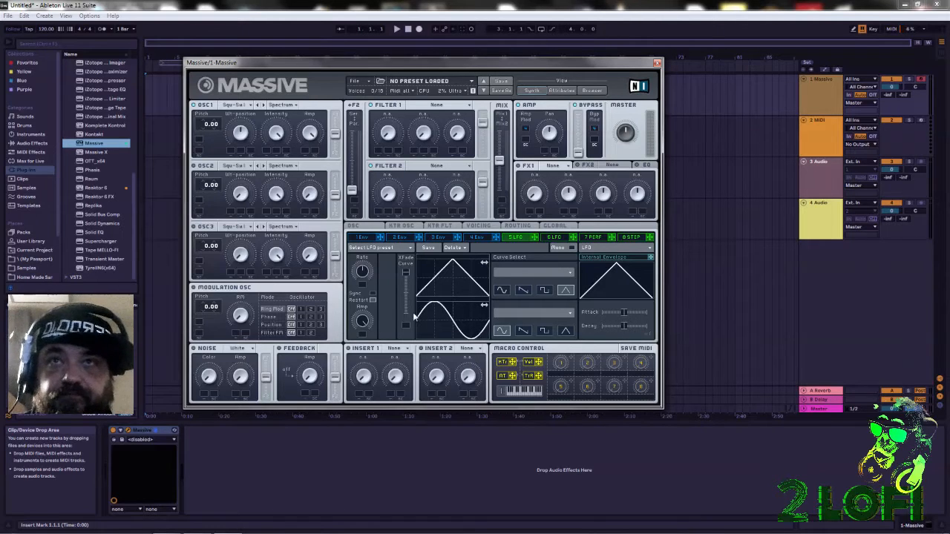
left_click_drag(426, 282, 480, 262)
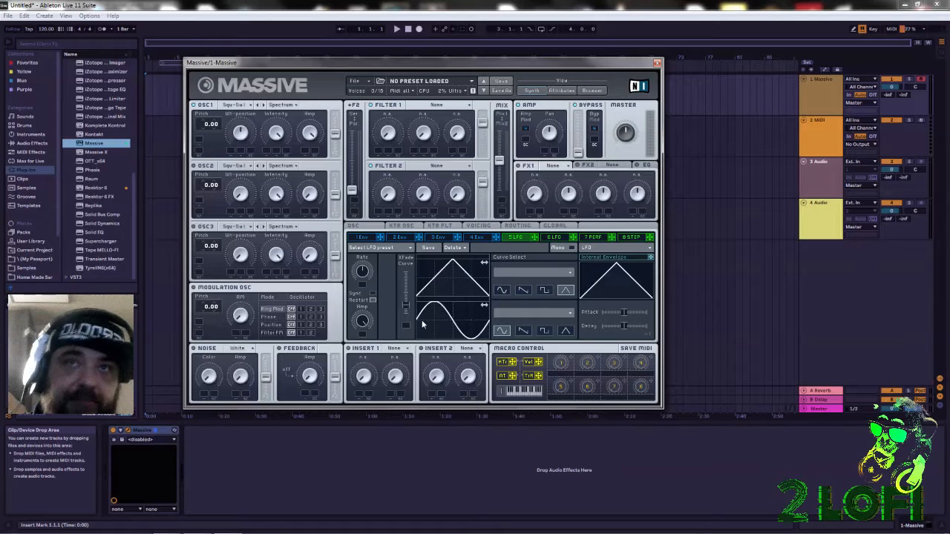
left_click_drag(416, 337, 406, 239)
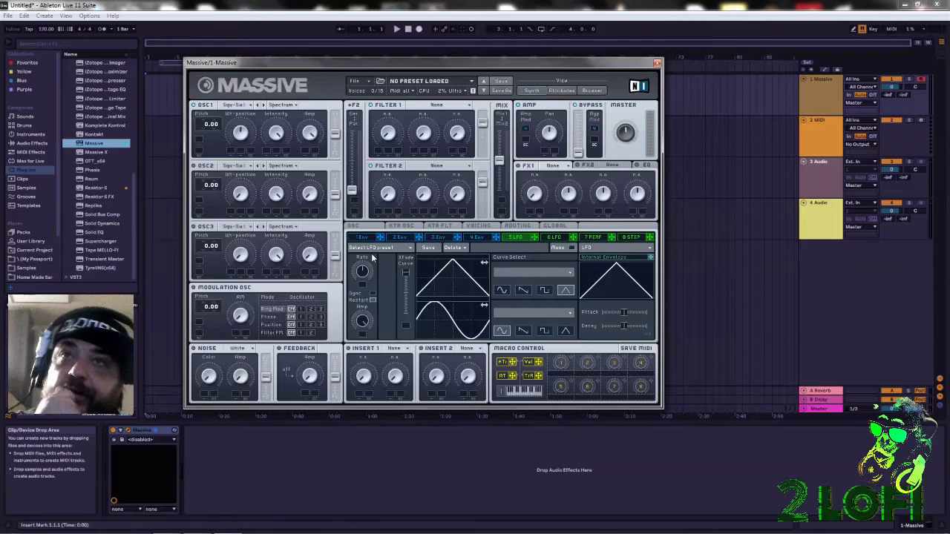
Step: Sync 5 LFO to the host tempo and set its ratio to 3/16
left_click(373, 294)
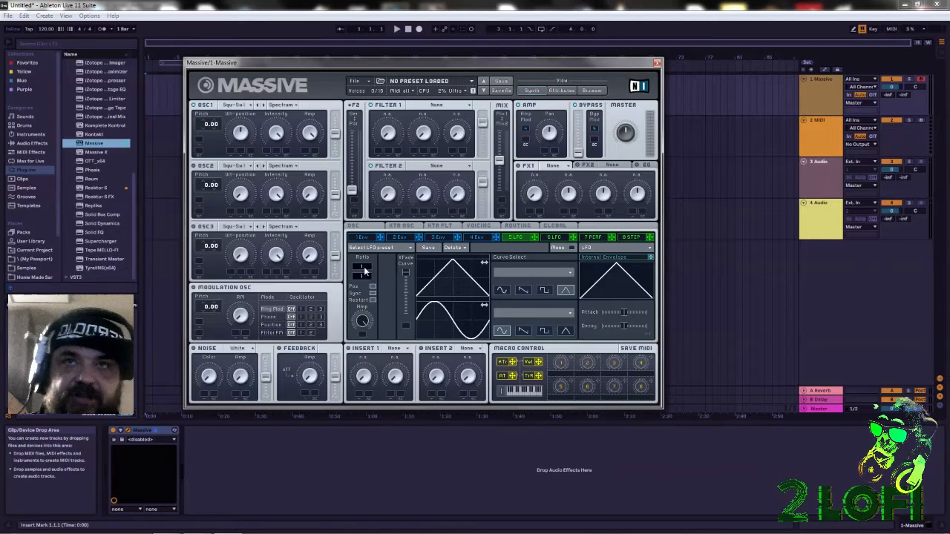
left_click_drag(371, 255, 392, 235)
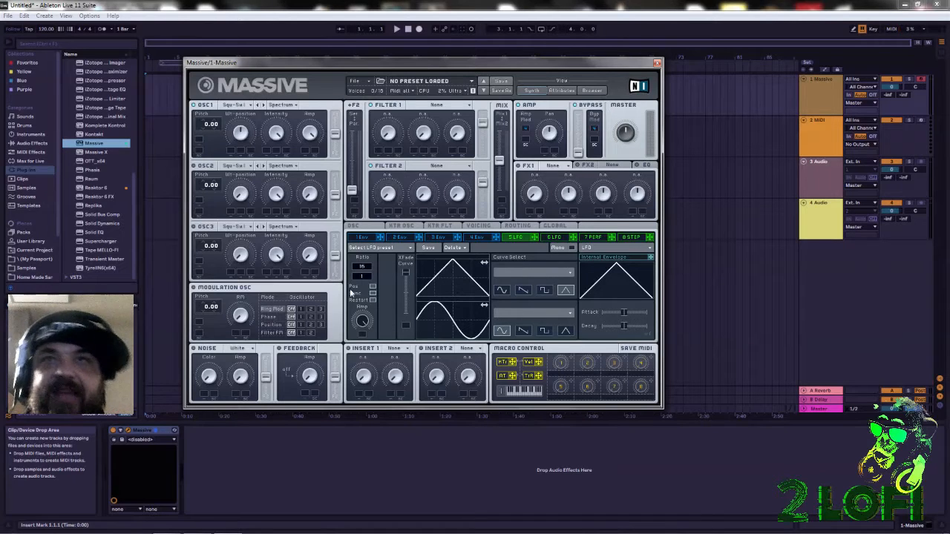
left_click_drag(365, 277, 377, 261)
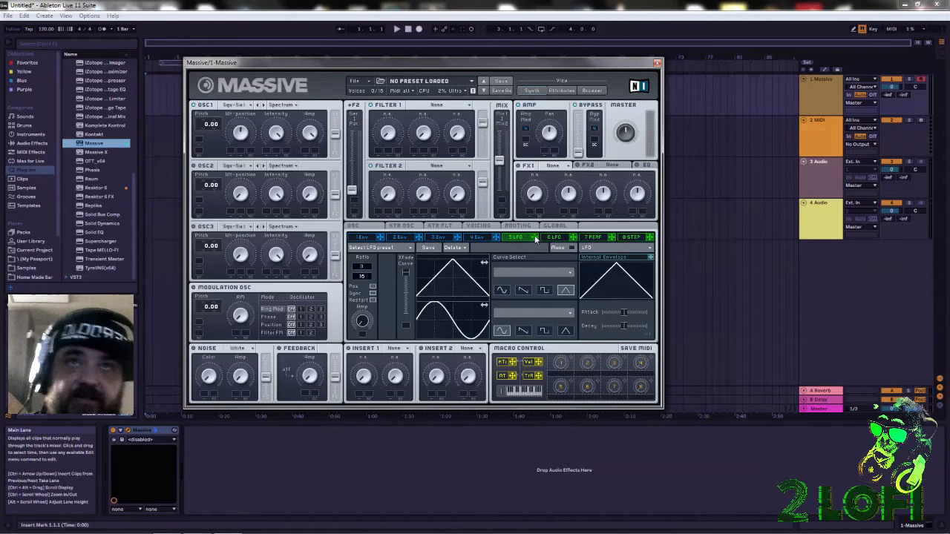
Step: Modulate Filter 1's first knob from 5 LFO with a set modulation range, and assign macro 1 to the LFO's Amp
left_click_drag(536, 238, 379, 152)
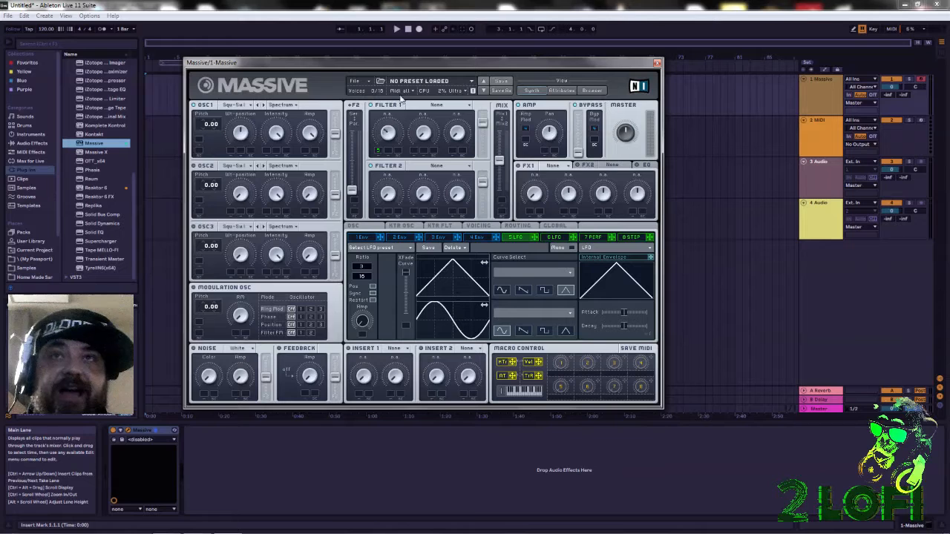
left_click_drag(377, 153, 383, 130)
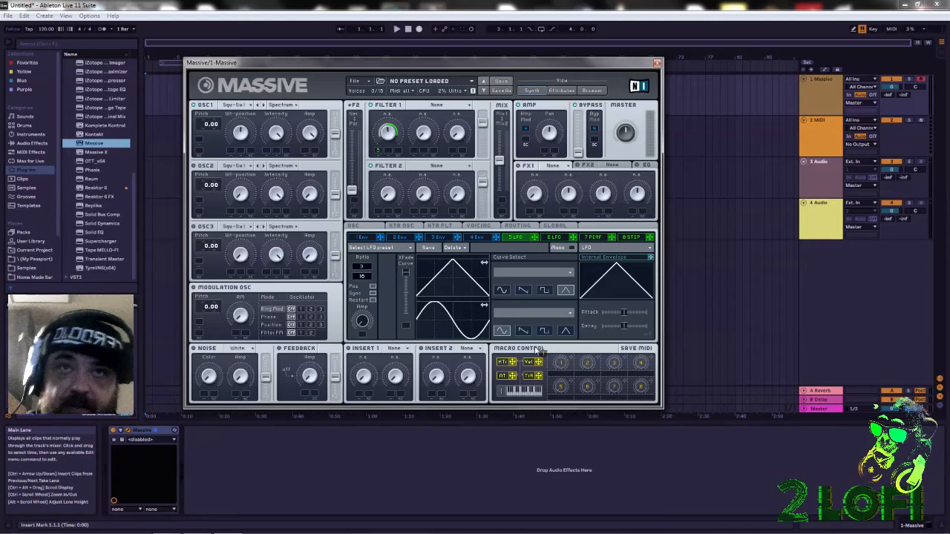
right_click(364, 335)
left_click_drag(538, 362, 365, 324)
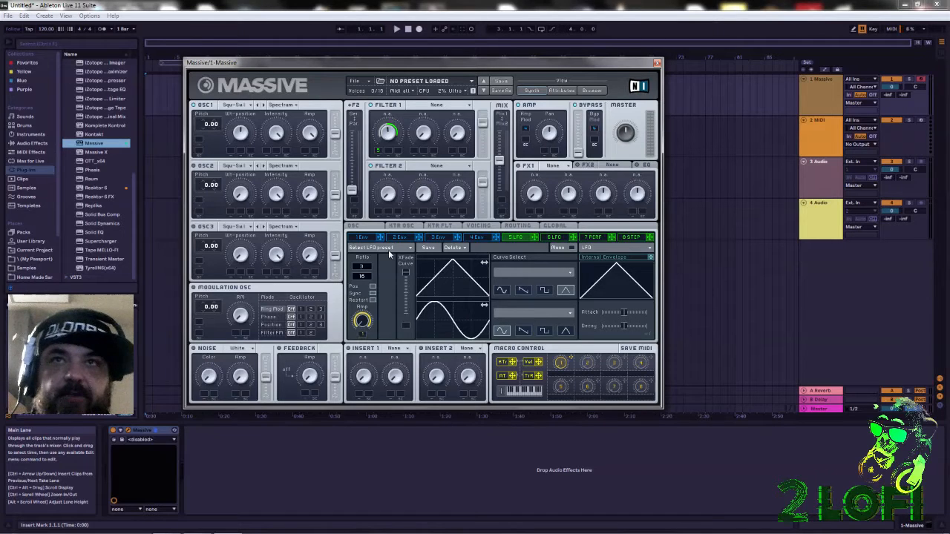
Step: Show the macro controls in the browser view and look through macro 1's MIDI options and controller list
left_click(592, 91)
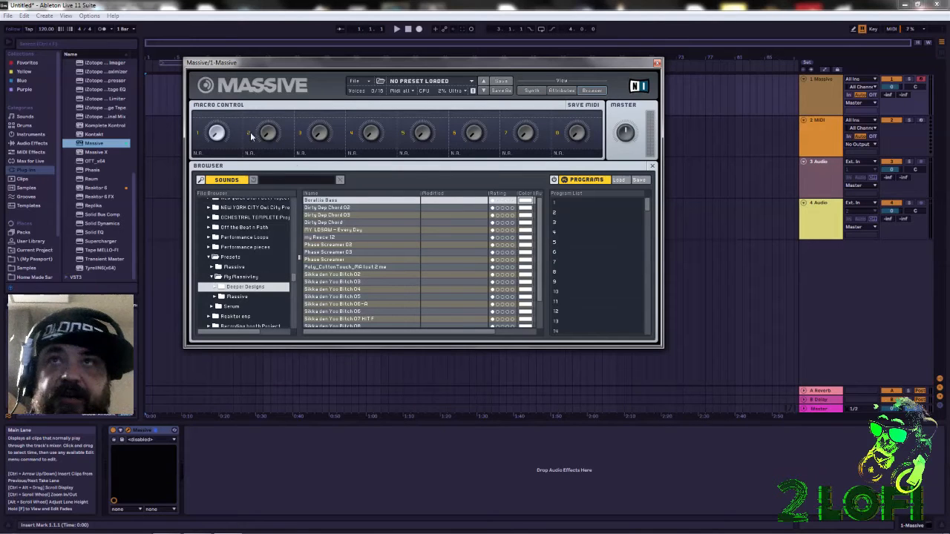
right_click(195, 136)
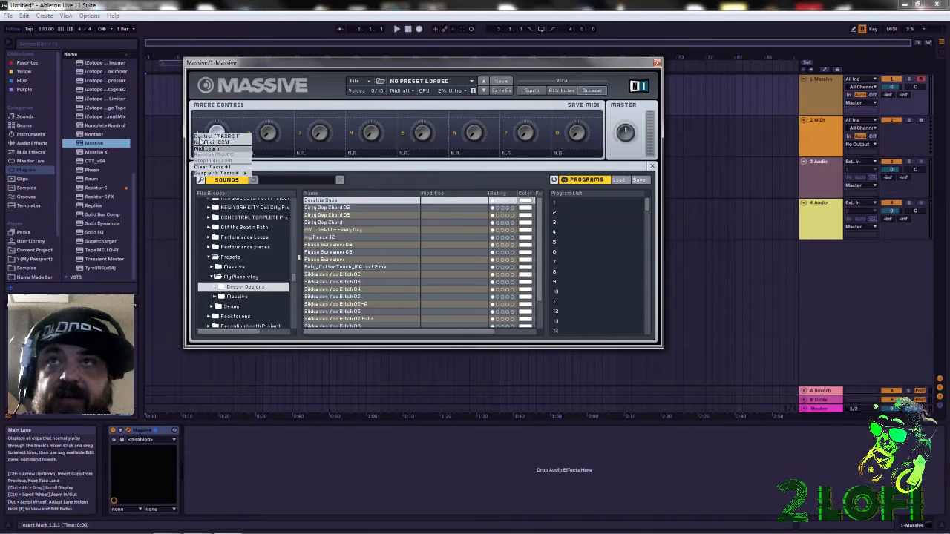
left_click(199, 120)
left_click(203, 154)
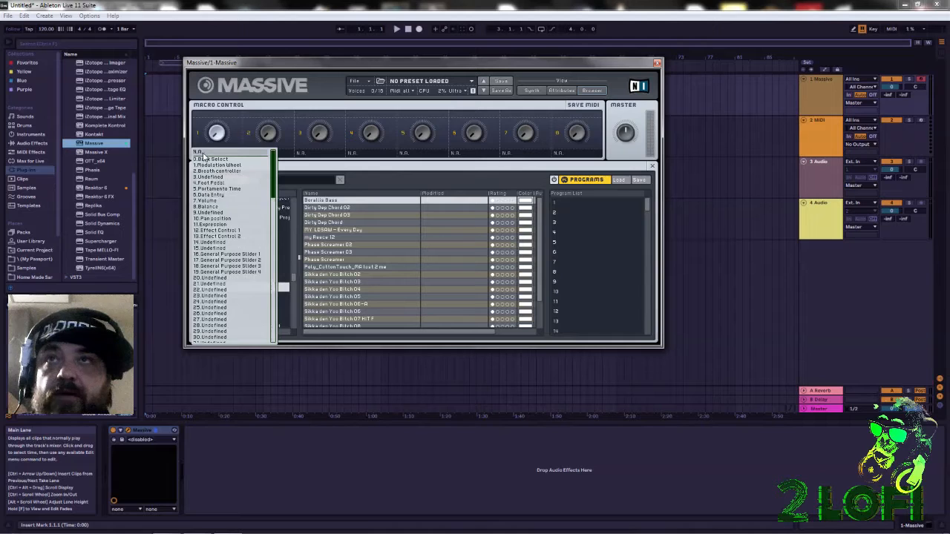
left_click(198, 143)
left_click(204, 154)
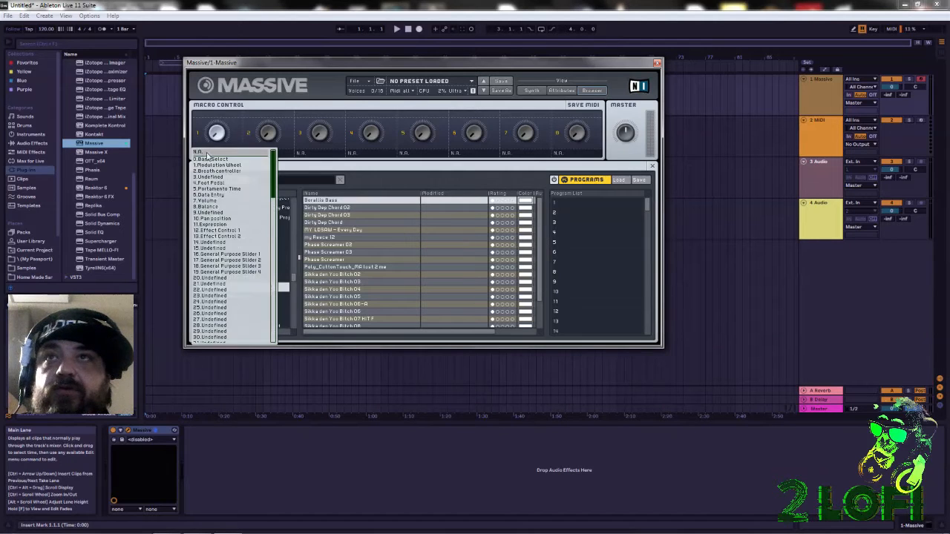
scroll(245, 217, "down", 2)
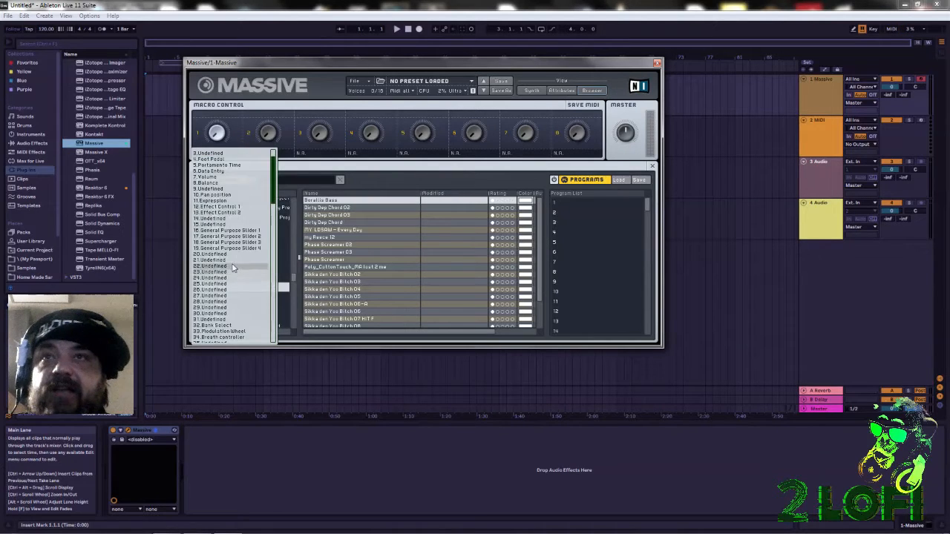
left_click_drag(280, 181, 272, 97)
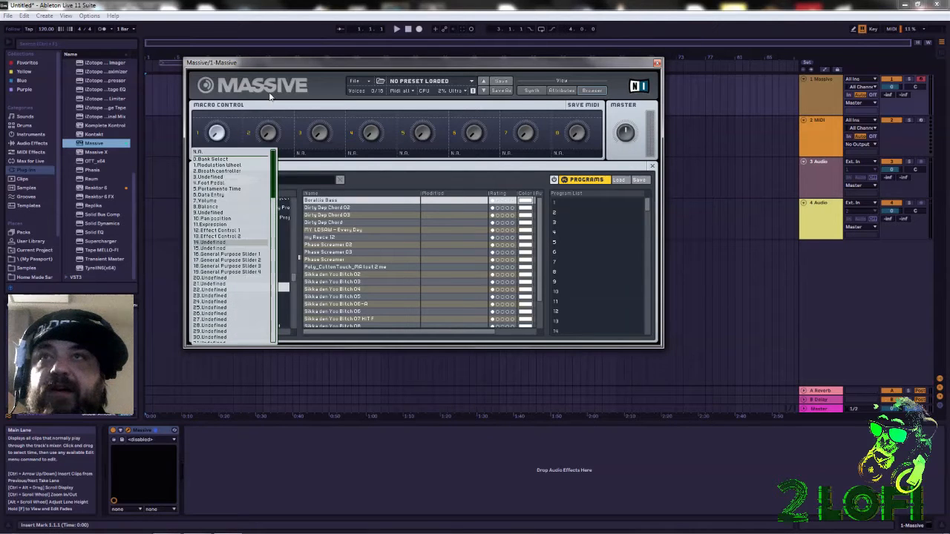
Step: Name macro 1 LFO AMOUNT and return to the synth view
left_click(239, 121)
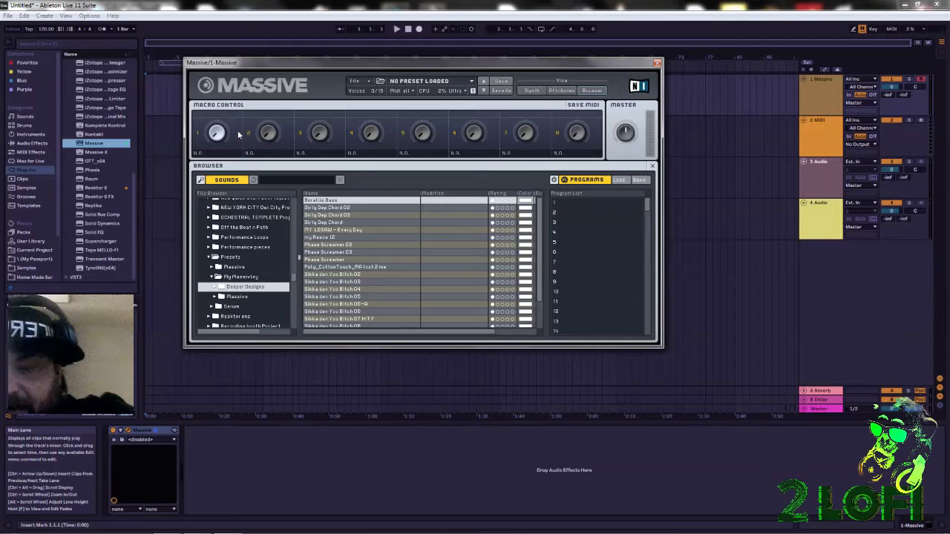
type("LFO")
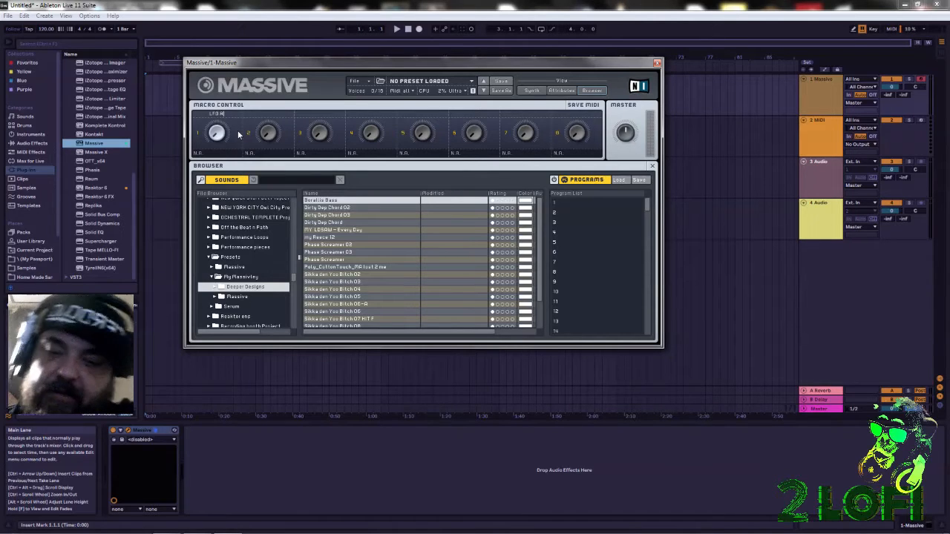
type("AMOUNT")
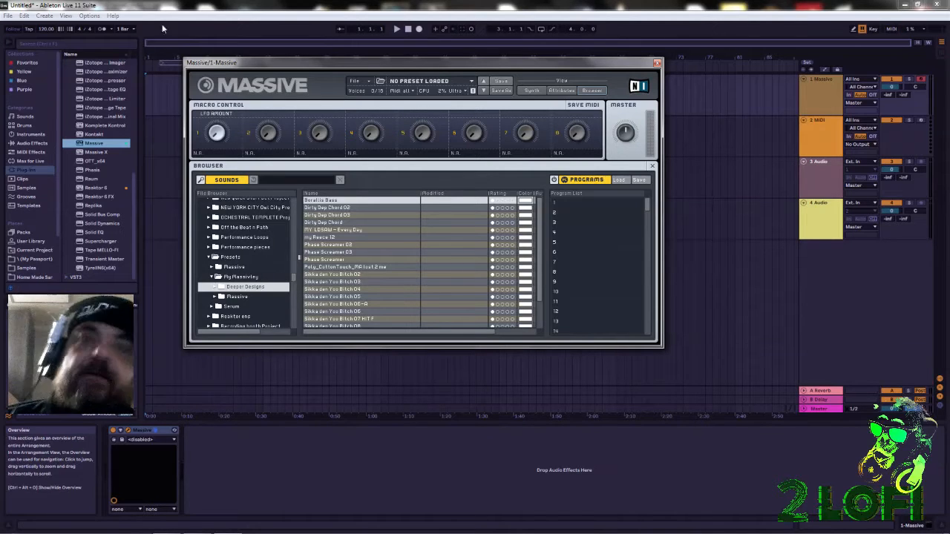
left_click(532, 91)
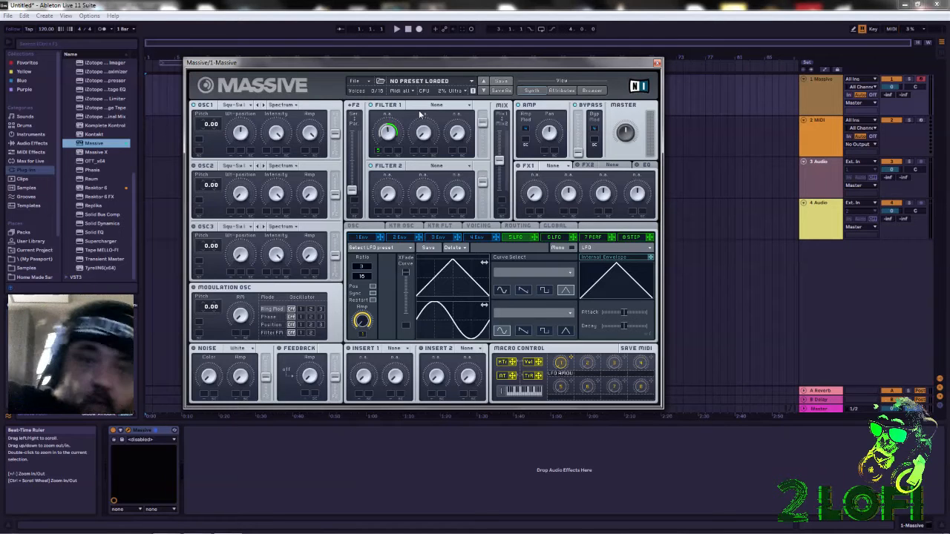
left_click_drag(419, 57, 418, 52)
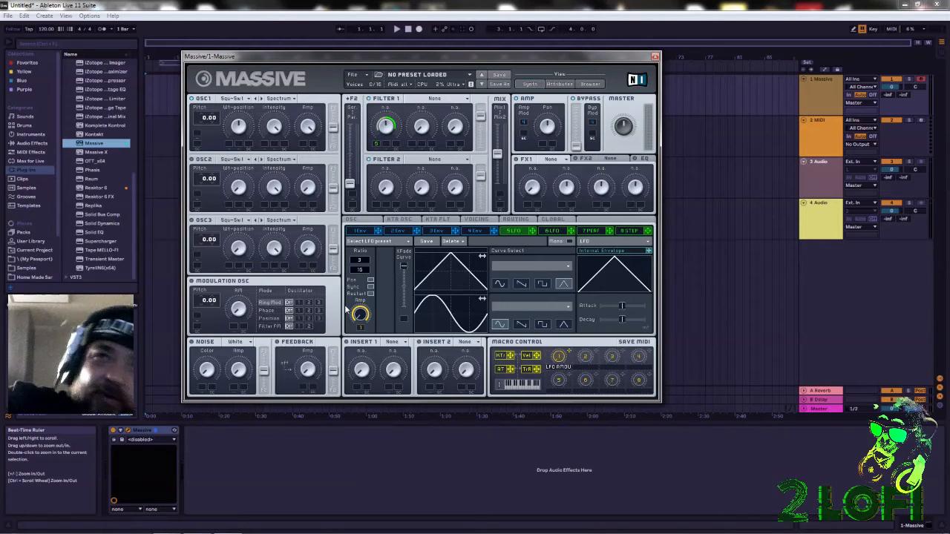
Step: Look through Filter 1's filter types without changing the selection, and open OSC1's wavetable list
left_click(450, 99)
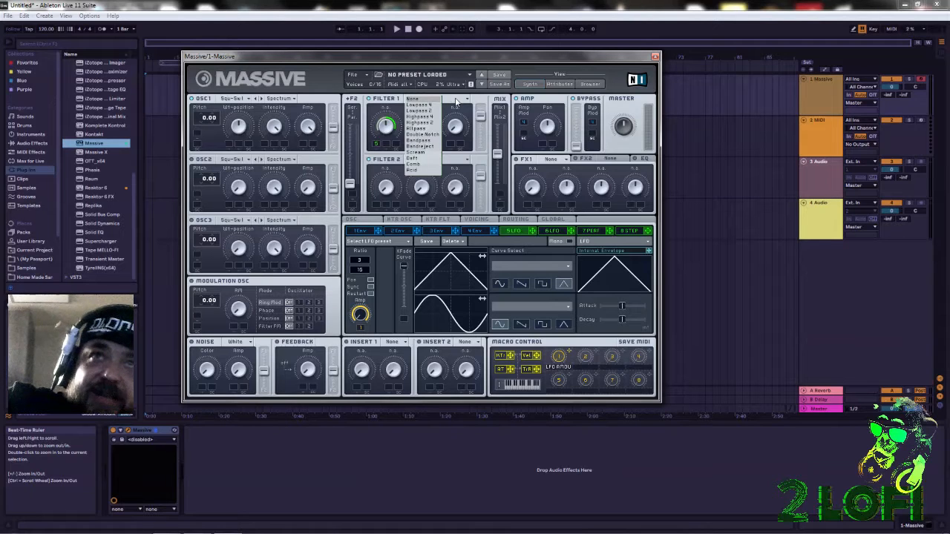
left_click(457, 103)
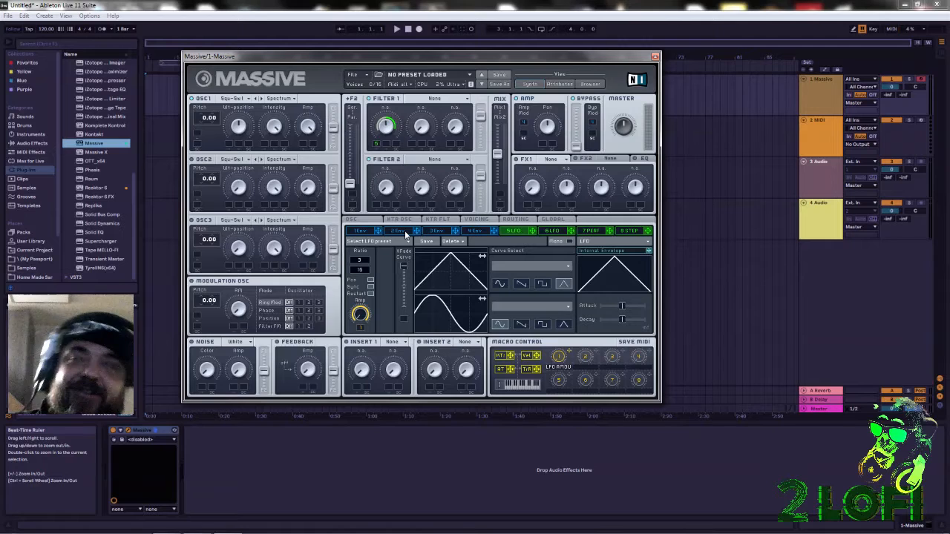
left_click(236, 100)
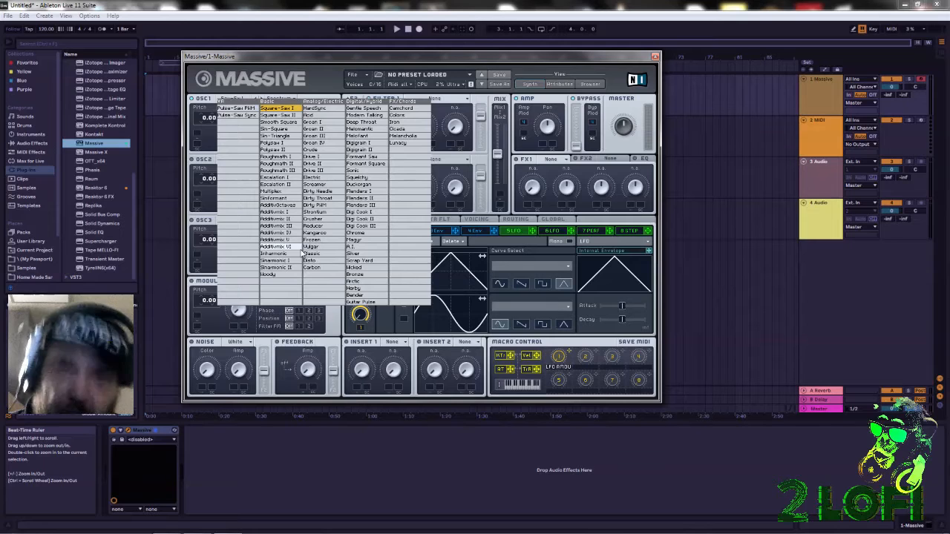
Step: Switch to Windows Explorer and open the Native Instruments folder inside Program Files on the C: drive
mouse_move(43, 526)
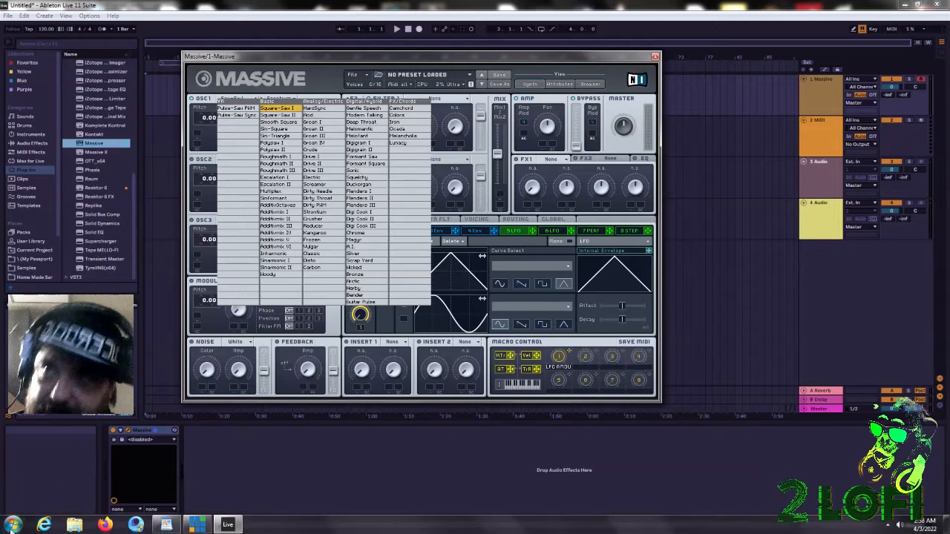
left_click(74, 526)
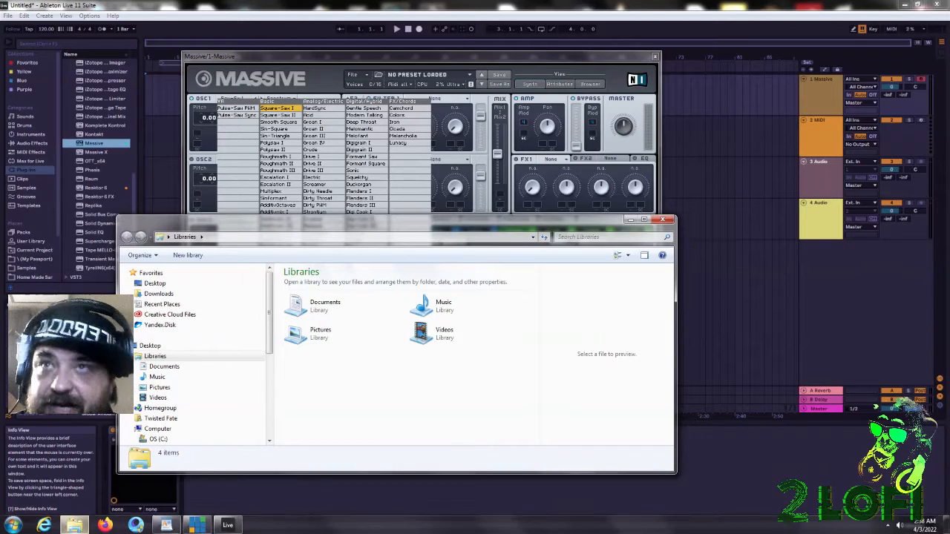
left_click(158, 439)
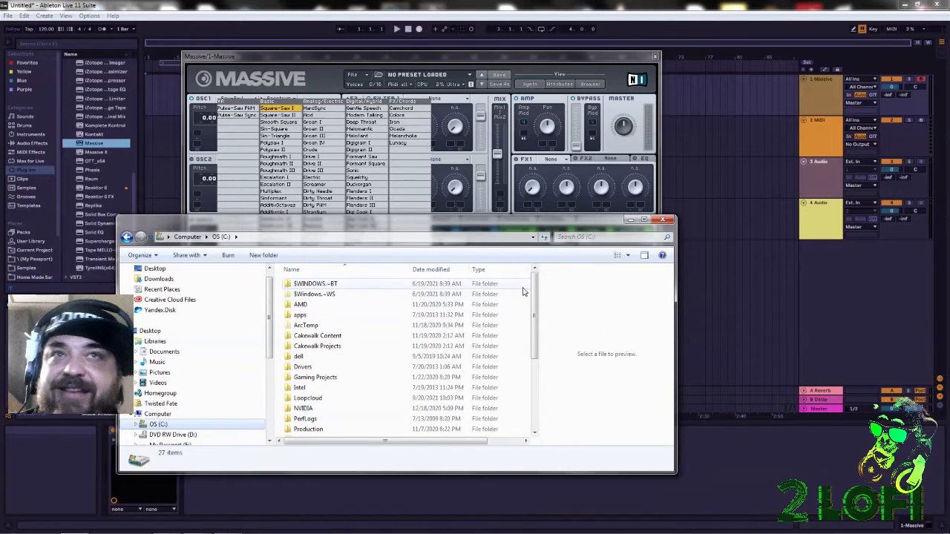
left_click_drag(534, 309, 535, 412)
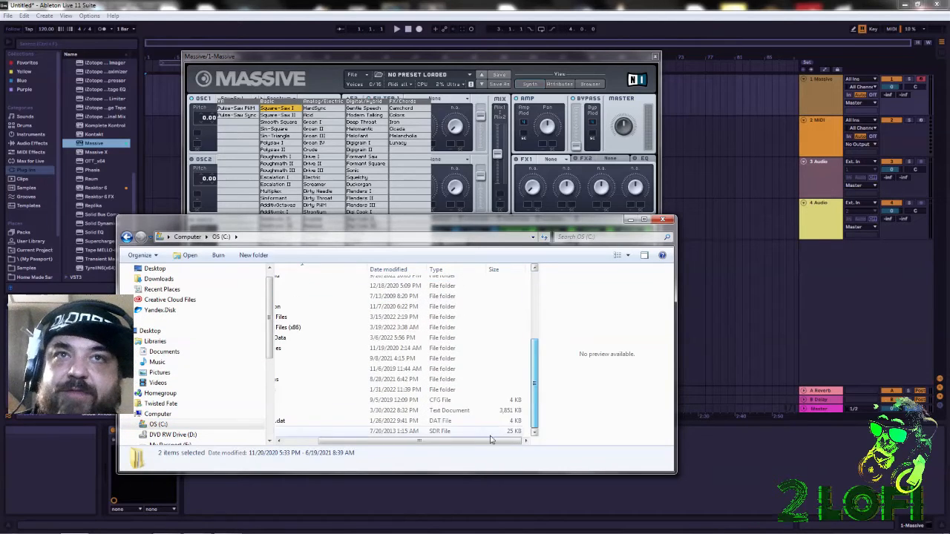
left_click_drag(487, 443, 452, 443)
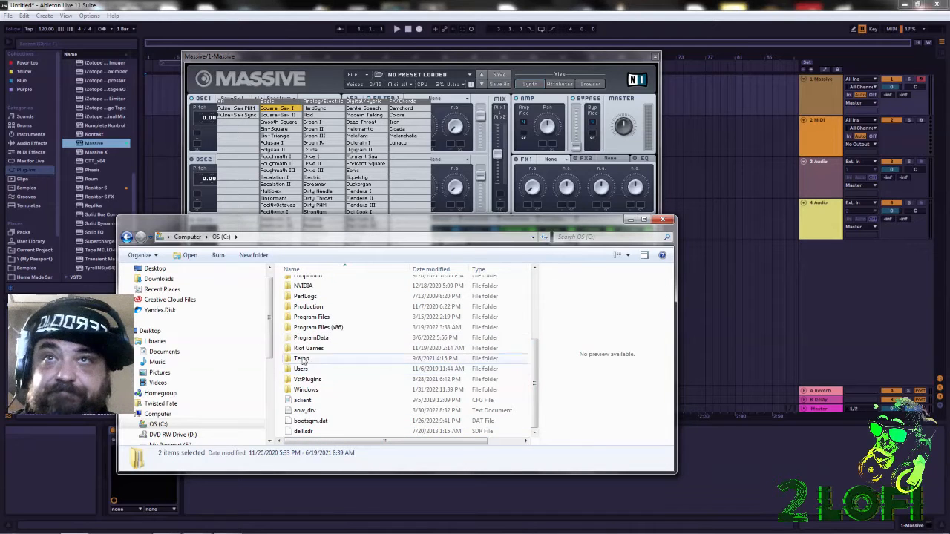
double_click(319, 321)
scroll(334, 408, "down", 5)
scroll(340, 425, "down", 5)
scroll(324, 384, "up", 4)
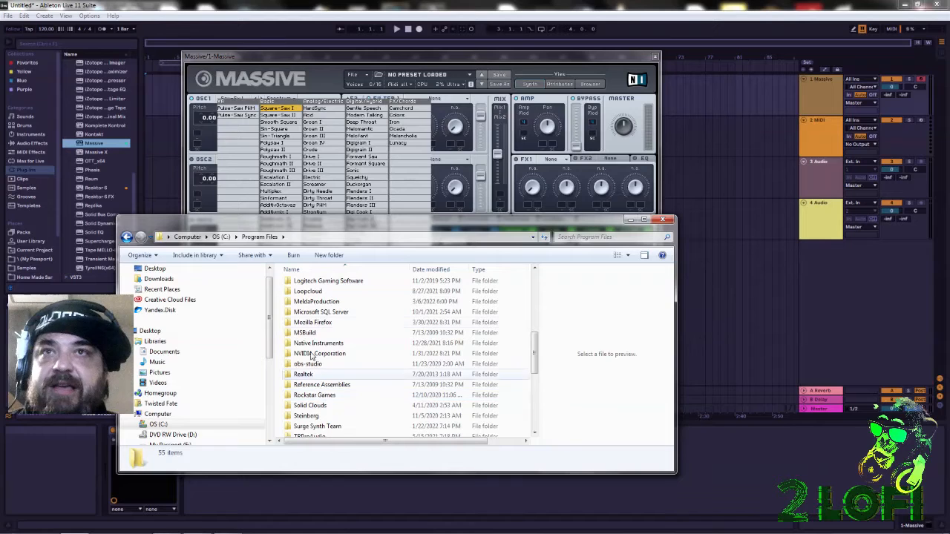
double_click(312, 342)
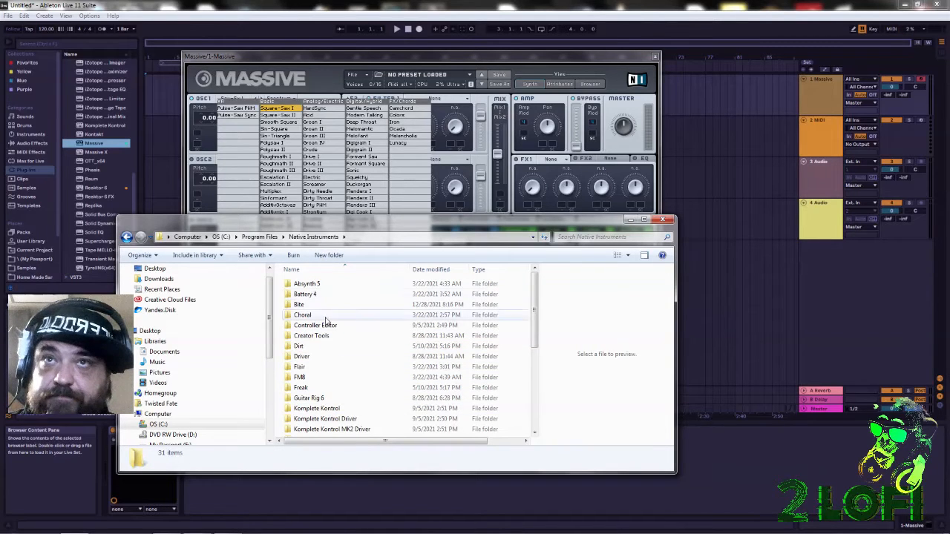
Step: Look inside the Massive program folder and its Documentation subfolder
scroll(333, 343, "down", 1)
scroll(333, 343, "down", 3)
left_click(304, 328)
double_click(304, 331)
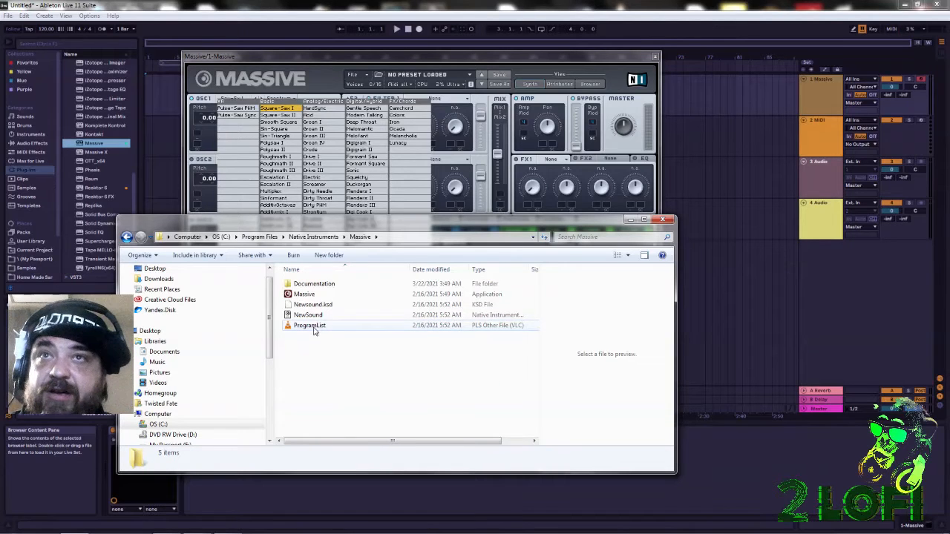
double_click(327, 284)
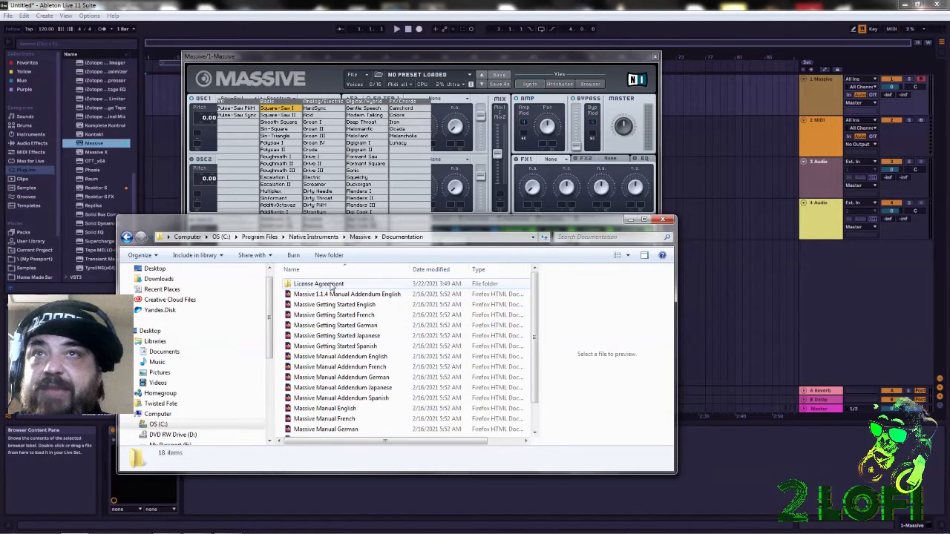
Step: Go back up to the root of the C: drive, checking the Native Instruments and Program Files folders on the way
left_click(127, 237)
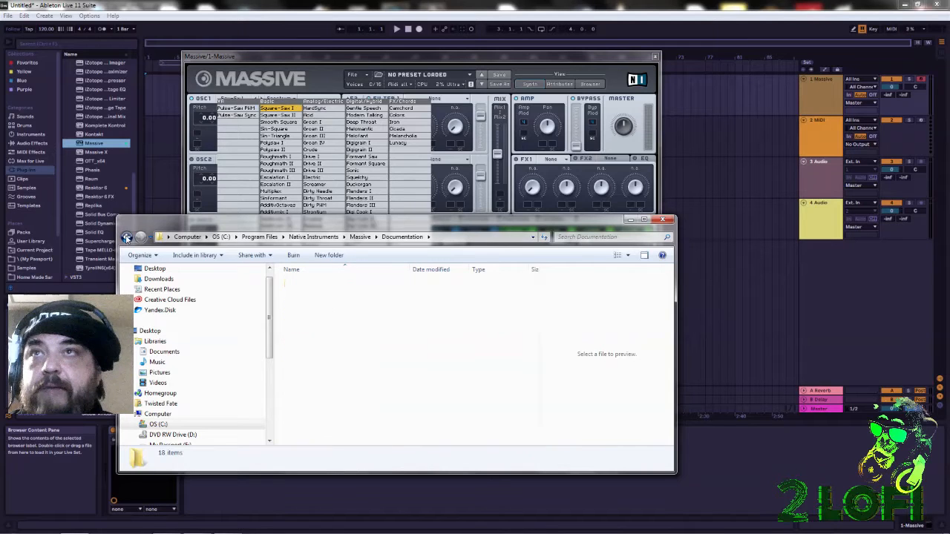
left_click(127, 237)
scroll(347, 354, "up", 2)
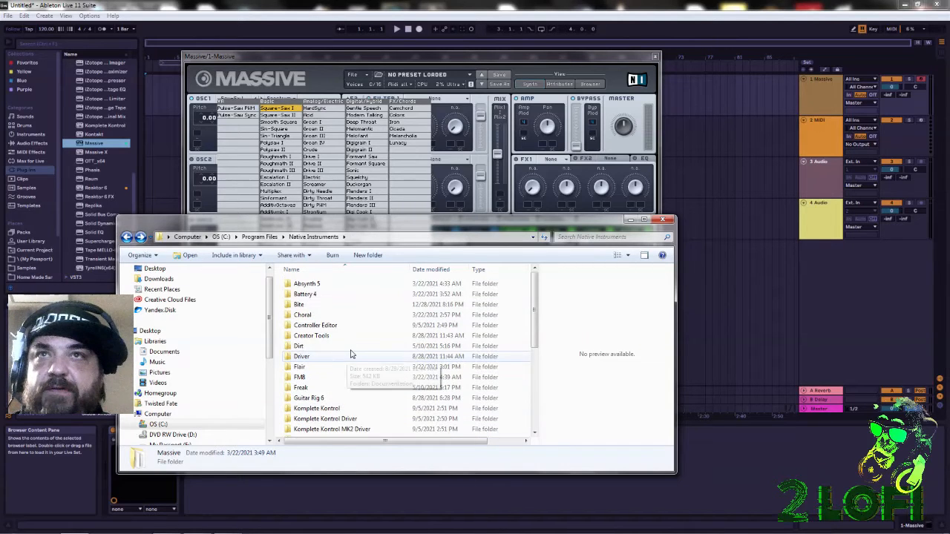
scroll(344, 350, "down", 3)
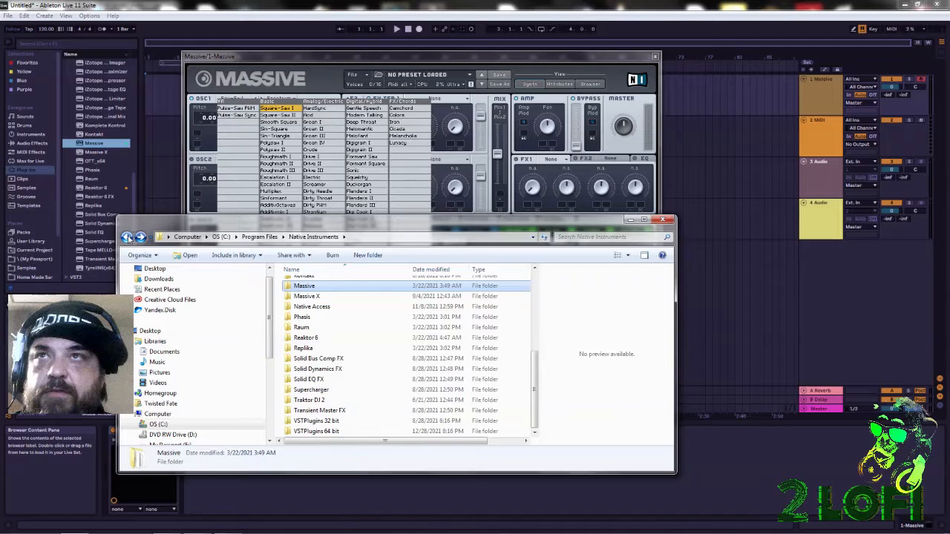
left_click(127, 237)
scroll(340, 397, "down", 4)
scroll(338, 404, "up", 3)
scroll(338, 407, "up", 5)
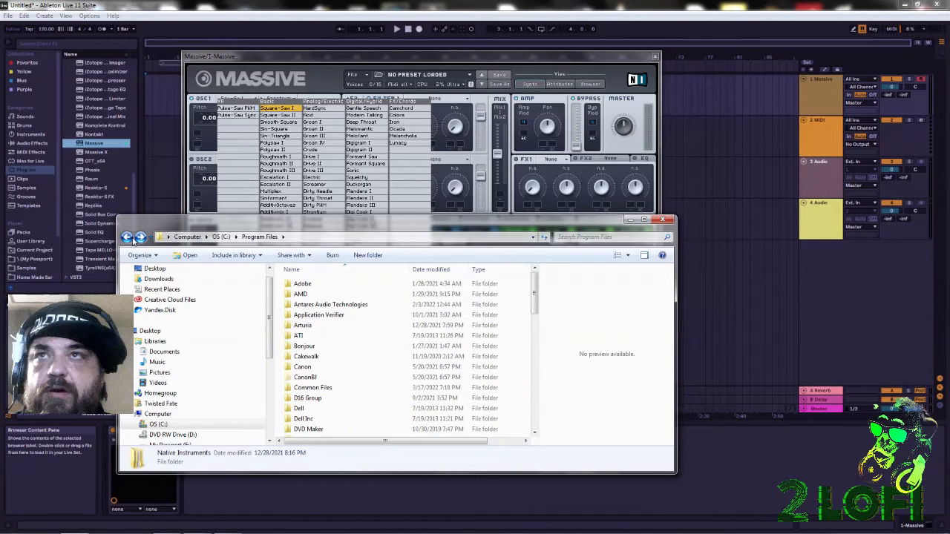
left_click(128, 237)
Step: Open the Native Instruments folder inside ProgramData on the C: drive
scroll(329, 319, "down", 3)
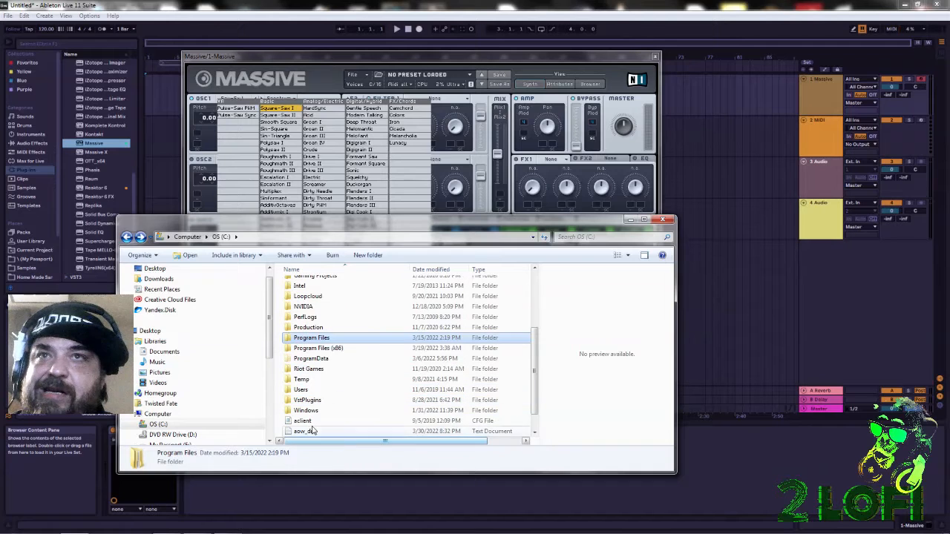
double_click(318, 360)
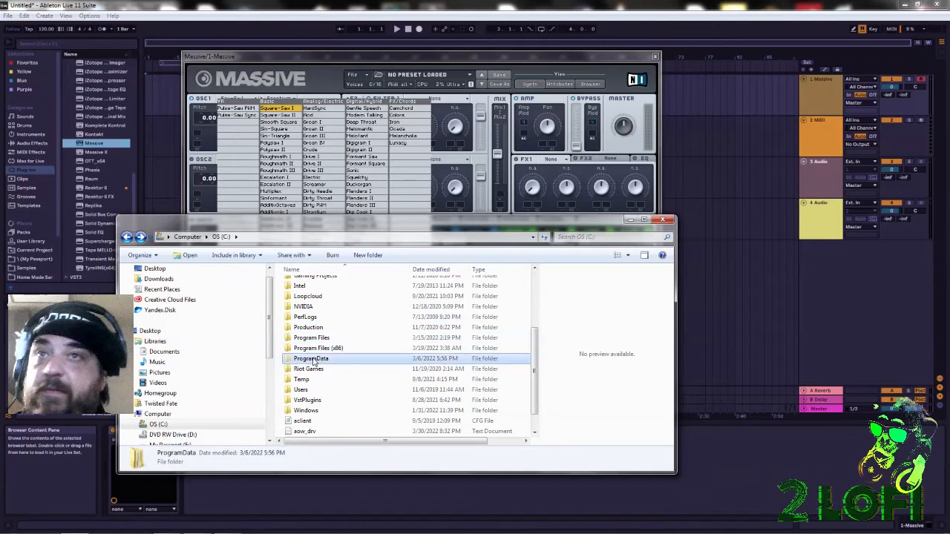
scroll(386, 379, "down", 2)
scroll(393, 381, "down", 3)
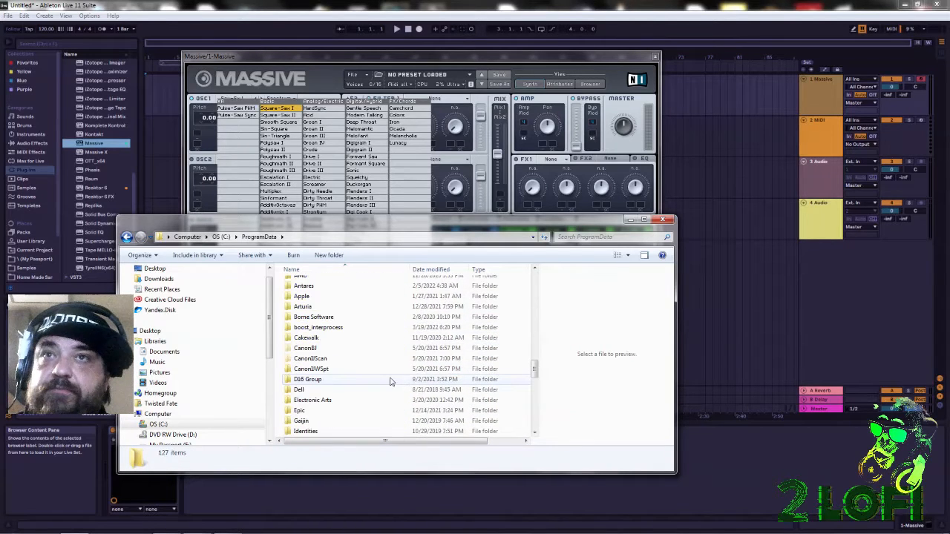
scroll(344, 366, "up", 4)
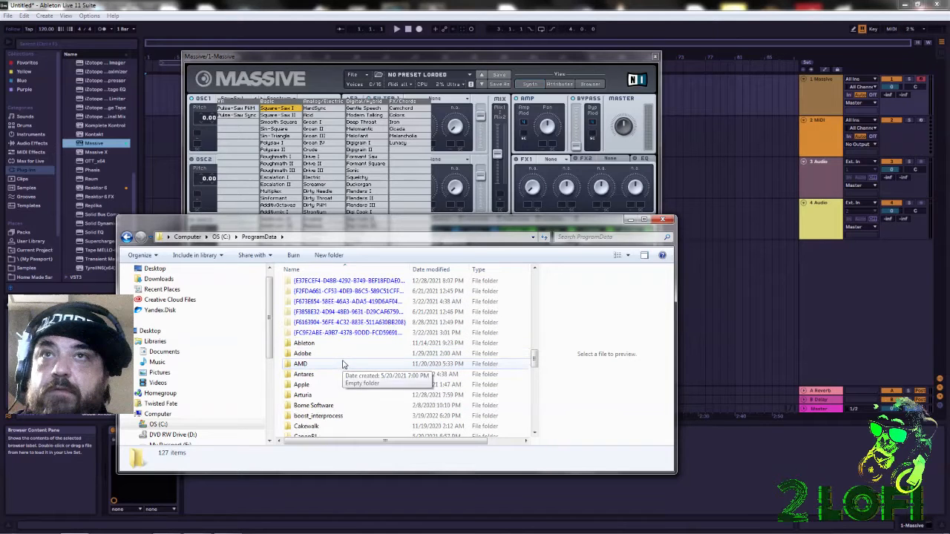
scroll(342, 354, "down", 3)
scroll(334, 371, "down", 6)
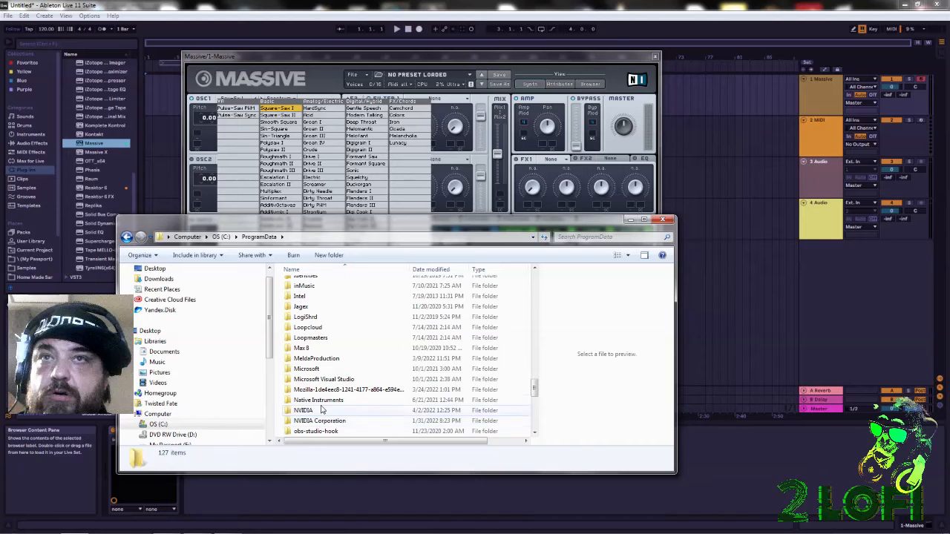
double_click(325, 401)
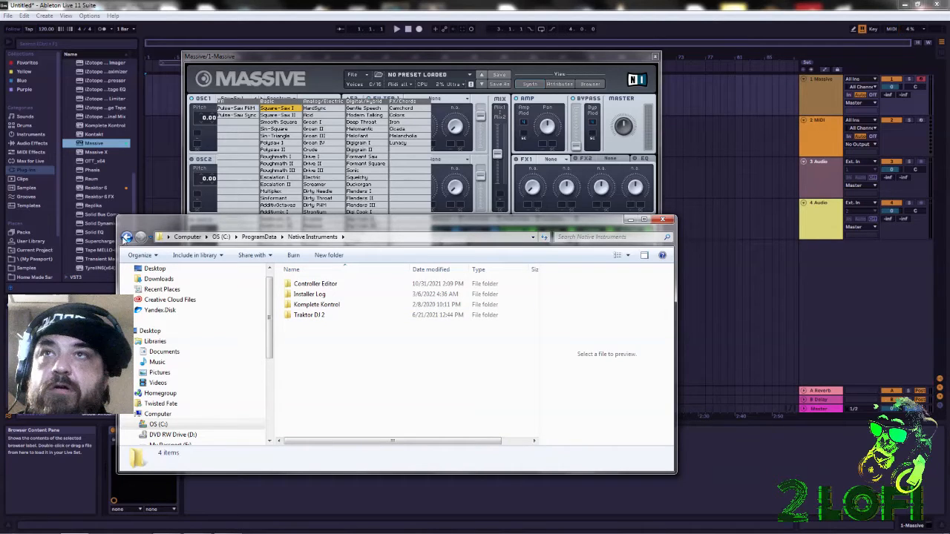
Step: Go back to ProgramData and then to the root of the C: drive, looking through the folders in each
left_click(126, 237)
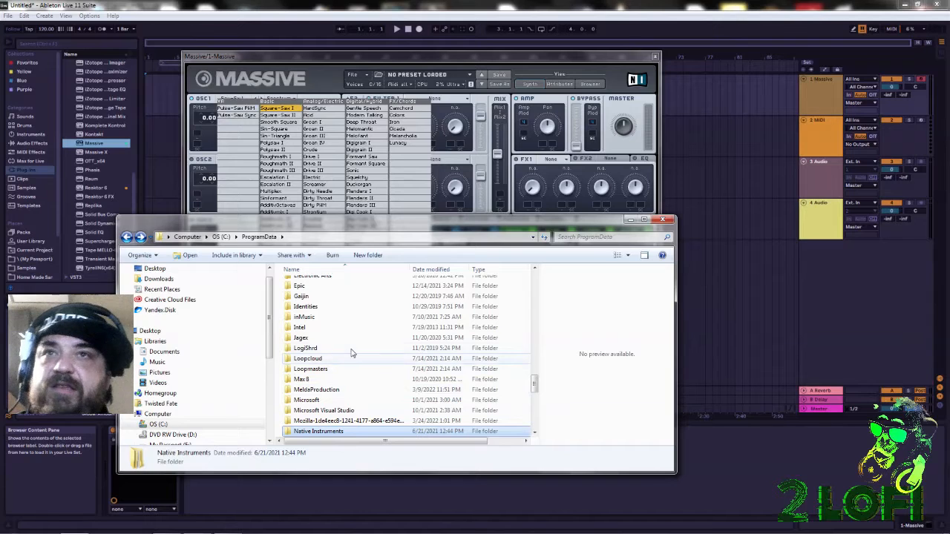
scroll(353, 391, "down", 3)
scroll(353, 391, "down", 3)
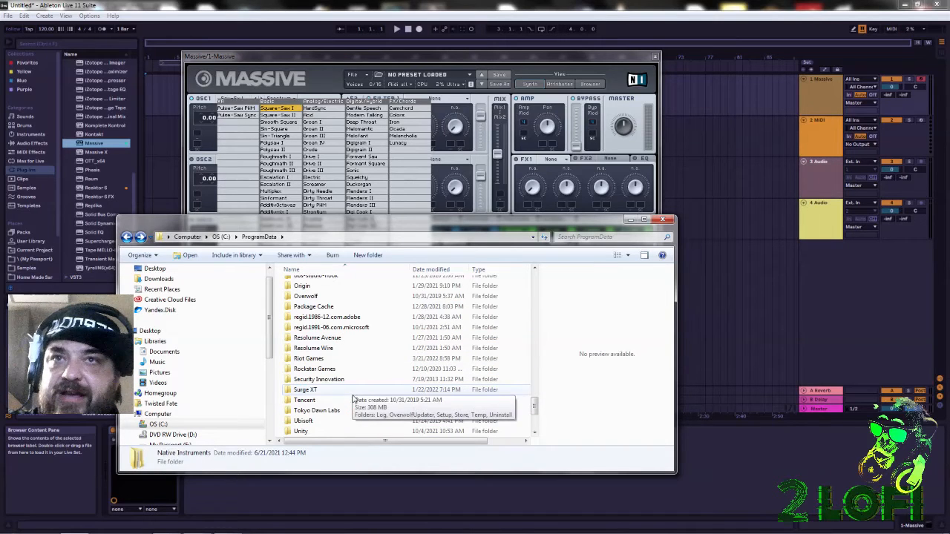
left_click(126, 237)
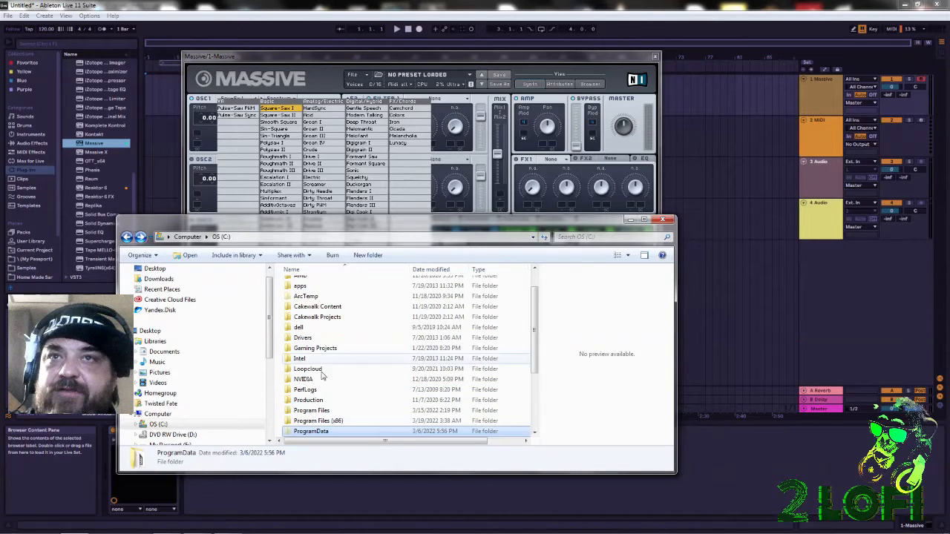
scroll(343, 420, "down", 3)
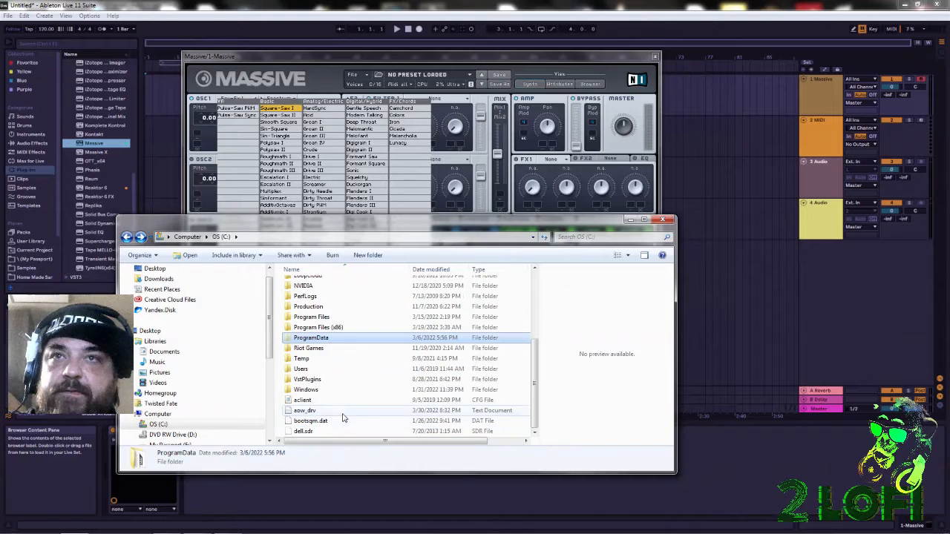
Step: Look inside the Users folder on the C: drive, return to Libraries, and close the Explorer window
double_click(310, 369)
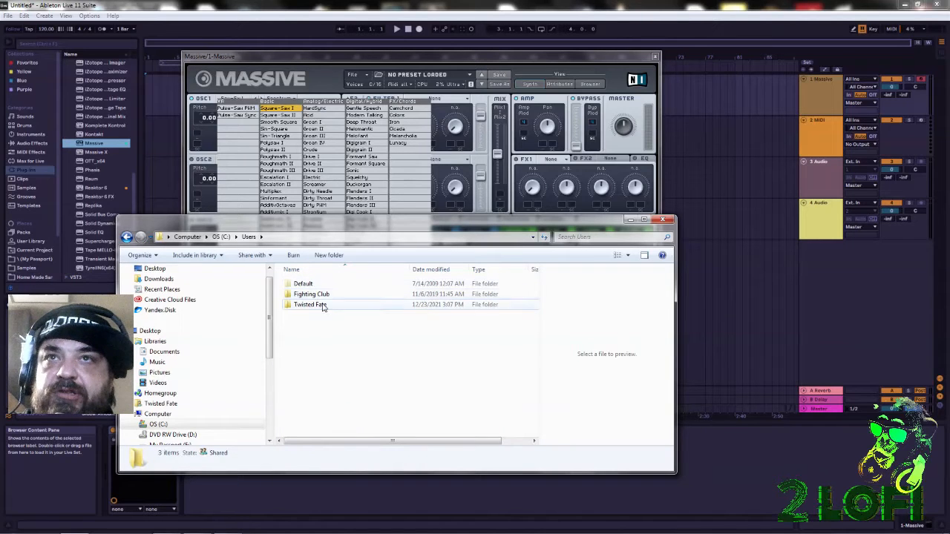
left_click(126, 237)
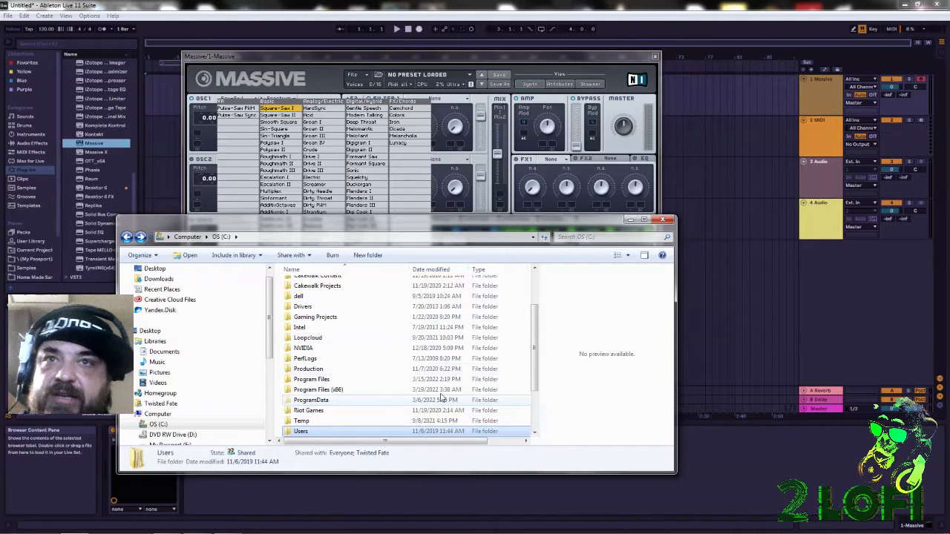
left_click(126, 237)
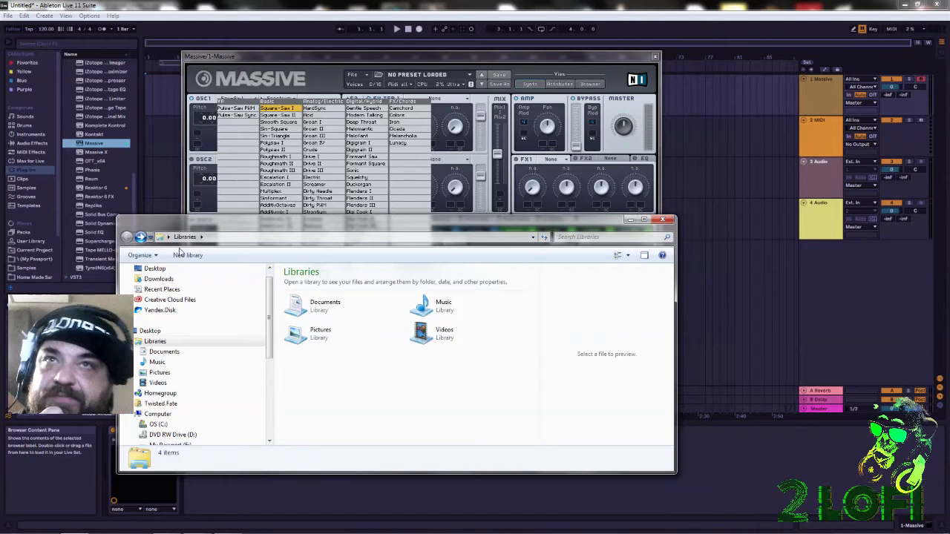
left_click(665, 221)
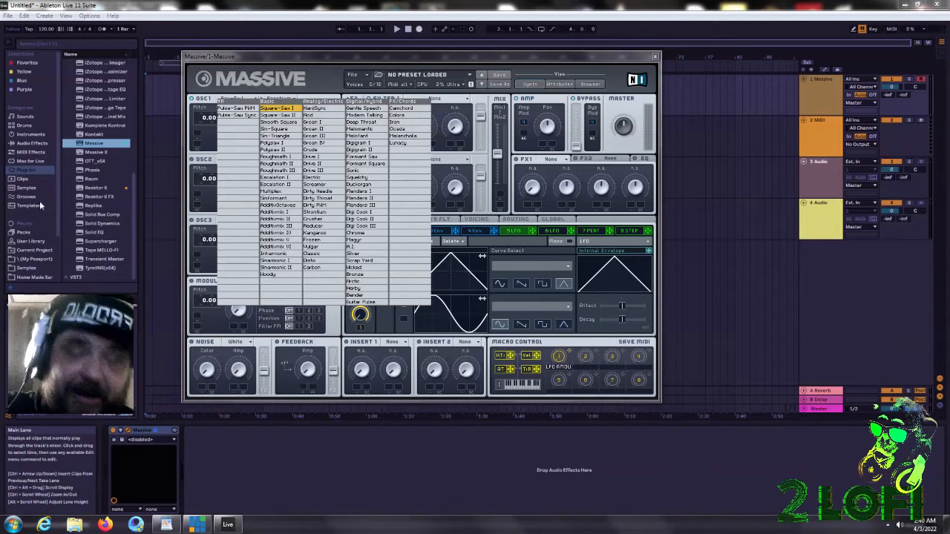
Step: Dismiss Massive's wavetable list and insert an empty four-bar MIDI clip at the start of the Massive track
left_click(337, 83)
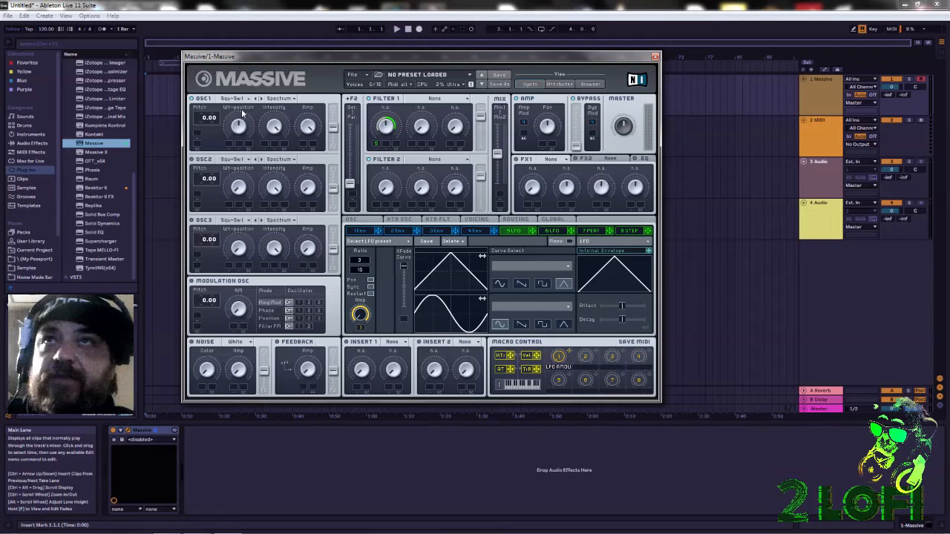
left_click_drag(147, 91, 175, 91)
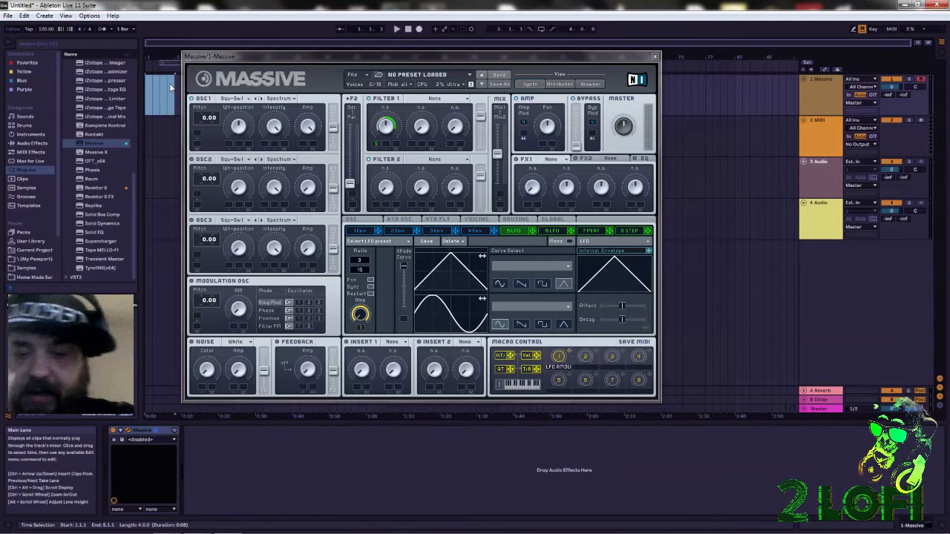
key("ctrl+shift+m")
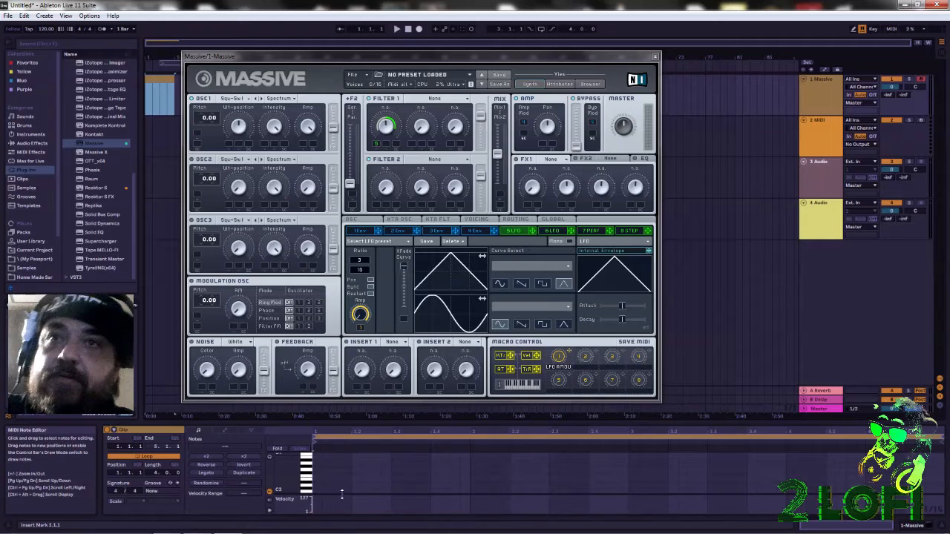
Step: Draw a C1 note at the start of the clip and duplicate it repeatedly to fill the four bars
scroll(318, 488, "down", 2)
scroll(315, 486, "down", 2)
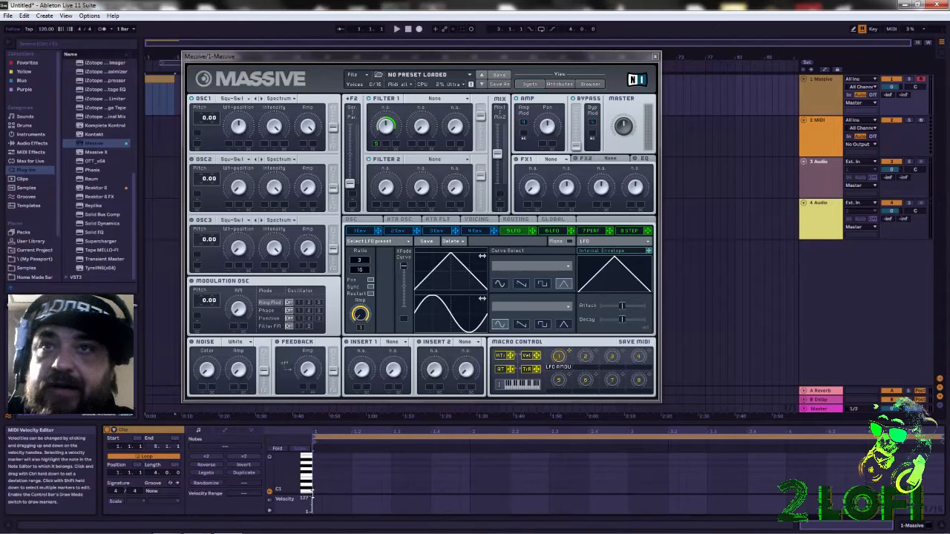
scroll(315, 485, "down", 1)
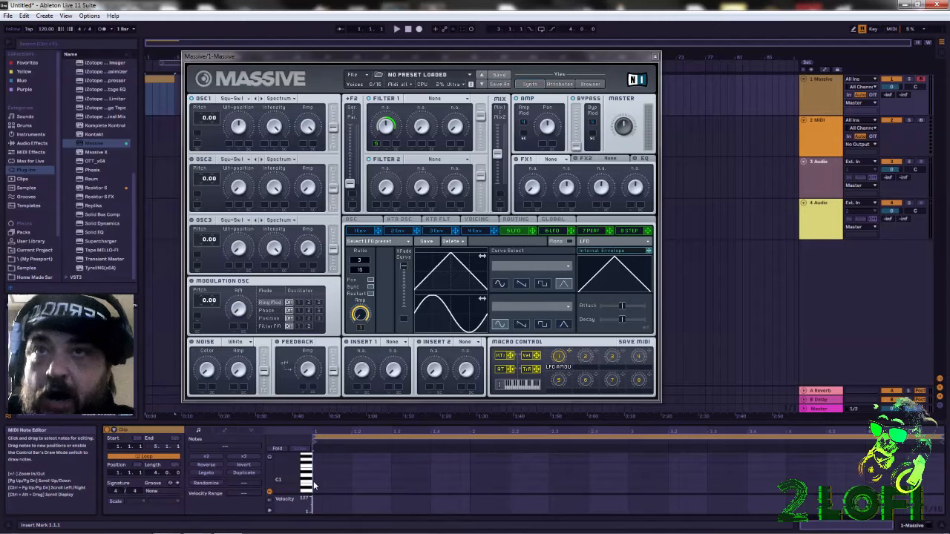
double_click(314, 482)
mouse_move(322, 482)
left_mouse_down()
mouse_move(554, 502)
mouse_move(312, 486)
mouse_move(311, 473)
left_mouse_up()
key("ctrl+d")
key("ctrl+d")
key("ctrl+d")
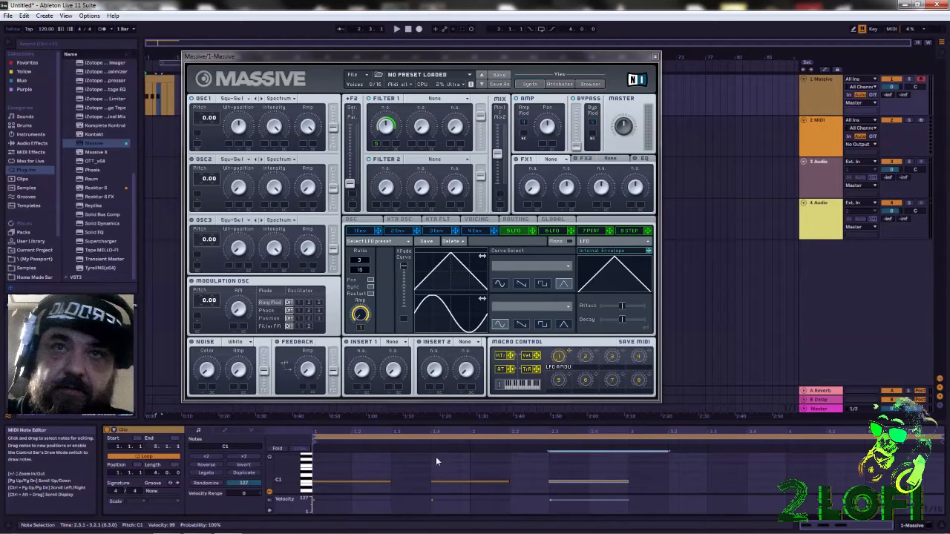
key("ctrl+d")
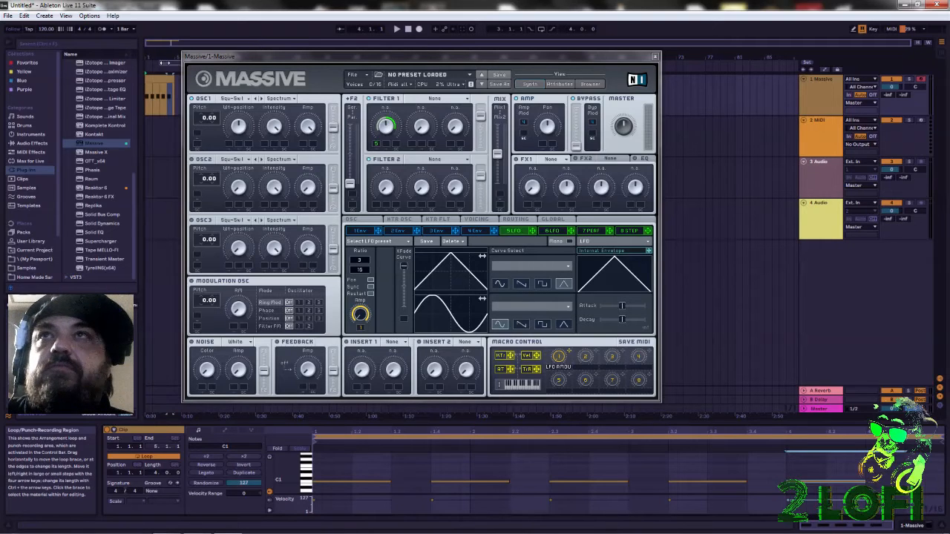
Step: Set the arrangement loop to the first four bars, covering the MIDI clip, and turn looping on
left_click_drag(173, 63, 158, 62)
left_click(541, 31)
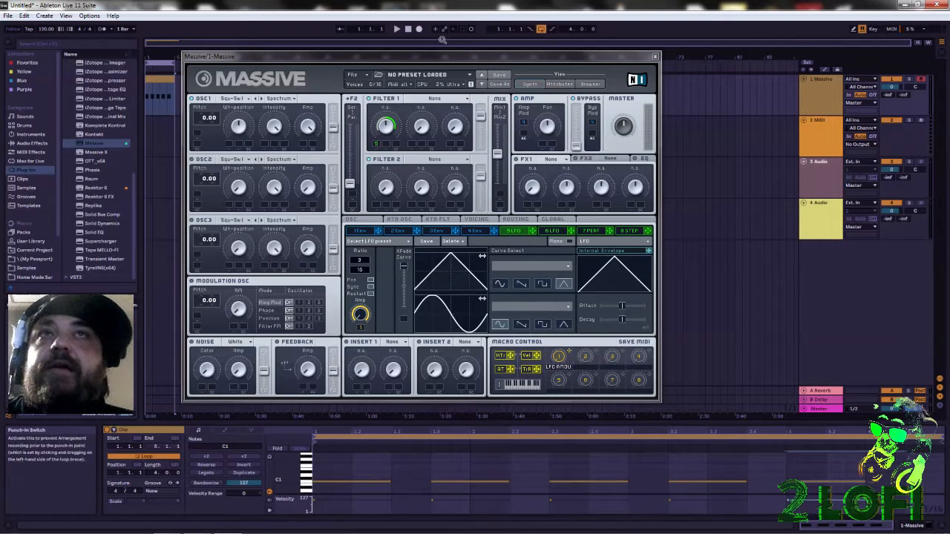
Step: Add the -18 dB preset of the Limiter audio effect to the Massive track
left_click(36, 144)
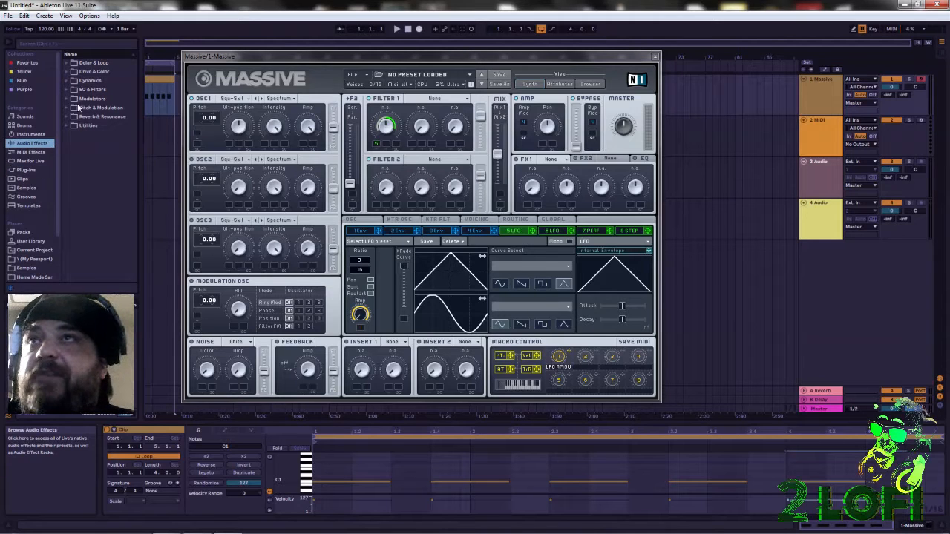
left_click(67, 81)
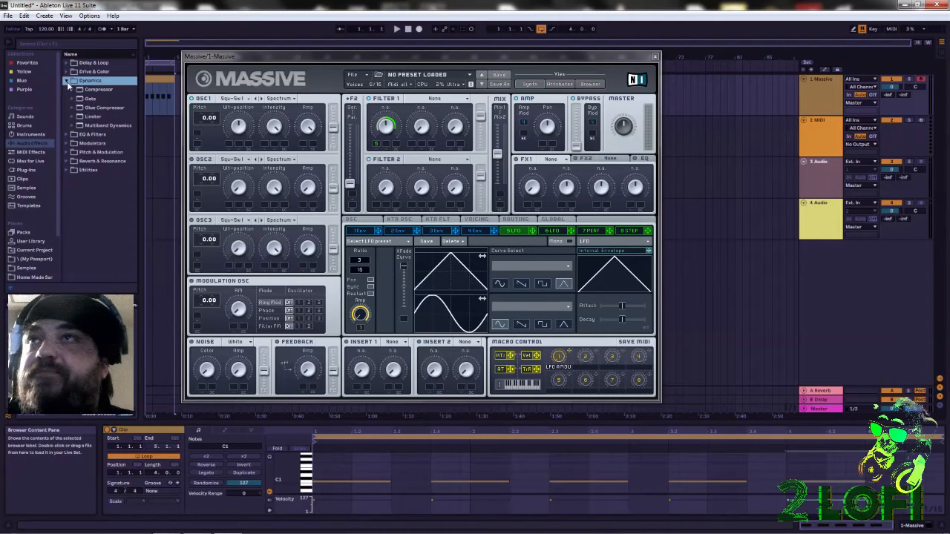
left_click(71, 117)
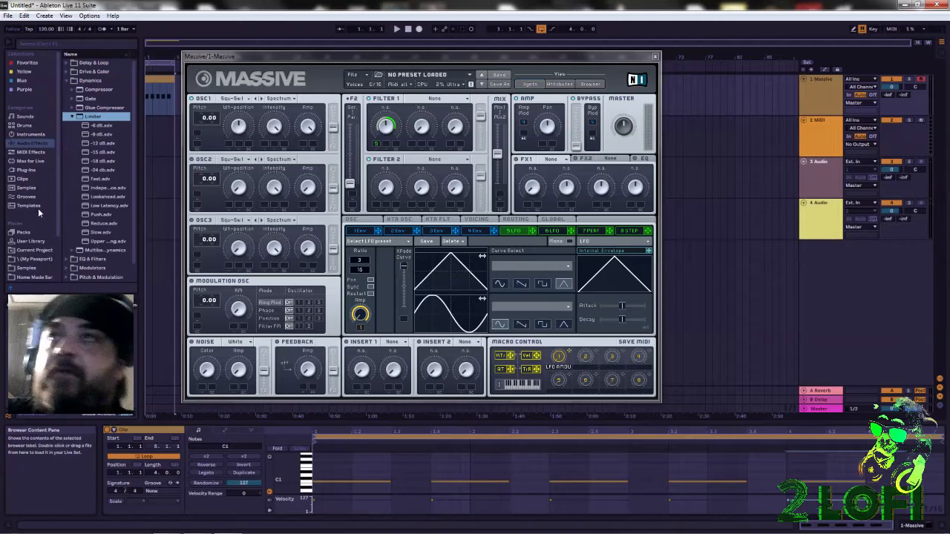
left_click(94, 160)
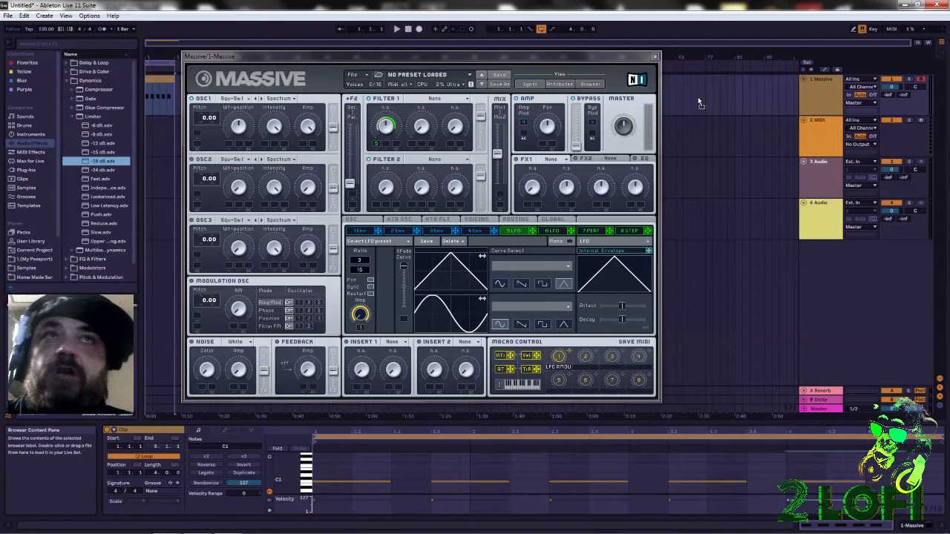
left_click_drag(698, 97, 698, 96)
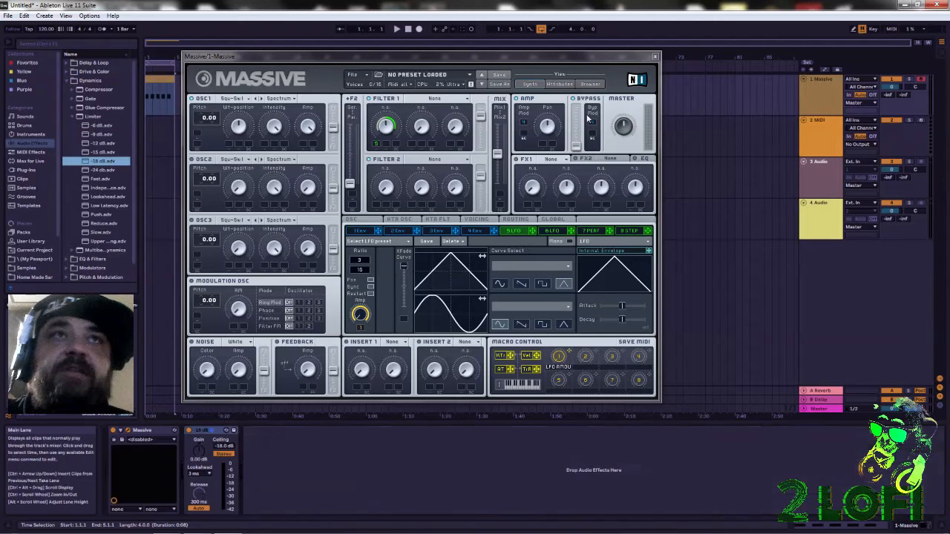
Step: Remove the LFO modulation from Filter 1's first knob and the macro 1 assignment from the LFO's Amp knob
right_click(374, 146)
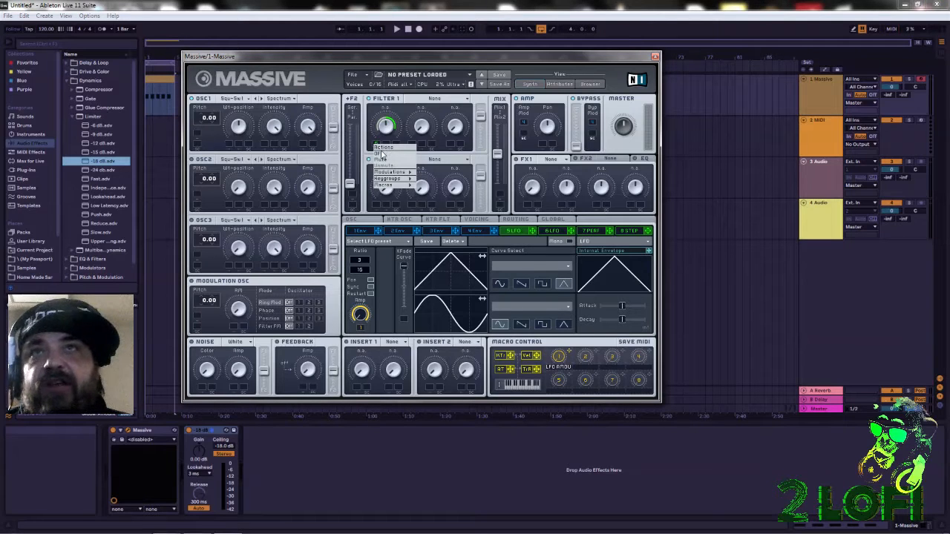
left_click(383, 154)
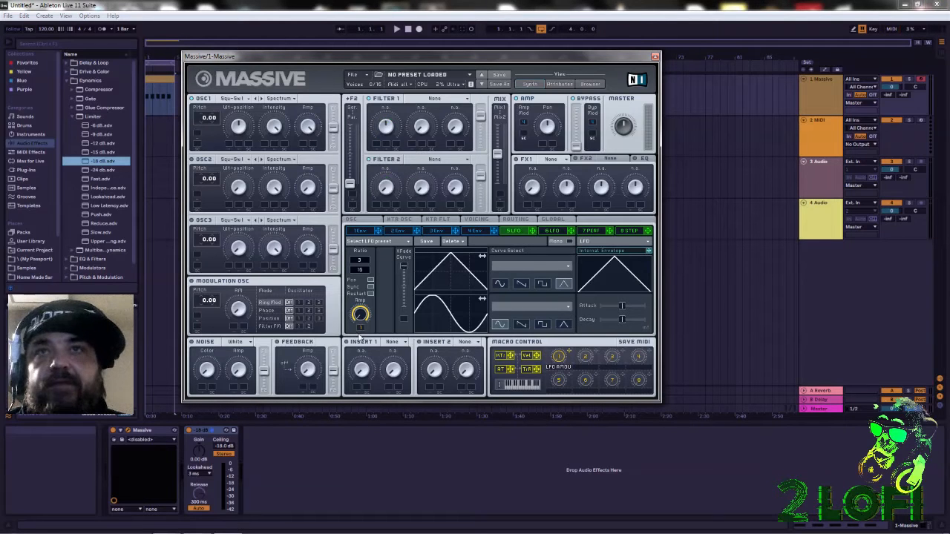
right_click(361, 327)
left_click(372, 341)
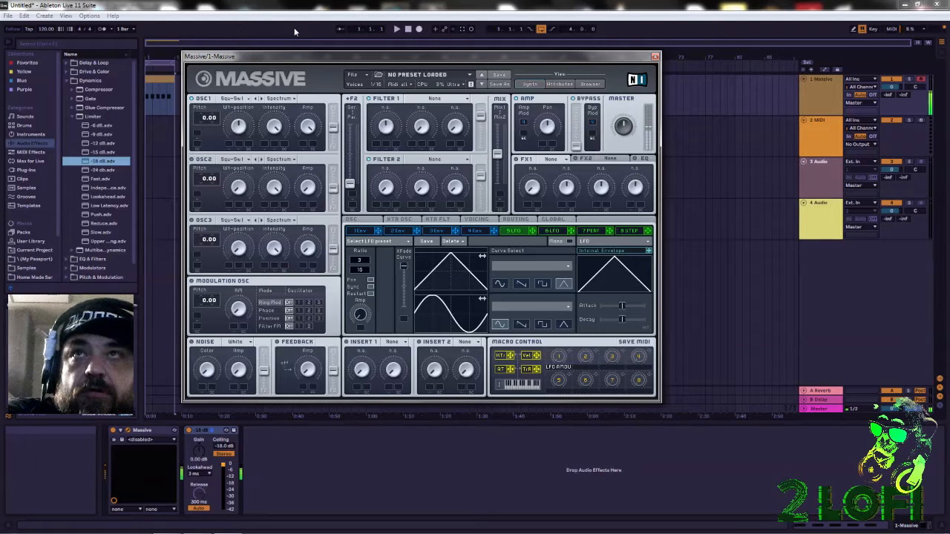
Step: Lower the computer keyboard's octave, start looped playback, and switch OSC1 to the Smooth Square wavetable
key("z")
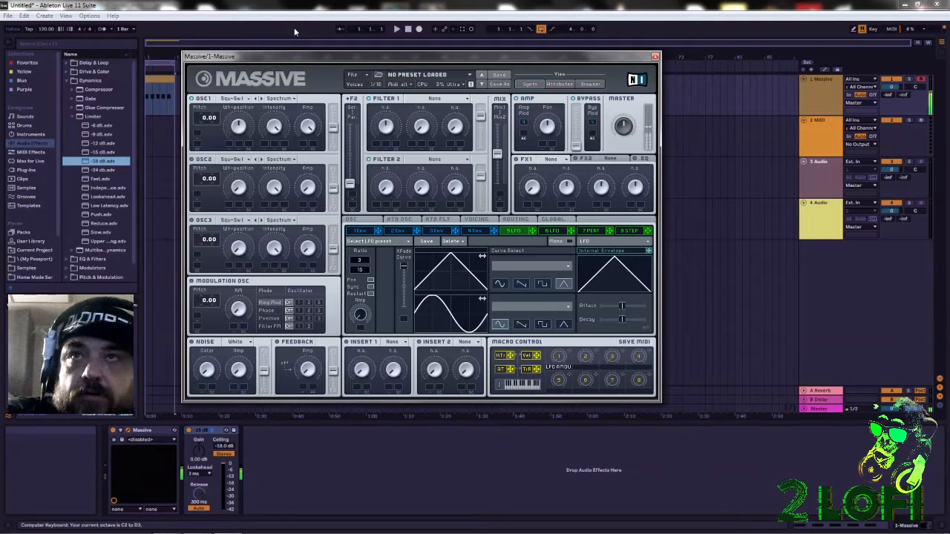
left_click(397, 30)
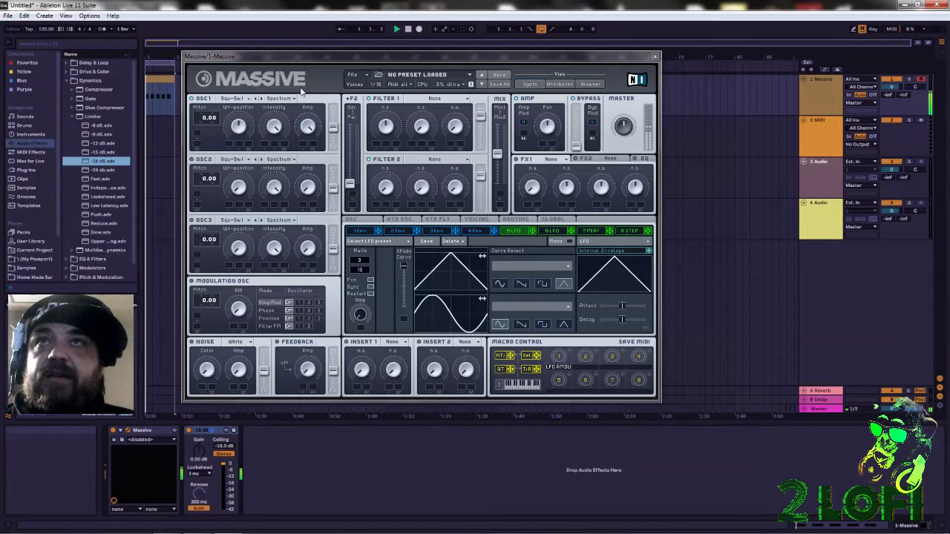
left_click(261, 99)
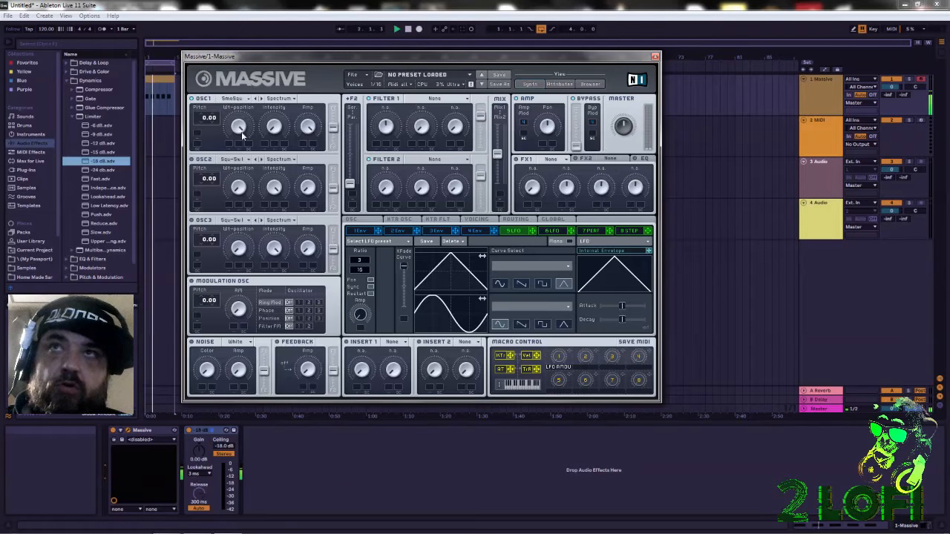
Step: Try OSC1's Formant, Bend - and Bend -/+ modes during playback
left_click(296, 101)
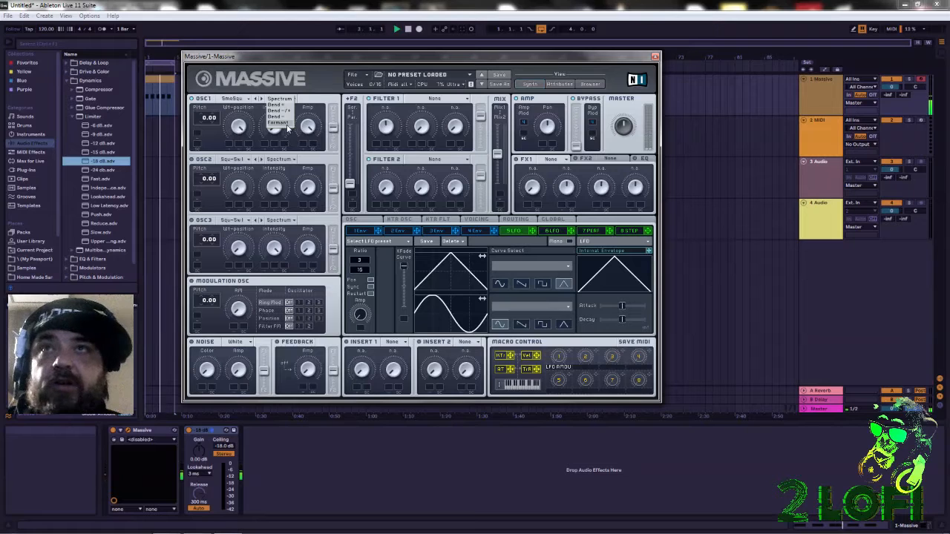
left_click(286, 128)
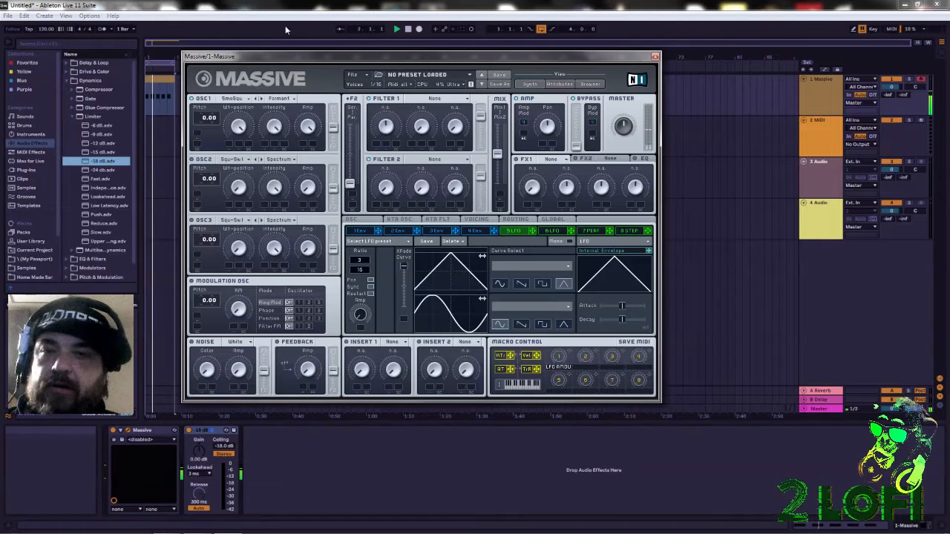
left_click(285, 99)
left_click(288, 117)
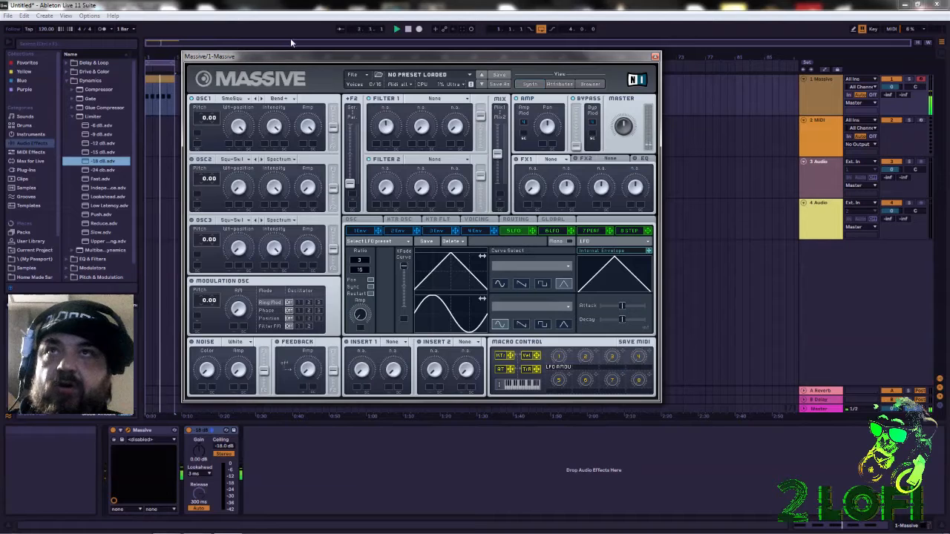
left_click(293, 98)
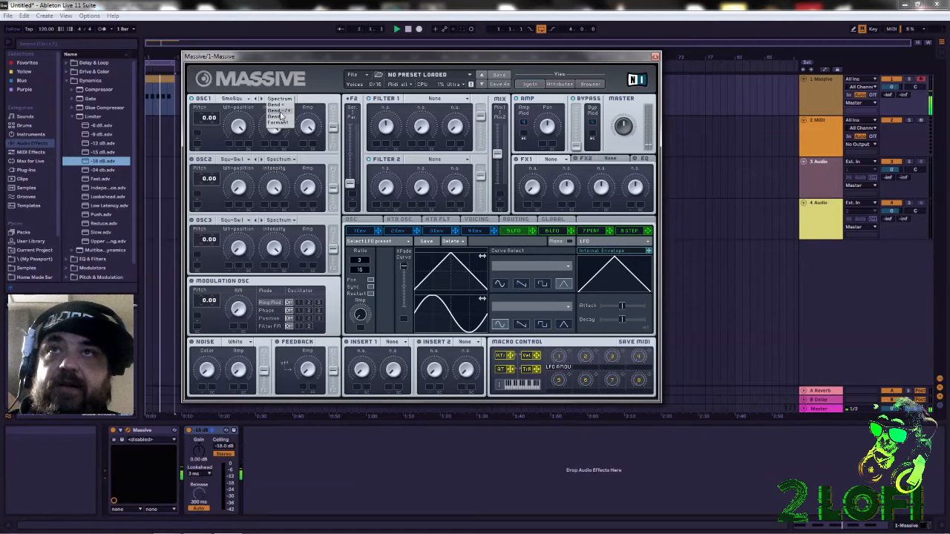
left_click(280, 111)
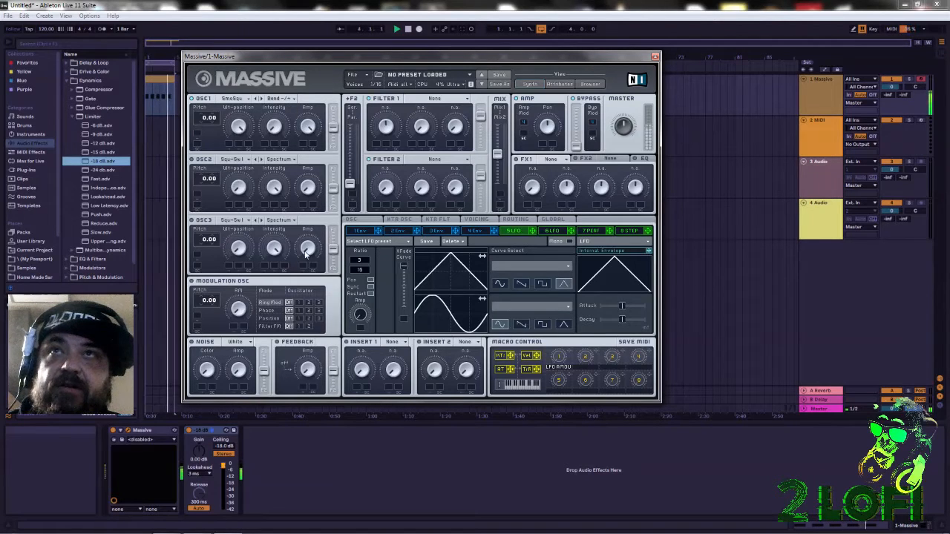
Step: Try OSC1's Bend - mode while sweeping its Intensity, and return the oscillator to Spectrum mode
left_click_drag(277, 177, 281, 227)
left_click(295, 100)
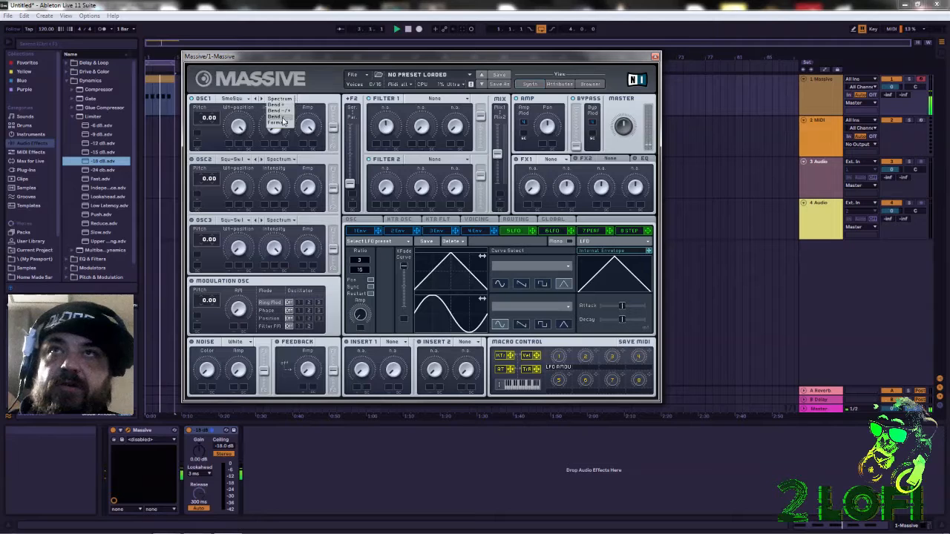
left_click(282, 110)
left_click_drag(272, 133, 276, 79)
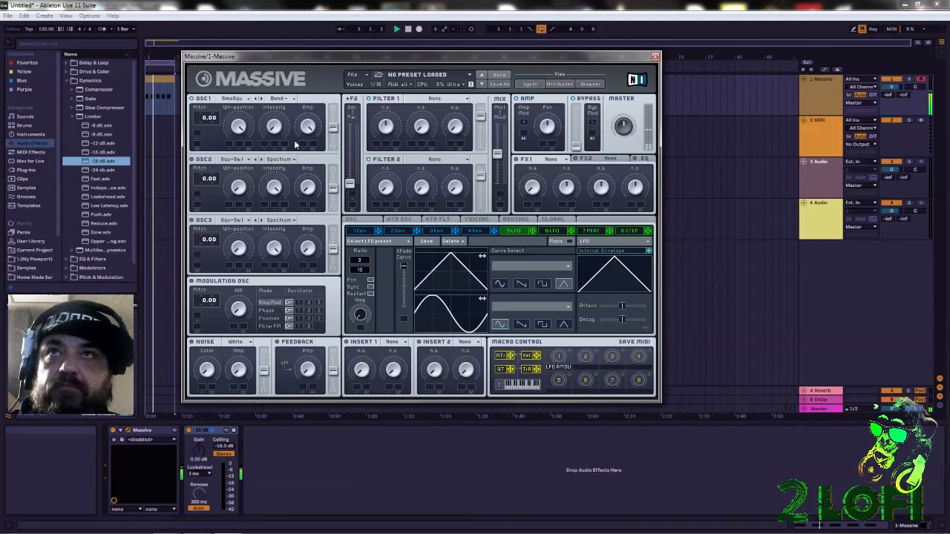
left_click(278, 97)
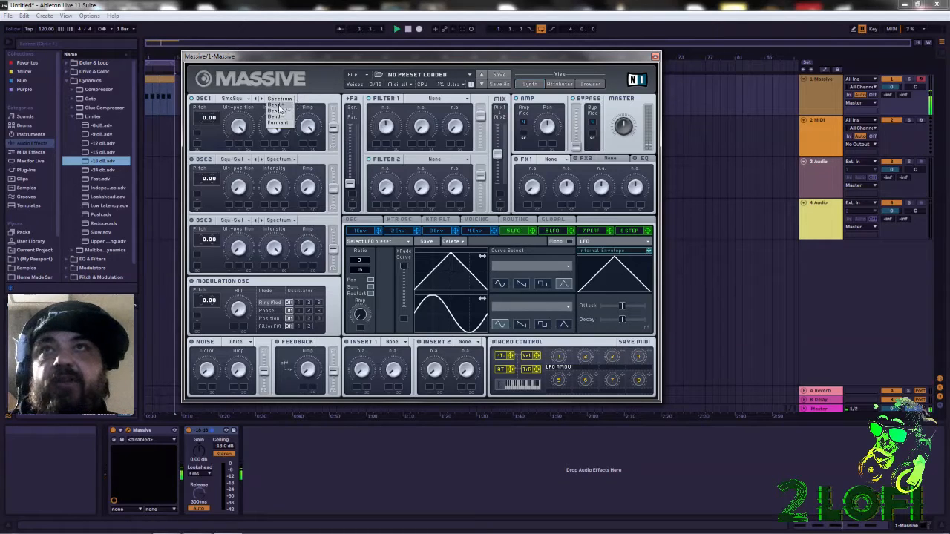
left_click(276, 101)
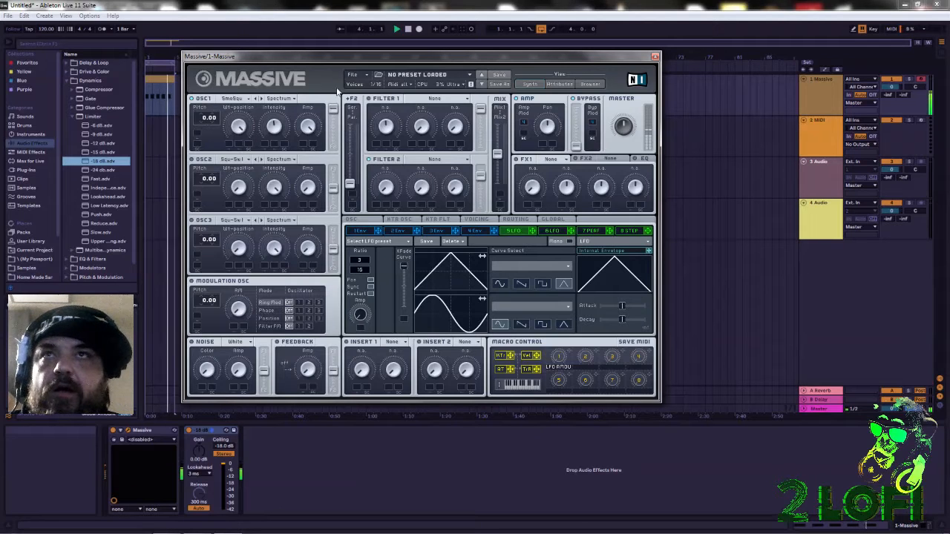
left_click(288, 99)
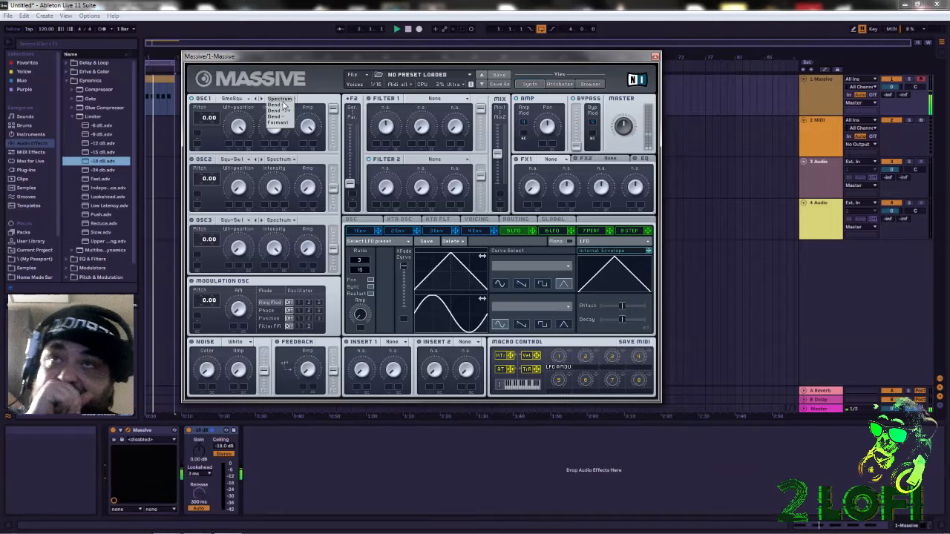
left_click(283, 100)
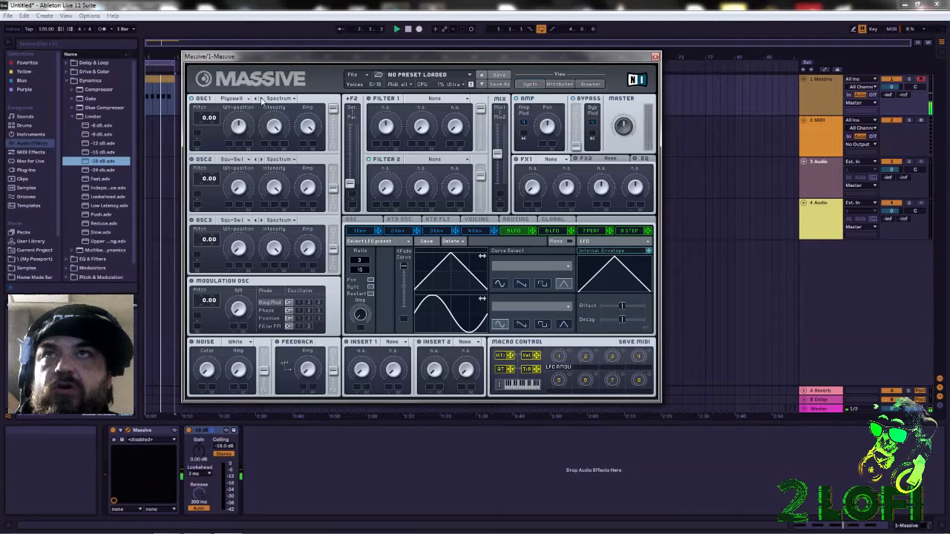
Step: Audition OSC1's Basic wavetables one after another during playback, from Roughmath I through Sinformant, AddOctaves and Inharmonic to Woody
left_click(261, 99)
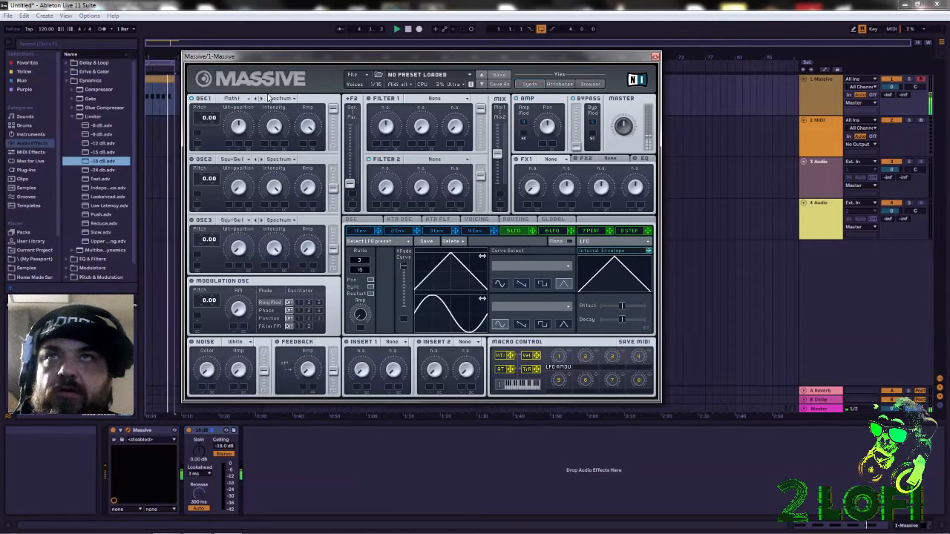
left_click(261, 99)
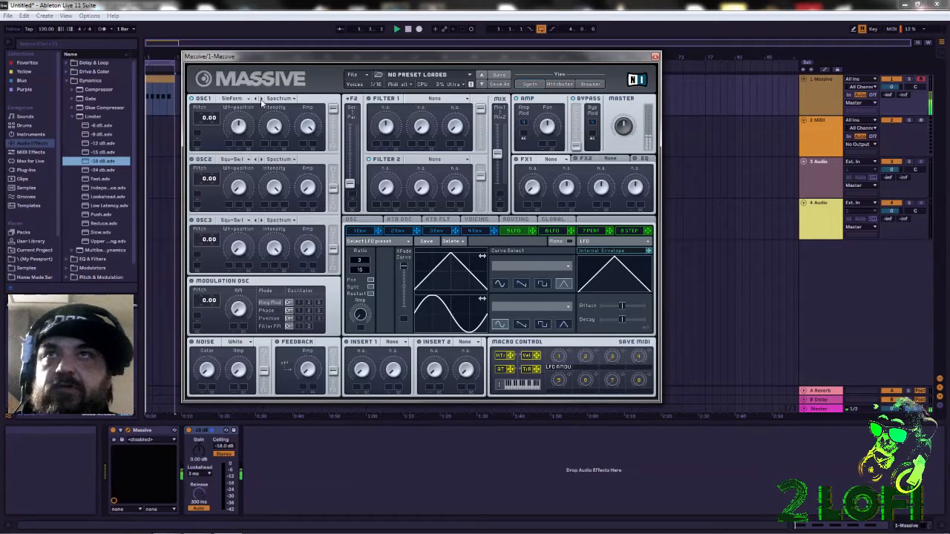
left_click(261, 99)
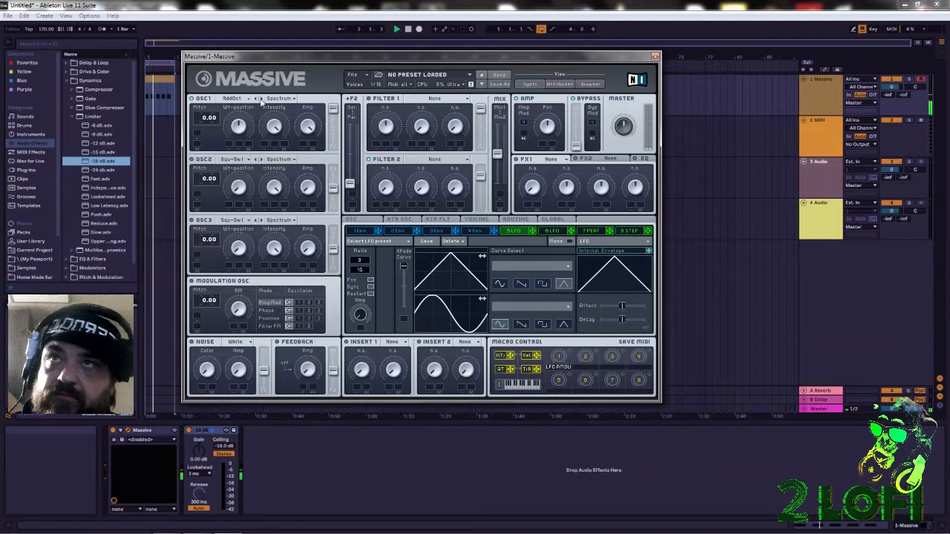
left_click(261, 98)
left_click(260, 98)
left_click(261, 99)
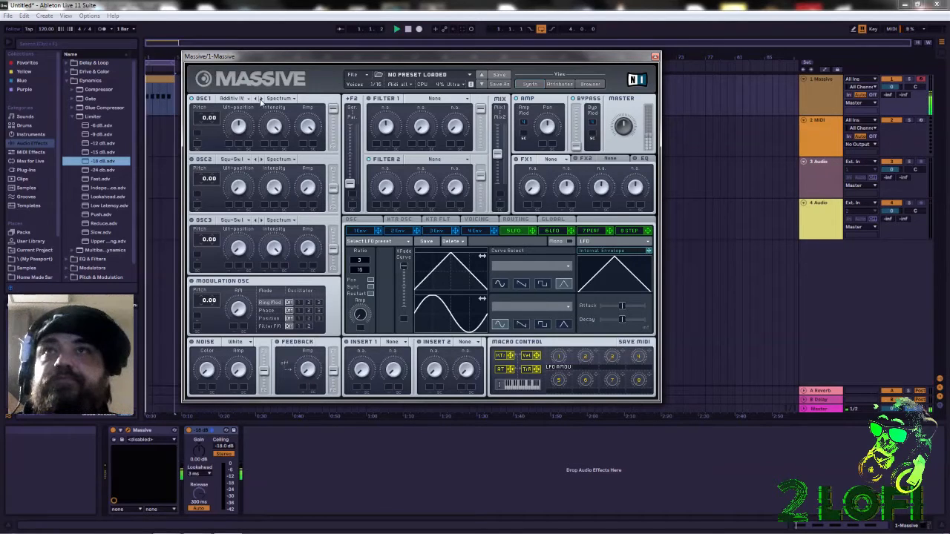
left_click(261, 98)
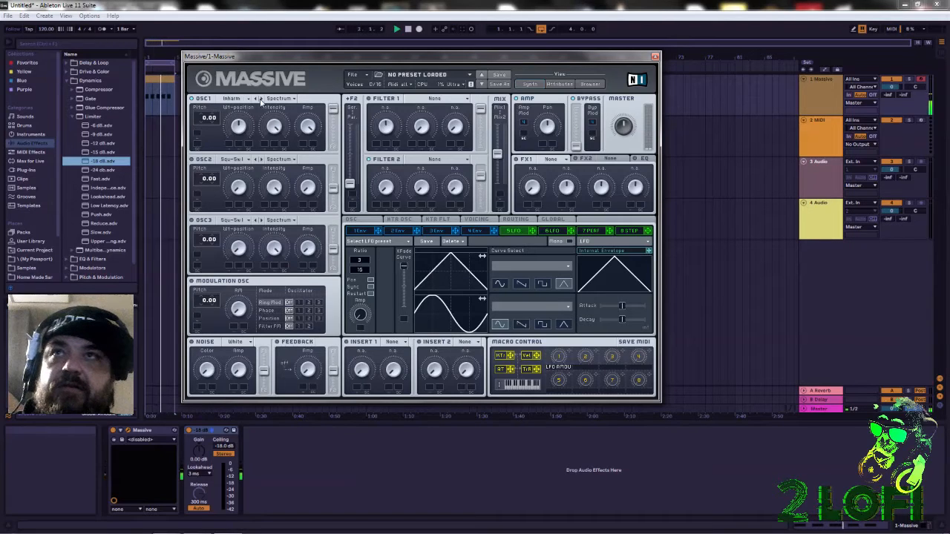
left_click(262, 99)
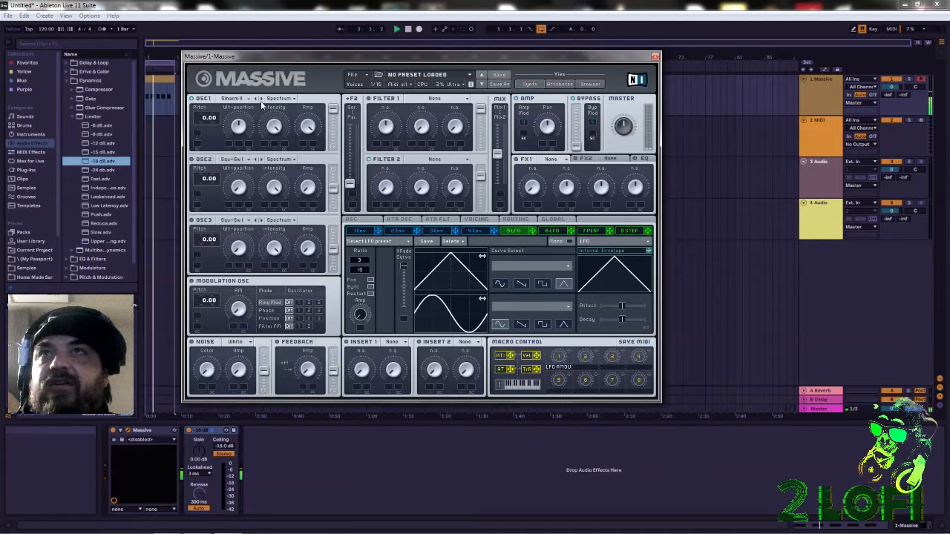
left_click(261, 105)
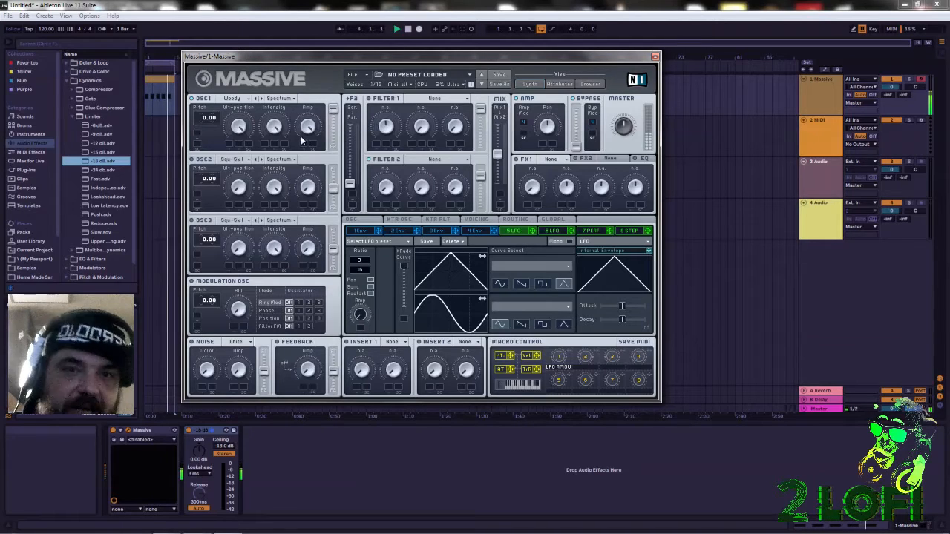
Step: Audition OSC1's Analog/Electric wavetables, including Screamer, Dirty Throat, Strontium and Frozen, and settle on Kangaroo
left_click(260, 99)
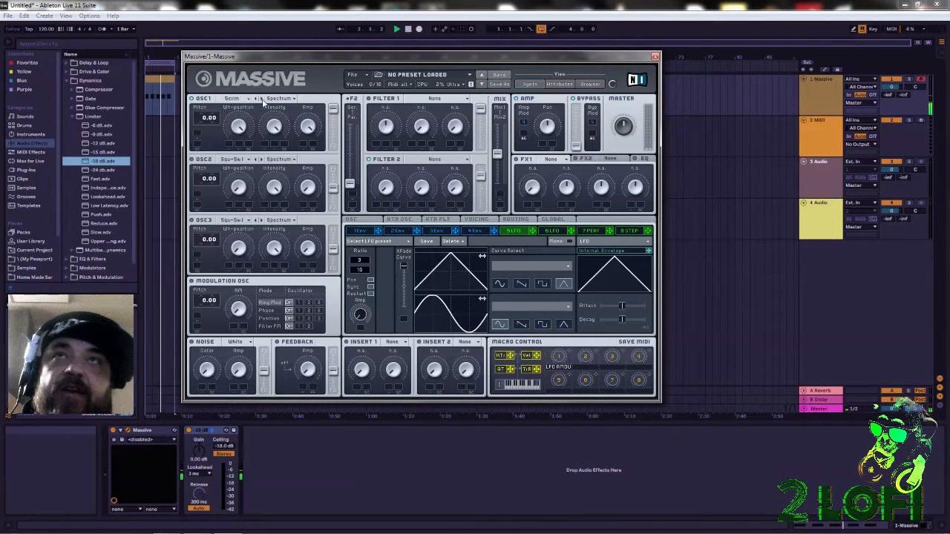
left_click(260, 98)
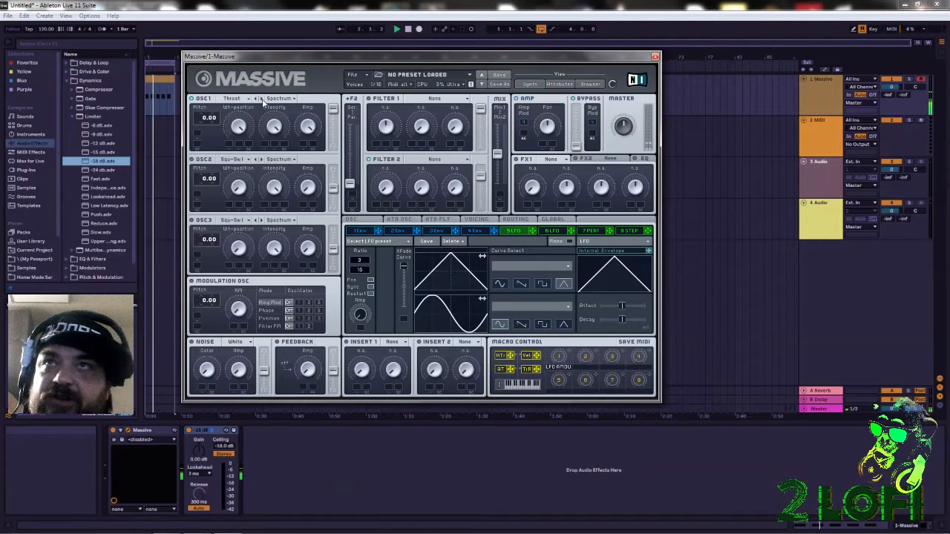
left_click(261, 100)
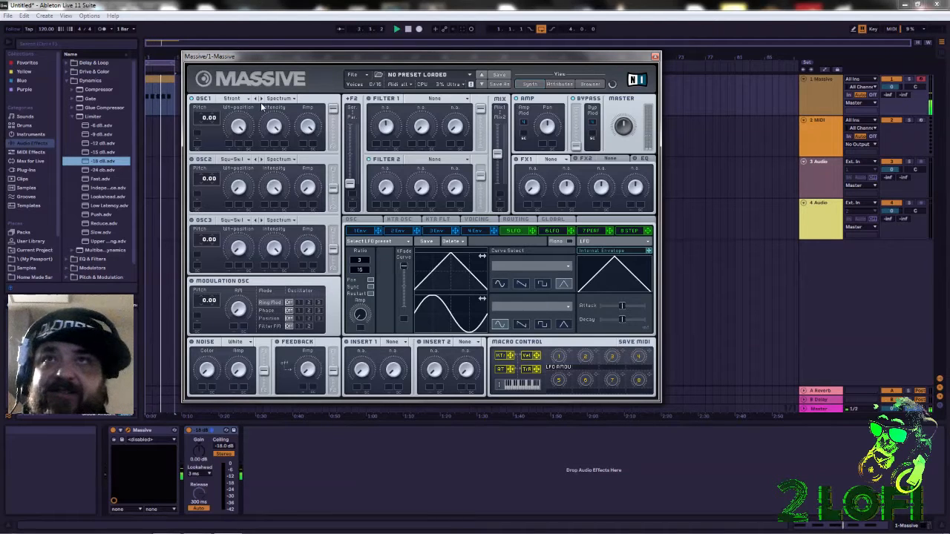
left_click(233, 100)
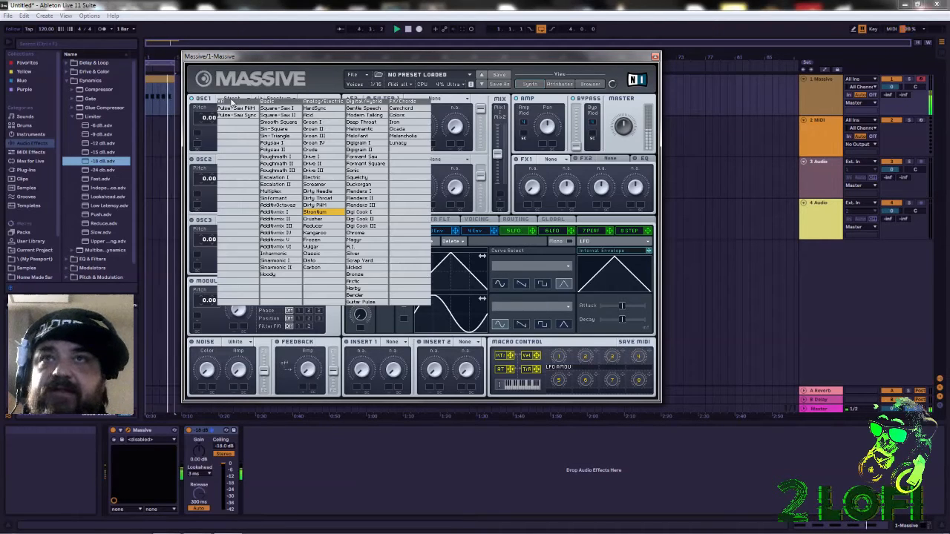
left_click(232, 101)
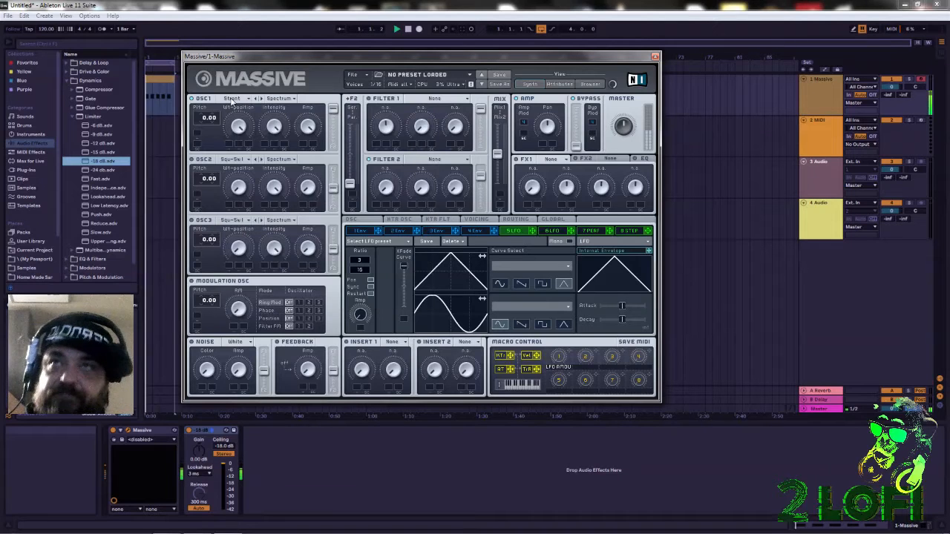
right_click(229, 57)
left_click(330, 77)
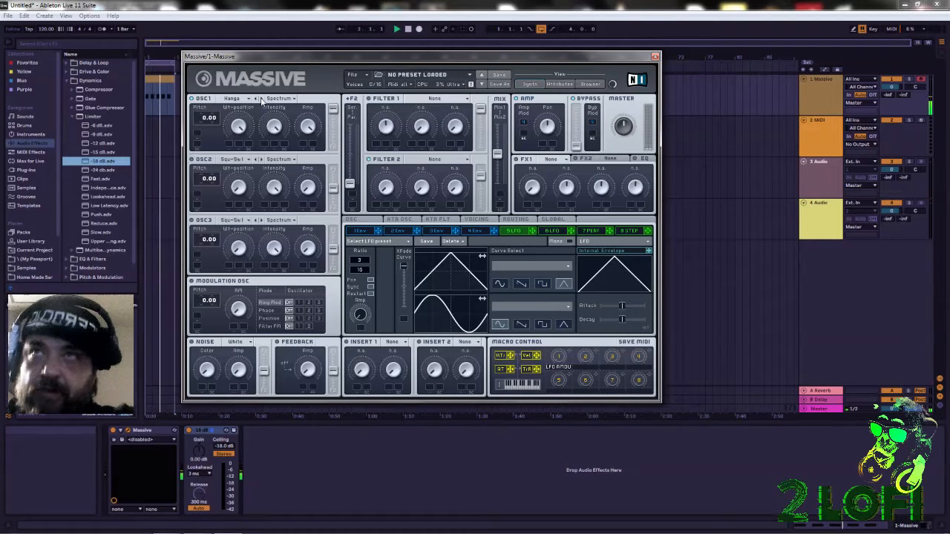
left_click(262, 98)
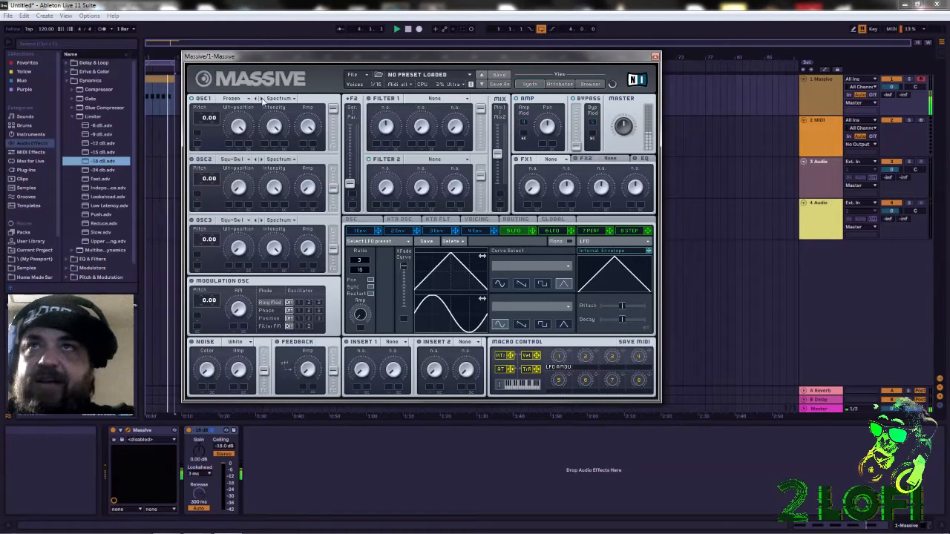
left_click(257, 99)
Step: Try the Formant and Bend + modes on OSC1's Kangaroo wavetable, adjusting Intensity, and return the mode to Spectrum
left_click(280, 100)
left_click(276, 127)
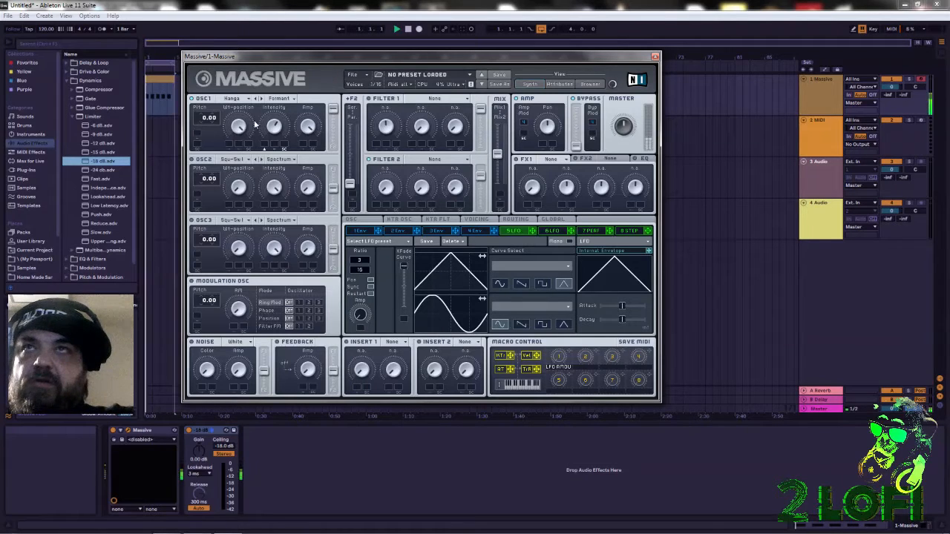
left_click(283, 100)
left_click(285, 105)
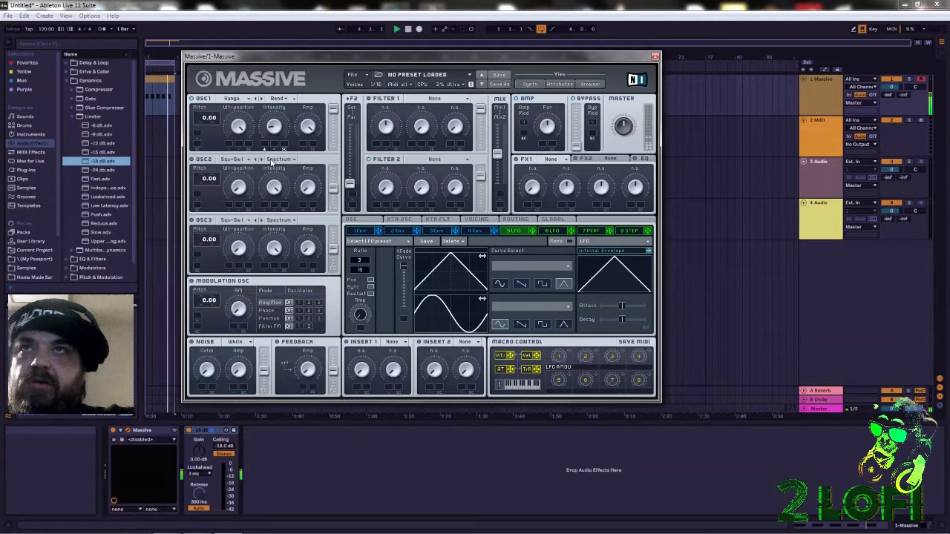
left_click(281, 99)
left_click(281, 99)
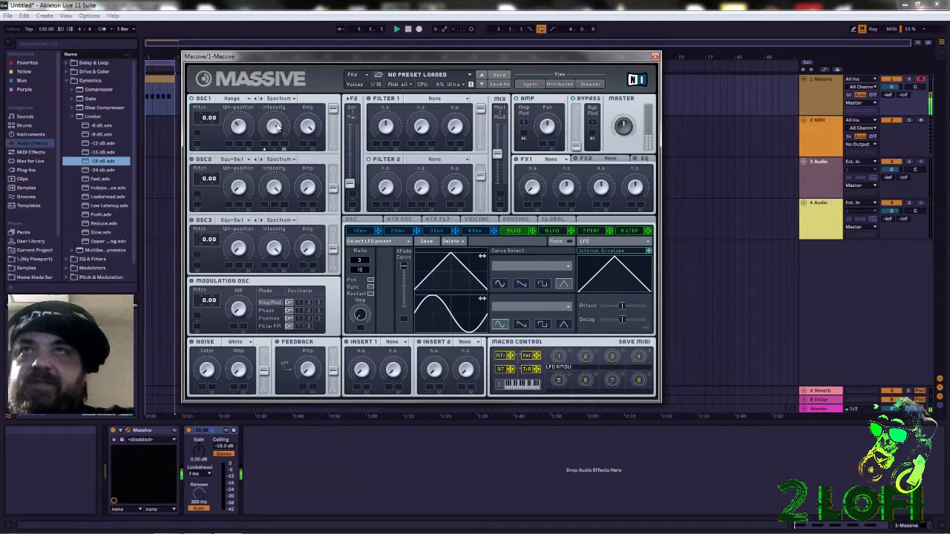
Step: Advance OSC1 to the Vulgar wavetable and check the options of its Intensity modulation slot
left_click(262, 100)
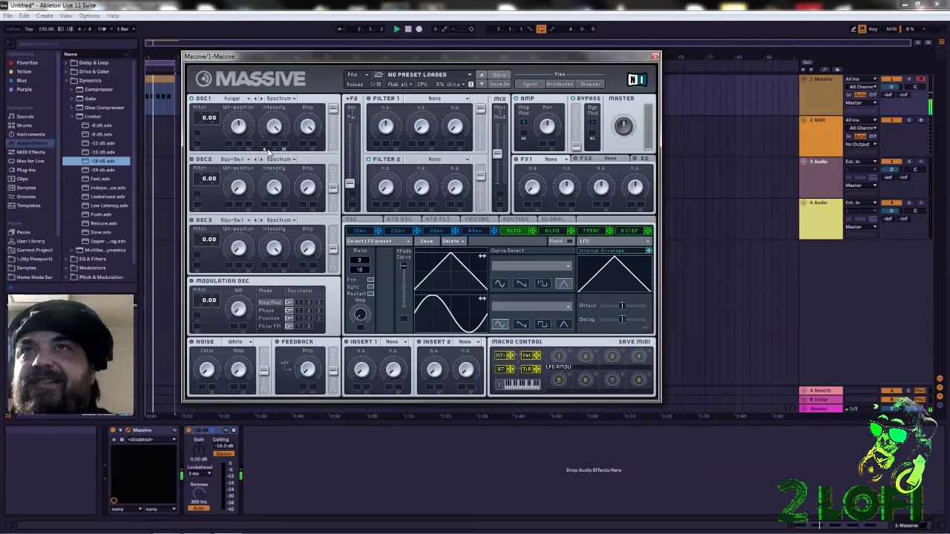
right_click(266, 148)
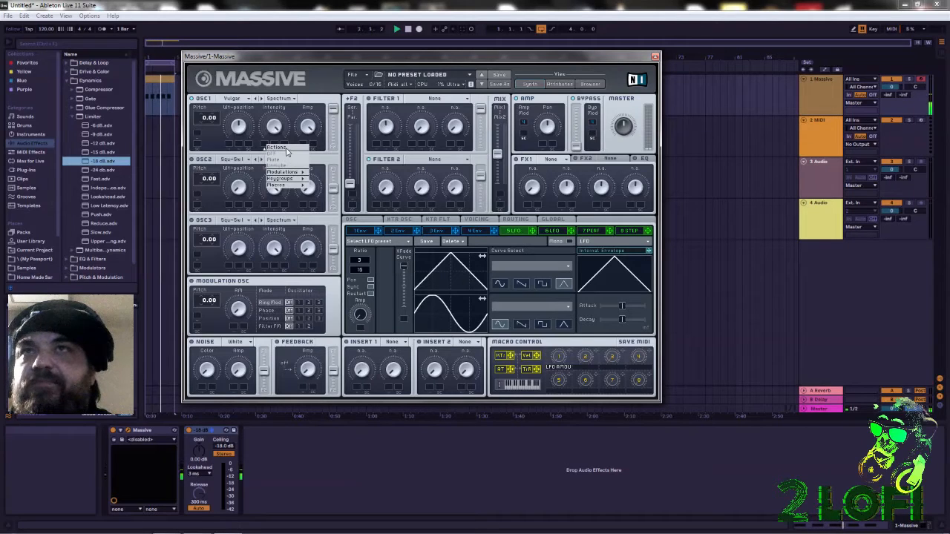
left_click(256, 139)
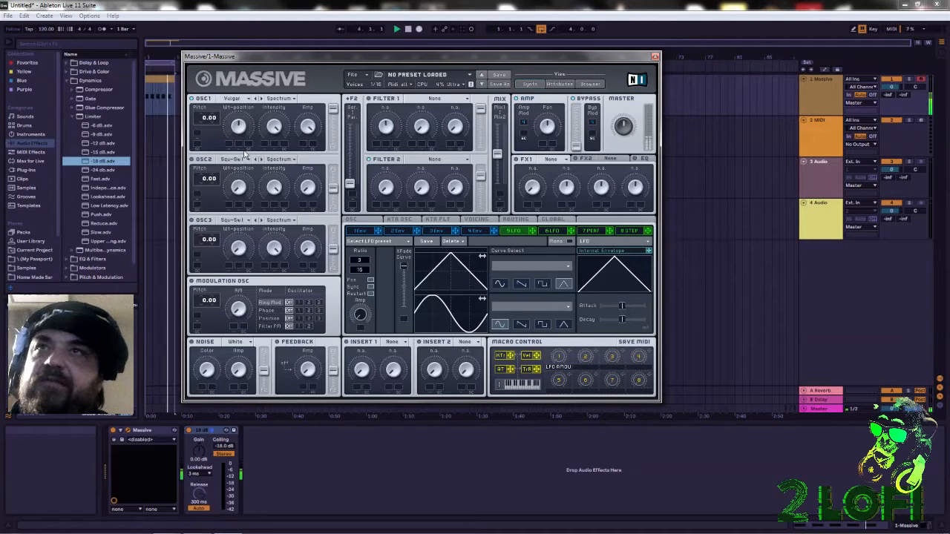
Step: Unfold the Massive device's parameter area in the device chain and check its preset loading dialog without loading anything
left_click(121, 432)
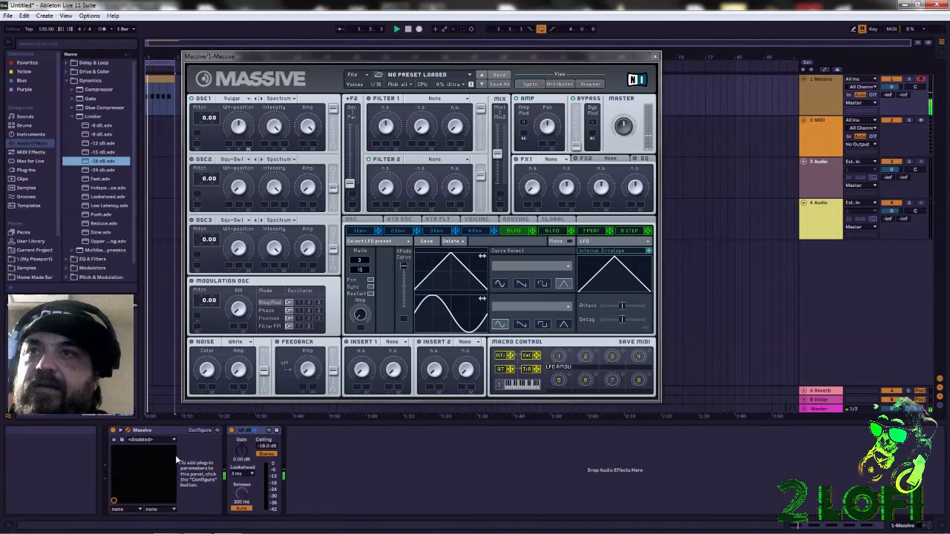
left_click(115, 443)
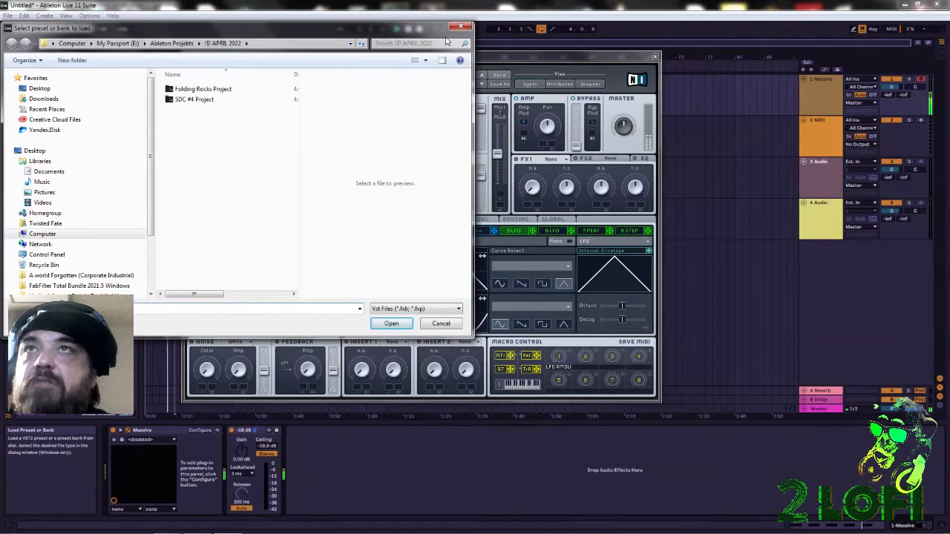
left_click(460, 26)
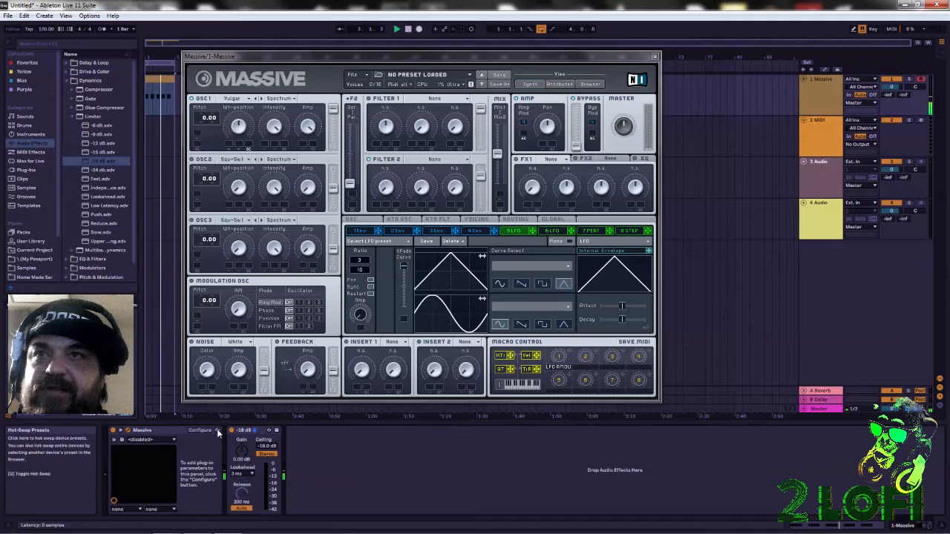
left_click(248, 92)
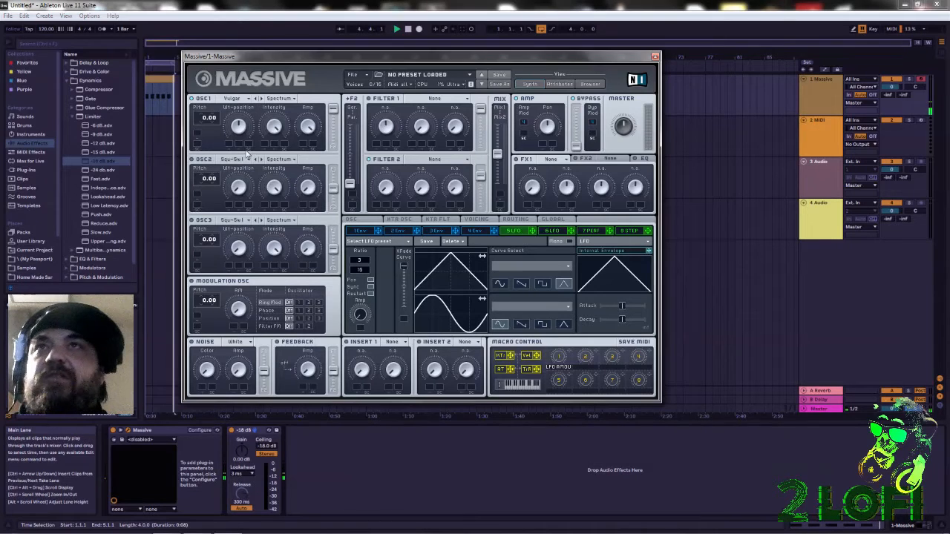
Step: Audition OSC1's Classic and Disto wavetables, continue to Gentle Speech, and try it in Formant mode with adjusted Intensity
left_click(260, 99)
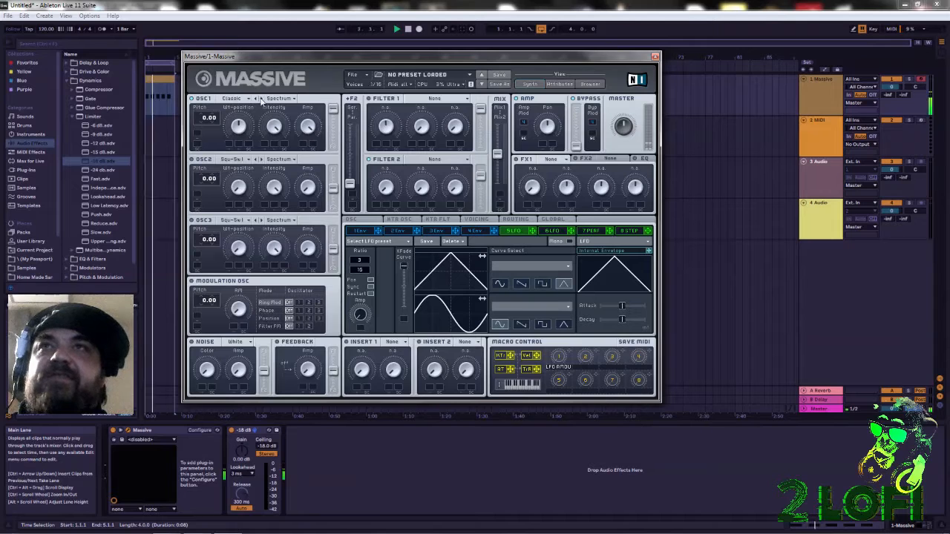
left_click(250, 99)
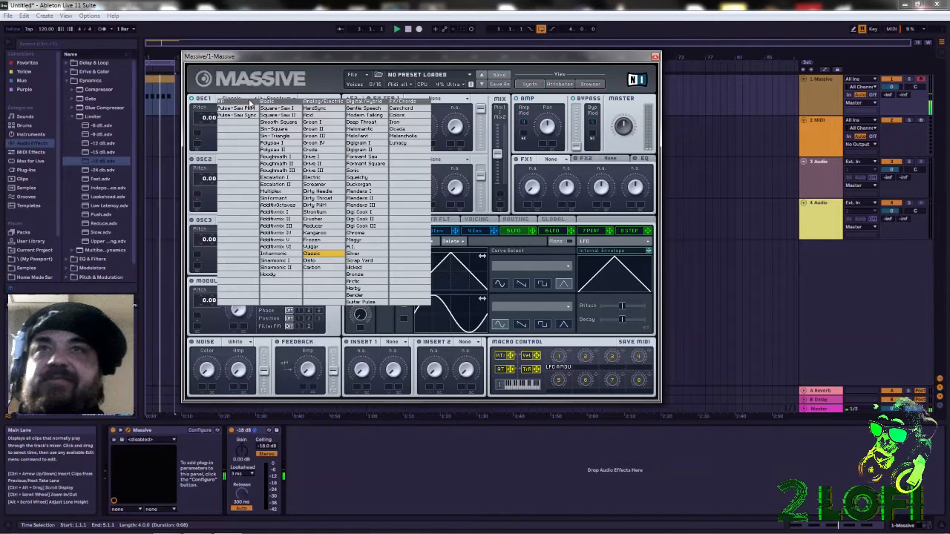
left_click(285, 92)
left_click(261, 98)
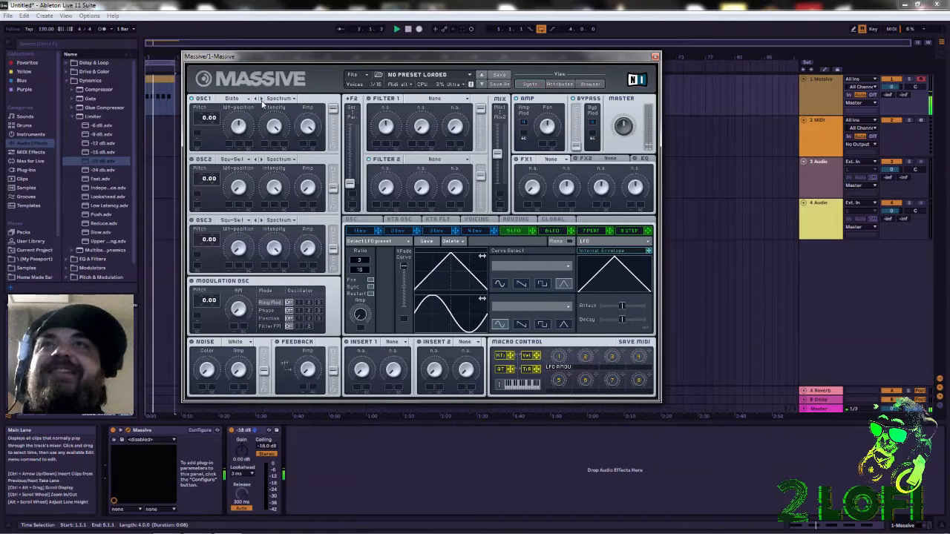
left_click(262, 99)
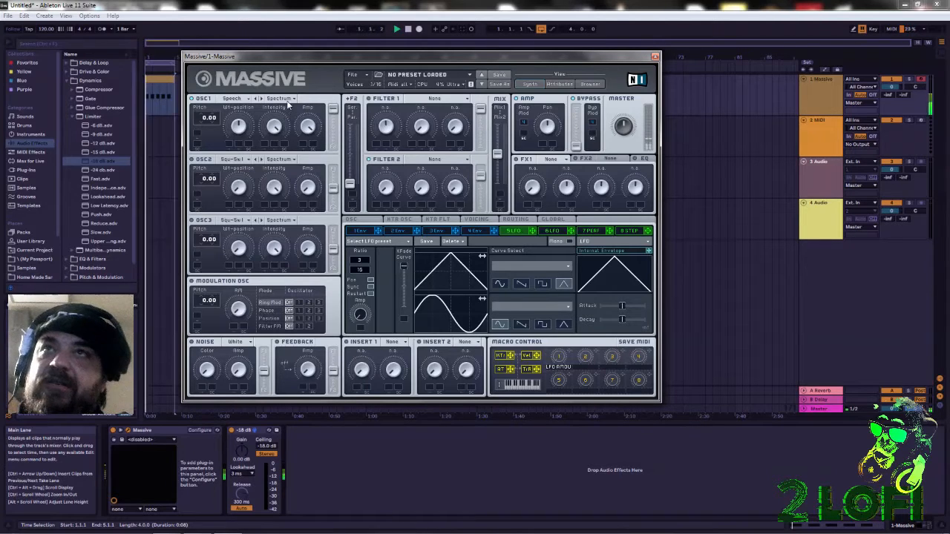
left_click(292, 100)
left_click(276, 128)
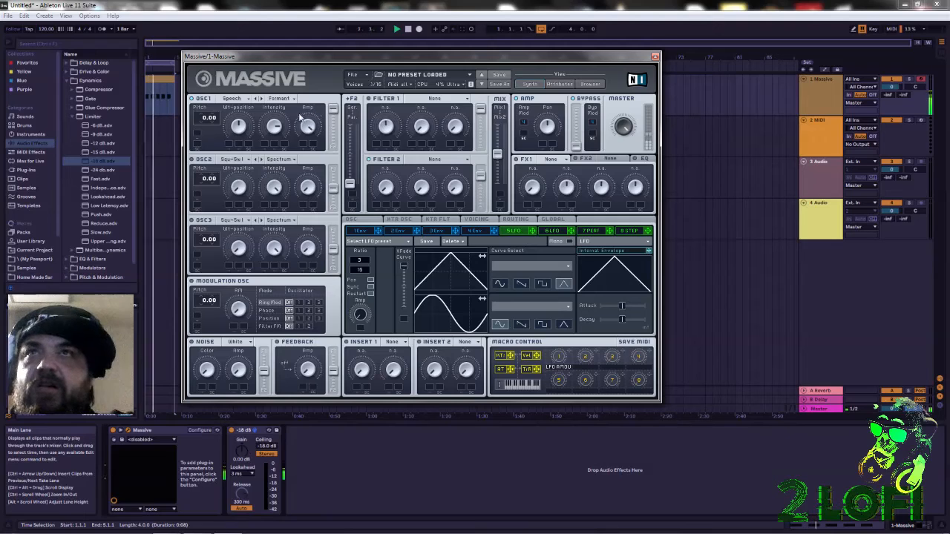
Step: Switch OSC1 to the Modern Talking wavetable, try it in Formant mode, and return the mode to Spectrum
left_click(281, 101)
left_click(285, 100)
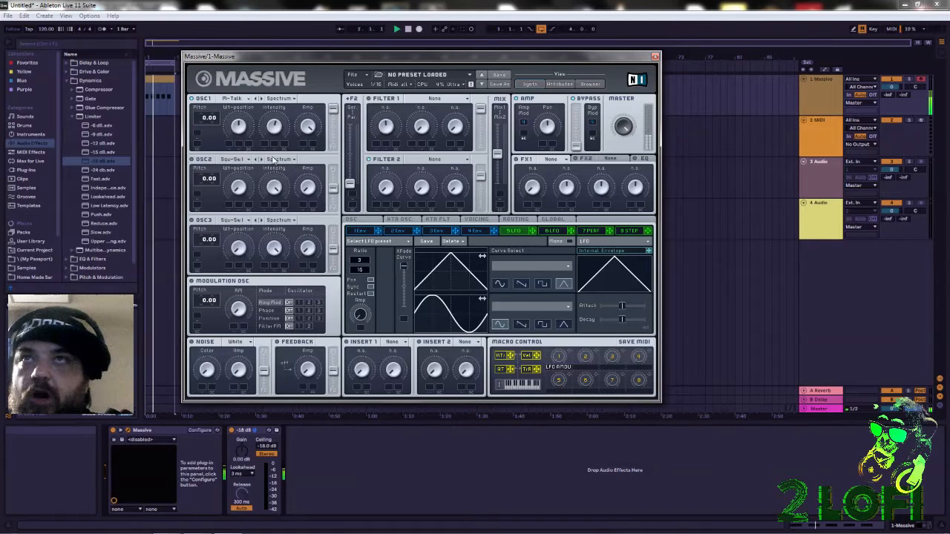
left_click(292, 101)
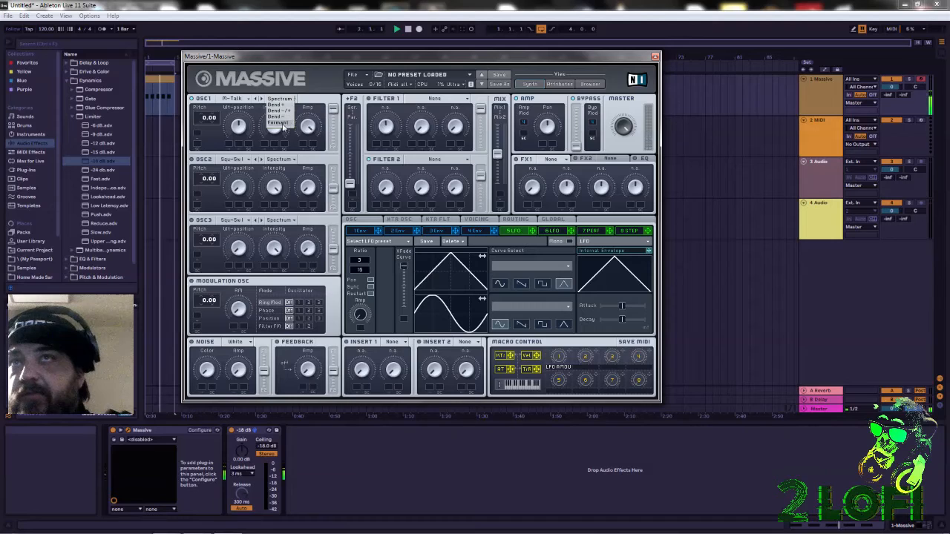
left_click(280, 125)
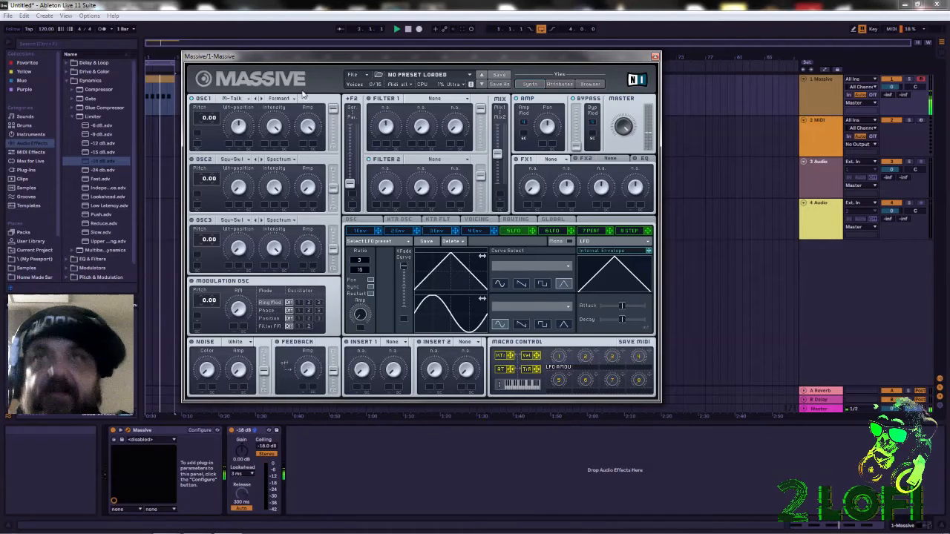
left_click(278, 99)
left_click(281, 100)
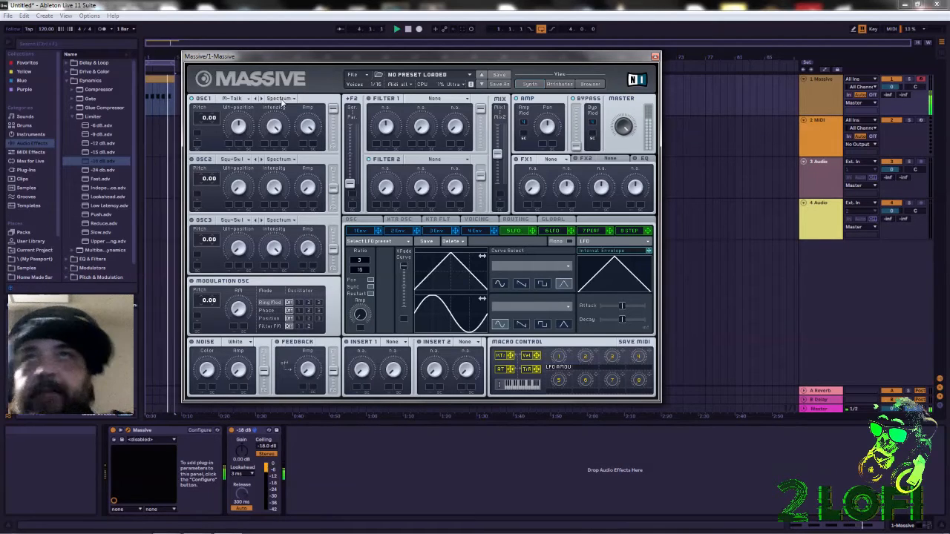
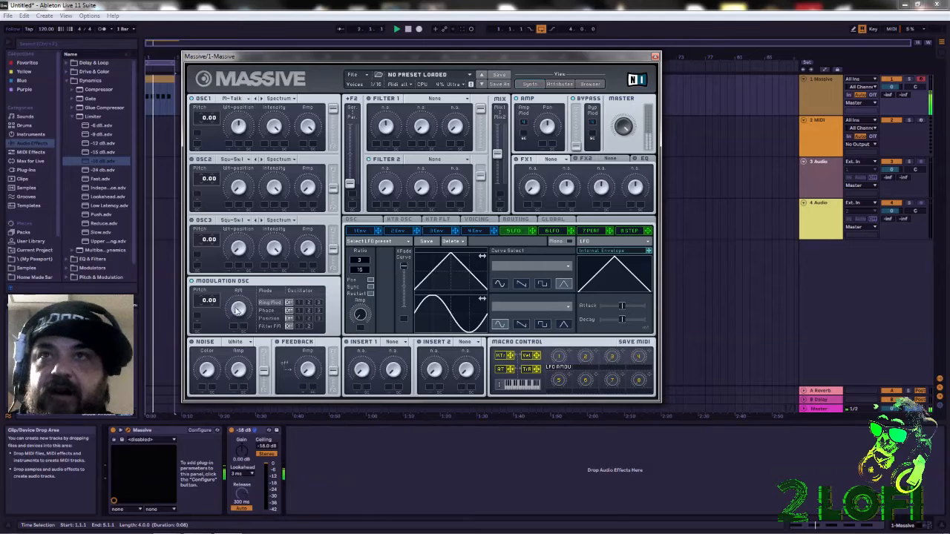
Step: Route the modulation oscillator's Filter FM to filter 1 and set its pitch to 32.00
left_click(309, 327)
left_click(299, 327)
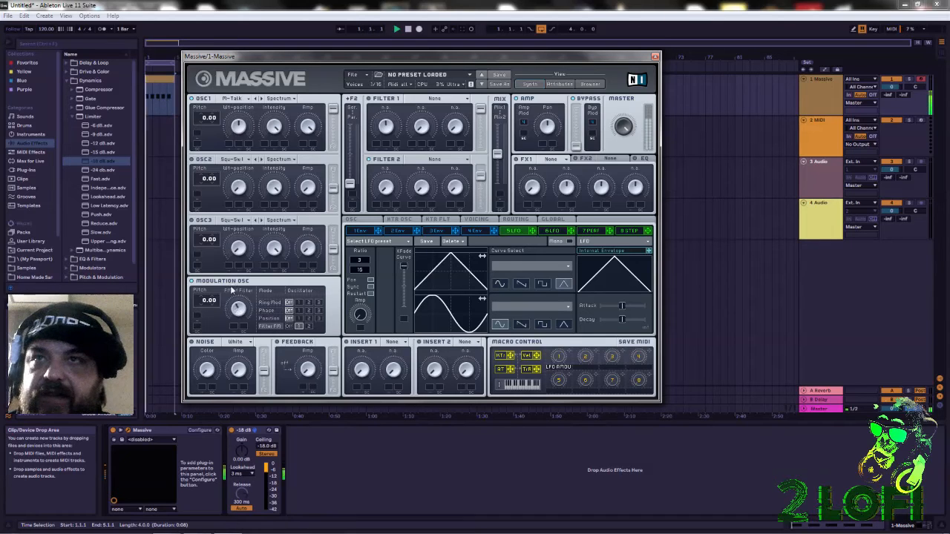
left_click_drag(200, 304, 208, 269)
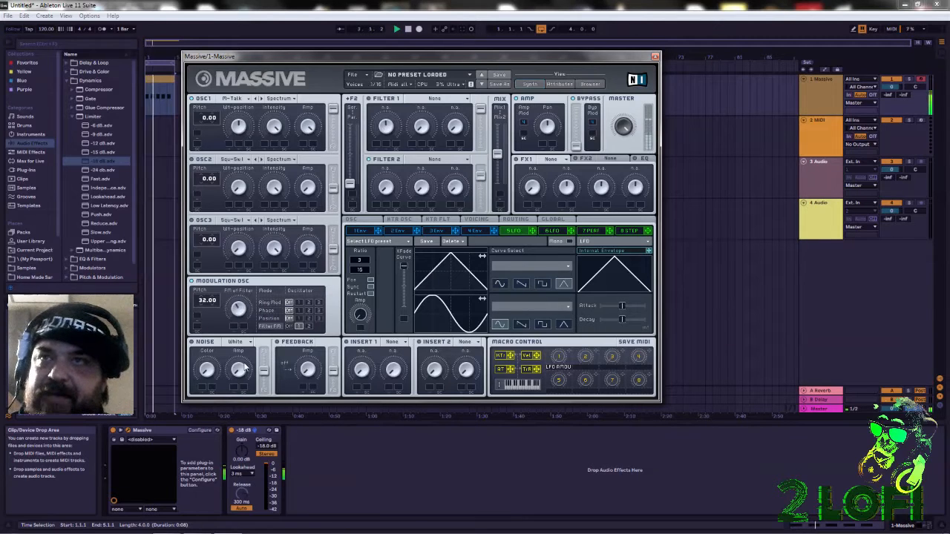
Step: Try the modulation oscillator's Phase and Ring Mod modes on oscillator 1, then return to Filter FM
left_click(301, 311)
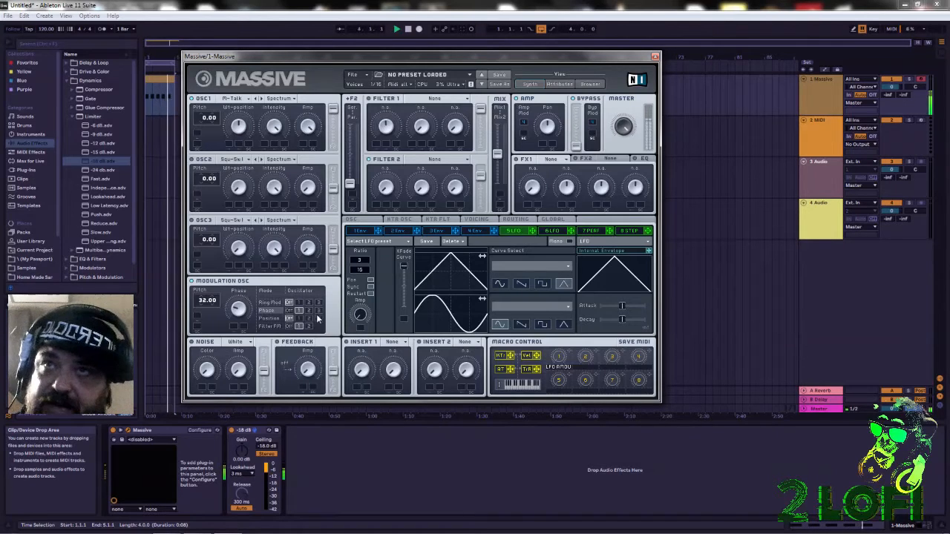
left_click(299, 302)
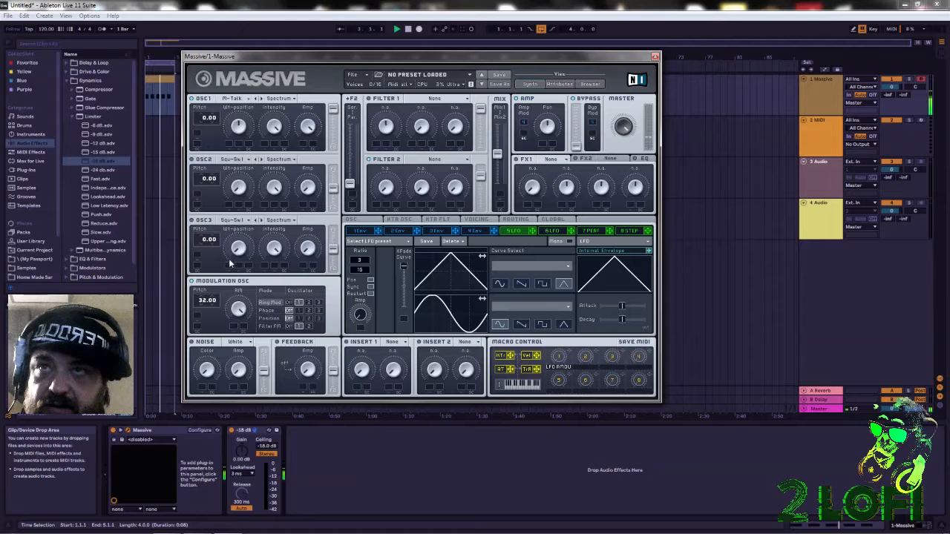
left_click(290, 303)
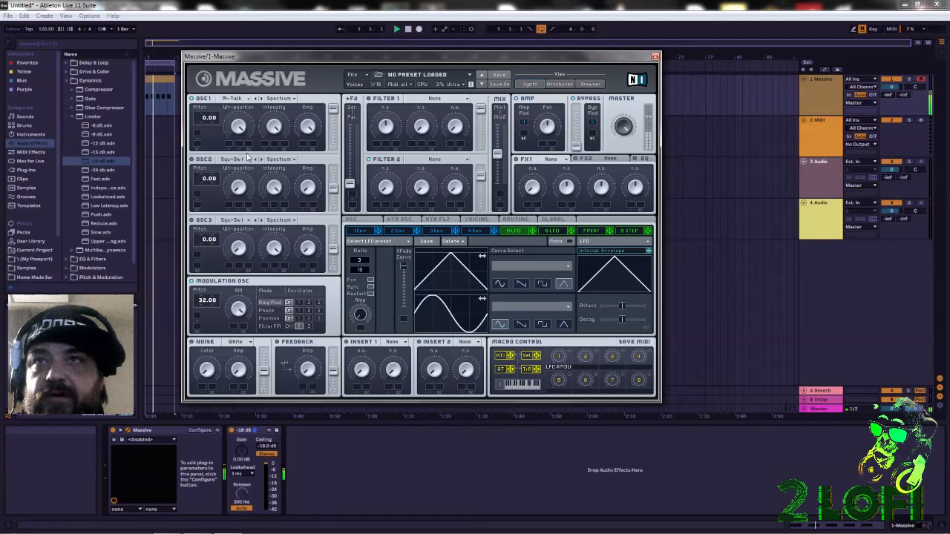
left_click(265, 326)
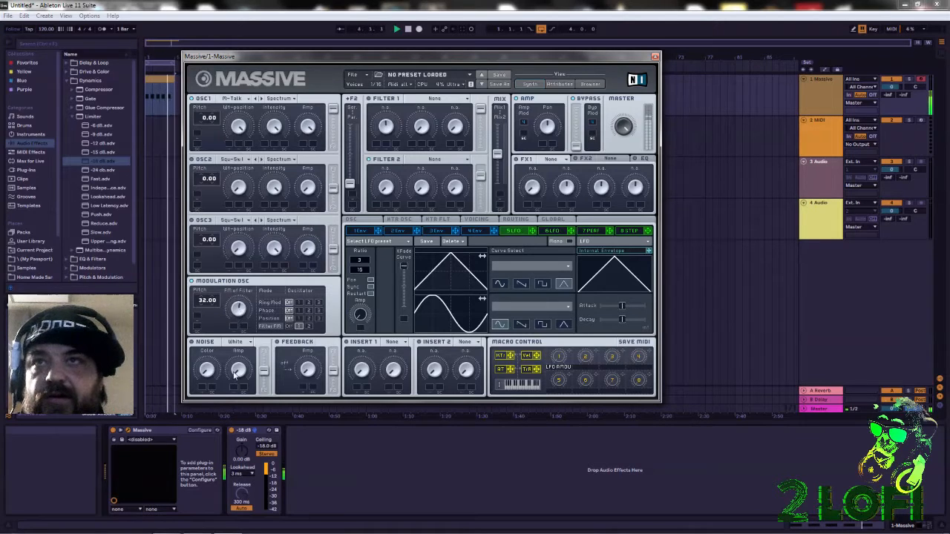
Step: Audition the Highpass 4, Scream and Bandreject types in Filter 1
left_click(466, 101)
left_click(422, 120)
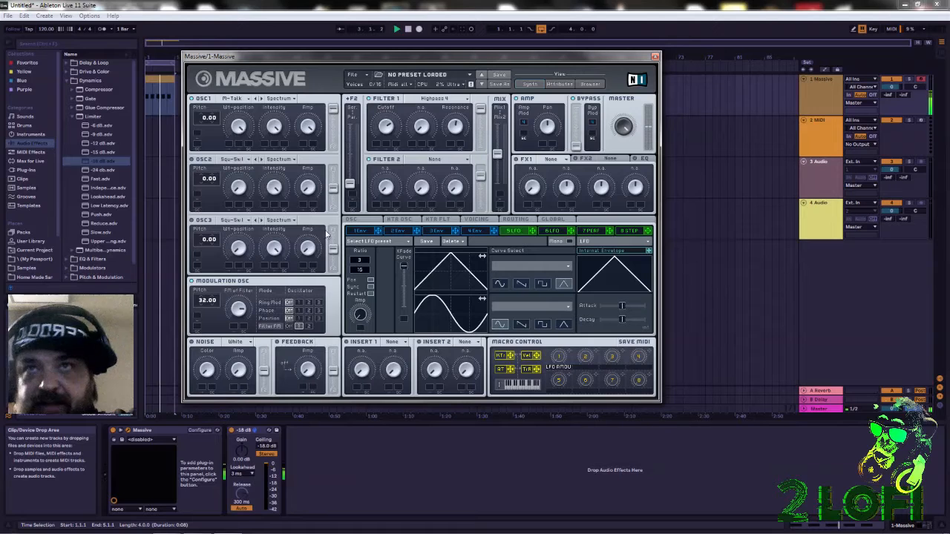
left_click(428, 100)
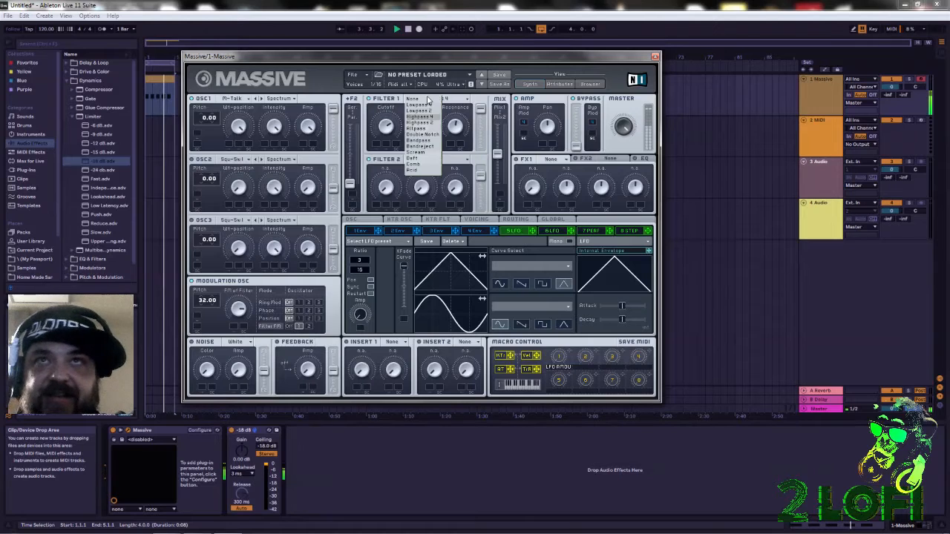
left_click(415, 152)
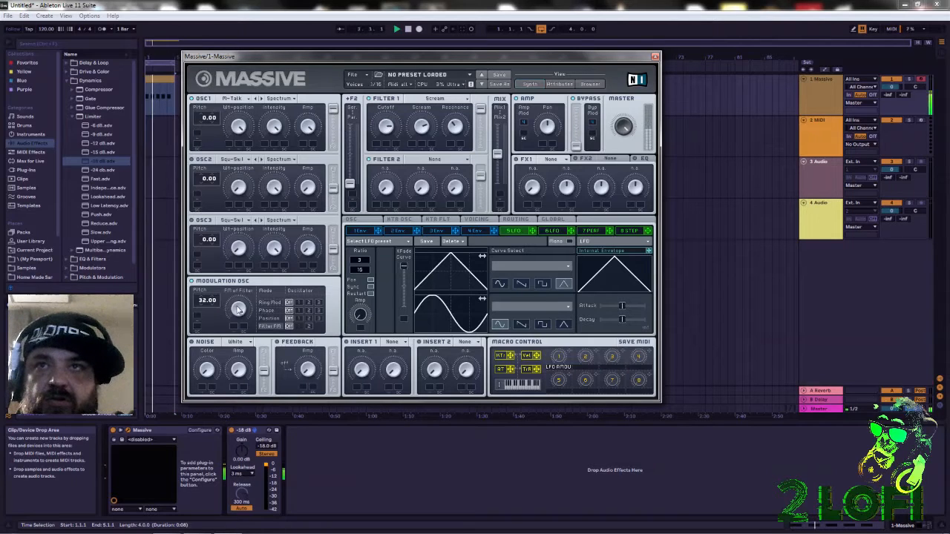
left_click(433, 98)
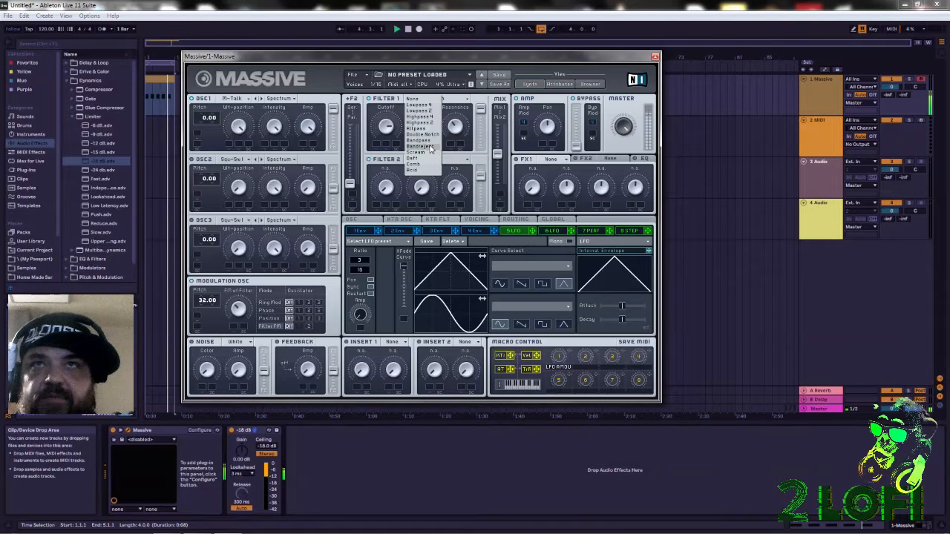
left_click(420, 147)
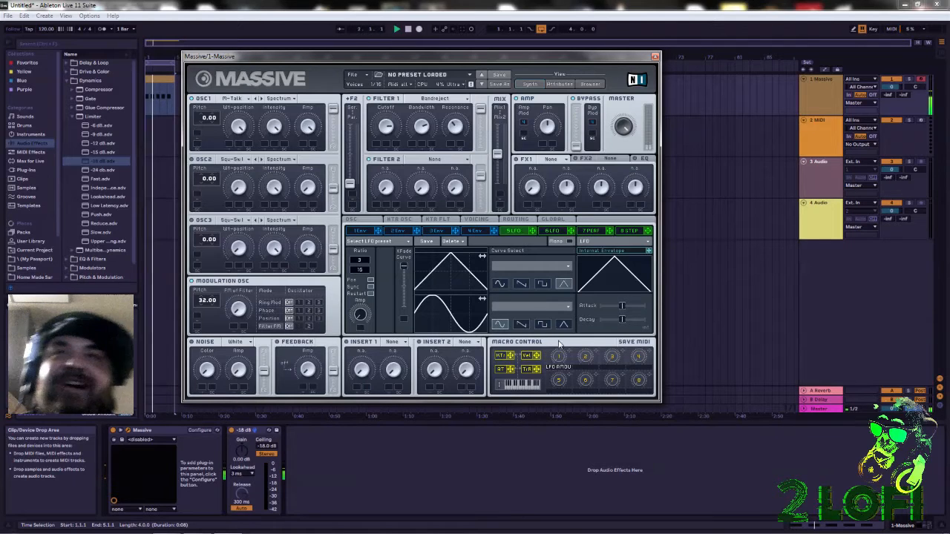
Step: Try Lowpass 4 in Filter 1 with Filter FM routed to it, then audition Lowpass 2 and Allpass
left_click(424, 98)
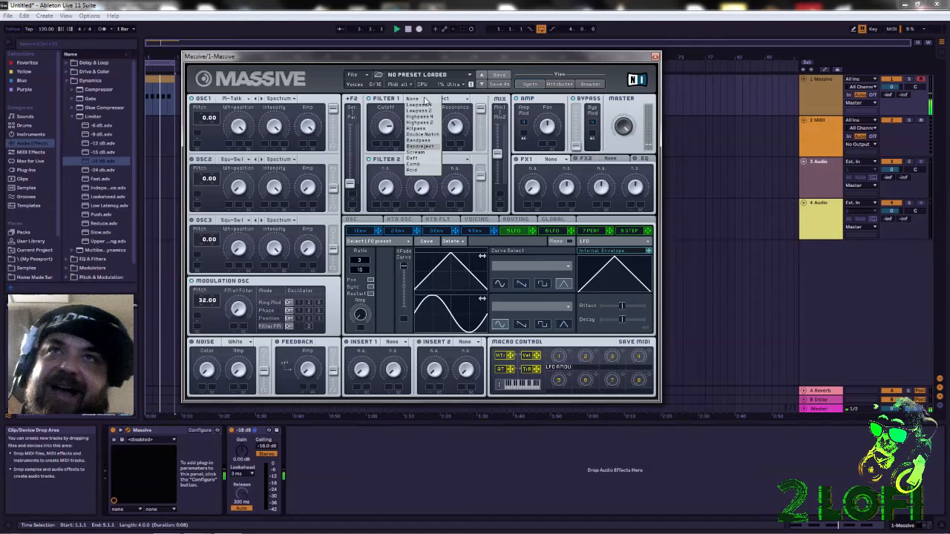
left_click(421, 105)
left_click(299, 326)
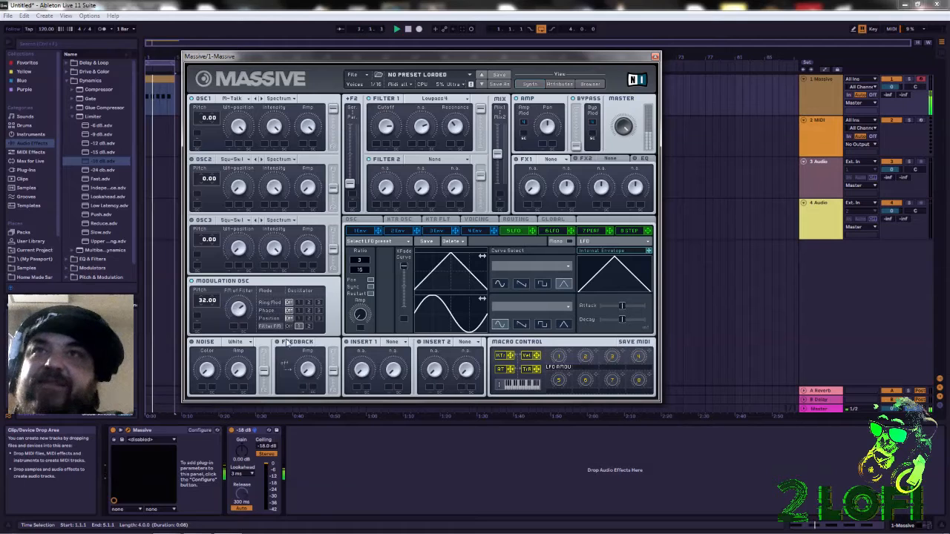
left_click(451, 102)
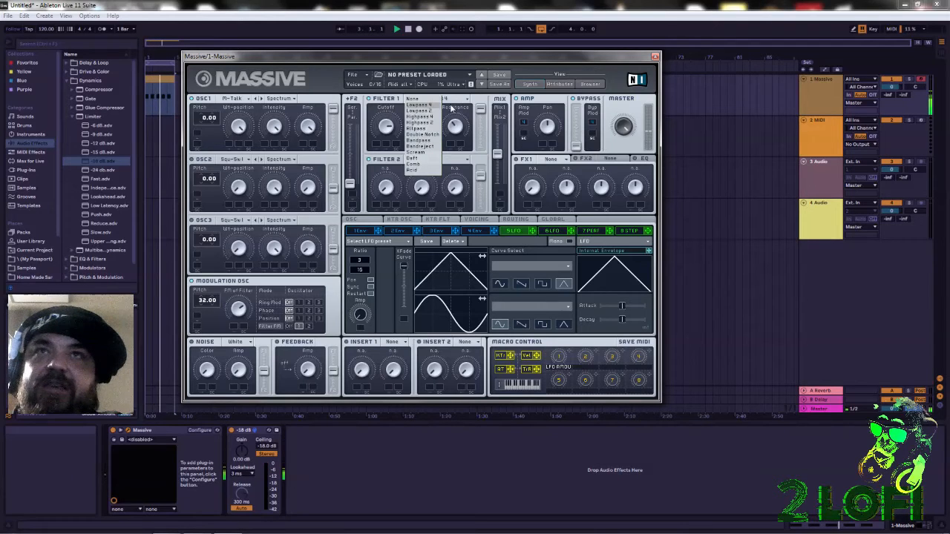
left_click(432, 111)
left_click(452, 100)
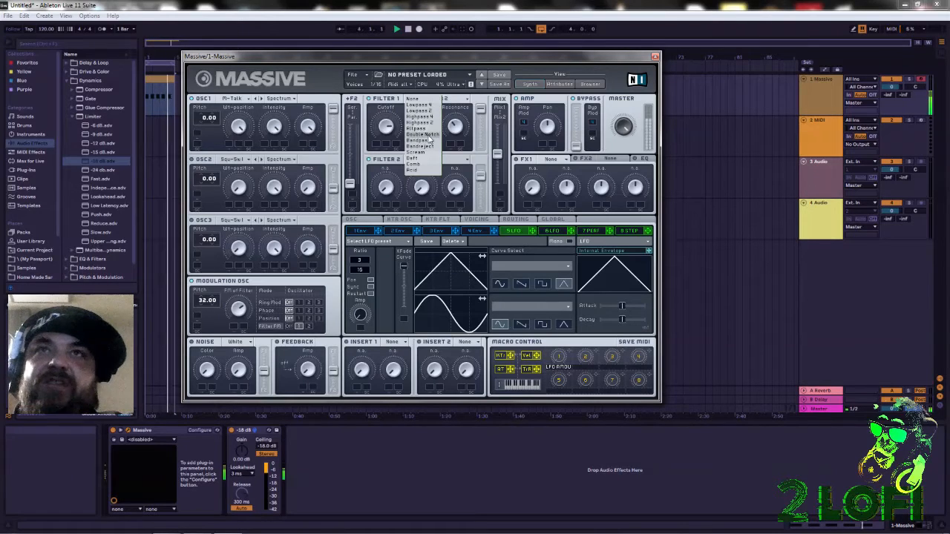
left_click(416, 127)
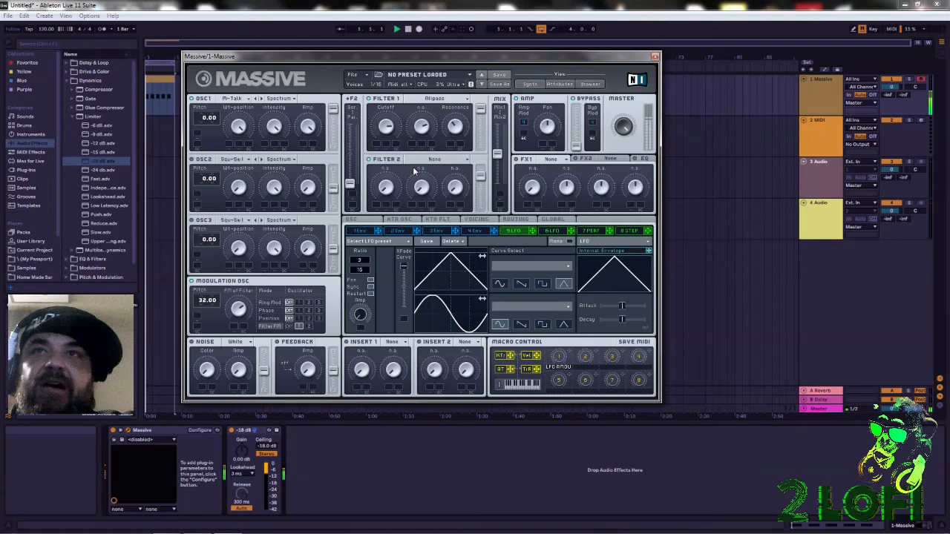
Step: Audition Double Notch and Bandpass in Filter 1, then set the filter type back to None
left_click(437, 99)
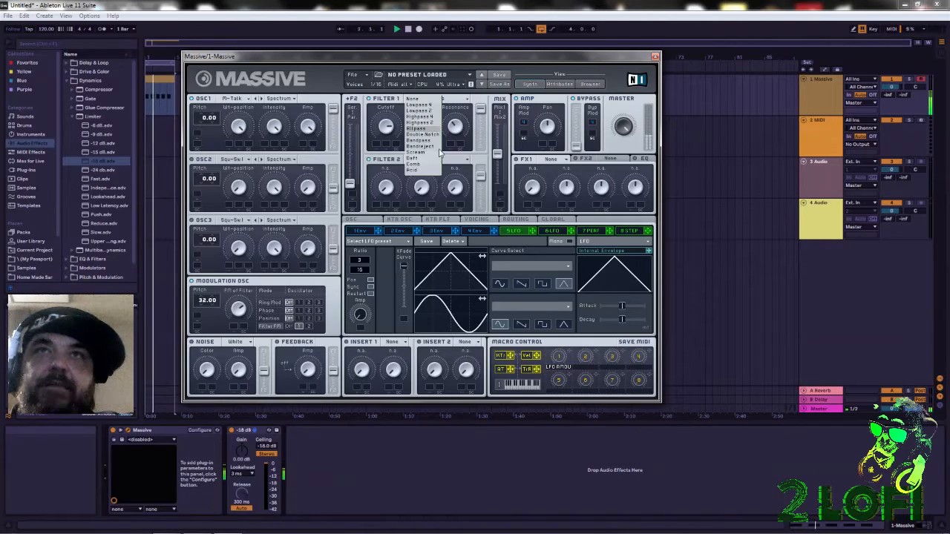
left_click(428, 135)
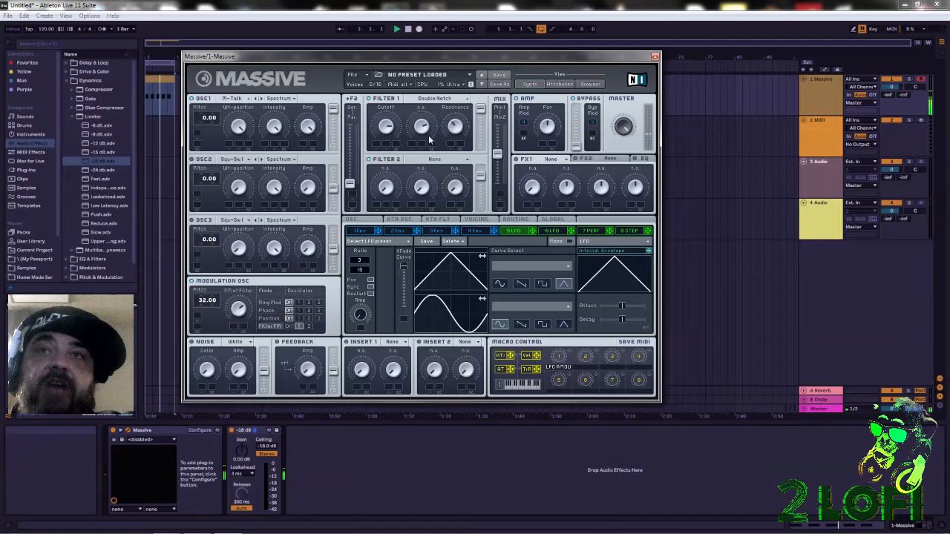
left_click(444, 100)
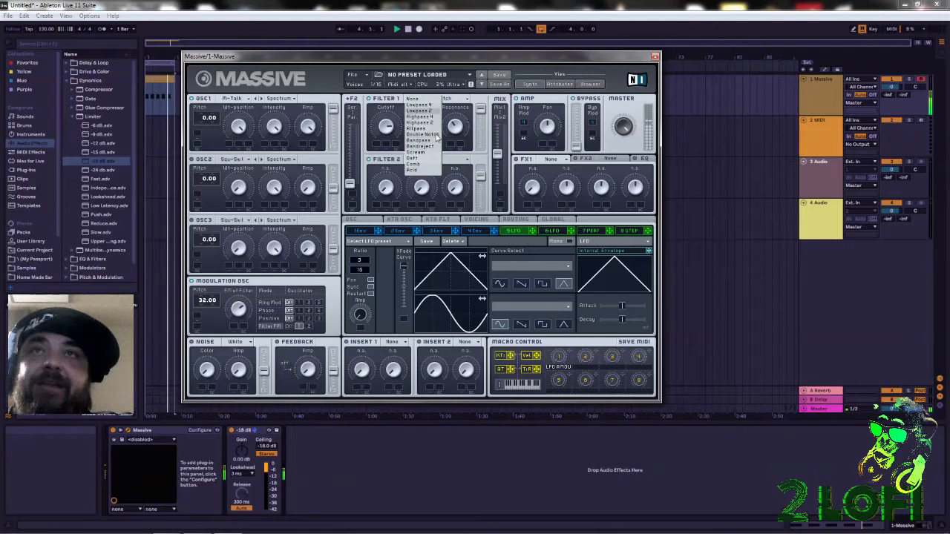
left_click(430, 142)
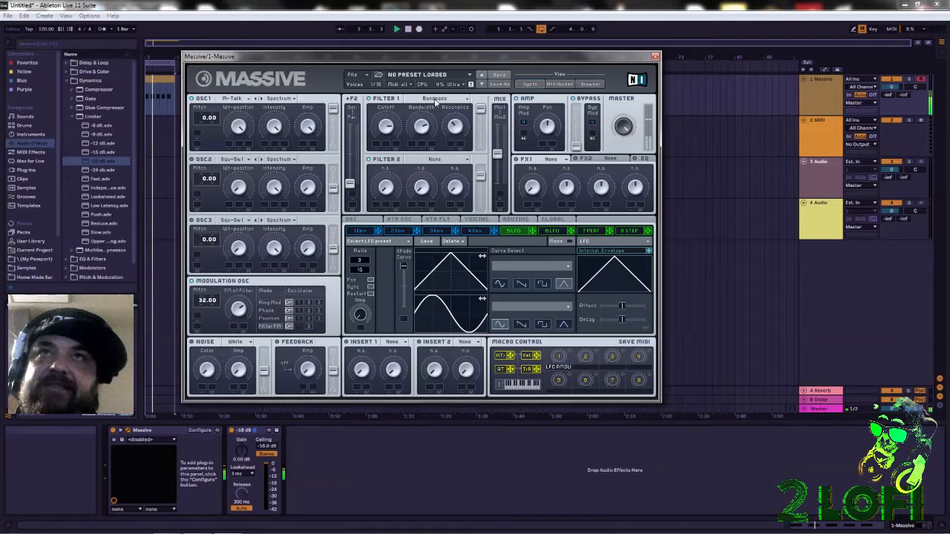
left_click(444, 101)
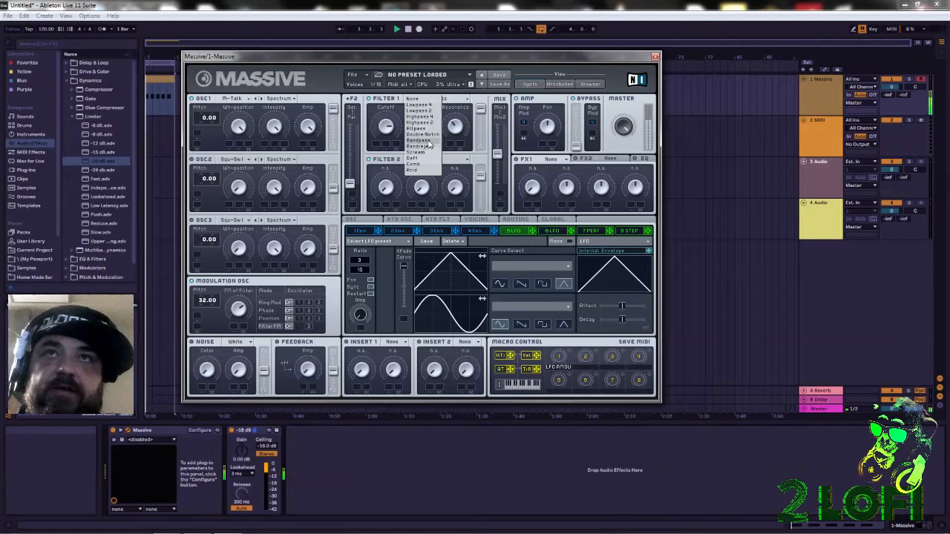
left_click(417, 103)
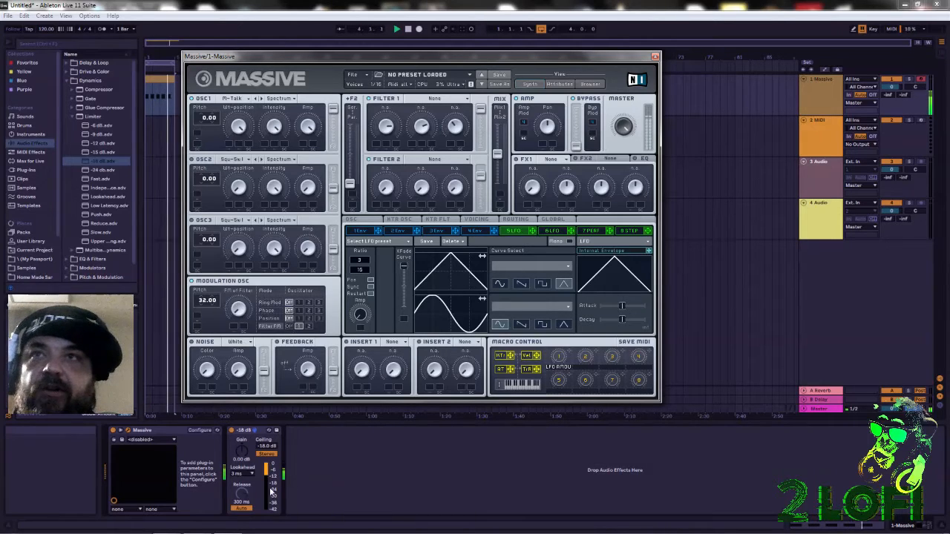
Step: Apply the modulation oscillator's Phase mode to oscillator 1 and play OSC1's Squelchy wavetable in Formant mode
left_click(299, 311)
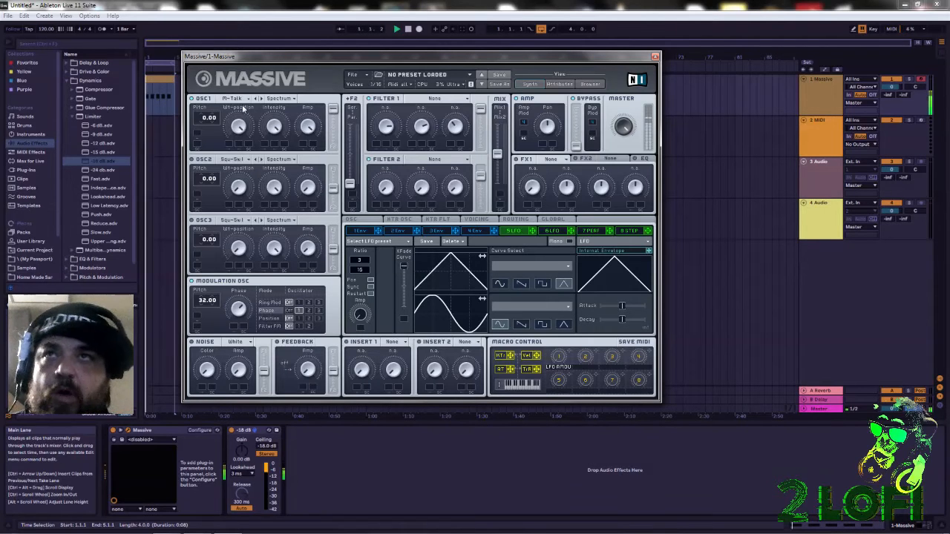
left_click(245, 100)
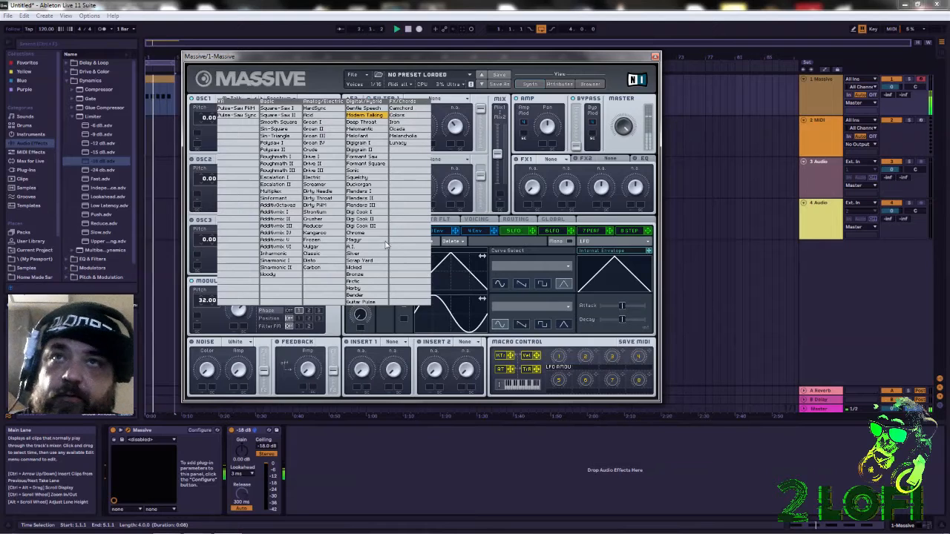
left_click(359, 177)
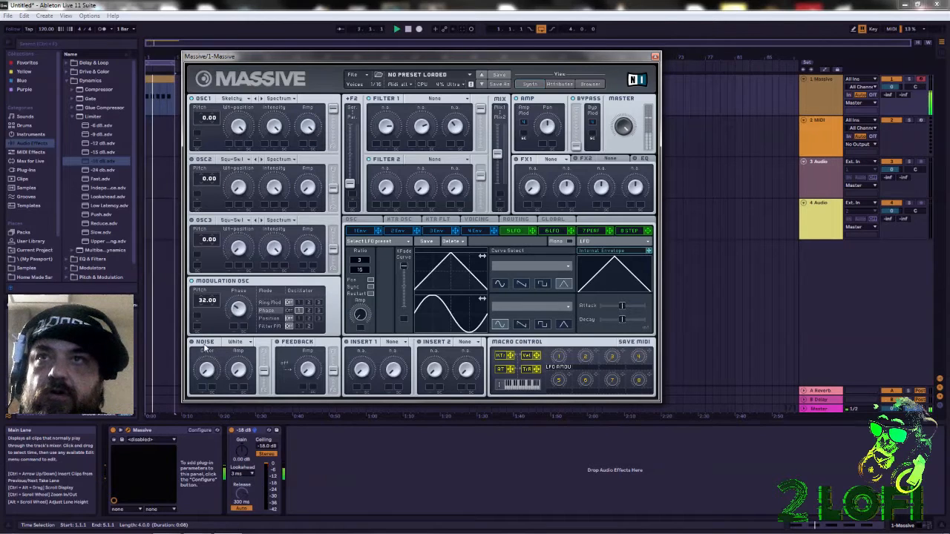
left_click(288, 100)
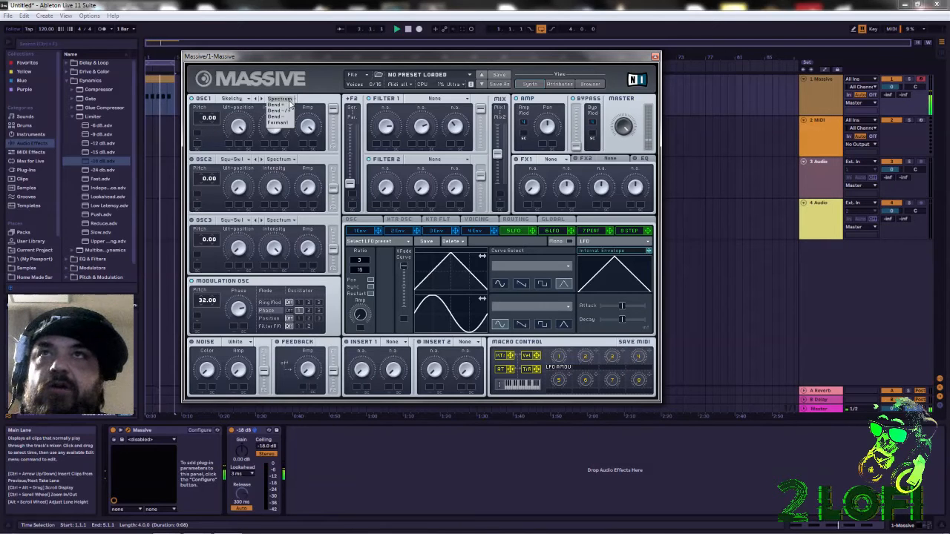
left_click(278, 123)
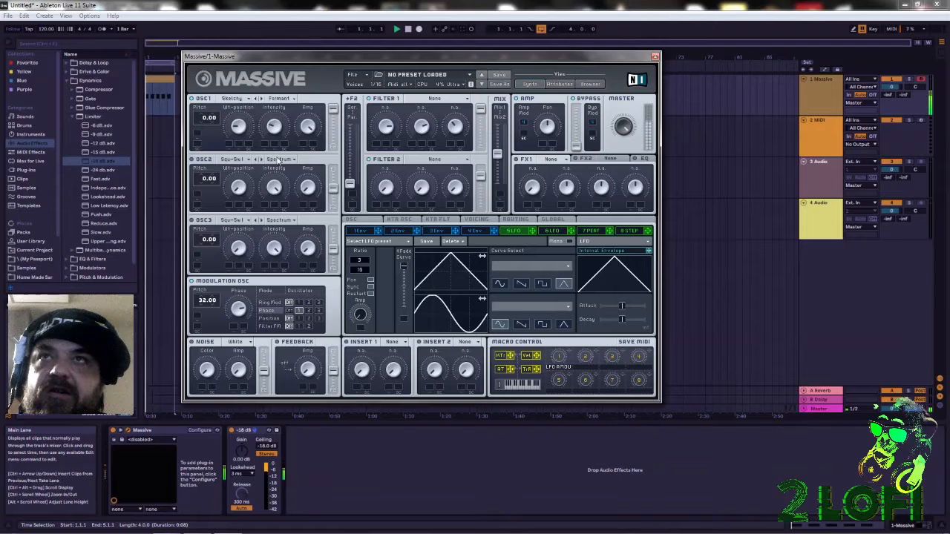
Step: Try the Pulse-Saw PWM wavetable in OSC1, then return the oscillator to Squelchy
left_click(243, 102)
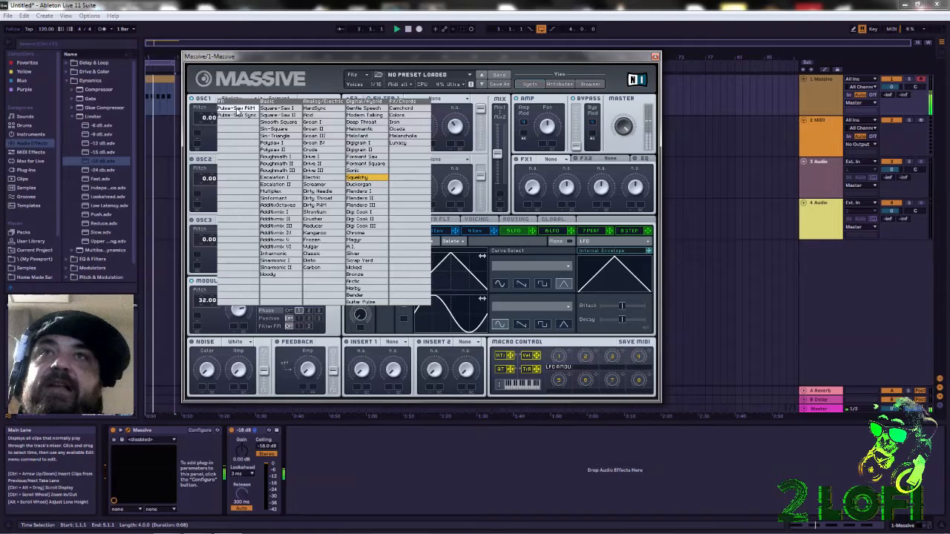
left_click(236, 110)
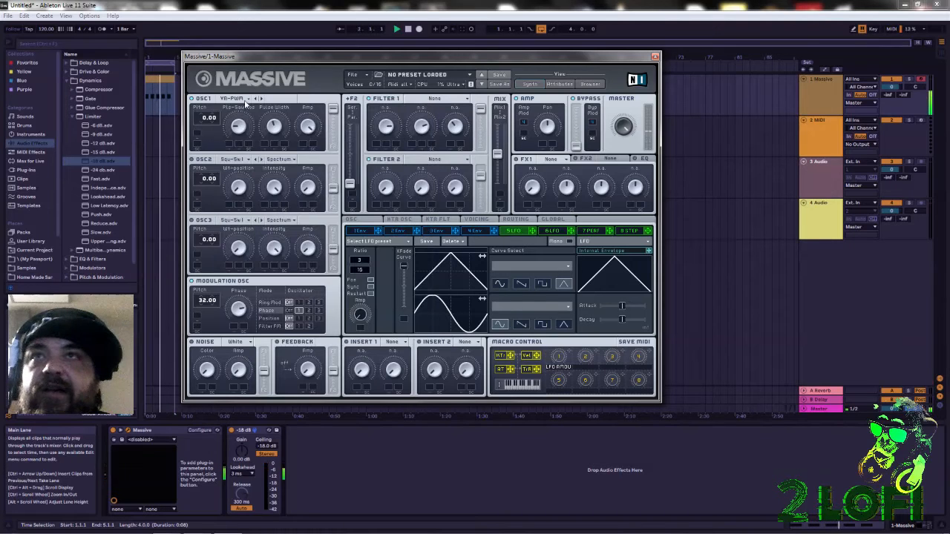
left_click(247, 104)
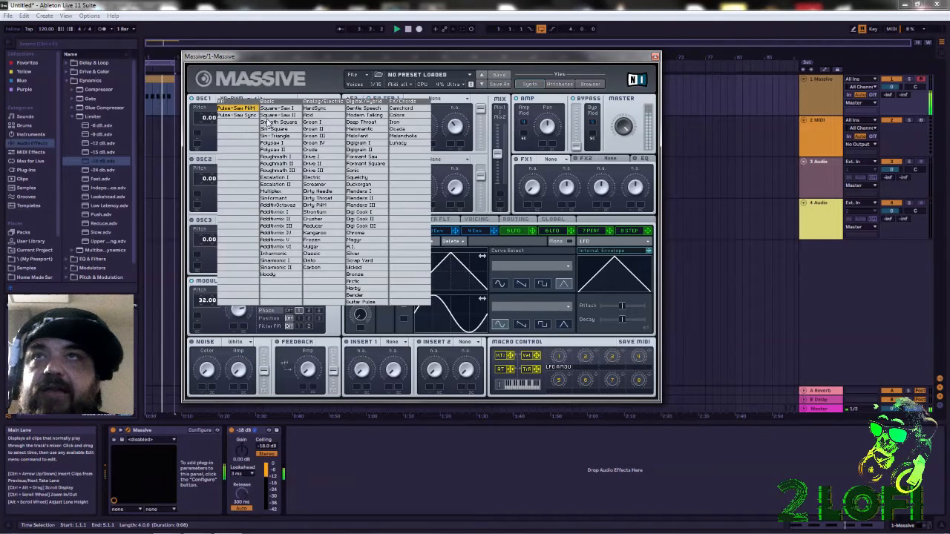
left_click(373, 179)
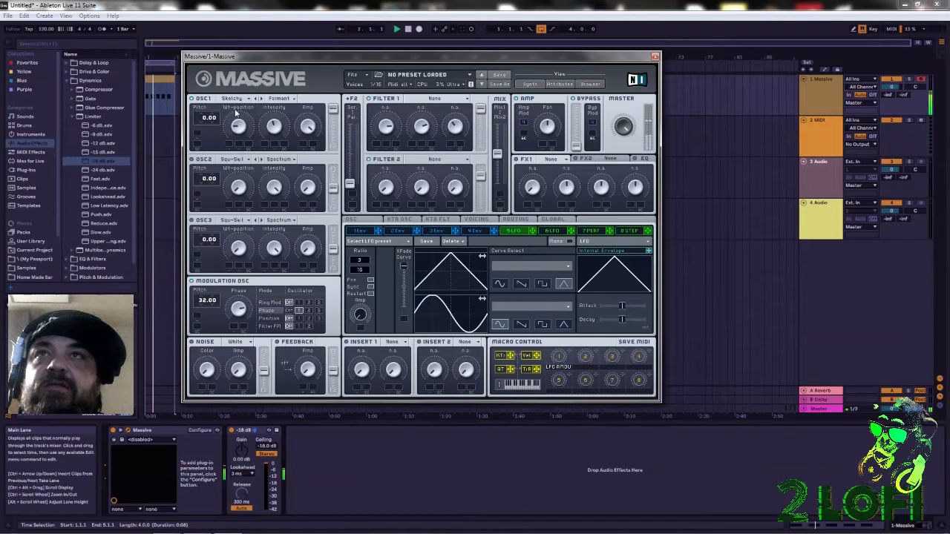
left_click(232, 99)
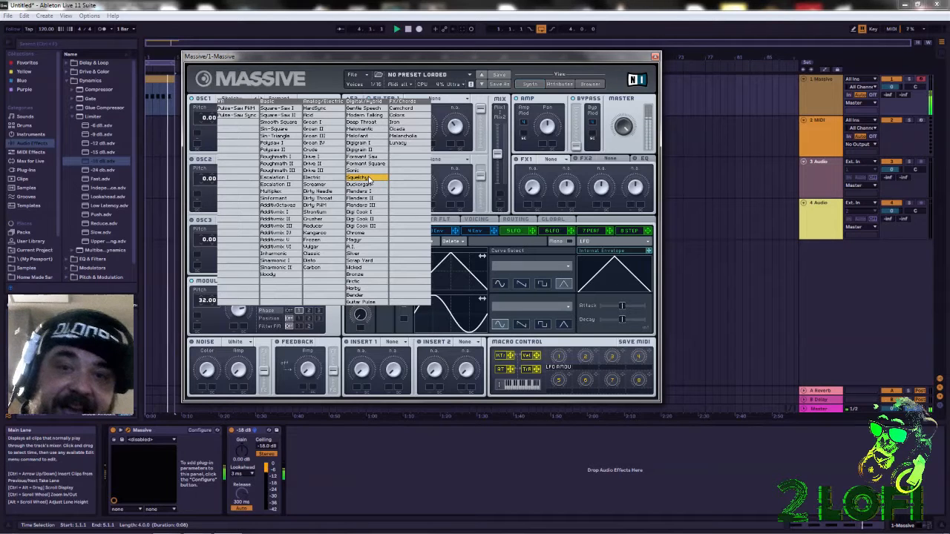
left_click(247, 101)
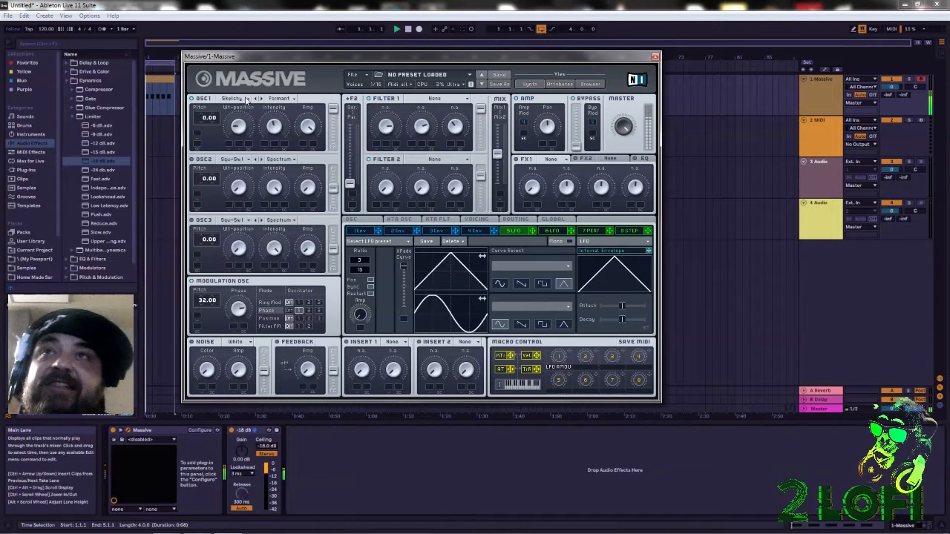
left_click(241, 102)
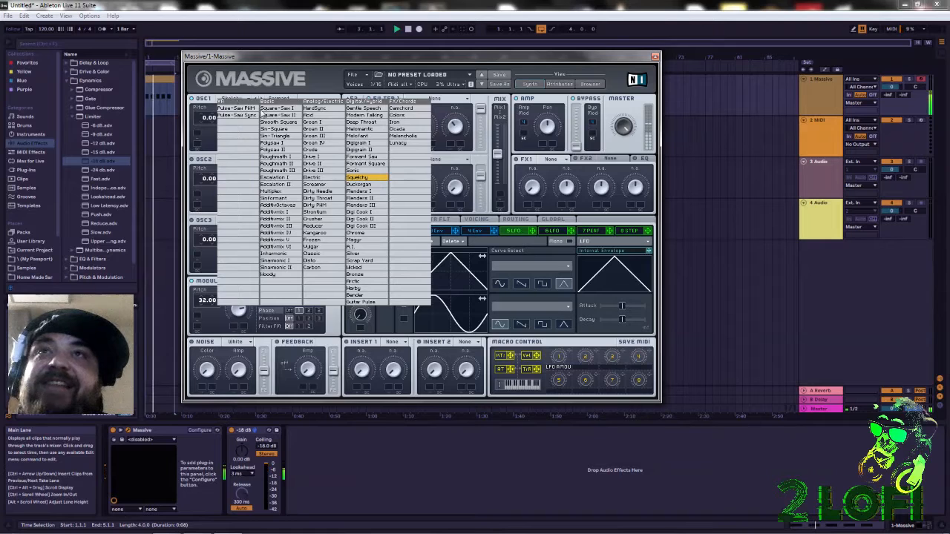
left_click(363, 183)
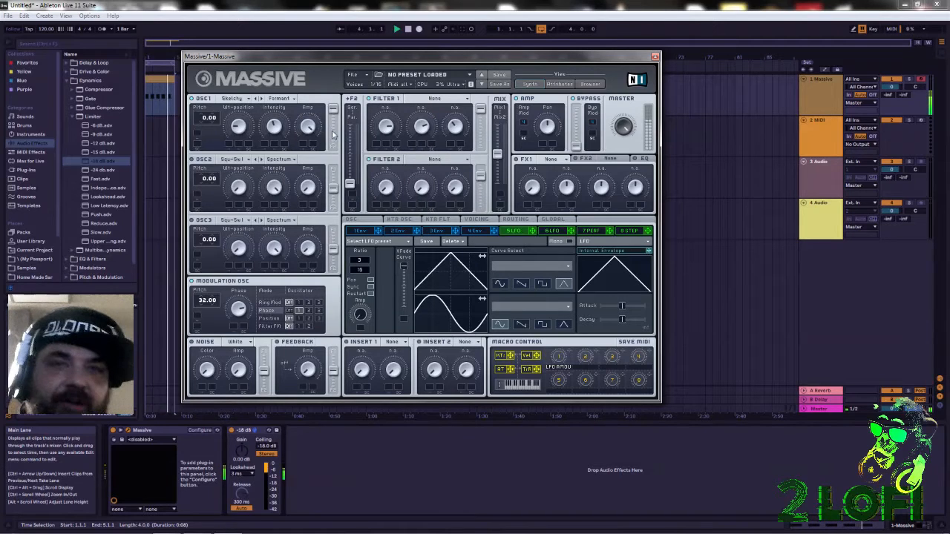
Step: Set OSC1's wavetable mode to Spectrum
left_click(294, 102)
left_click(283, 101)
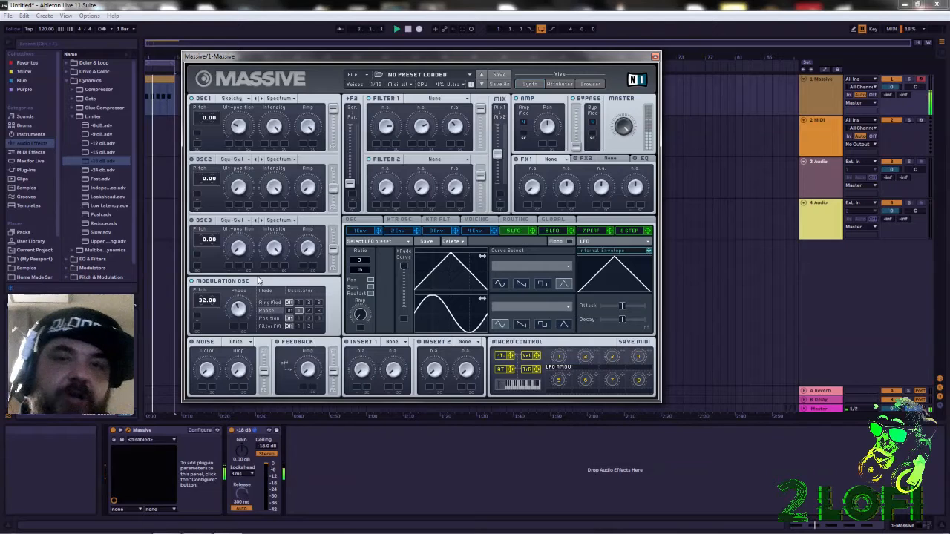
left_click(279, 98)
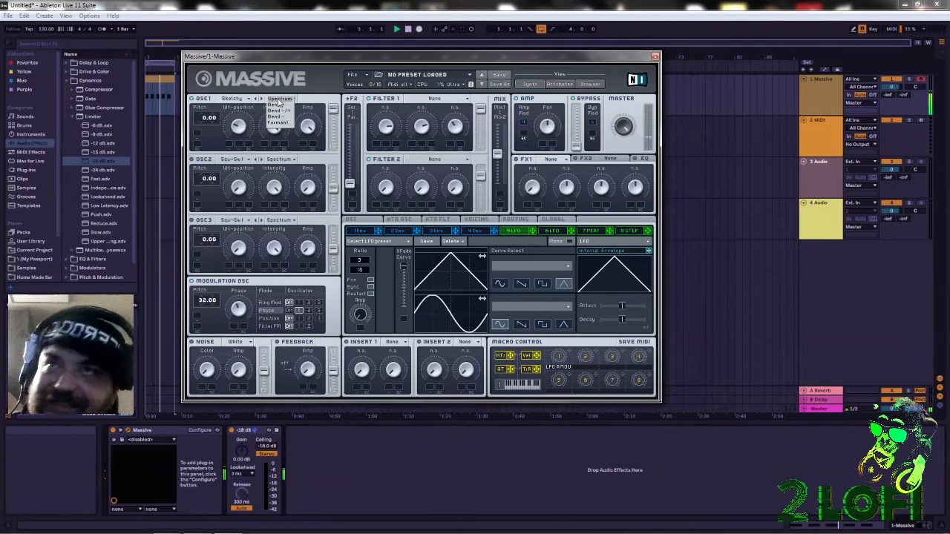
left_click(277, 100)
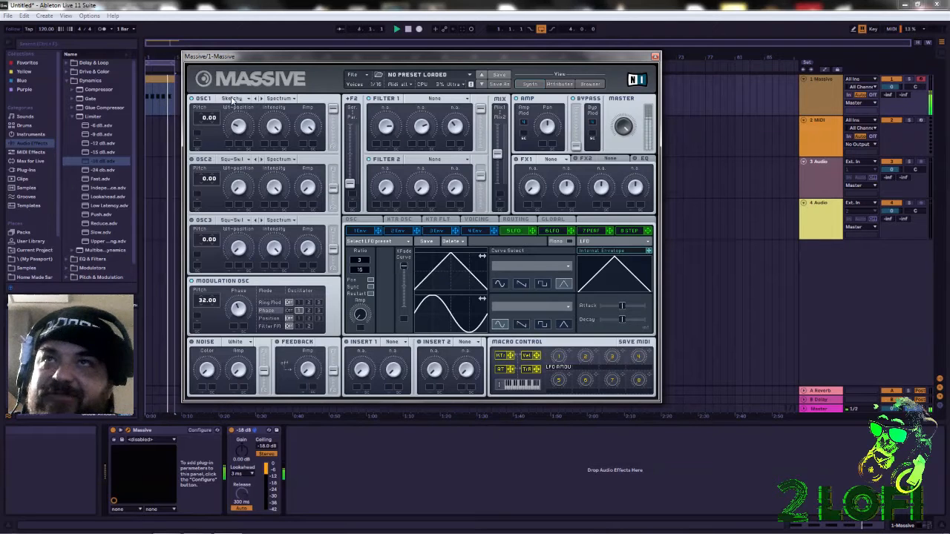
Step: Audition the Duckorgan and Flenders II wavetables in OSC1, then load Flenders III
left_click(232, 101)
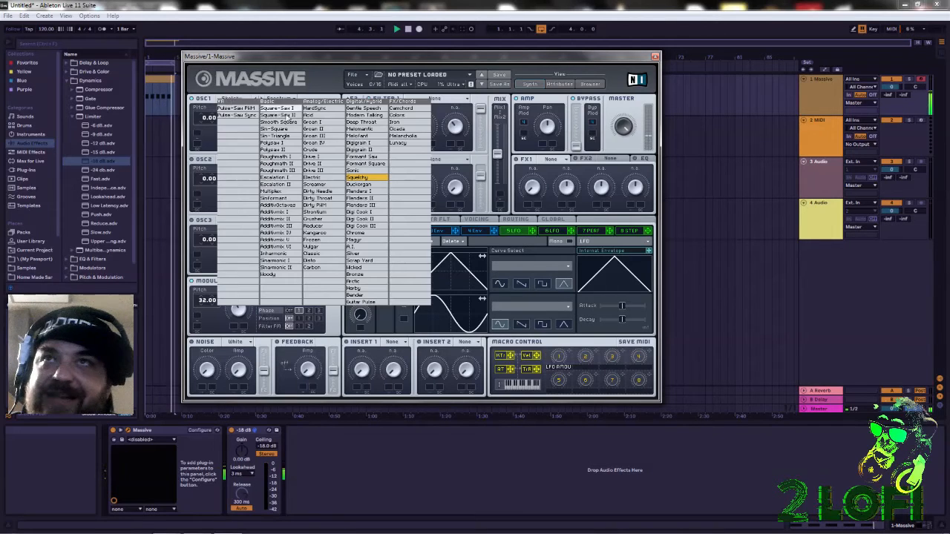
left_click(375, 186)
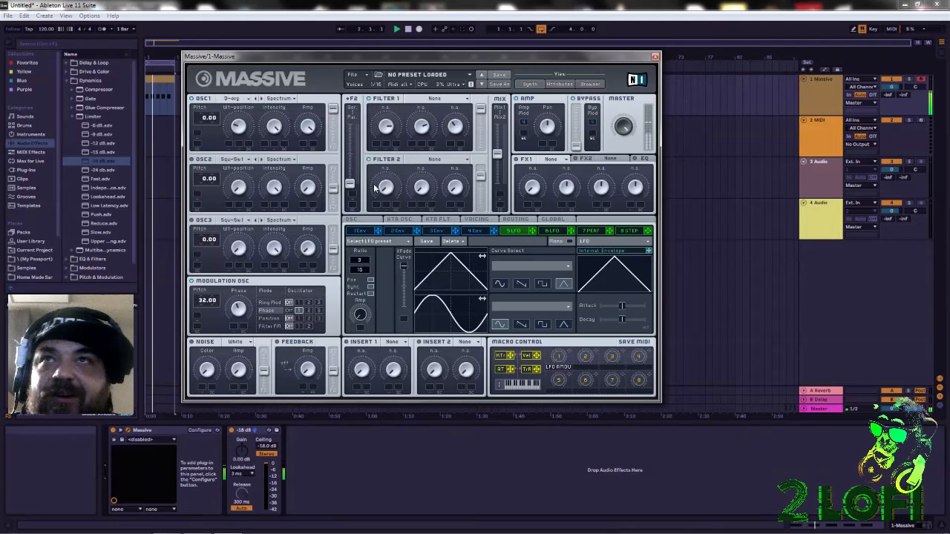
left_click(236, 101)
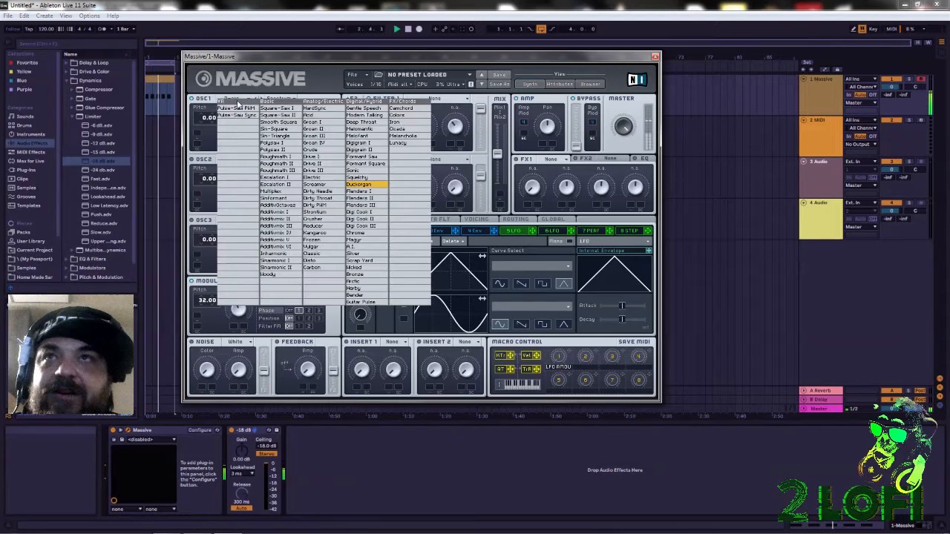
left_click(375, 193)
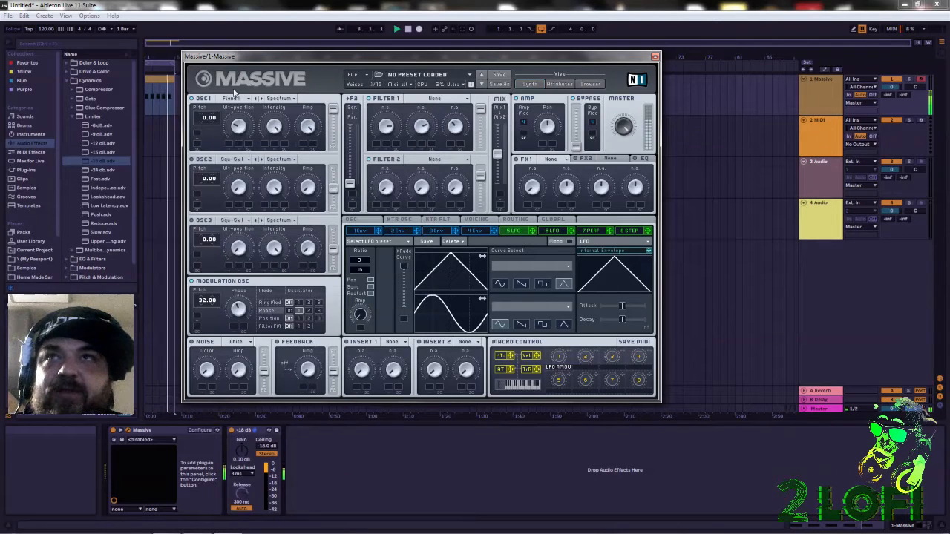
left_click(240, 100)
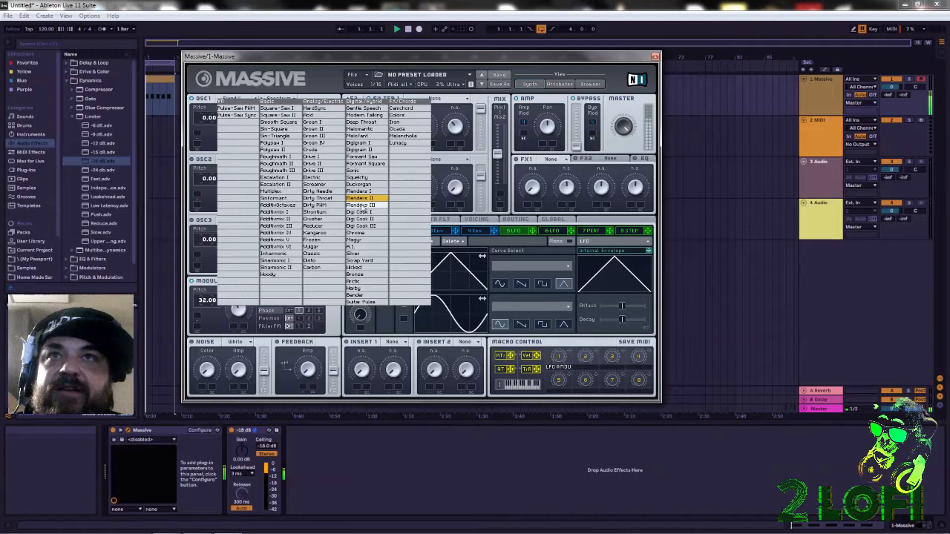
left_click(364, 197)
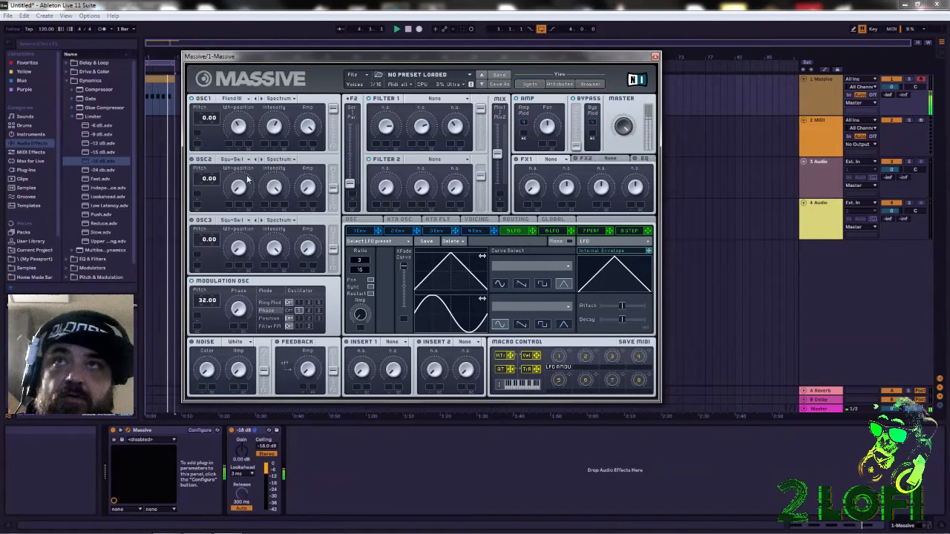
Step: Look over OSC1's wavetable list without changing the selection and stop the looped clip's playback
left_click(250, 99)
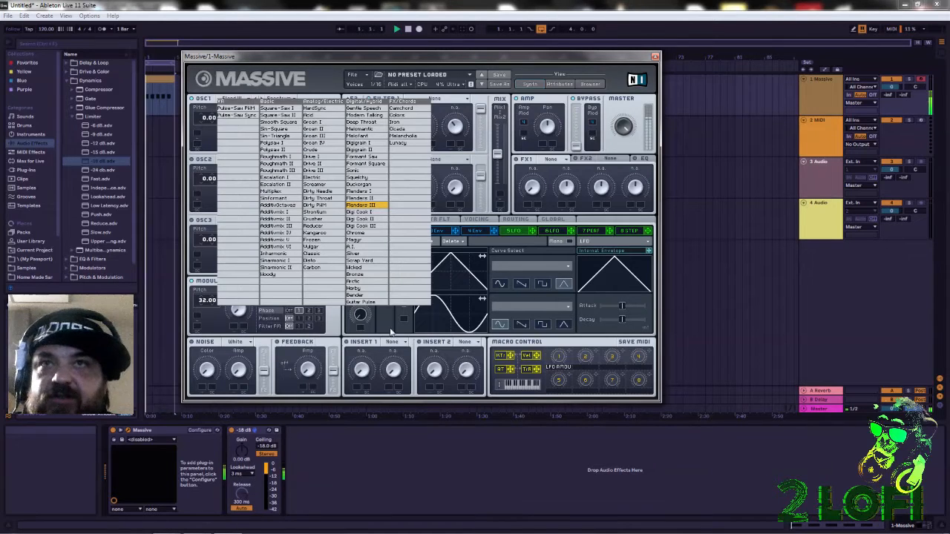
left_click(318, 84)
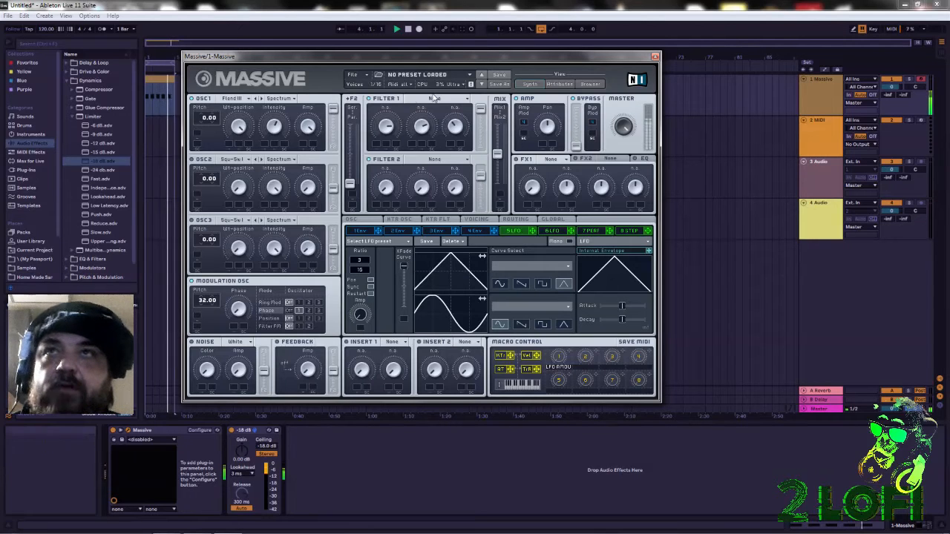
left_click(409, 30)
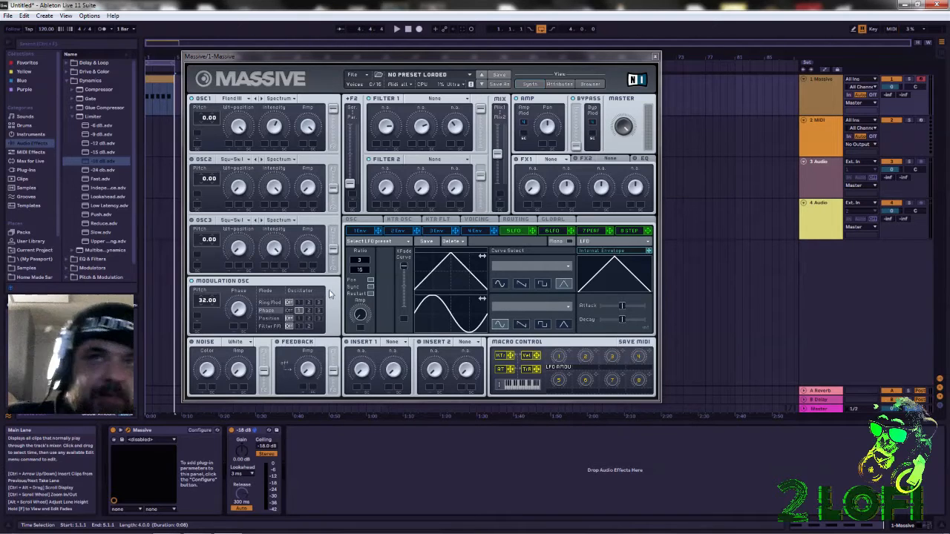
left_click(245, 100)
left_click(244, 98)
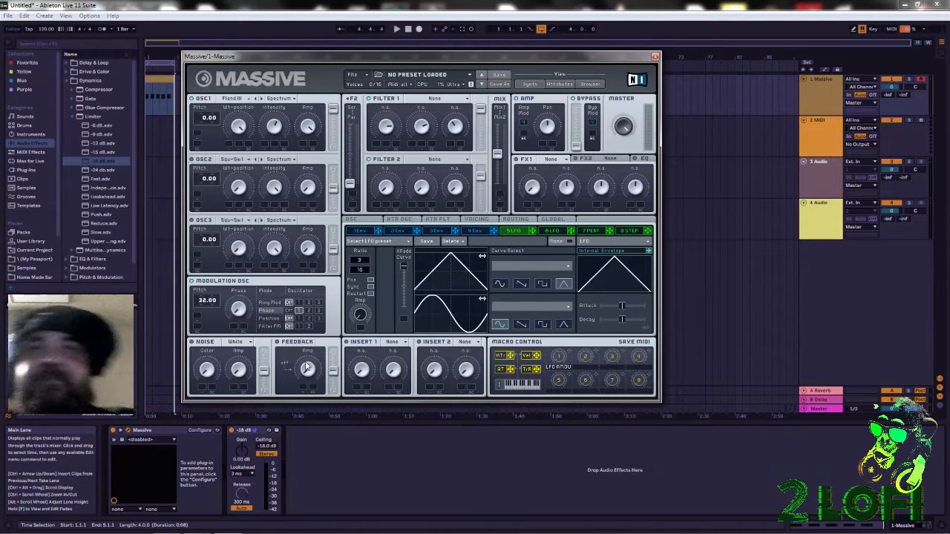
Step: Load the Strontium wavetable in OSC2 and set the oscillator's pitch to -12.00
left_click(248, 165)
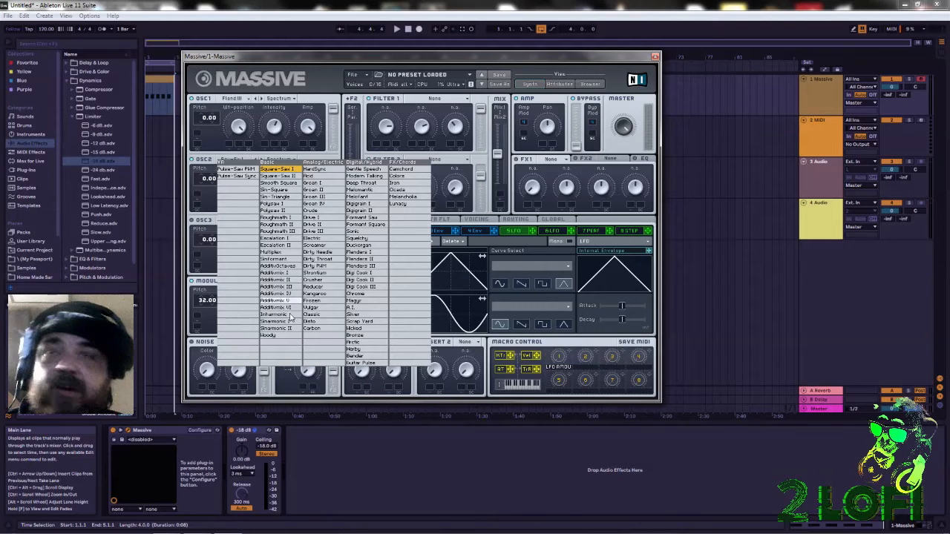
left_click(317, 273)
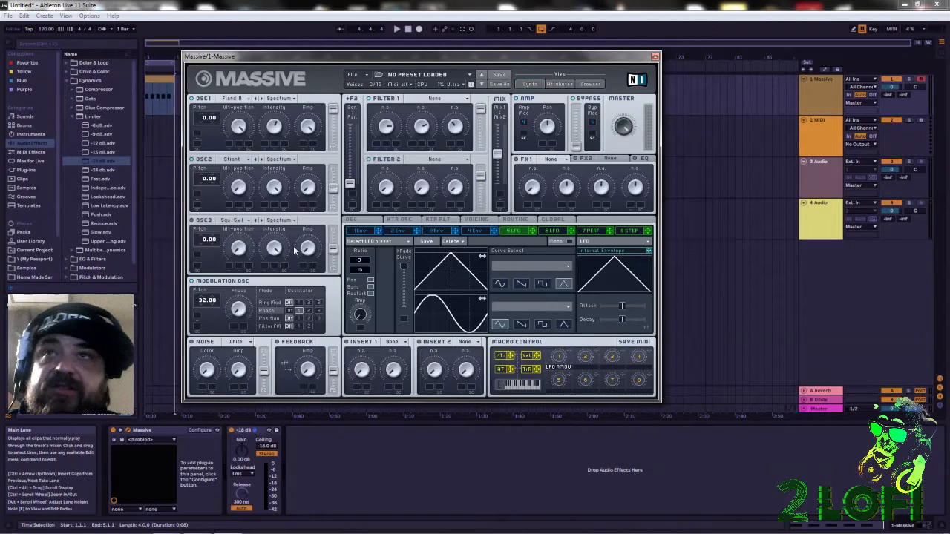
left_click_drag(211, 178, 200, 196)
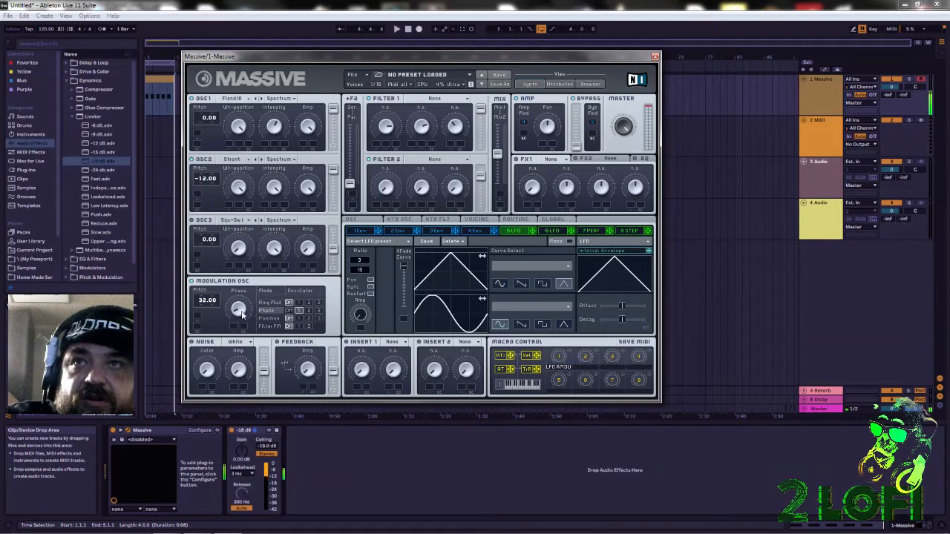
Step: Try a modulation oscillator pitch of -20.00, reset it to 0.00, and lower the limiter's gain to -13.1 dB
left_click_drag(208, 304, 214, 355)
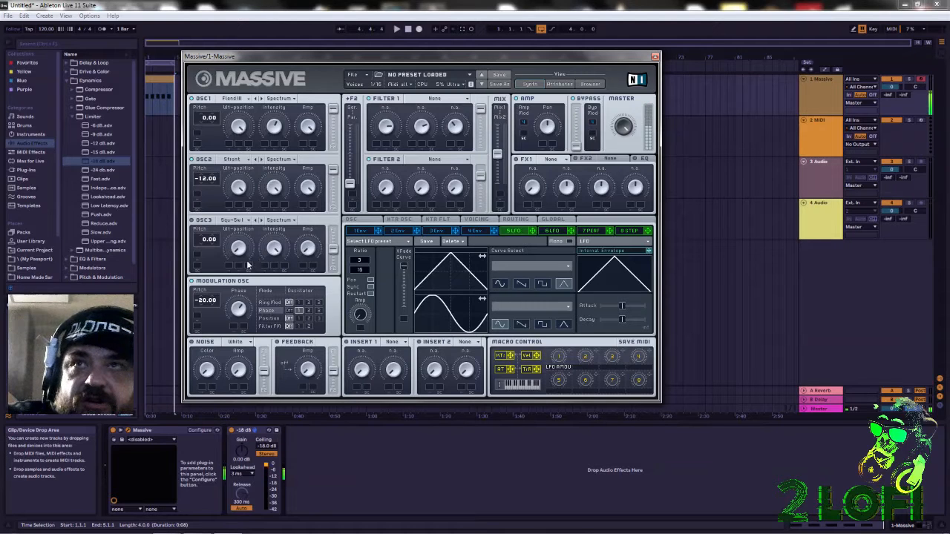
double_click(200, 304)
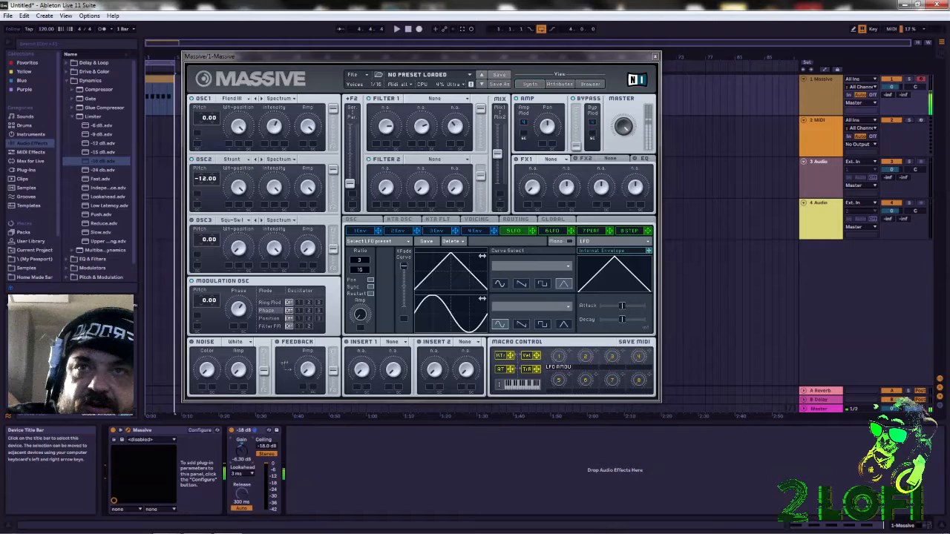
left_click_drag(242, 451, 241, 460)
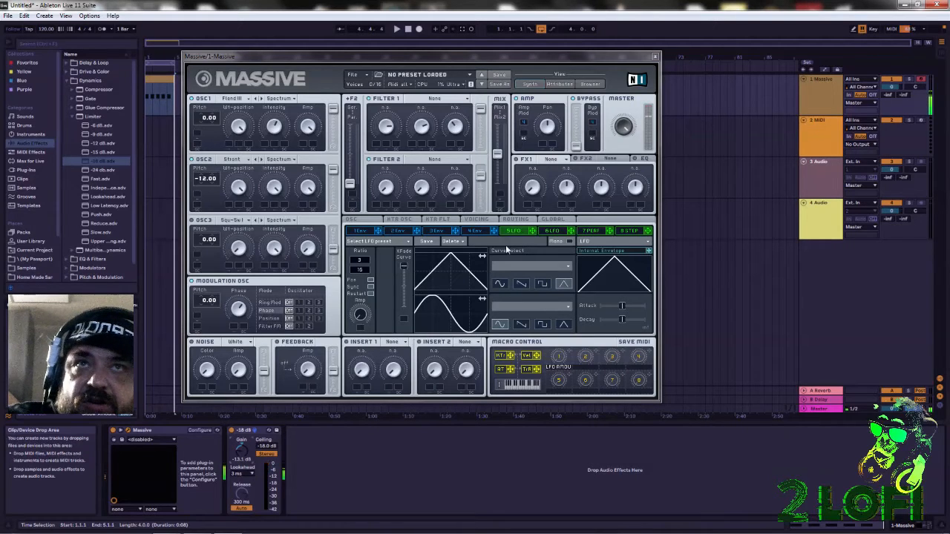
Step: Look through Massive's Voicing, Global, Osc and Routing pages, finishing on Routing
left_click(476, 220)
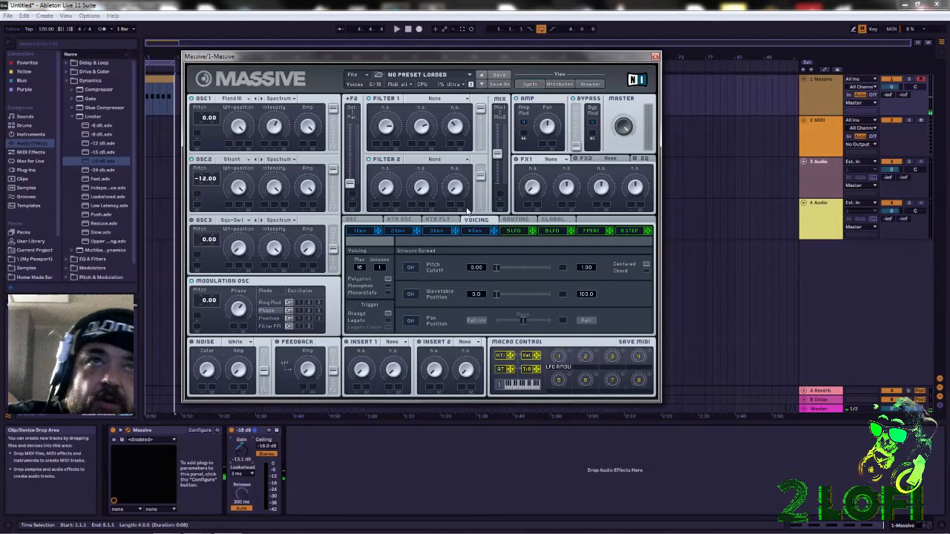
left_click(552, 220)
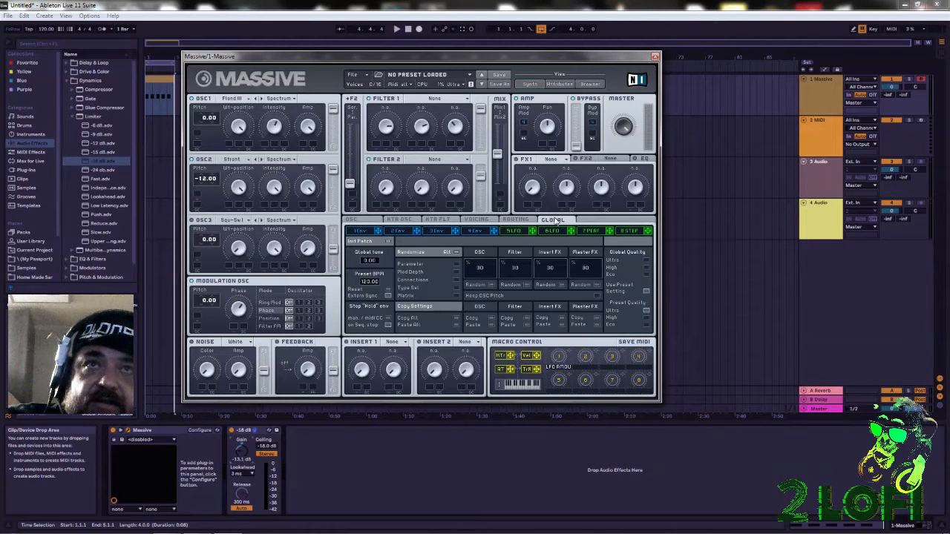
left_click(379, 223)
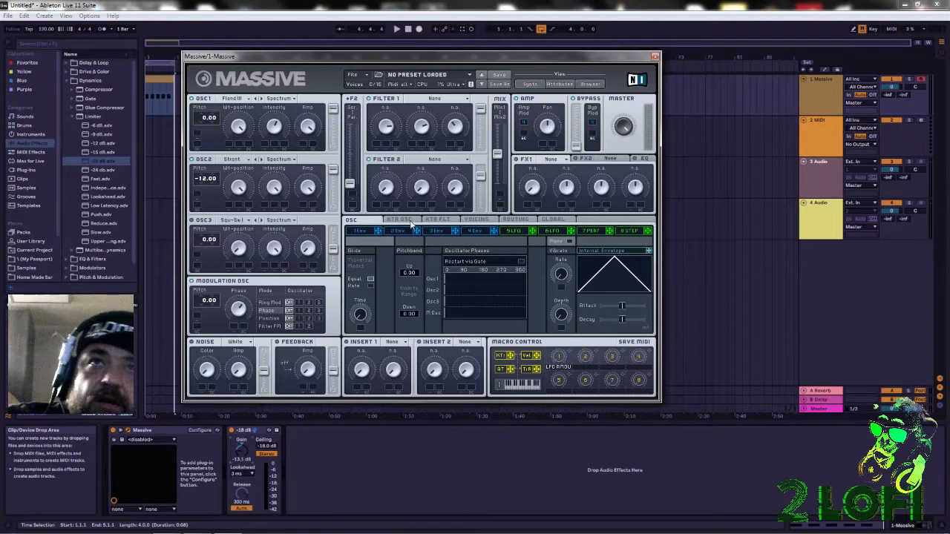
left_click(514, 220)
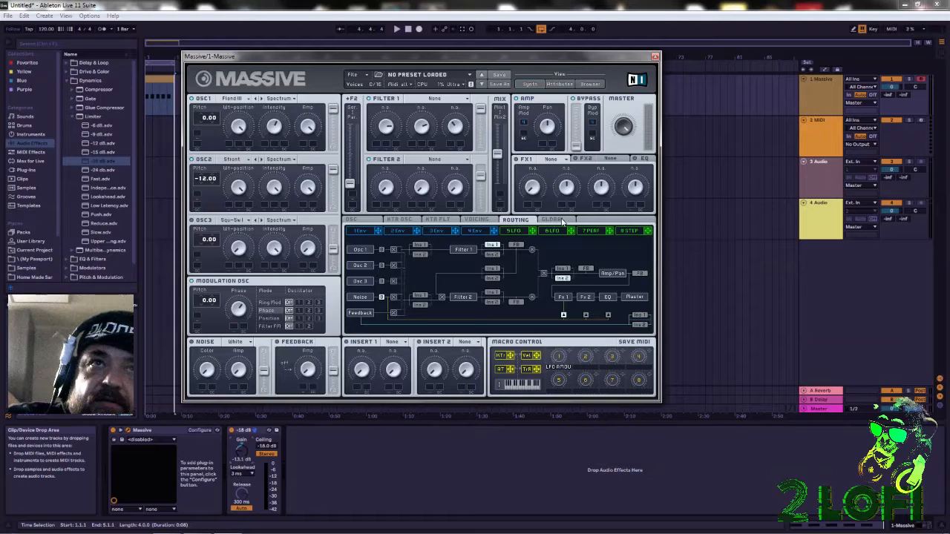
left_click(553, 221)
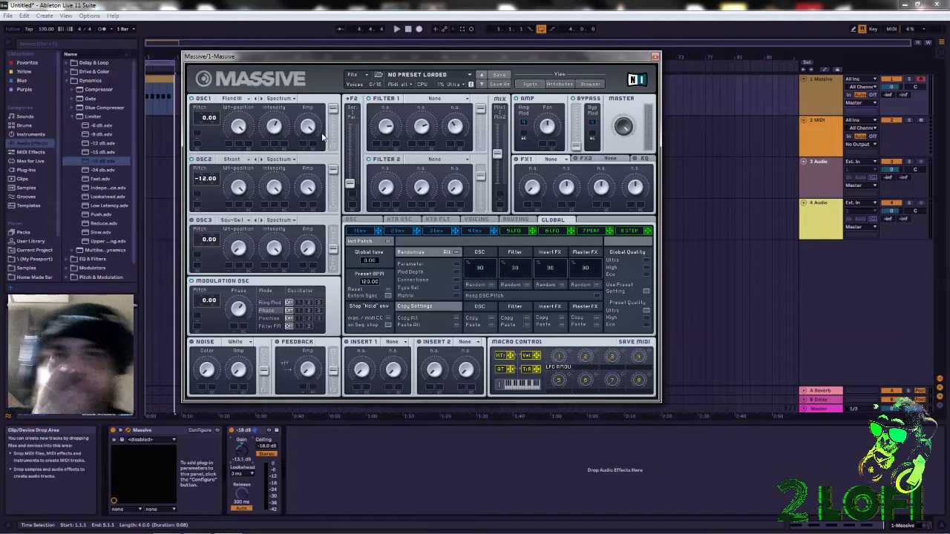
left_click(517, 219)
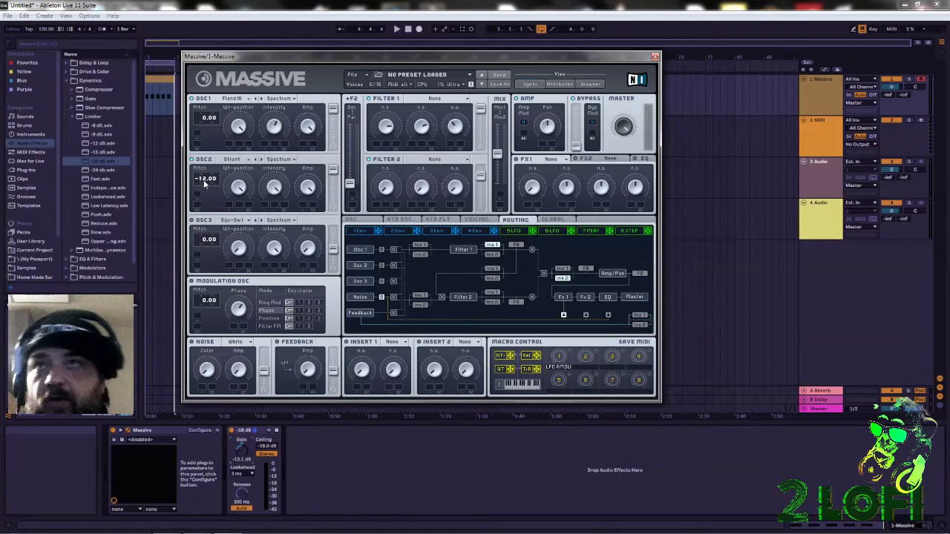
Step: Step OSC2 forward through the wavetables to D-Throat and play a note to hear it
left_click(261, 161)
left_click(261, 161)
left_click(261, 161)
left_click(261, 161)
left_click(261, 161)
left_click(261, 161)
left_click(261, 161)
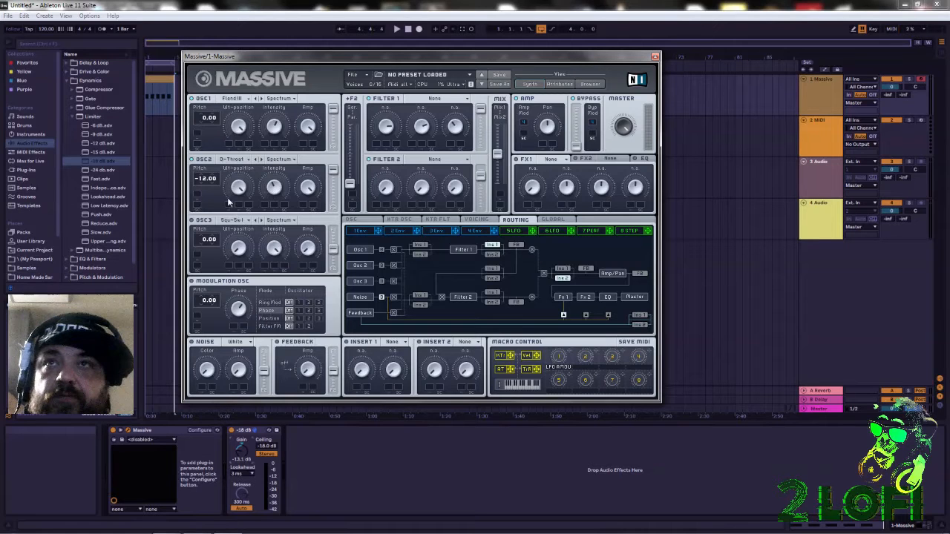
key("a")
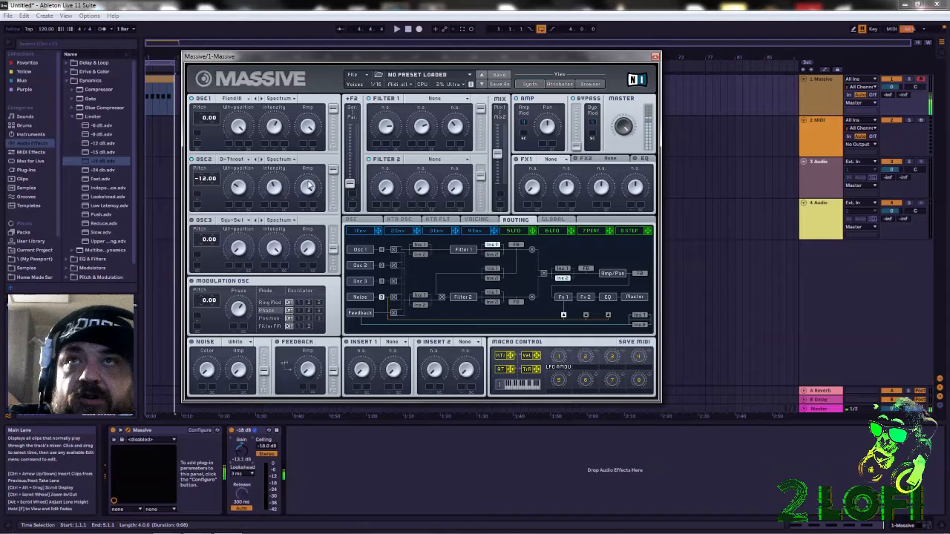
Step: Load the Melofant wavetable in OSC1 and set its mode to Formant
left_click(243, 100)
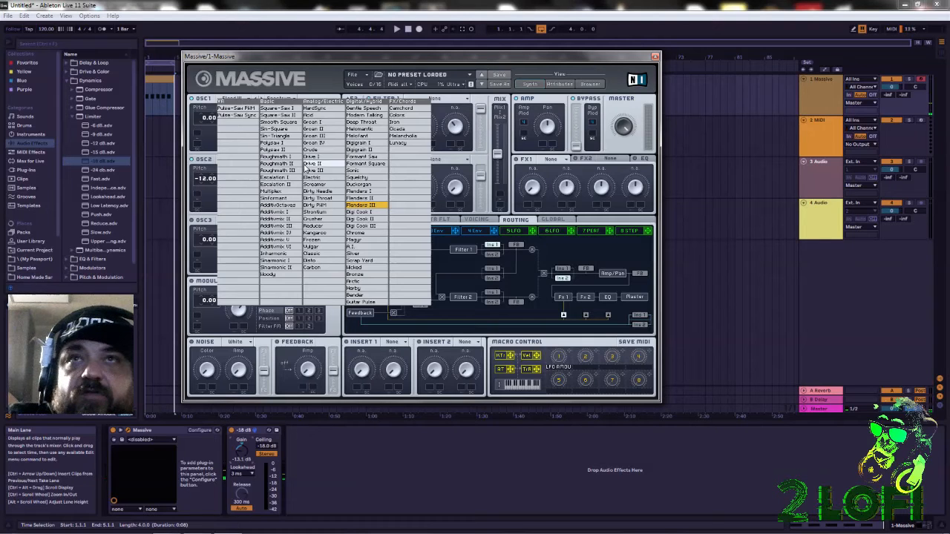
left_click(374, 136)
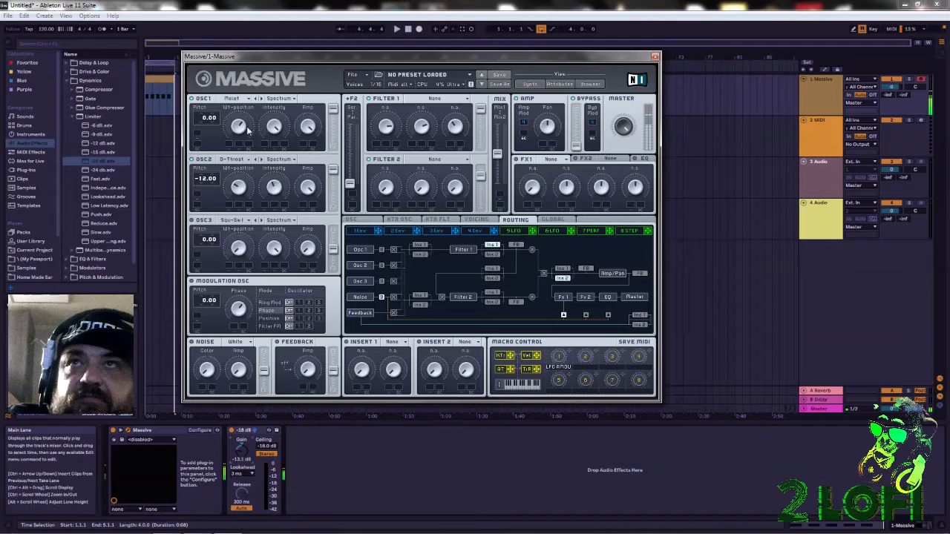
left_click(281, 99)
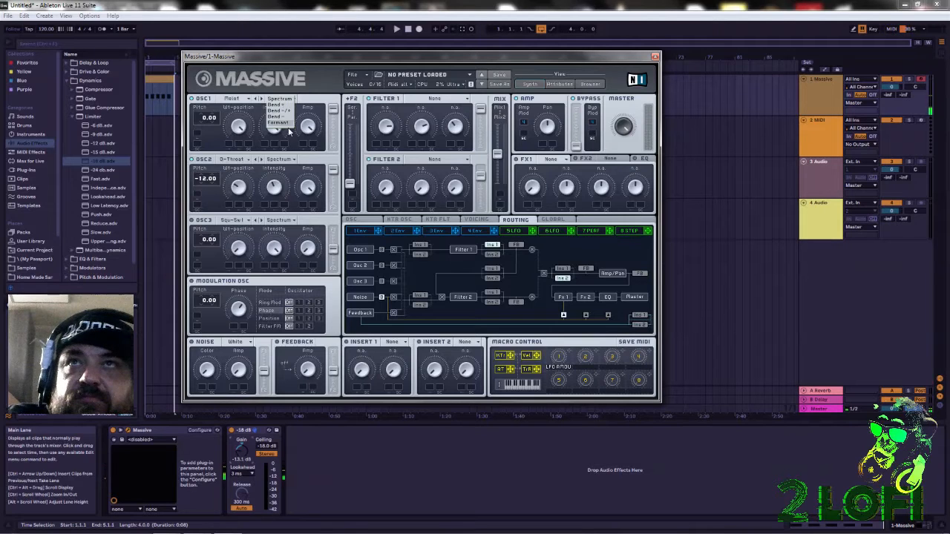
left_click(279, 123)
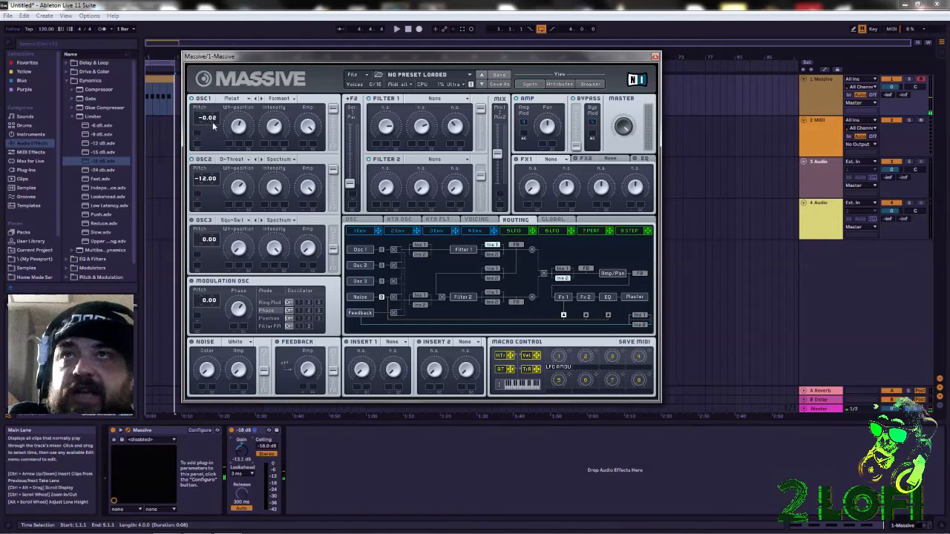
Step: Set OSC1's pitch to -0.12 and configure OSC3 with the Smooth Square wavetable at a pitch of -36.00
left_click_drag(214, 130, 216, 139)
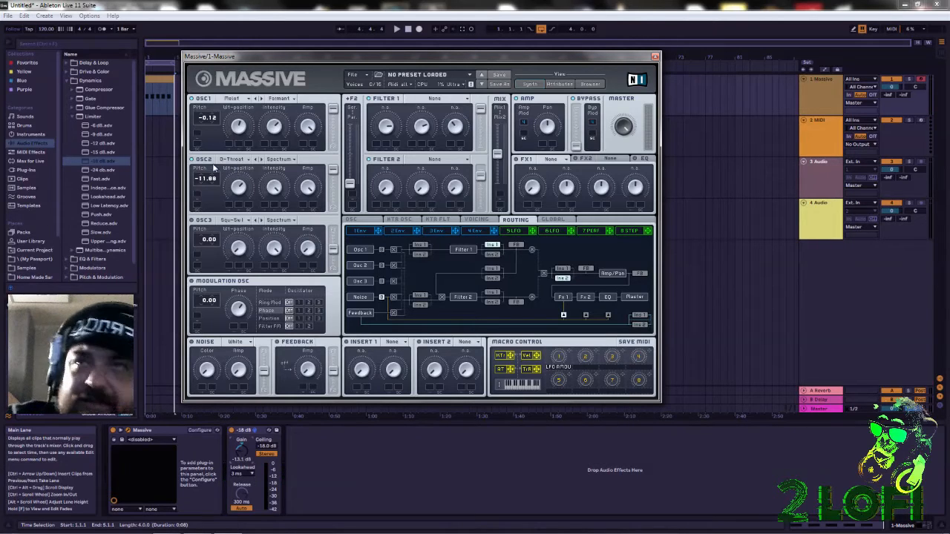
left_click(242, 220)
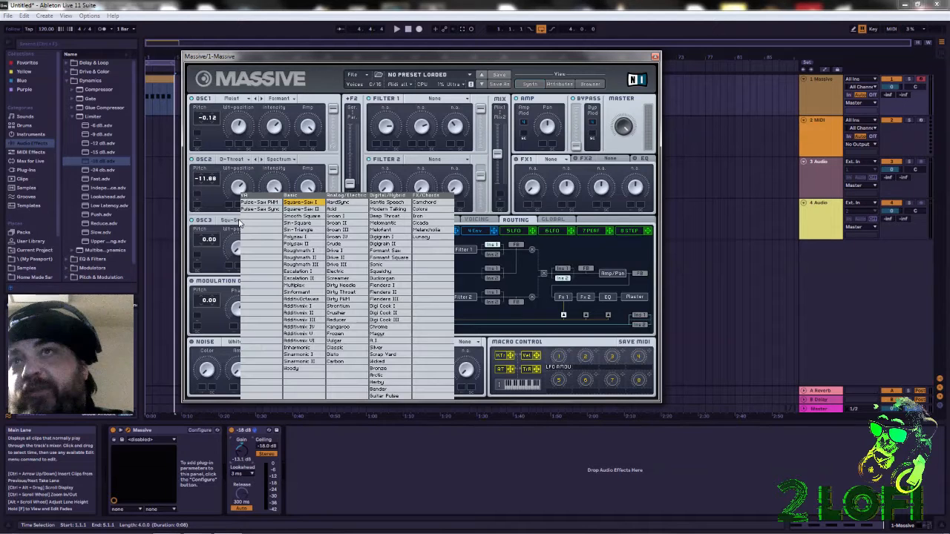
left_click(314, 217)
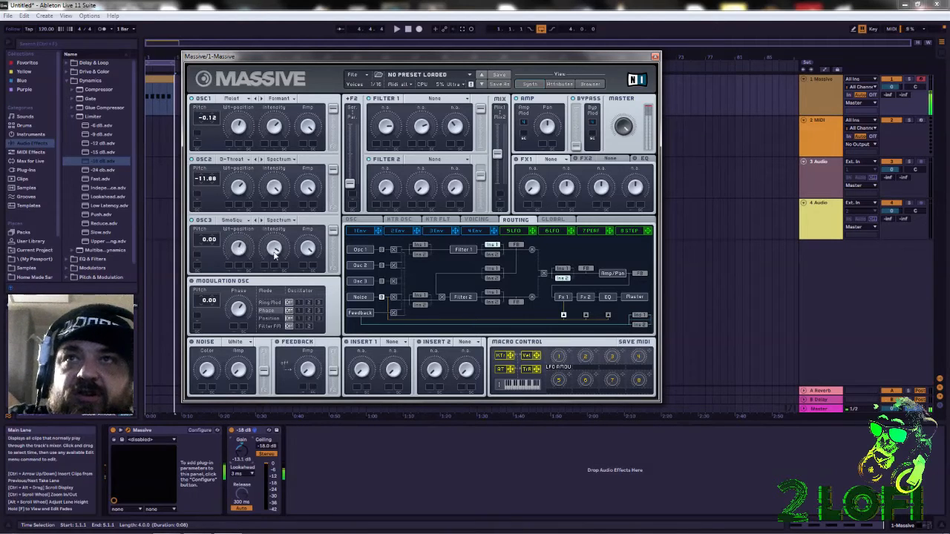
left_click_drag(204, 240, 212, 280)
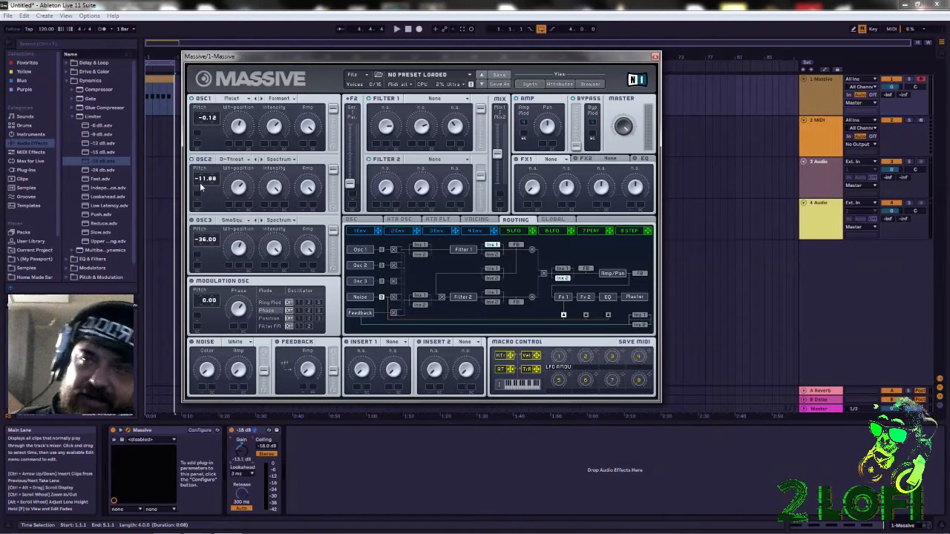
Step: Duplicate the 1 Massive track, moving the synth window clear of the track headers
left_click_drag(285, 54, 351, 190)
right_click(827, 88)
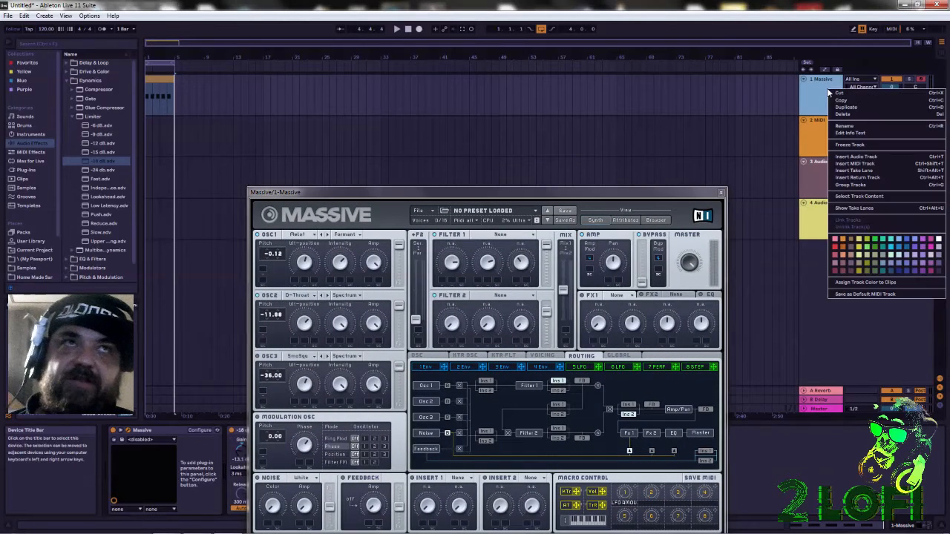
left_click(855, 110)
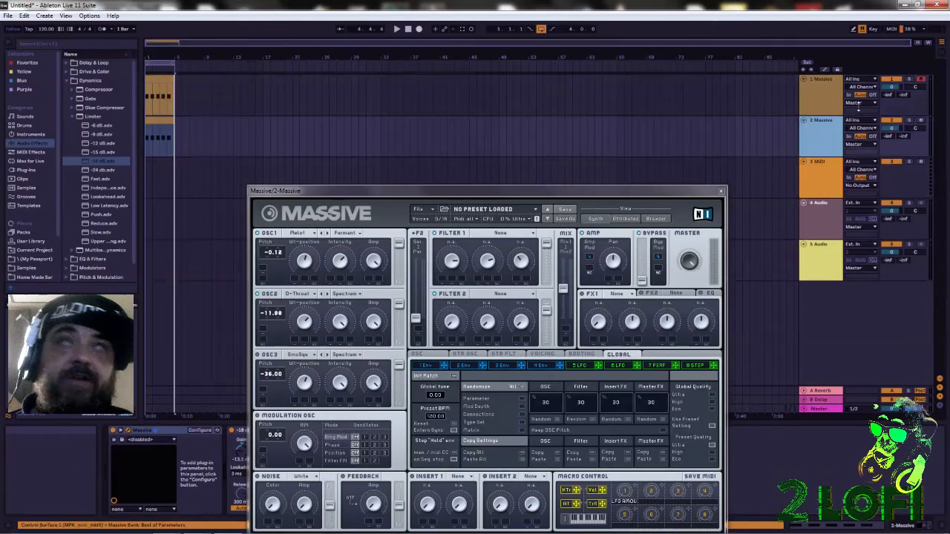
Step: Solo the duplicated Massive track and start playback
right_click(827, 122)
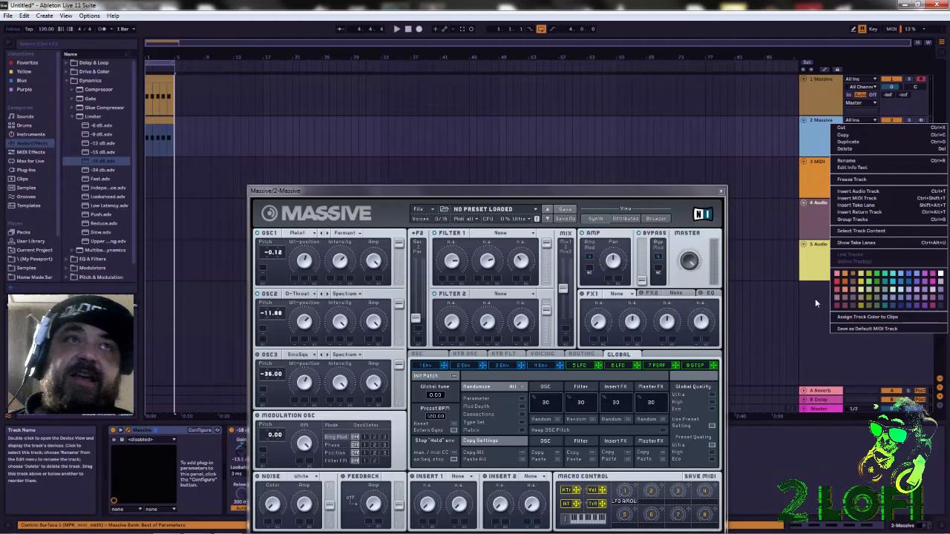
left_click(402, 28)
left_click(907, 120)
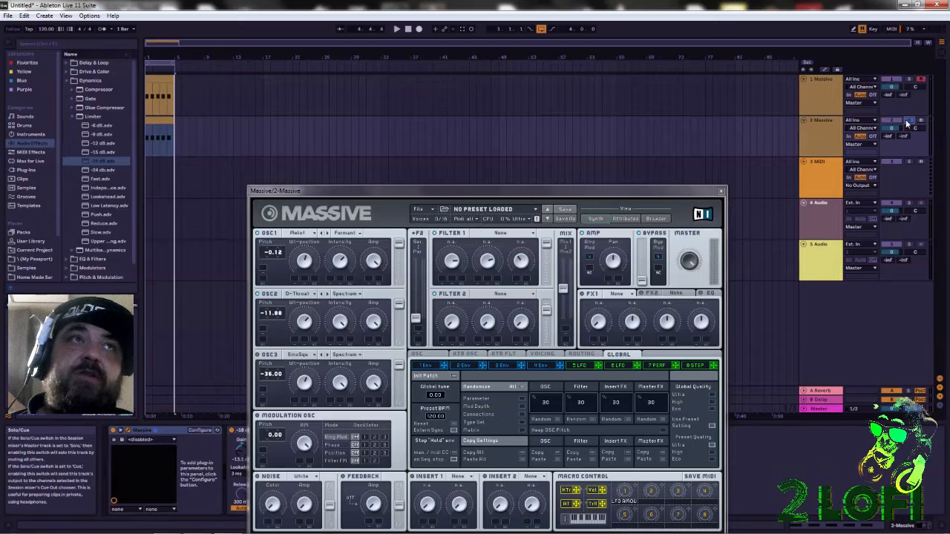
left_click(396, 29)
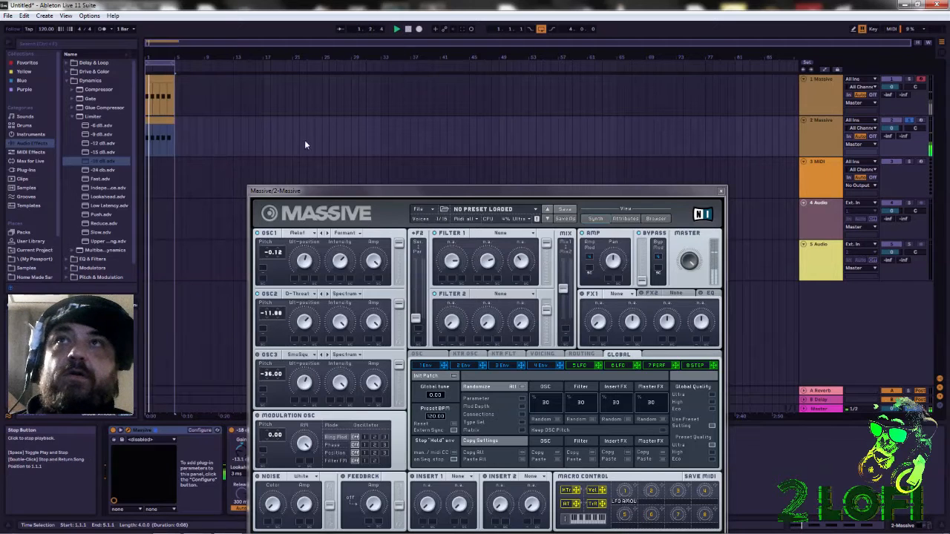
Step: Transpose all notes in the duplicated track's MIDI clip up one octave to C2
double_click(152, 120)
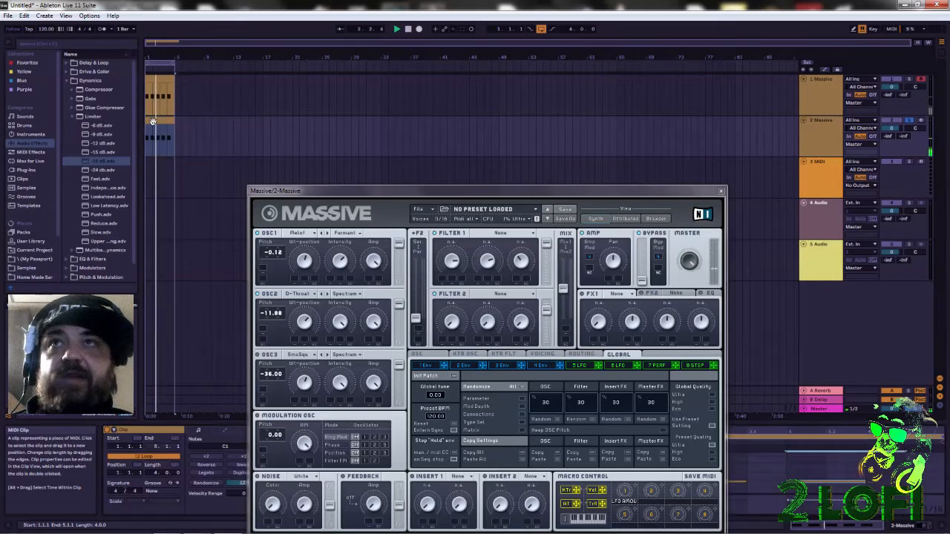
left_click(720, 193)
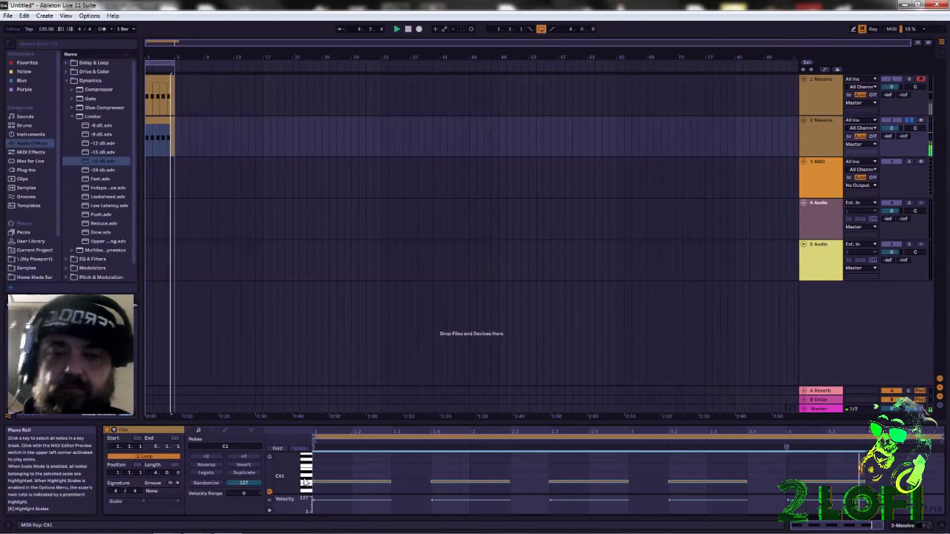
key("shift+Up")
key("shift+Up")
key("shift+Up")
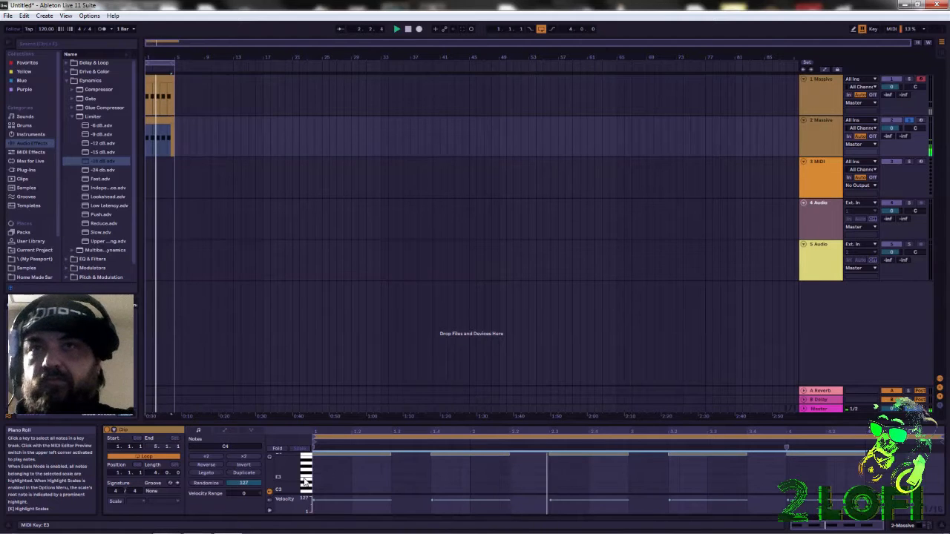
key("shift+Down")
key("shift+Down")
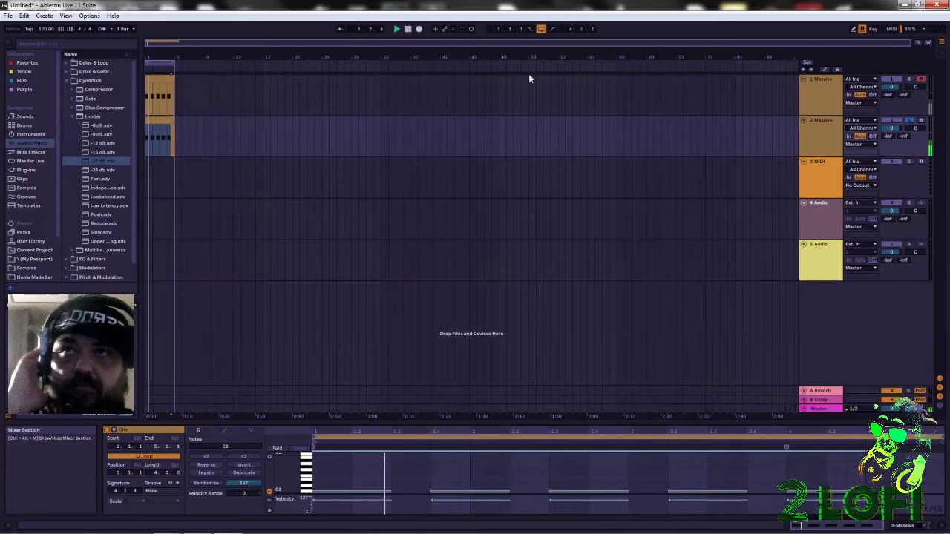
Step: Add the Spectrum analyzer to the duplicated Massive track and set the track volume to 6.0 dB
scroll(81, 222, "down", 1)
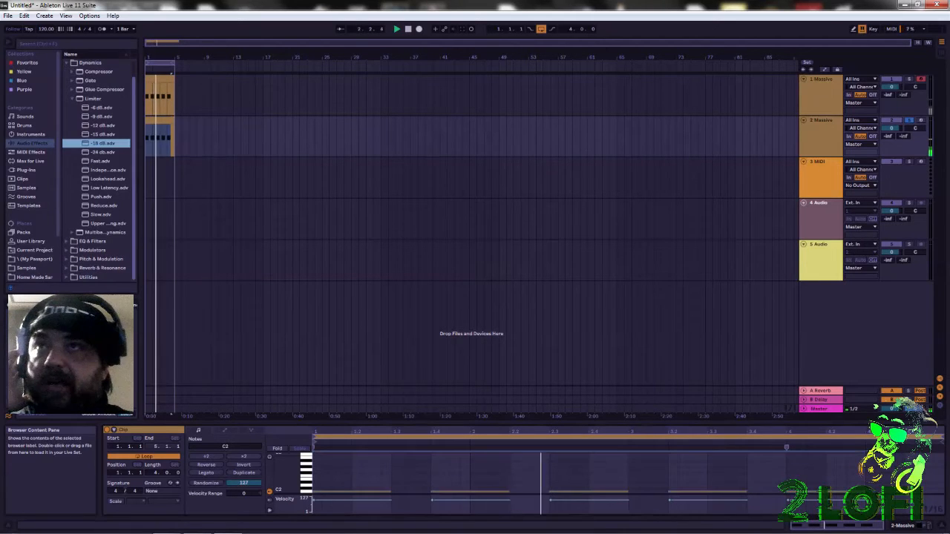
left_click(77, 278)
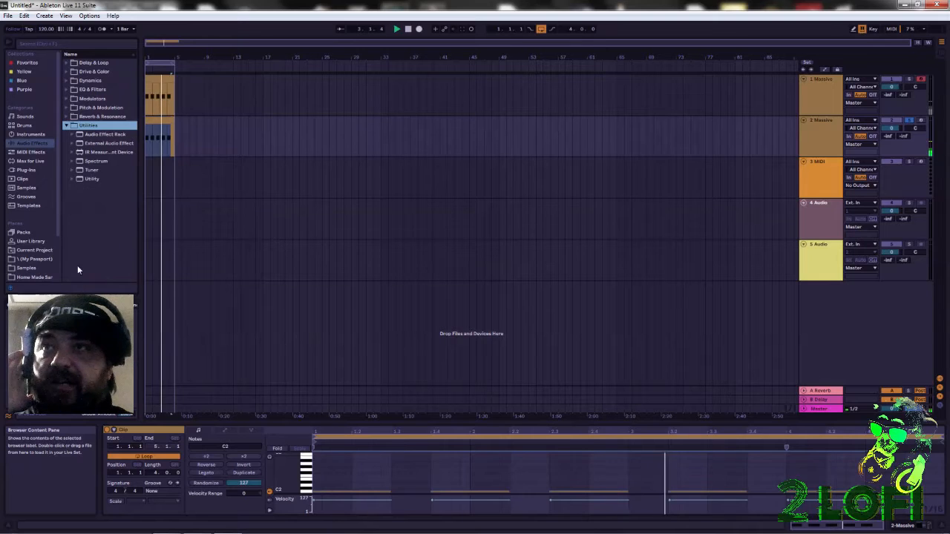
left_click(92, 163)
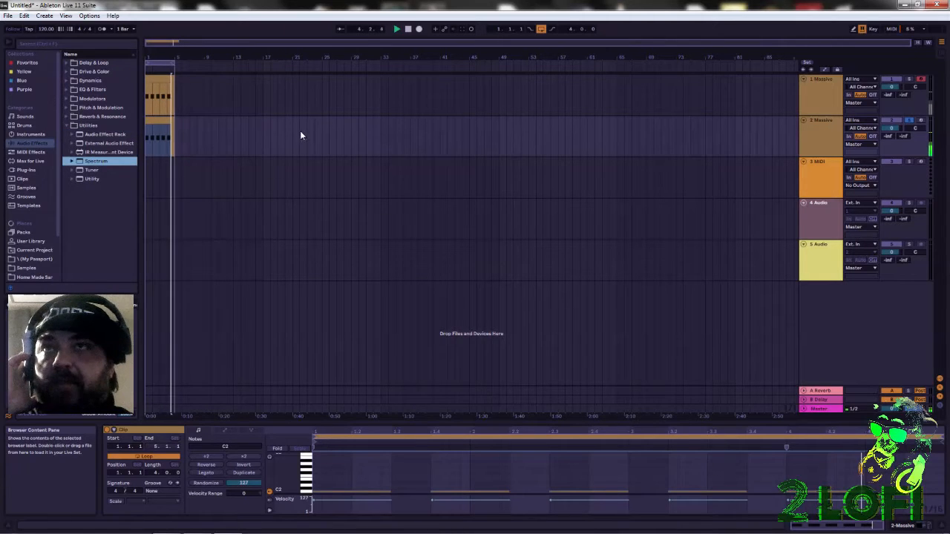
left_click_drag(302, 136, 321, 144)
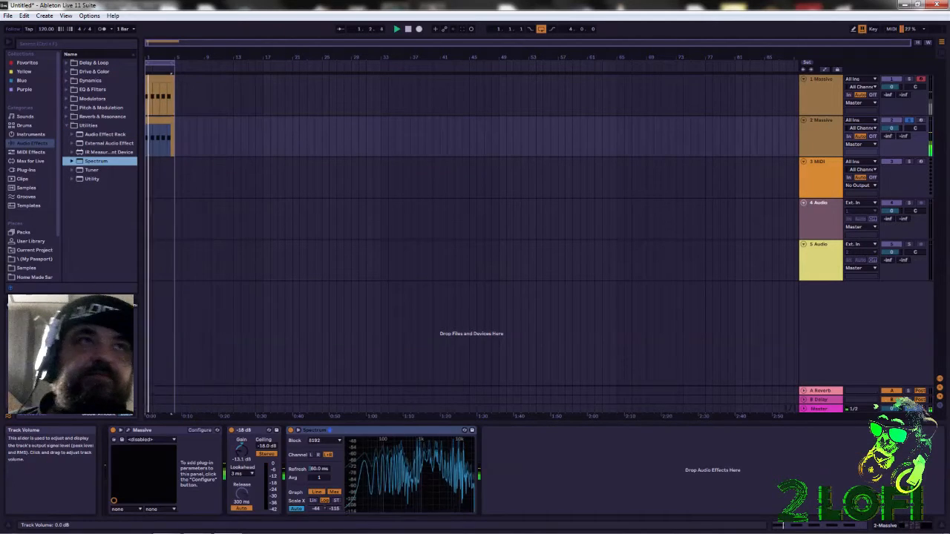
left_click_drag(891, 128, 891, 89)
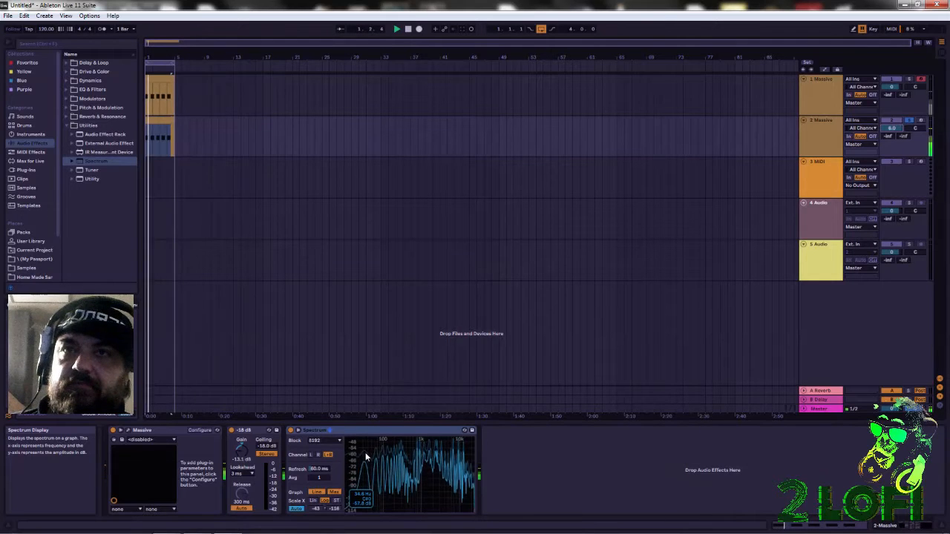
Step: Reopen the duplicated track's Massive clear of the Spectrum display and set OSC3's pitch to -24.00 during playback
left_click(126, 432)
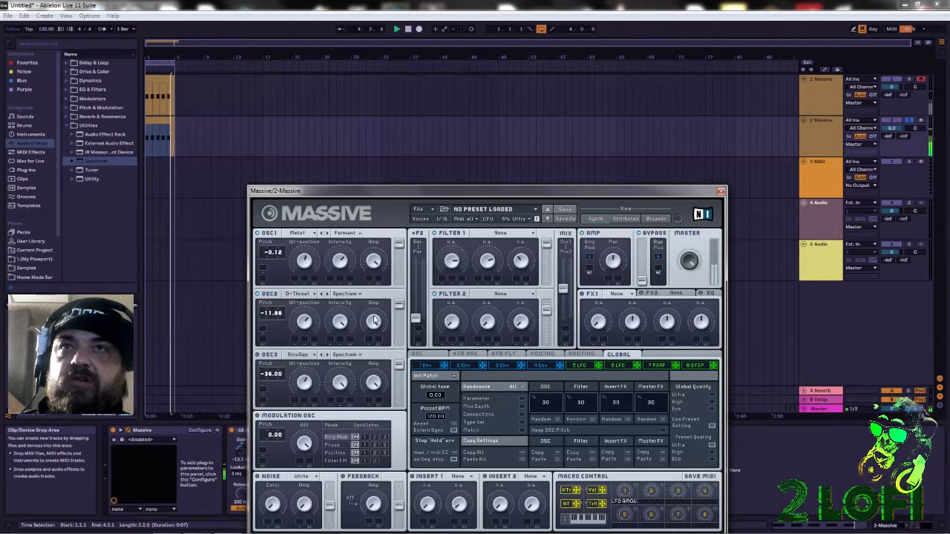
left_click_drag(418, 194, 622, 74)
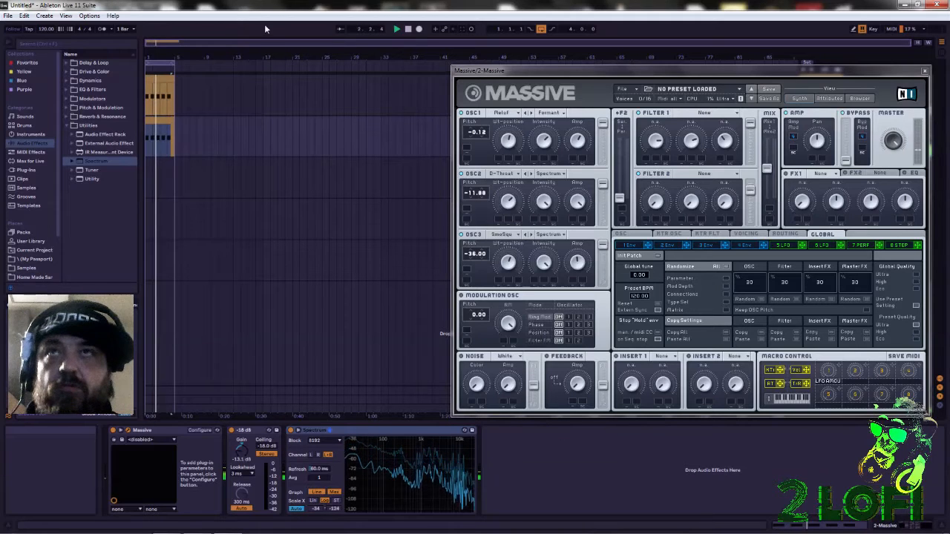
left_click(407, 28)
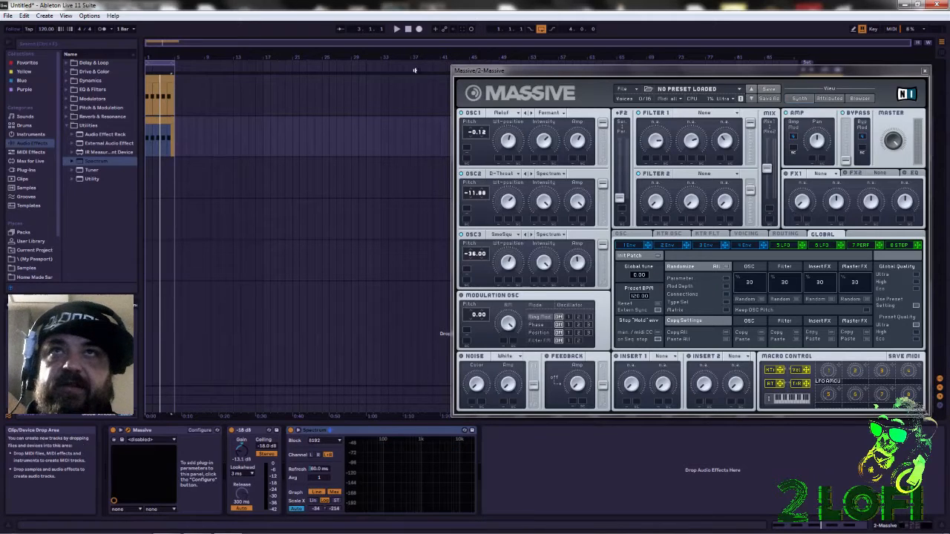
left_click(397, 29)
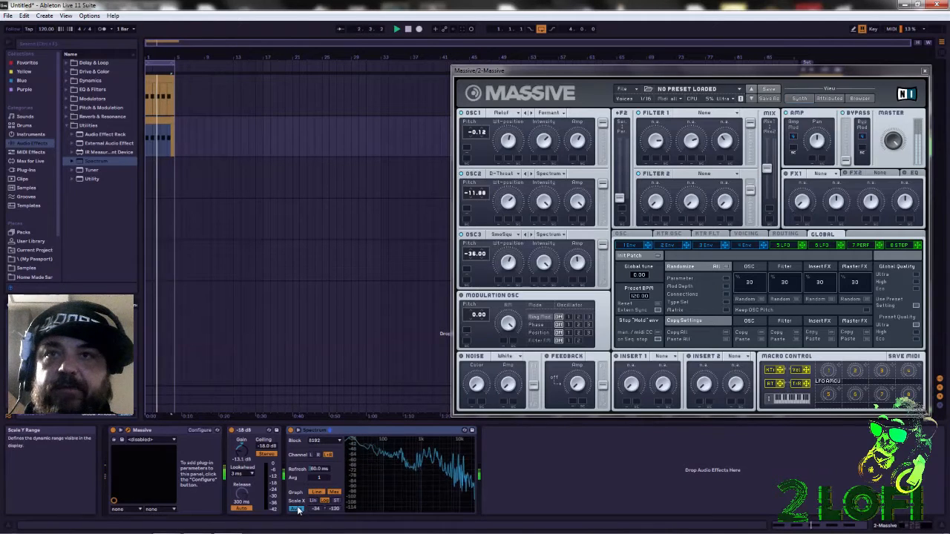
left_click(426, 453)
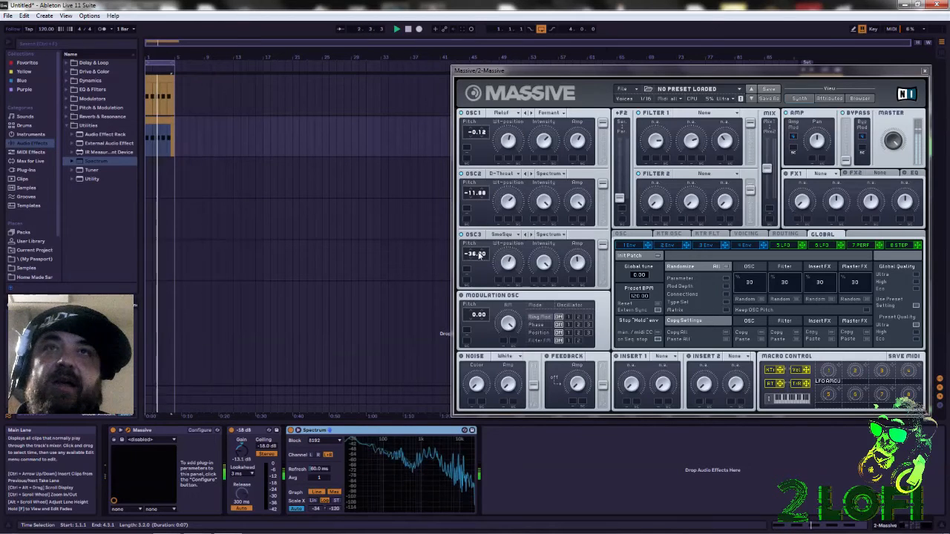
left_click_drag(471, 254, 477, 242)
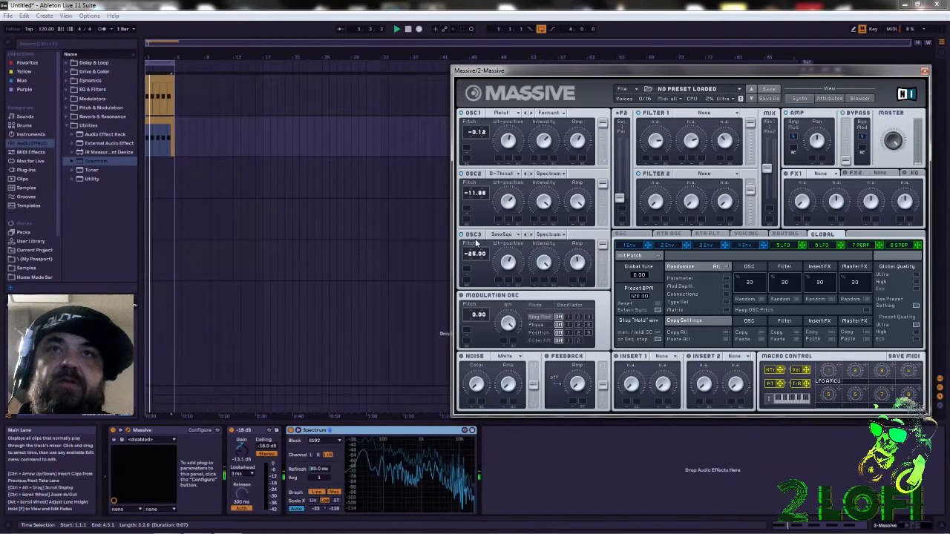
left_click_drag(475, 243, 477, 245)
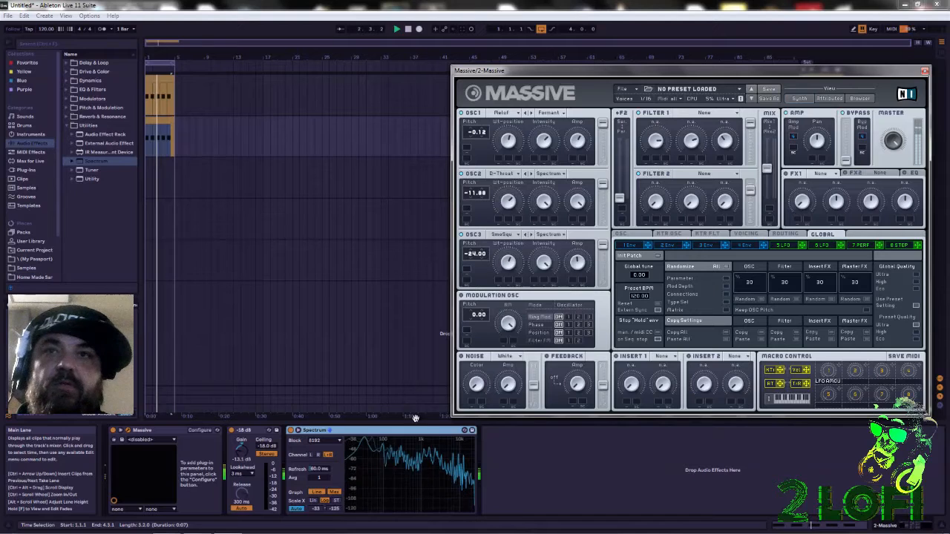
mouse_move(360, 445)
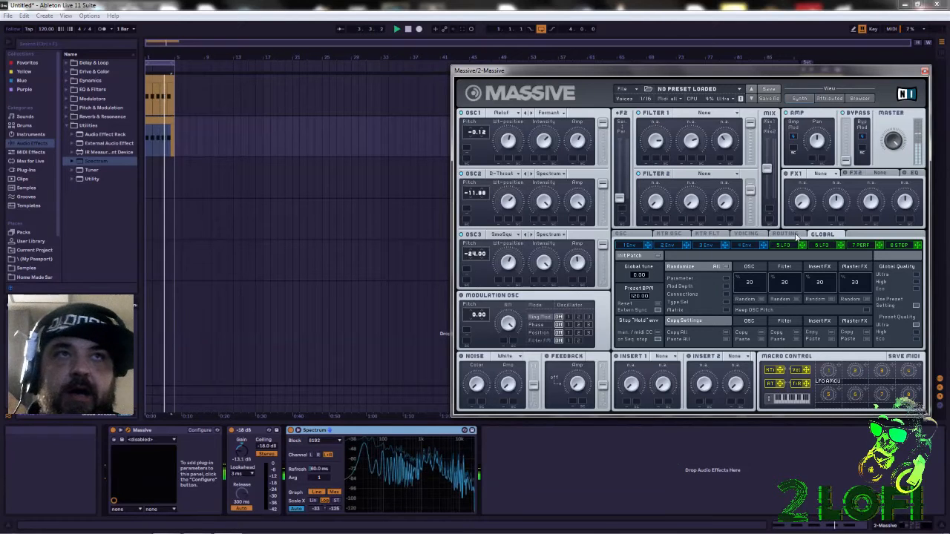
Step: In Massive's 4 Env envelope, raise the decay level to full and shorten the decay time
left_click(739, 246)
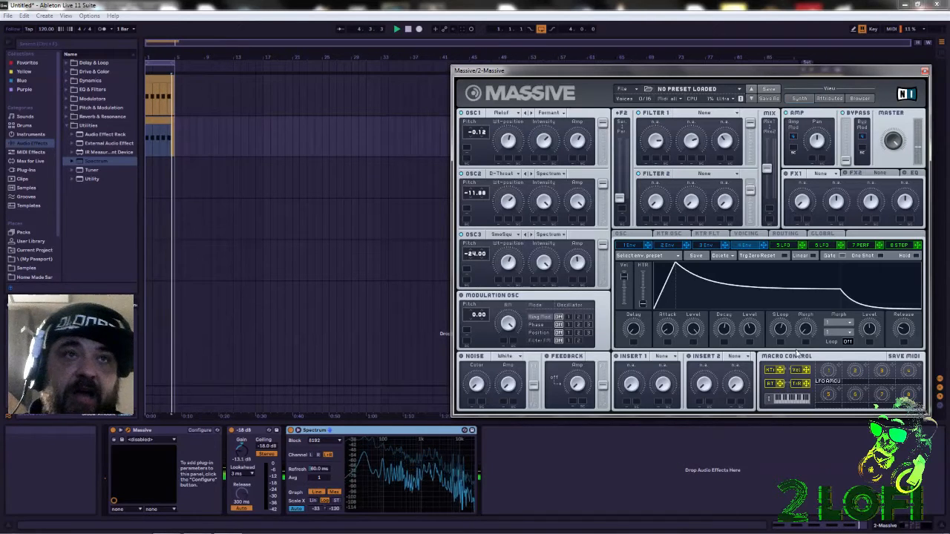
left_click_drag(760, 320, 865, 4)
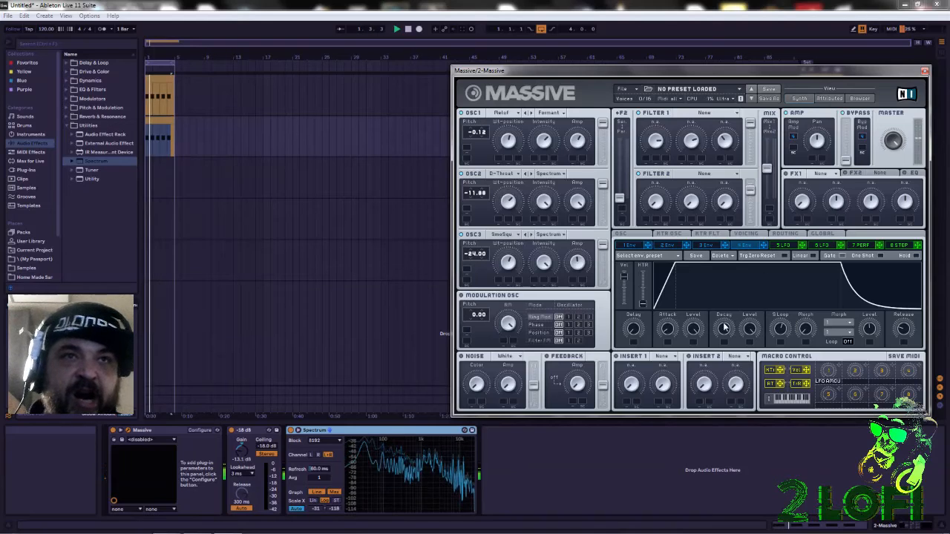
left_click_drag(724, 328, 724, 532)
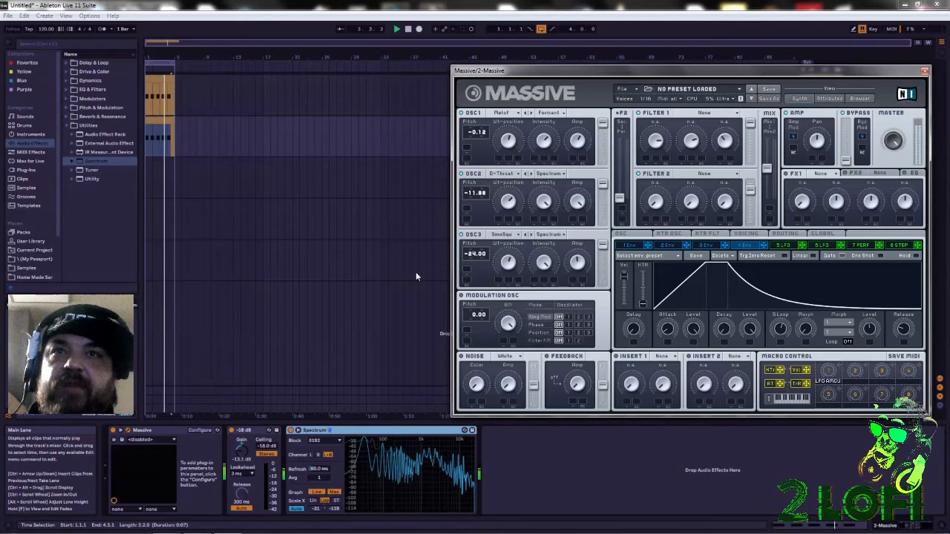
Step: Restart playback and raise the limiter's gain on the duplicated Massive track to about -9 dB
left_click_drag(581, 72, 571, 292)
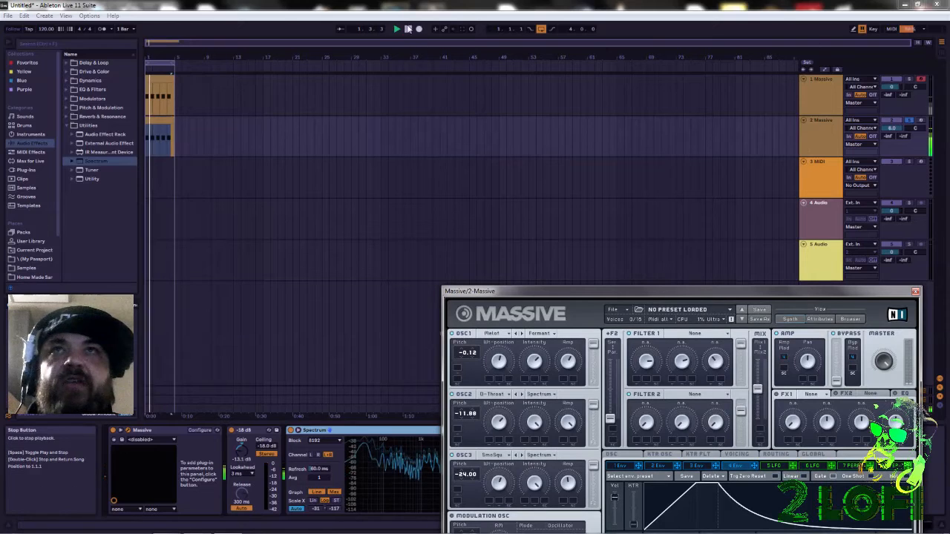
left_click(407, 29)
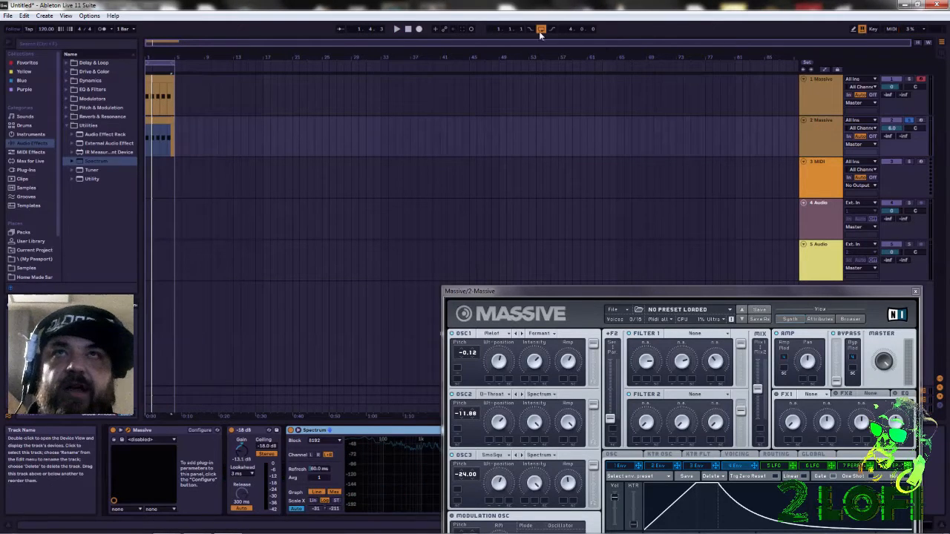
left_click(397, 29)
left_click_drag(241, 449, 242, 438)
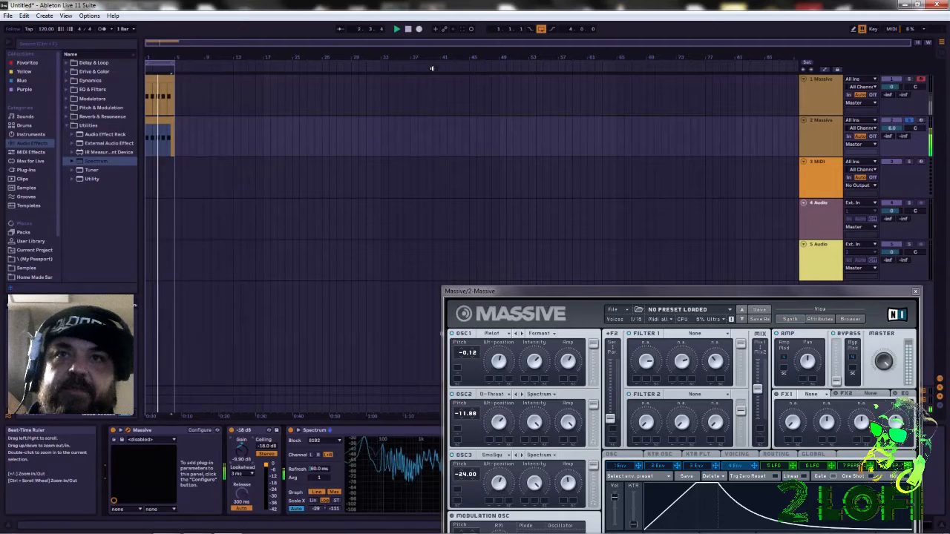
Step: Freeze and flatten the duplicated Massive track into audio
right_click(827, 136)
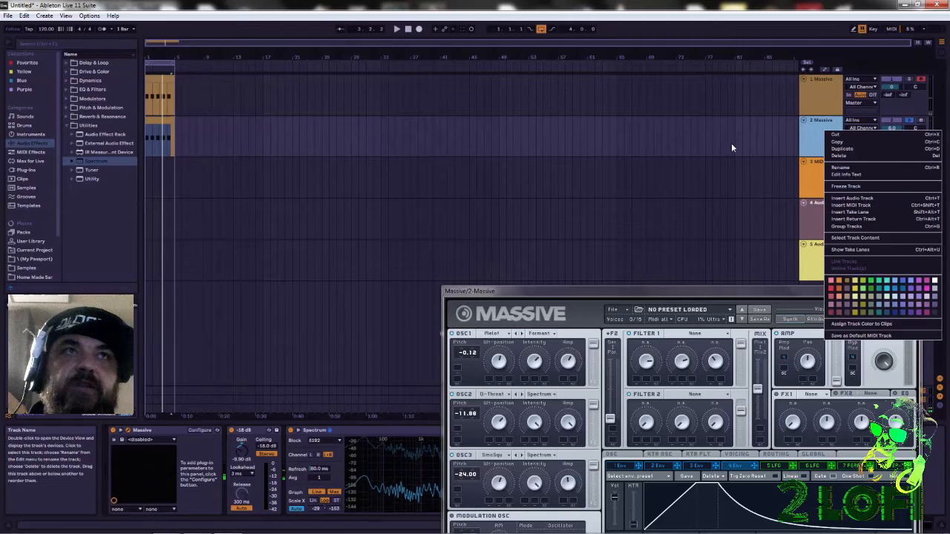
left_click(853, 185)
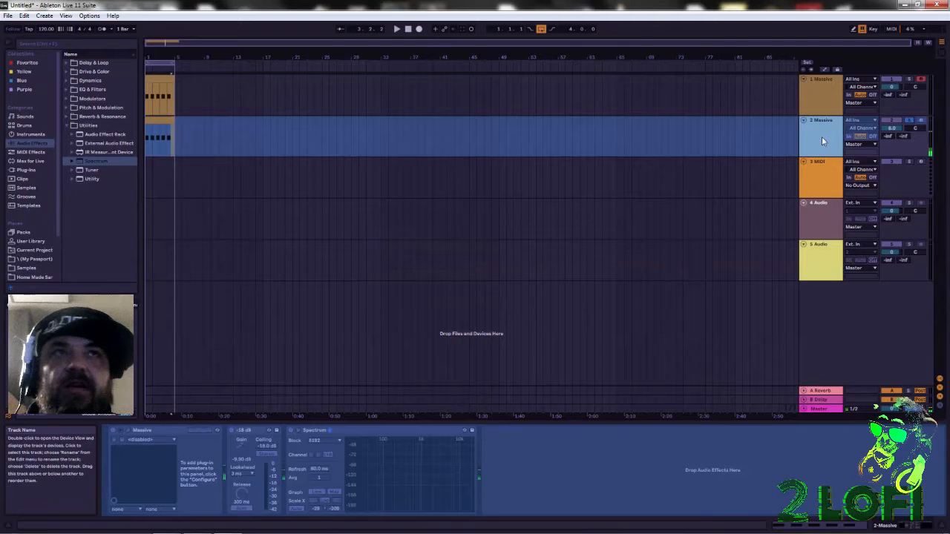
right_click(822, 136)
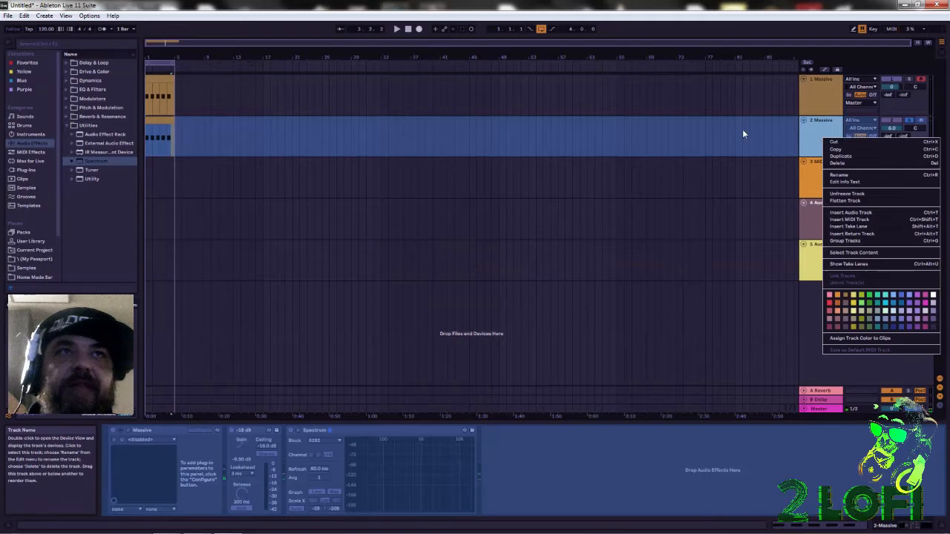
left_click(845, 201)
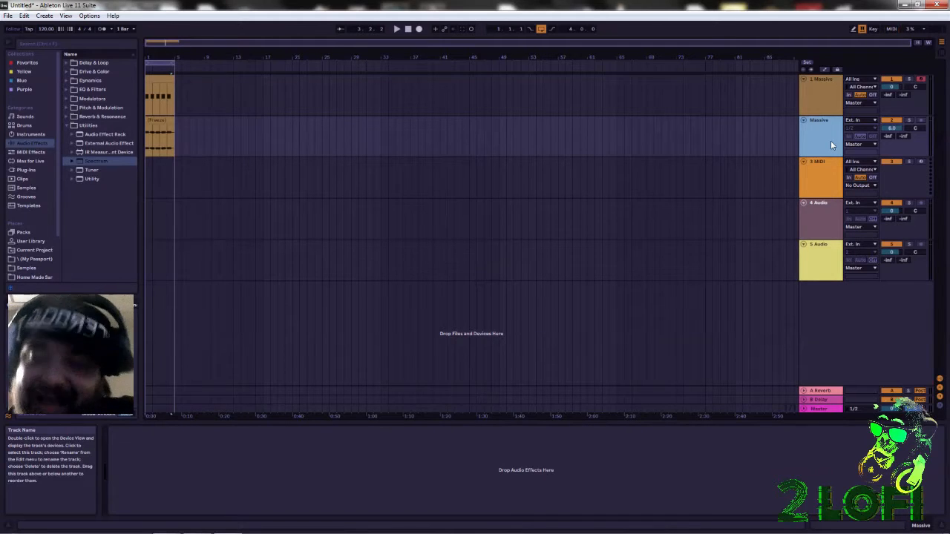
Step: Insert an audio track below the flattened Massive track and place a copy of the frozen clip on it at bar 1
key("ctrl+t")
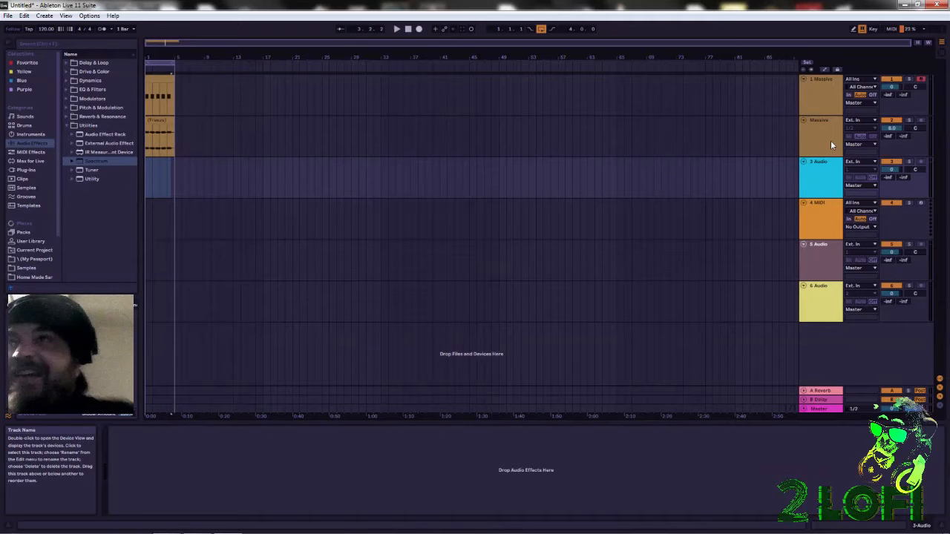
left_click(302, 166)
left_click_drag(163, 81, 161, 173)
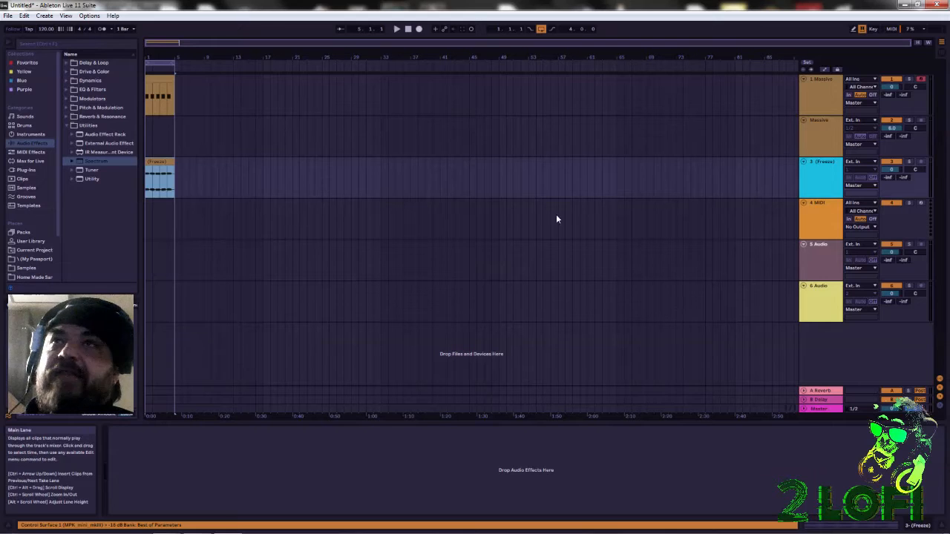
left_click_drag(160, 162, 160, 143)
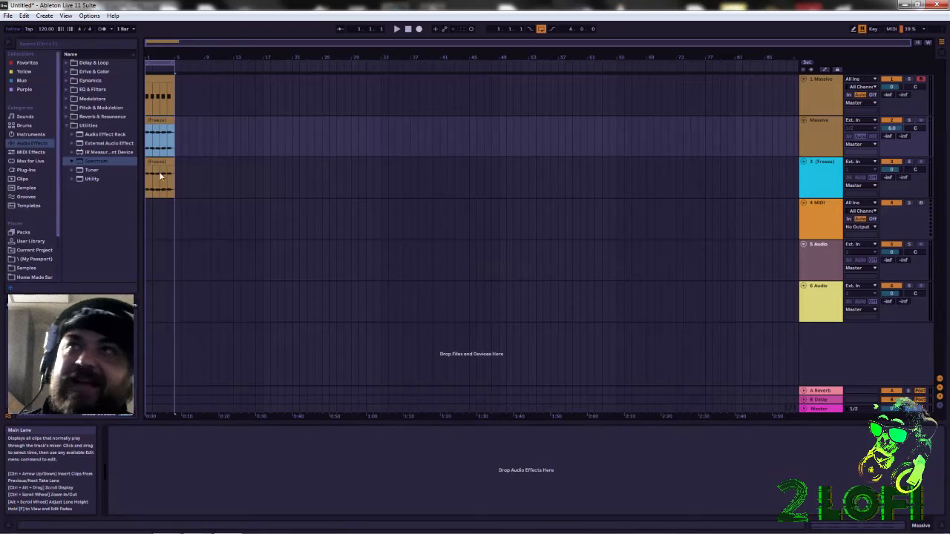
Step: Add EQ Eight to the new audio track and make band 3 a high-cut filter at 138 Hz
left_click(65, 90)
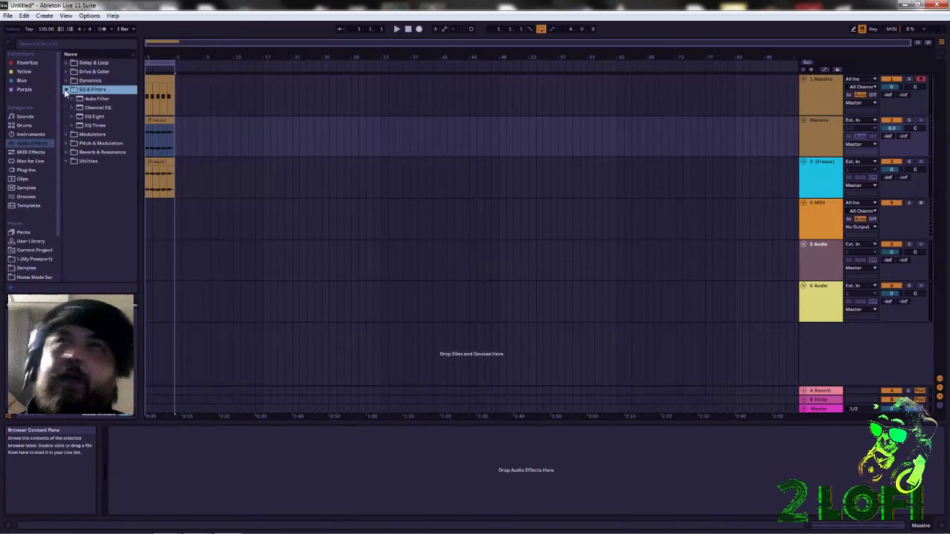
left_click(95, 117)
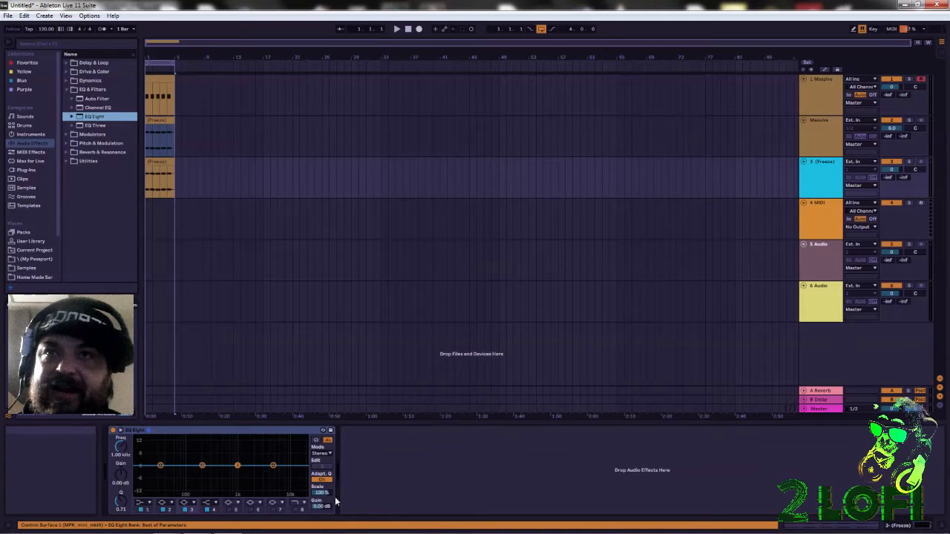
left_click(194, 505)
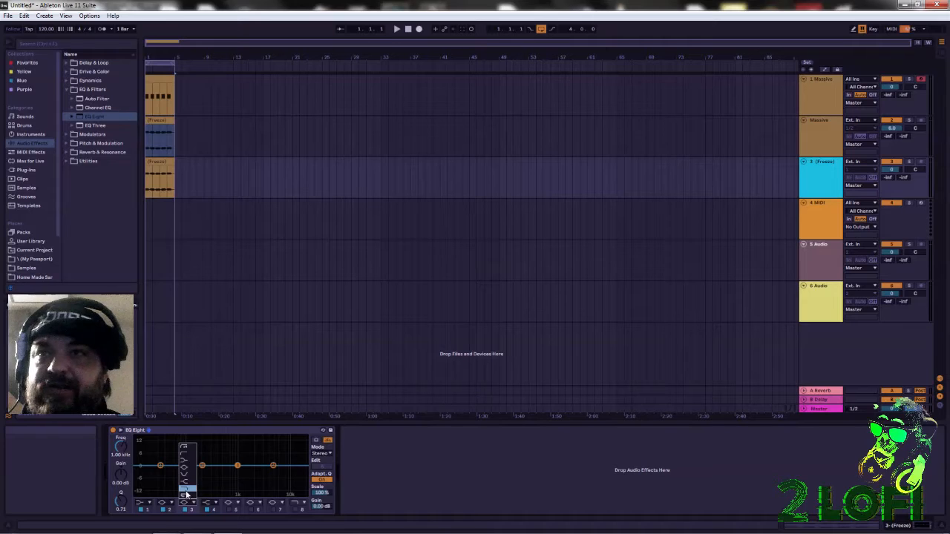
left_click(186, 493)
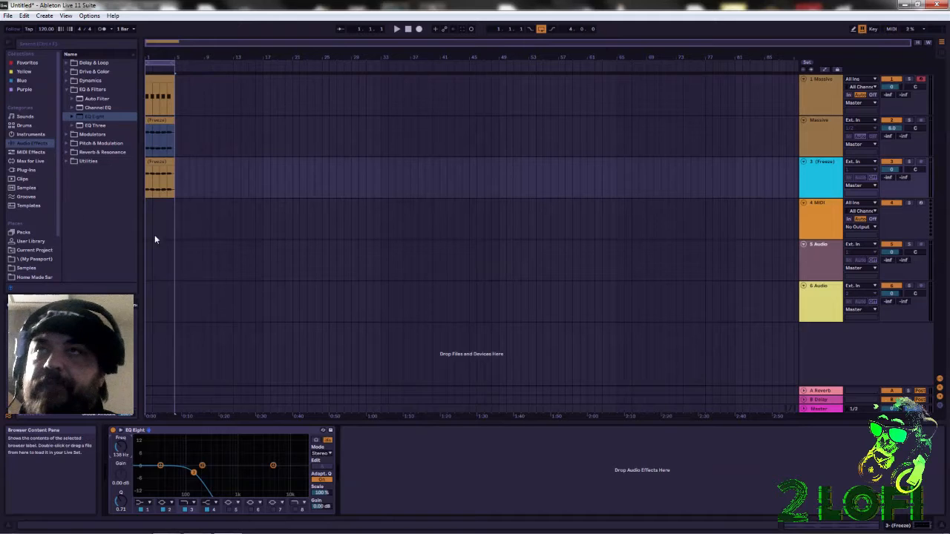
Step: Copy the EQ Eight to the flattened Massive track and change its band 3 to a low-cut filter
left_click(227, 431)
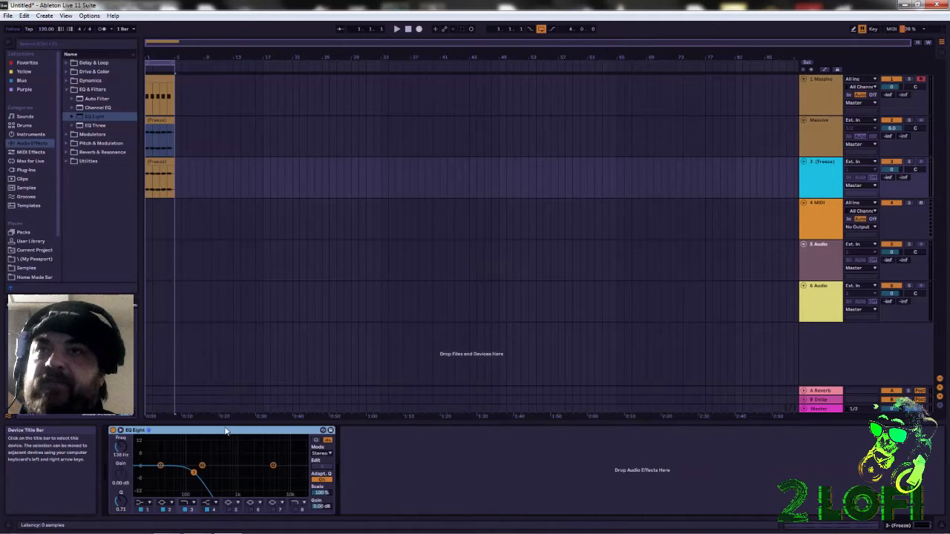
left_click(255, 139)
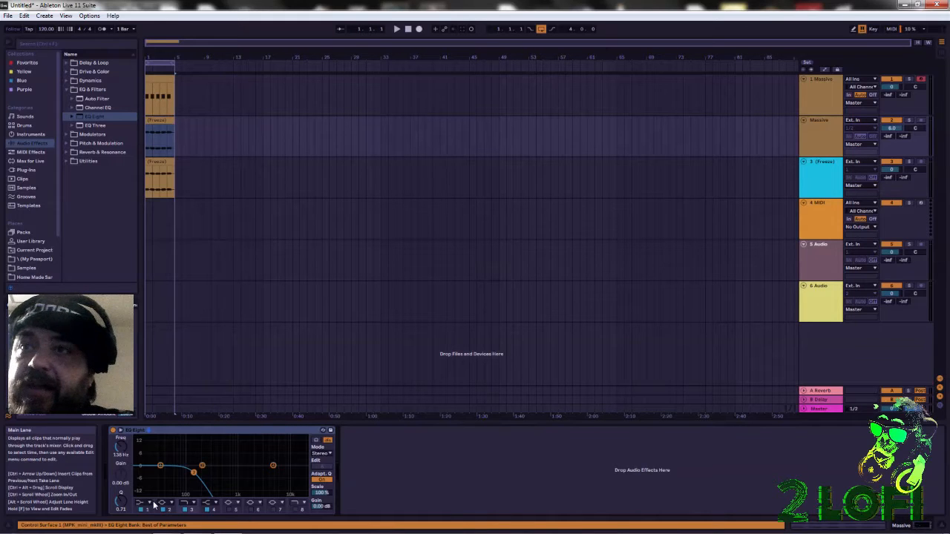
left_click(189, 502)
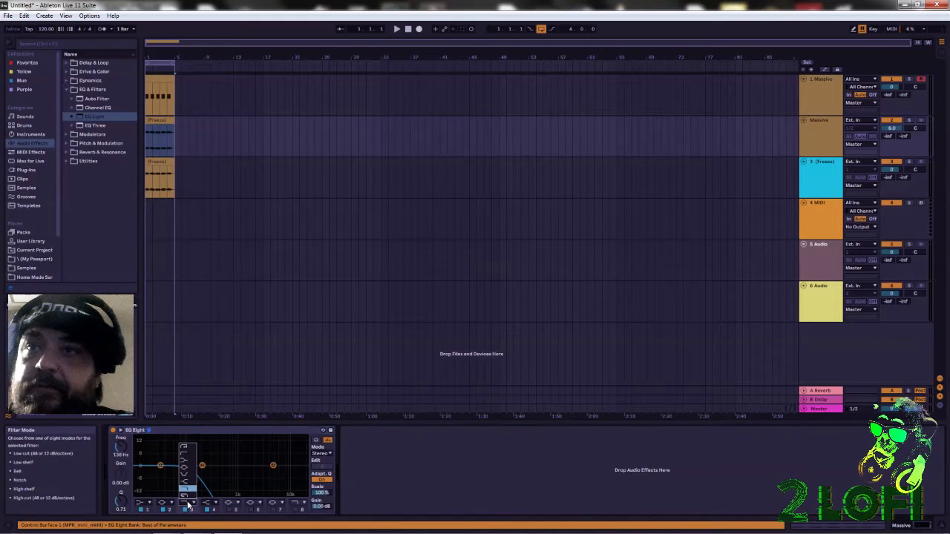
left_click(187, 454)
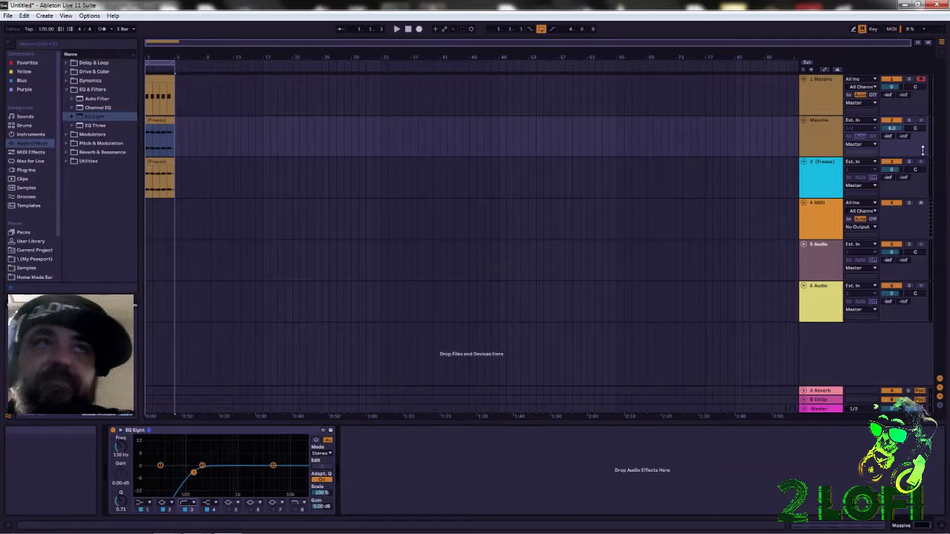
Step: Reset the flattened Massive track's volume to 0, solo it together with the copied audio track, and play them
left_click(910, 121)
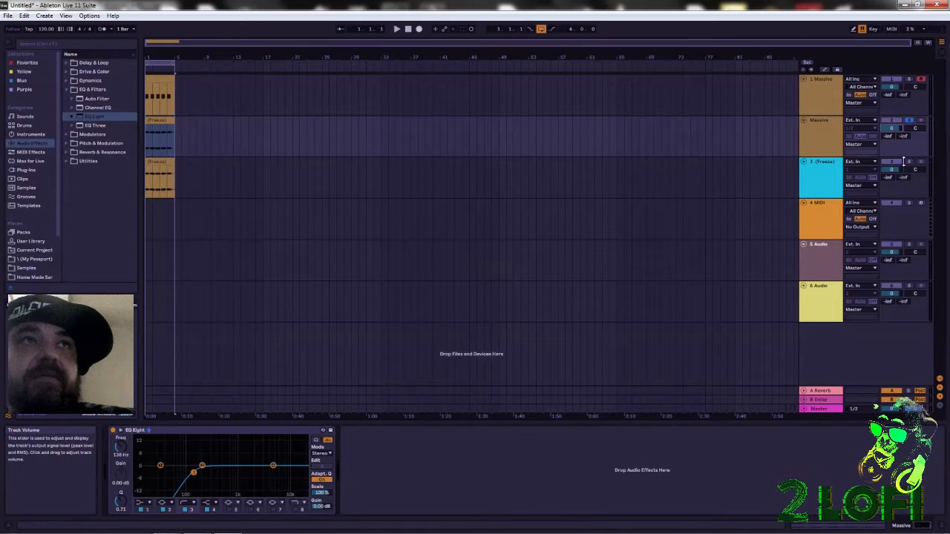
left_click(910, 162)
key("space")
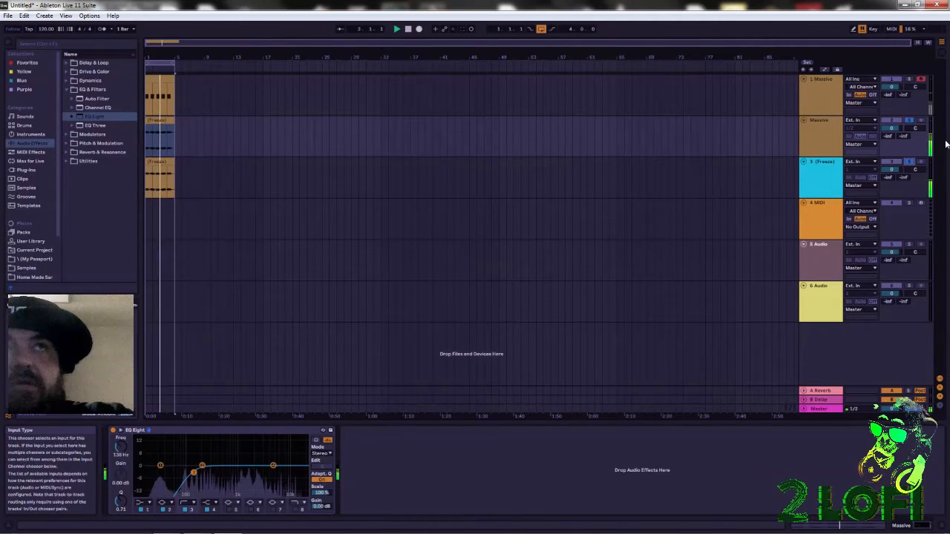
Step: Switch the solo to the original Massive track and play it with its synth window moved clear of the mixer controls
left_click(910, 120)
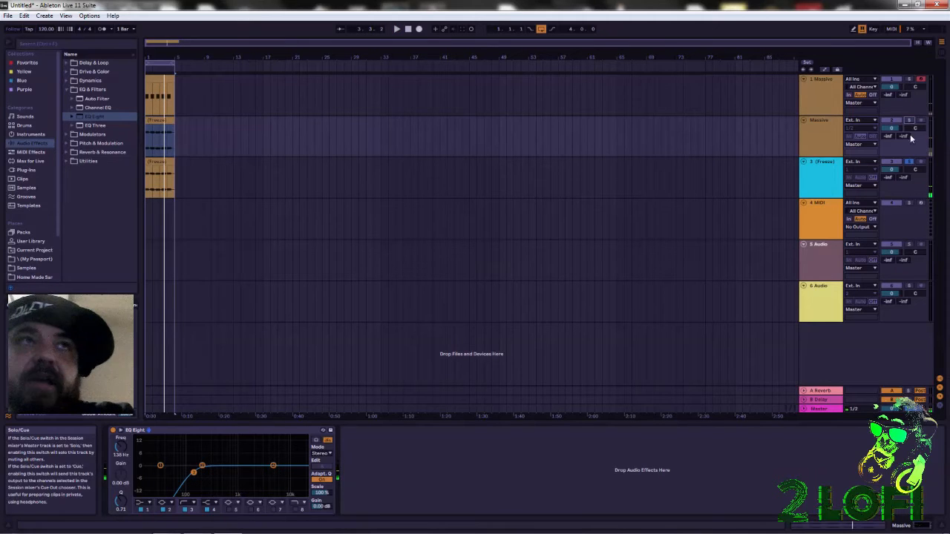
left_click(908, 161)
left_click(908, 79)
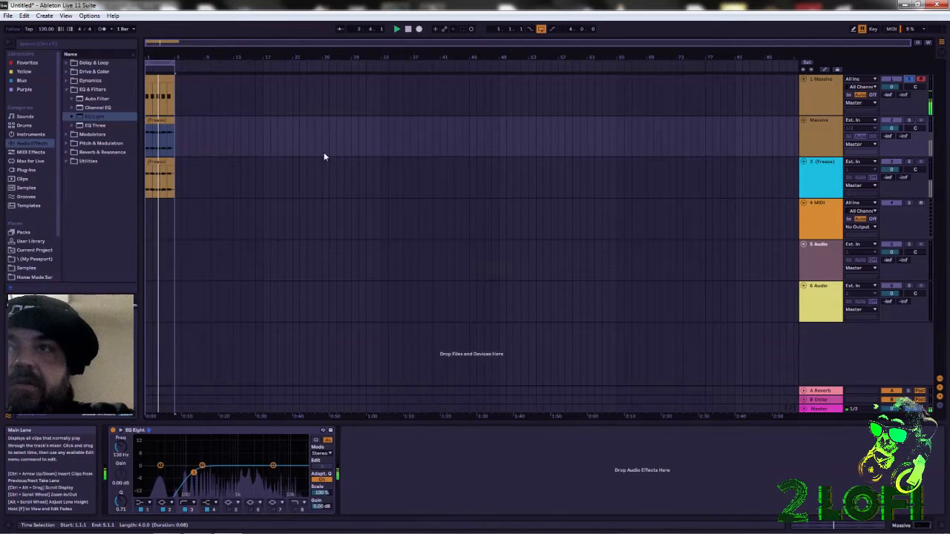
double_click(162, 80)
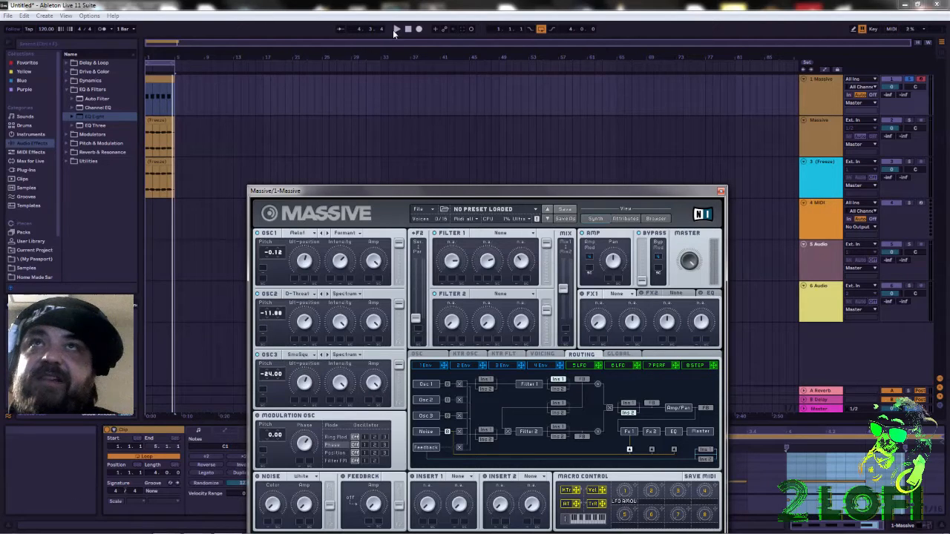
left_click(397, 29)
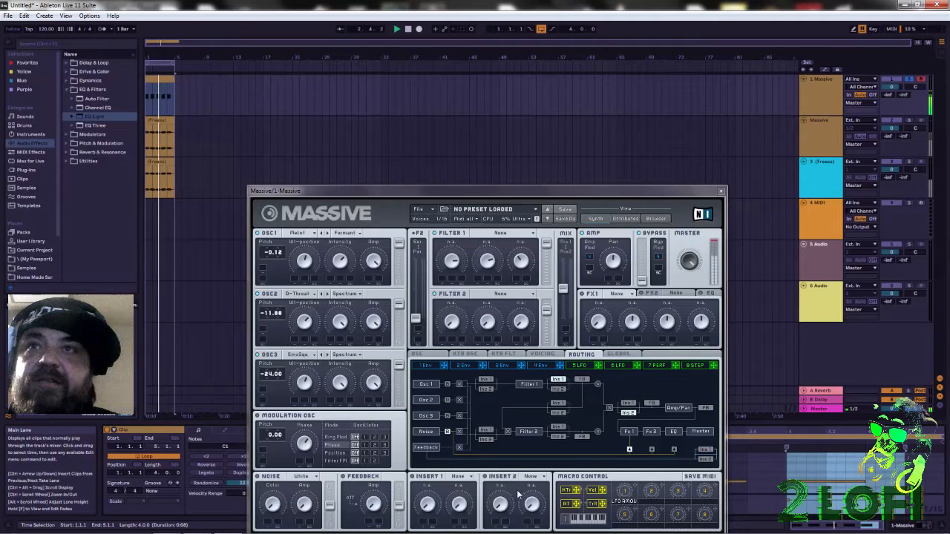
left_click_drag(705, 191, 849, 85)
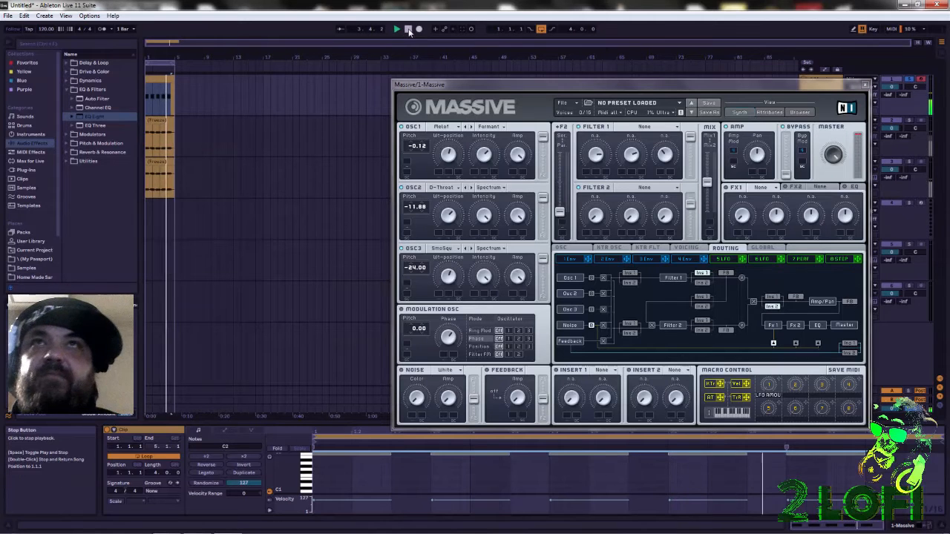
left_click_drag(817, 85, 770, 254)
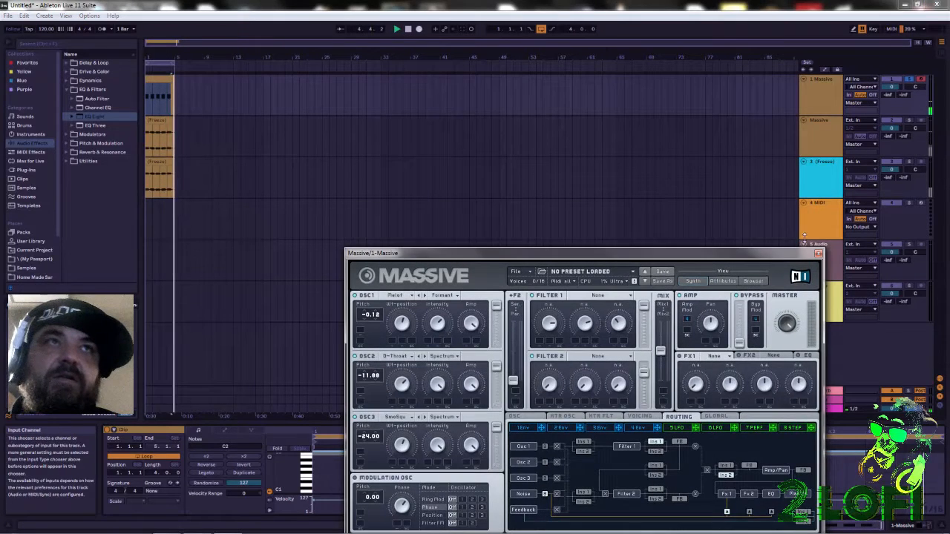
Step: Toggle the original Massive track's solo during playback to compare it with the two audio layers, and close the synth window
left_click(898, 79)
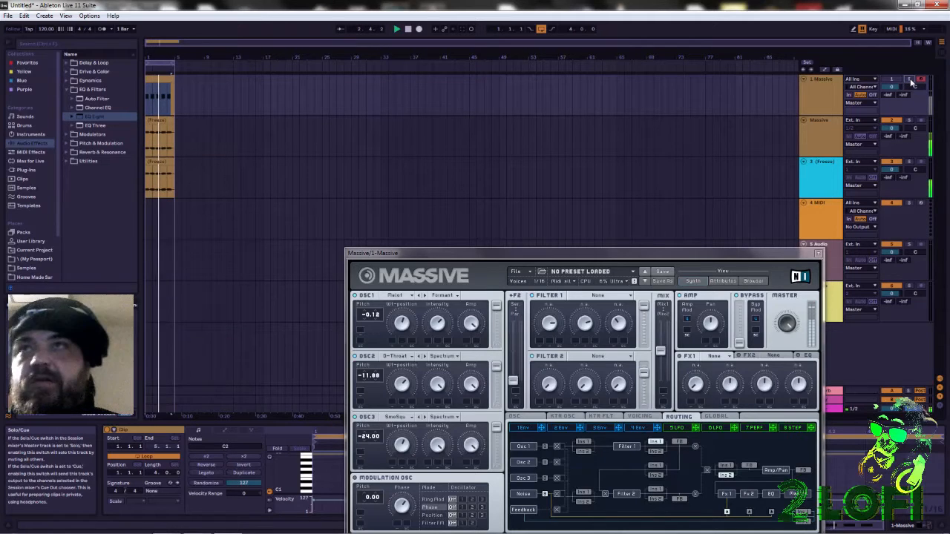
left_click(912, 80)
left_click(912, 81)
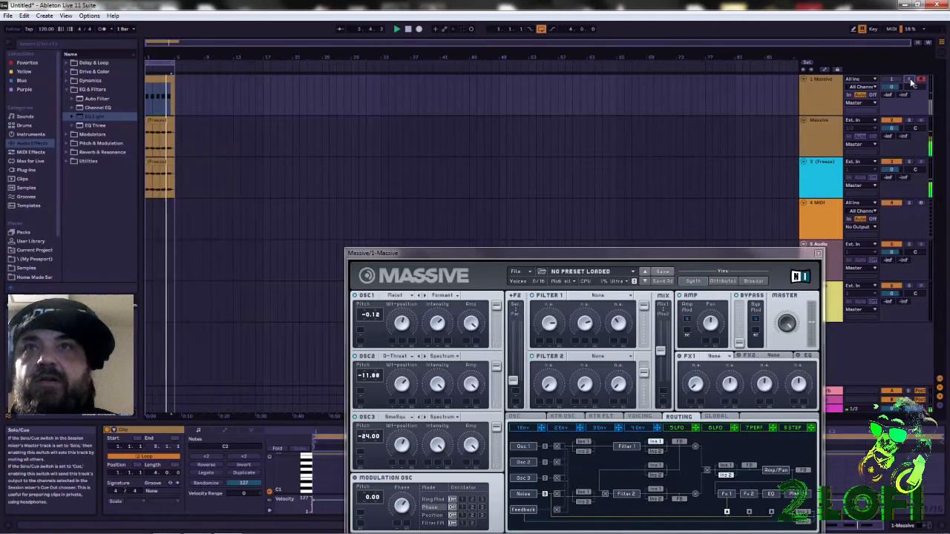
left_click(912, 81)
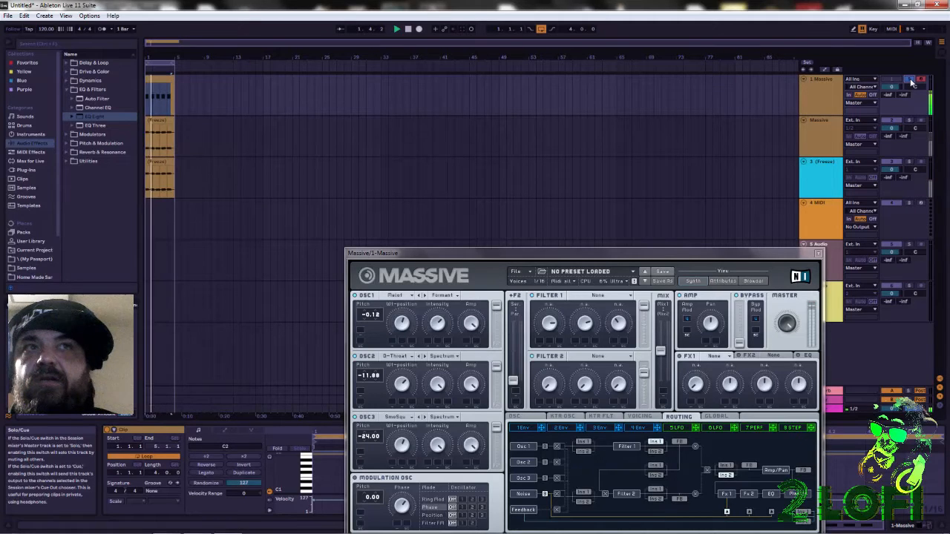
left_click(912, 80)
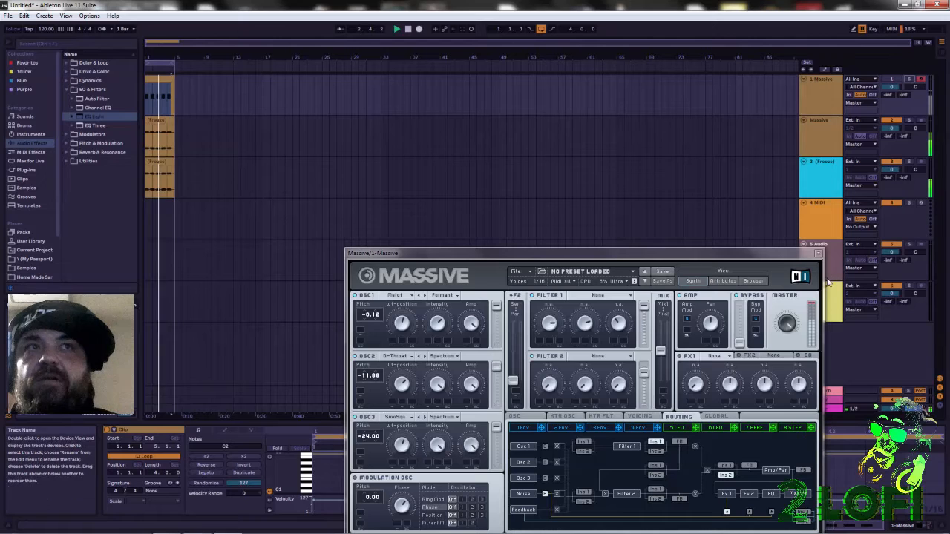
left_click(818, 253)
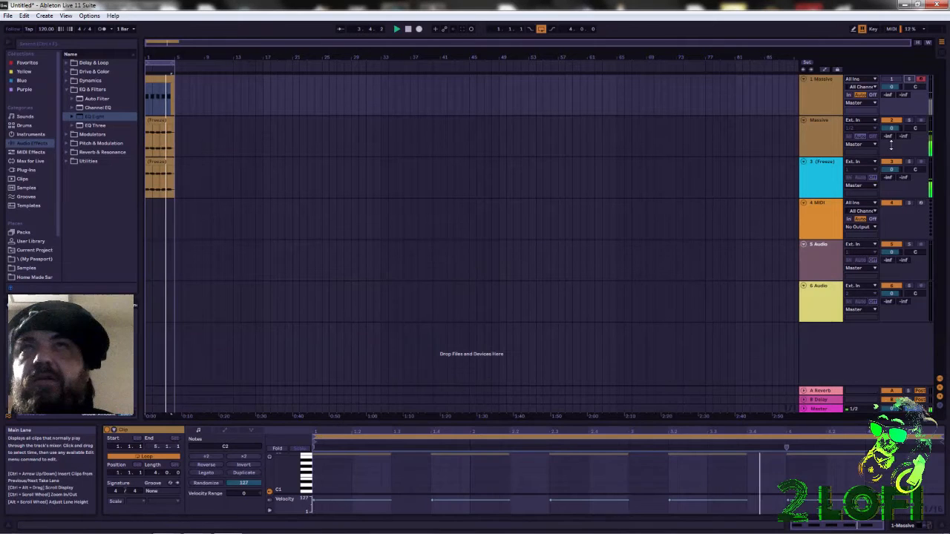
Step: Raise the gain of the frozen clip on track 3 to 15.3 dB during playback, and stop playback
left_click(822, 152)
left_click(825, 175)
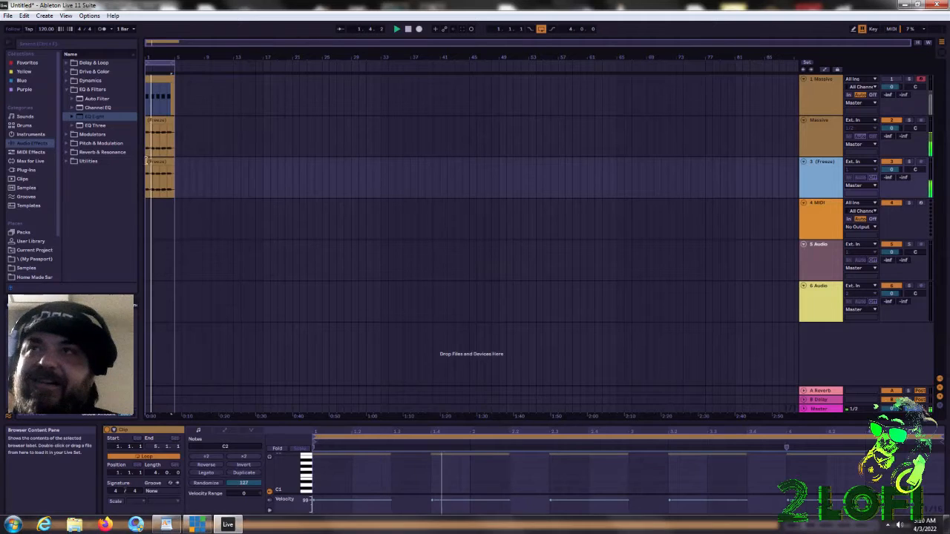
left_click(156, 162)
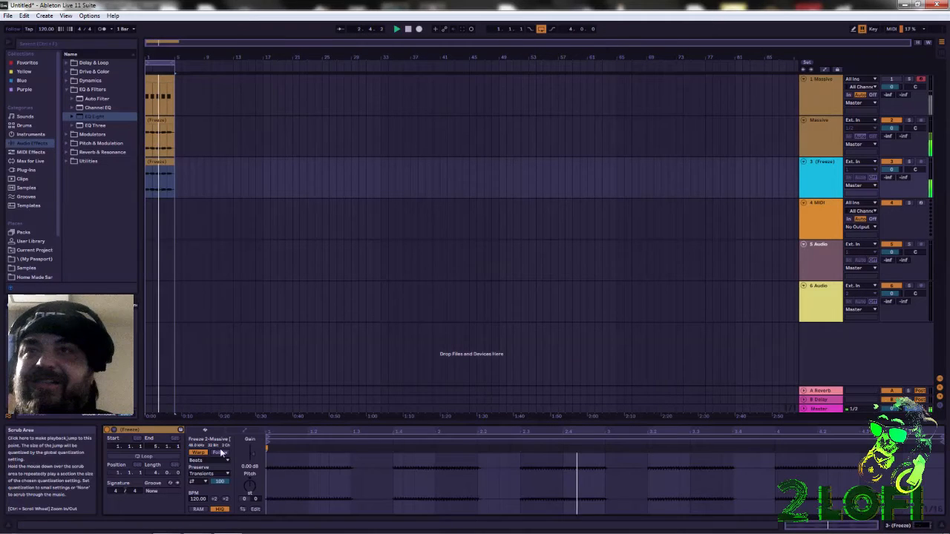
left_click_drag(250, 456, 252, 447)
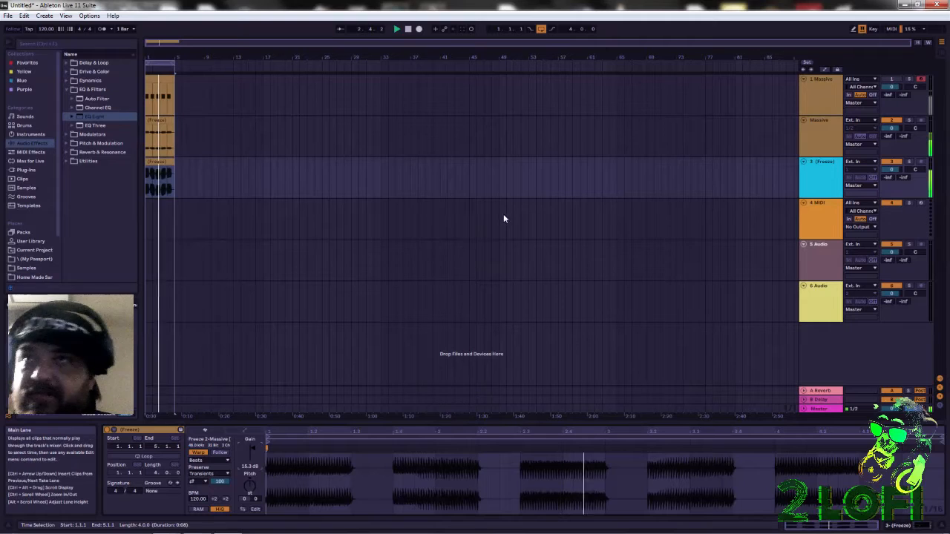
left_click(824, 131)
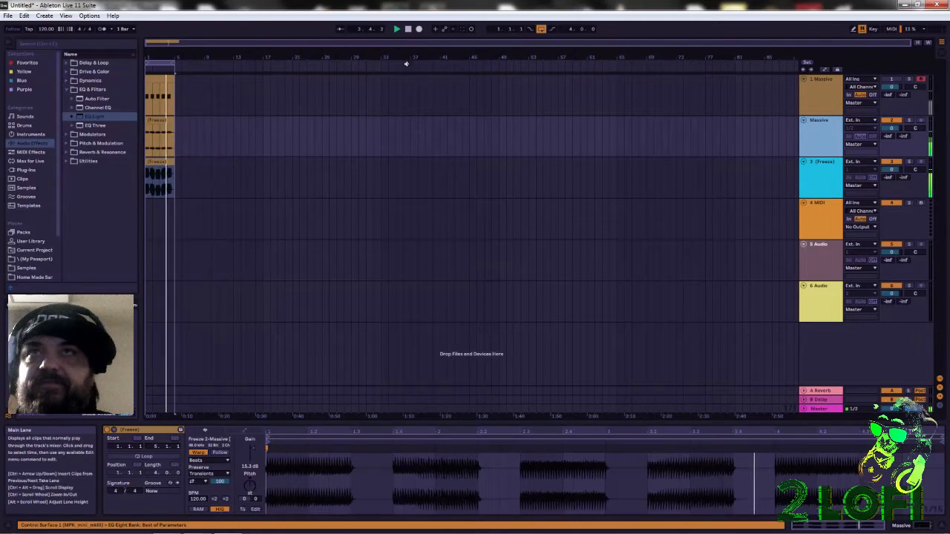
left_click(408, 29)
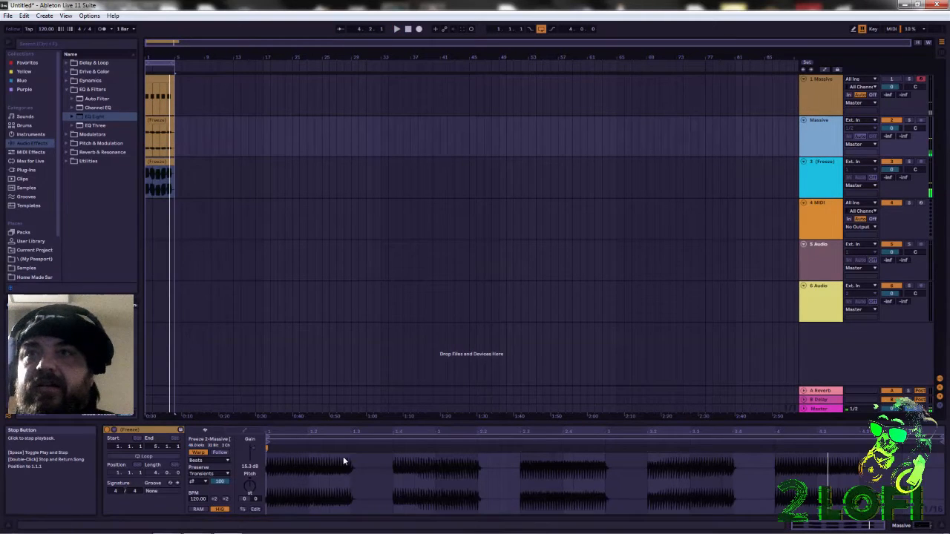
Step: Select the frozen clips on the second and third tracks together, turn off warping for both, and play them
left_click_drag(217, 188, 127, 142)
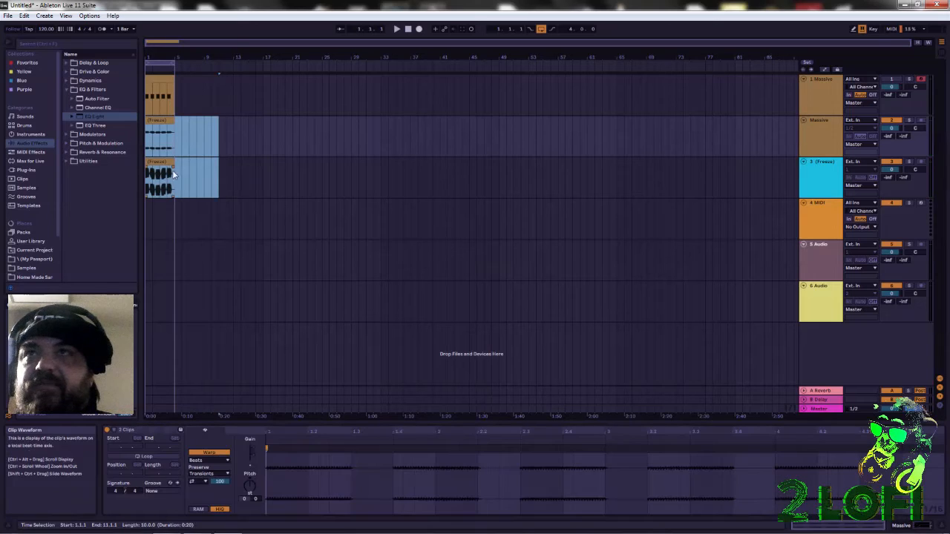
left_click(208, 460)
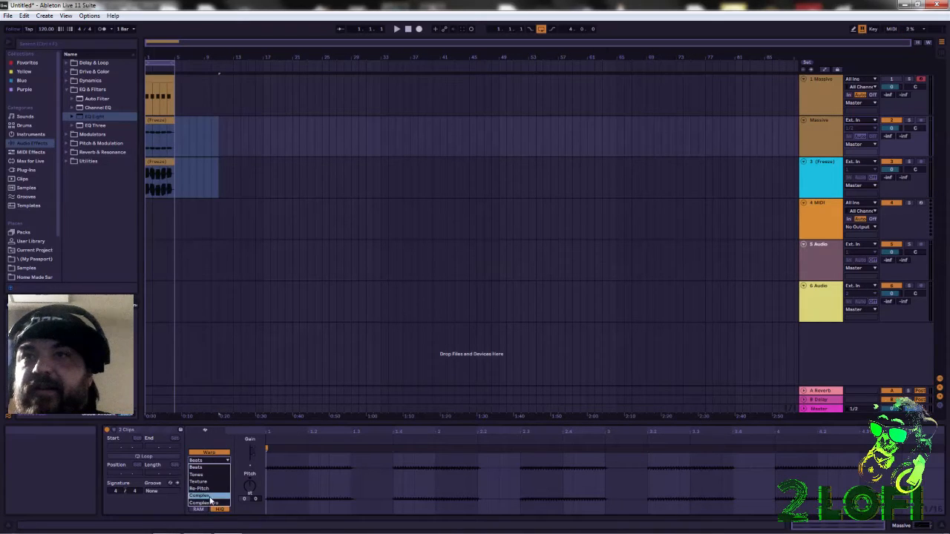
left_click(212, 466)
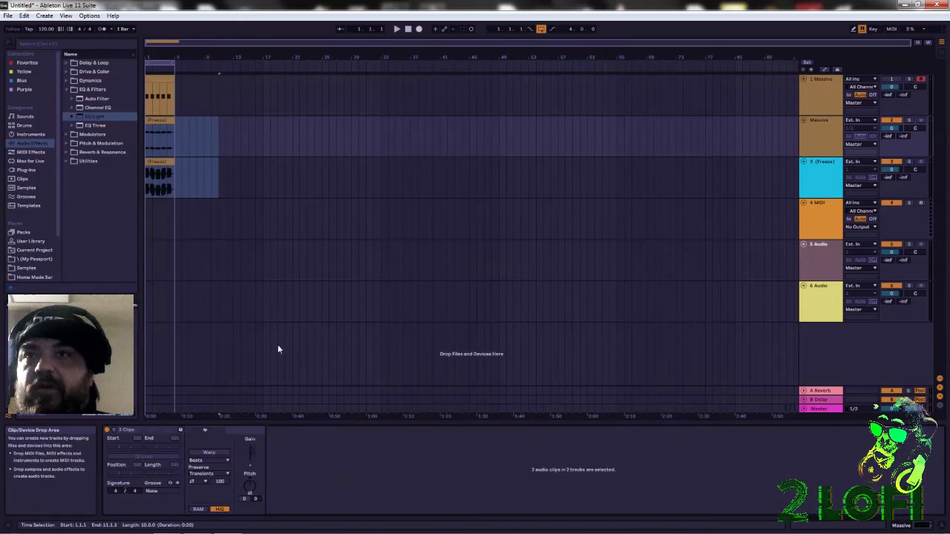
left_click(396, 29)
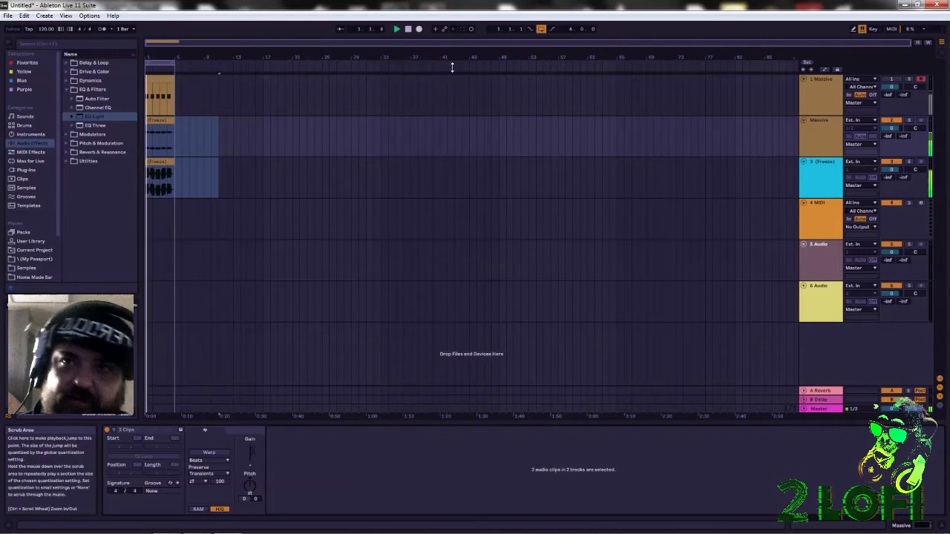
left_click(218, 458)
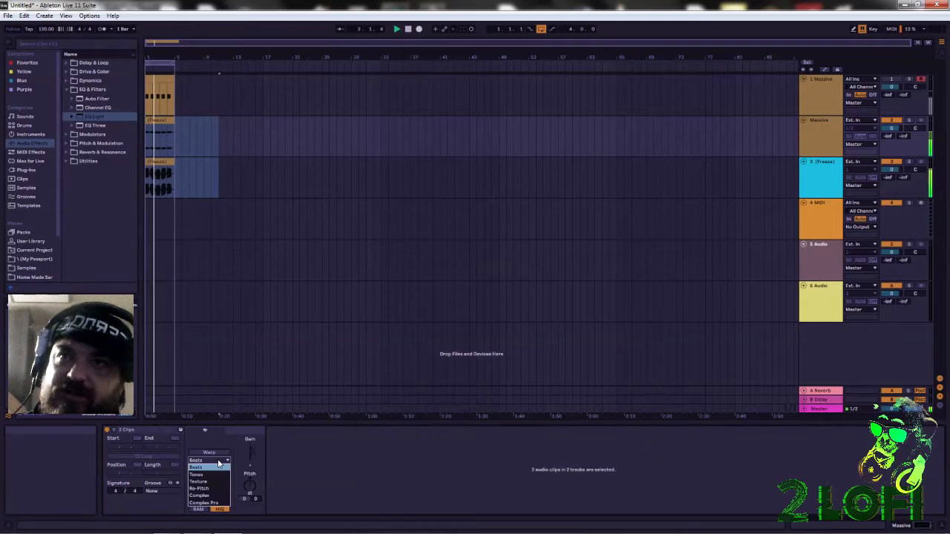
left_click(215, 454)
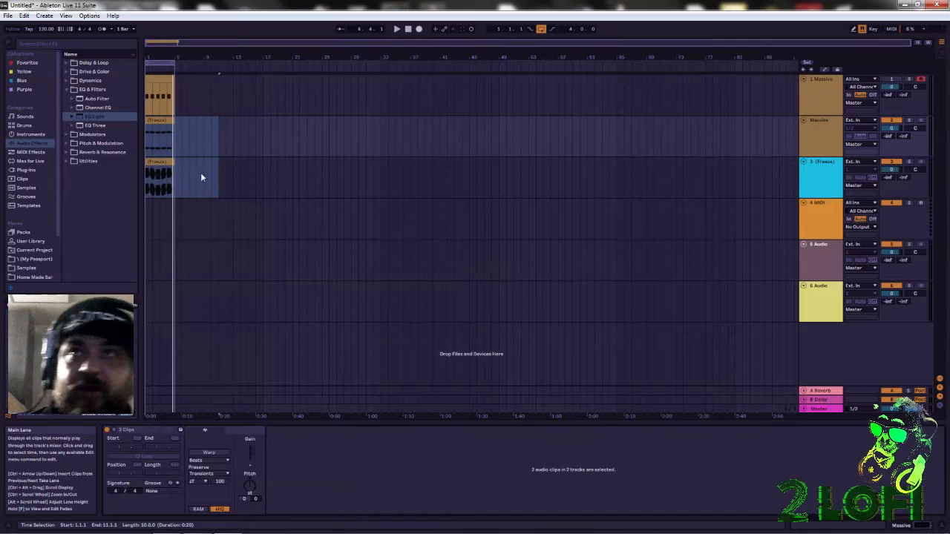
Step: Lower the gain of the frozen clip on track 3 to 5.94 dB
left_click(172, 166)
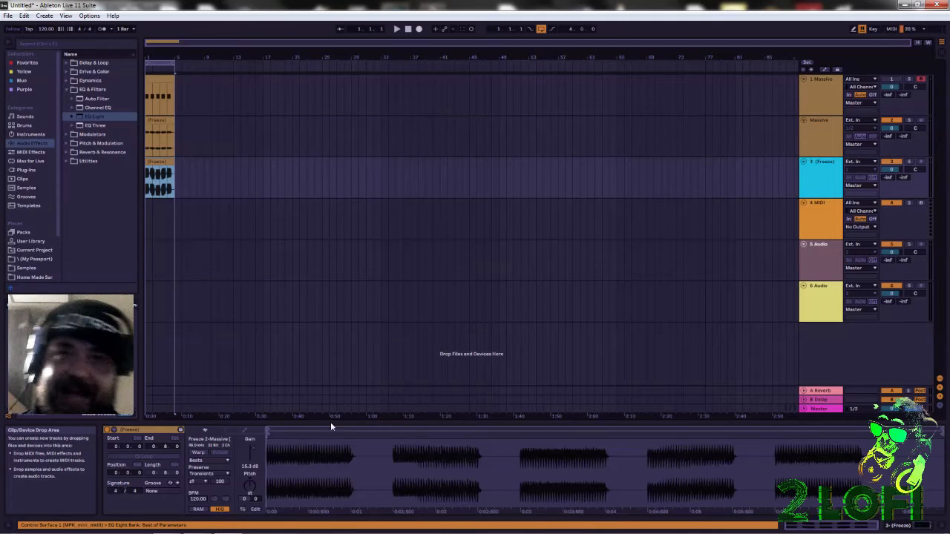
left_click(256, 452)
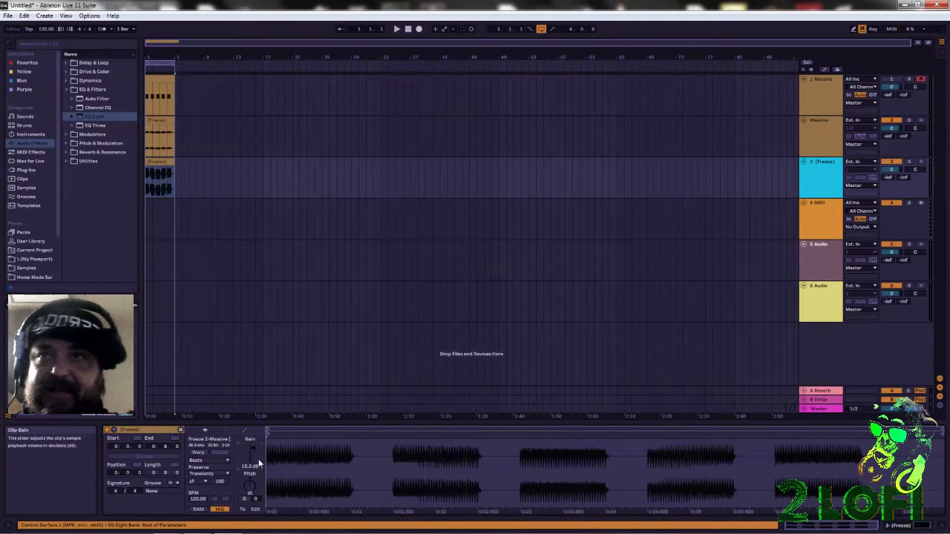
left_click_drag(252, 450, 252, 462)
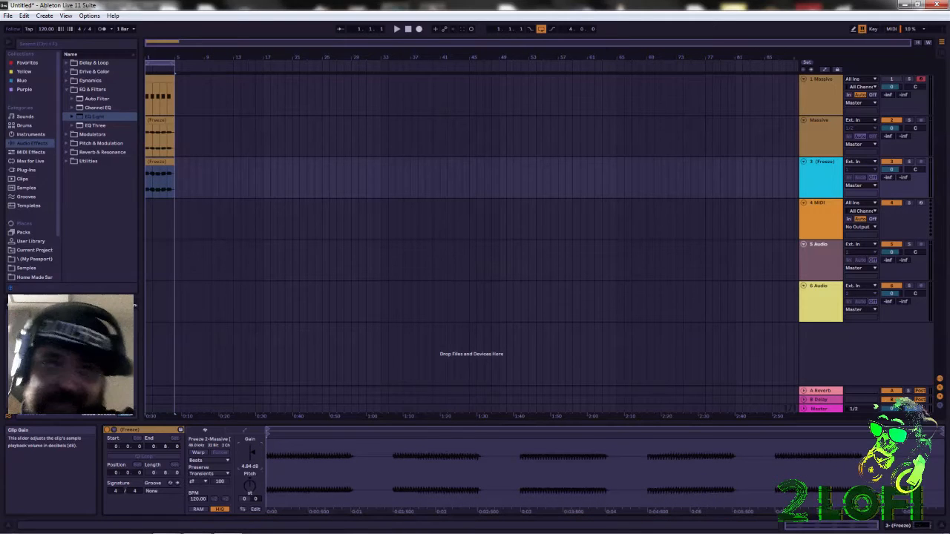
left_click_drag(252, 463, 252, 463)
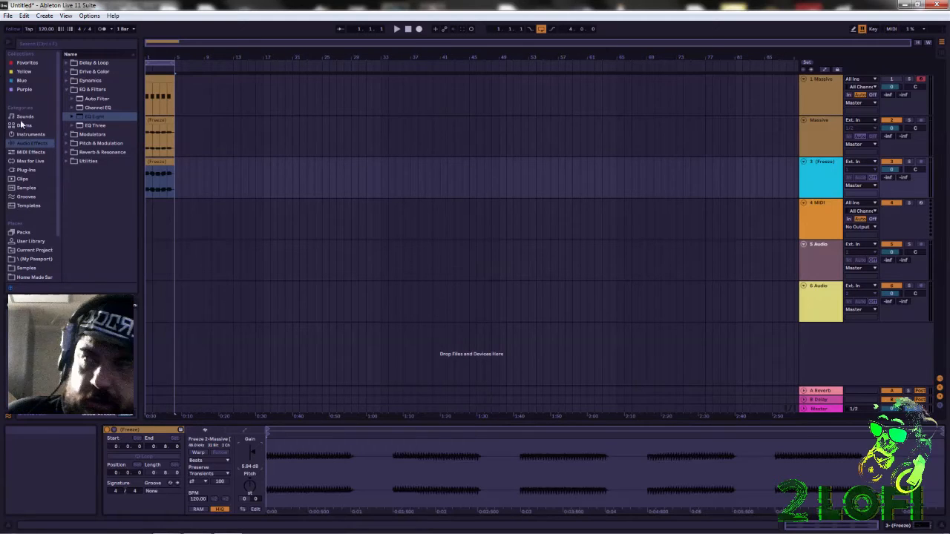
Step: Try a gain of 3.94 dB on the frozen clip of the second track, and reset it to 0 dB
left_click(166, 171)
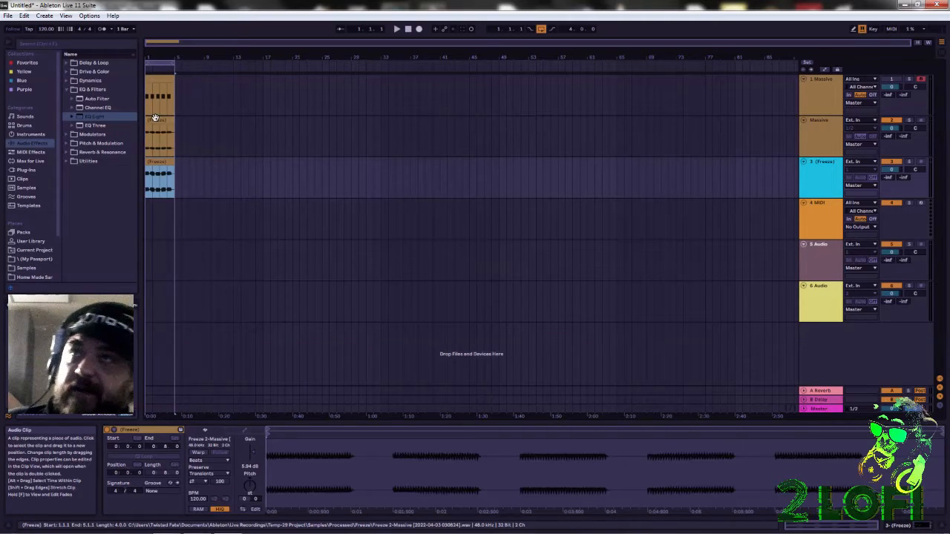
left_click(158, 137)
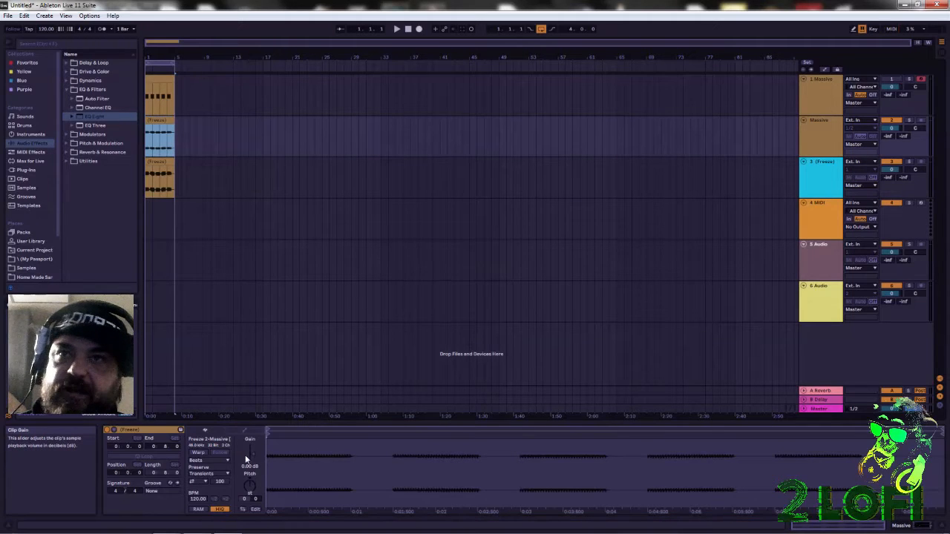
left_click_drag(250, 458, 251, 444)
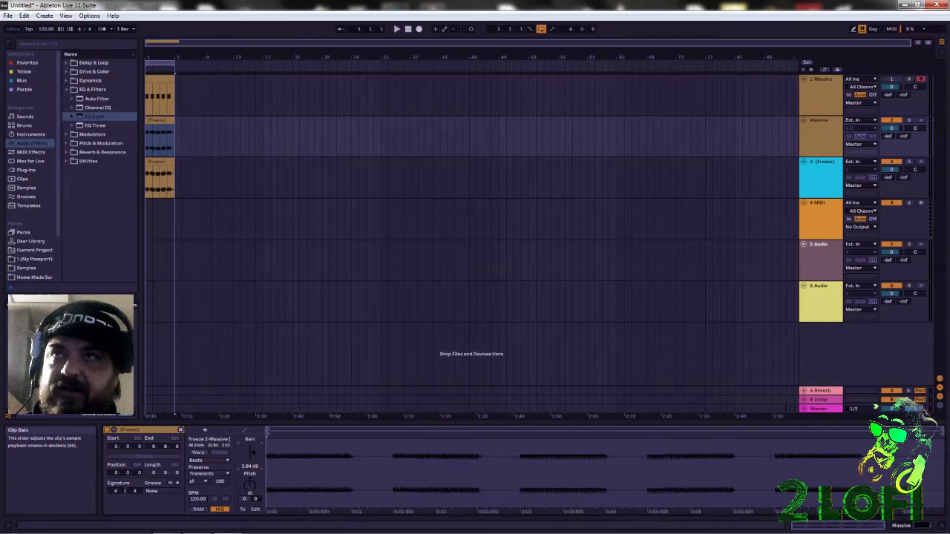
key("Delete")
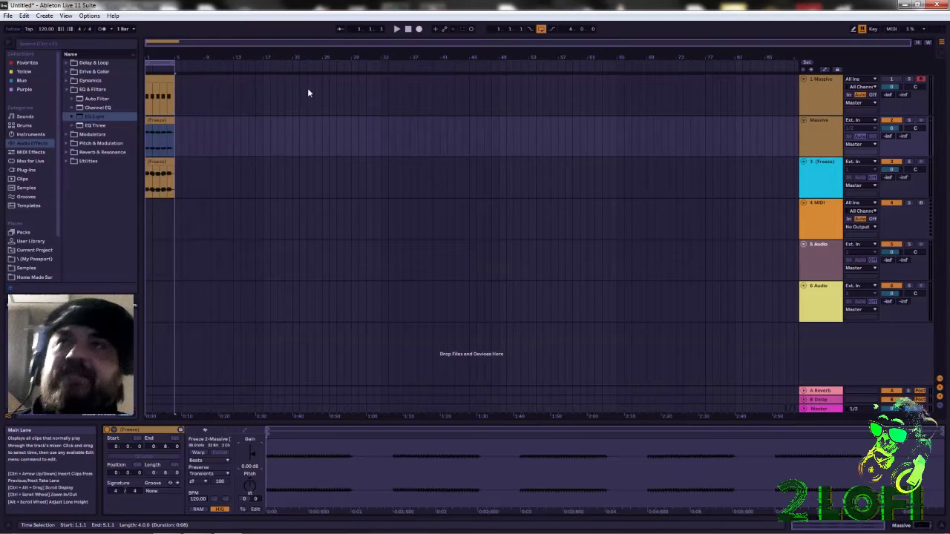
Step: Compare the EQ Eight curves on the two audio layers, and show the original Massive track's devices
left_click(820, 130)
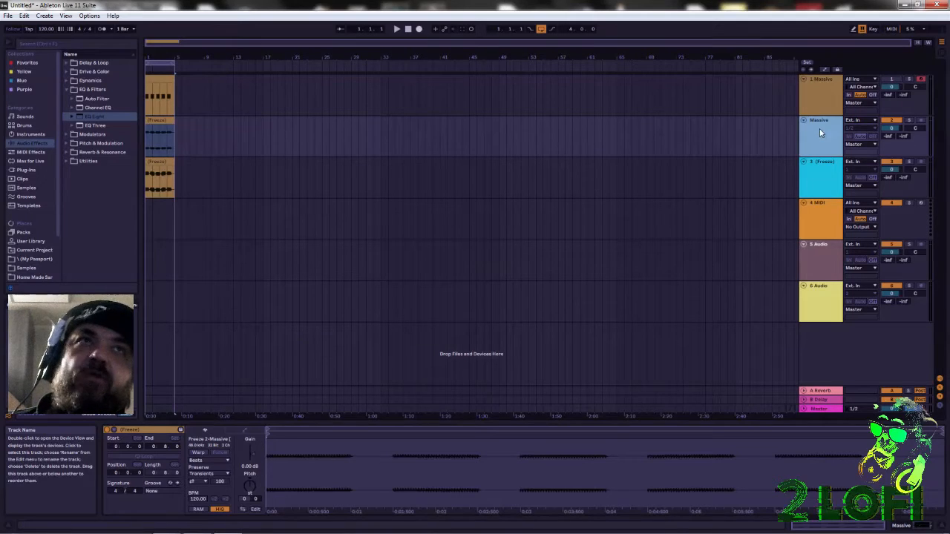
double_click(822, 135)
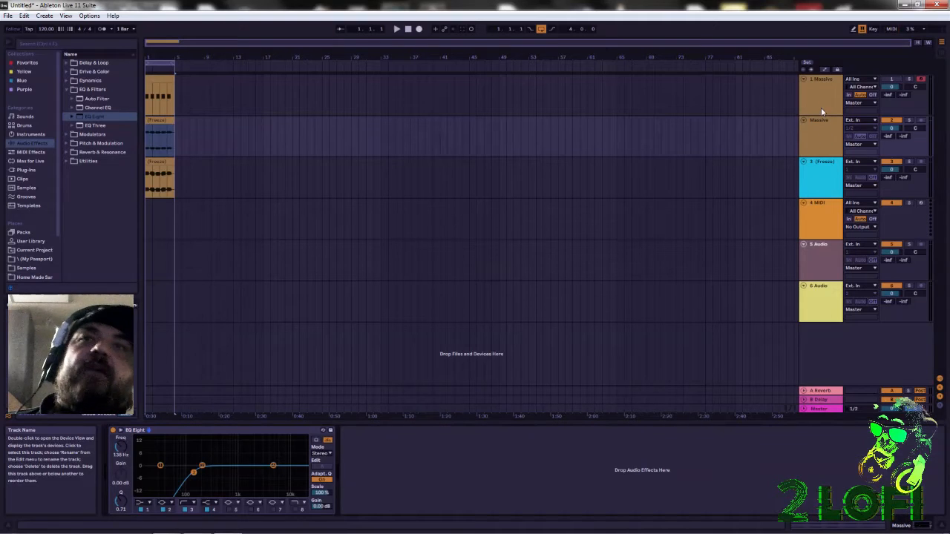
left_click(810, 178)
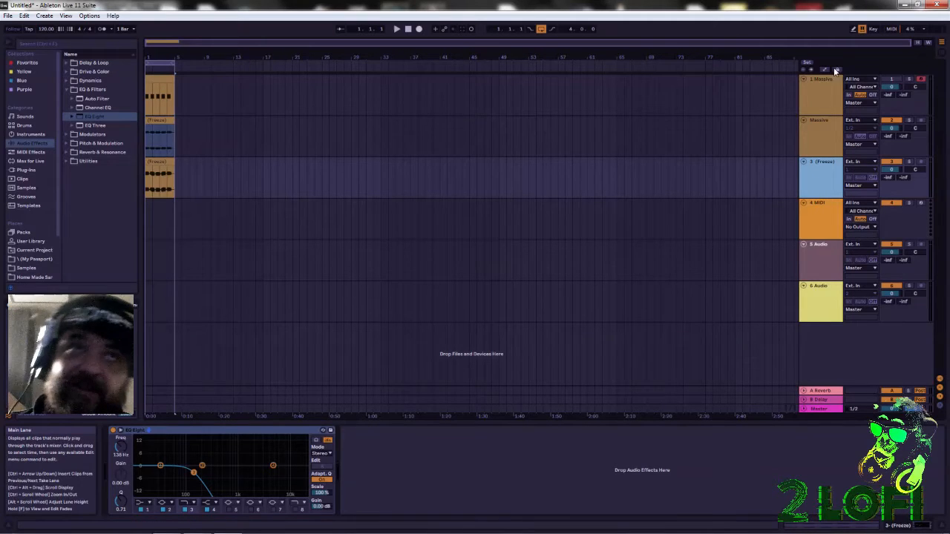
left_click(821, 104)
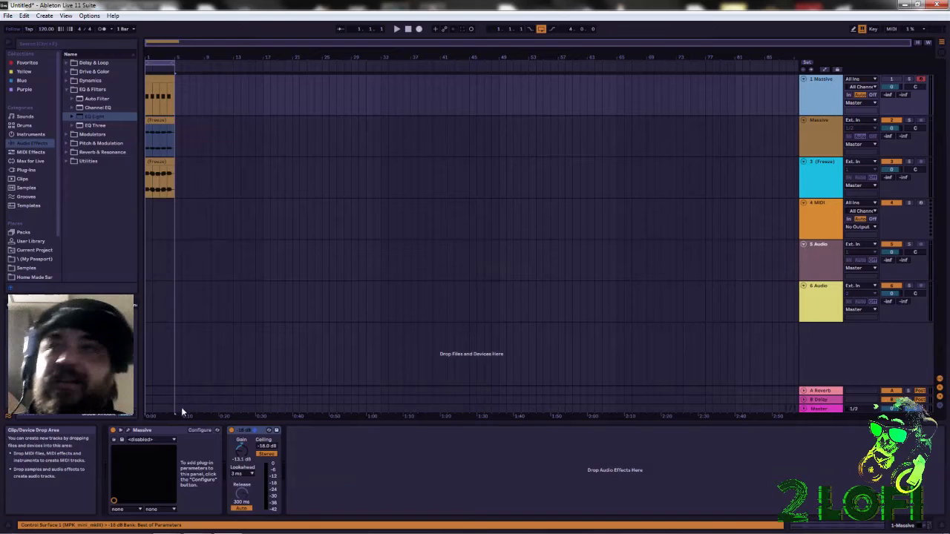
Step: Open the Massive synth window on the original track and move it up clear of the device chain
left_click(128, 432)
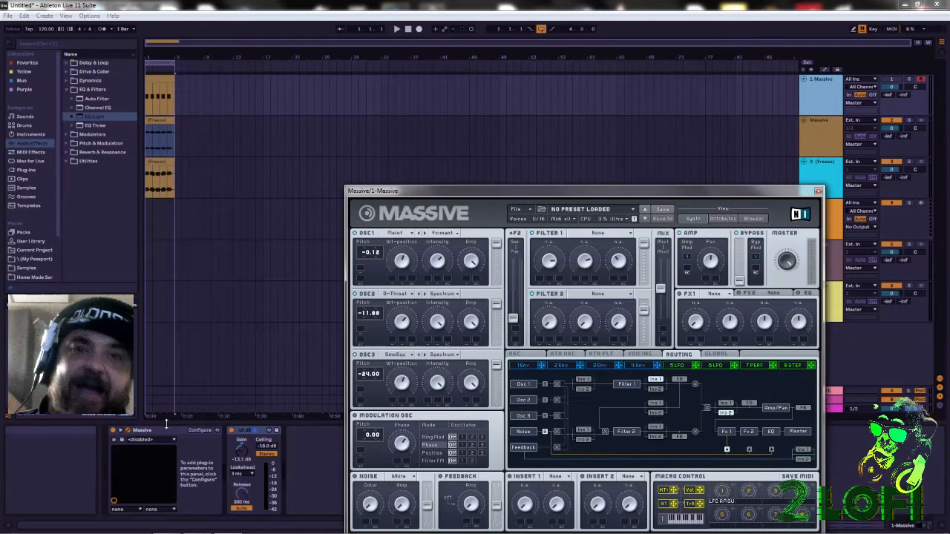
left_click_drag(441, 193, 328, 98)
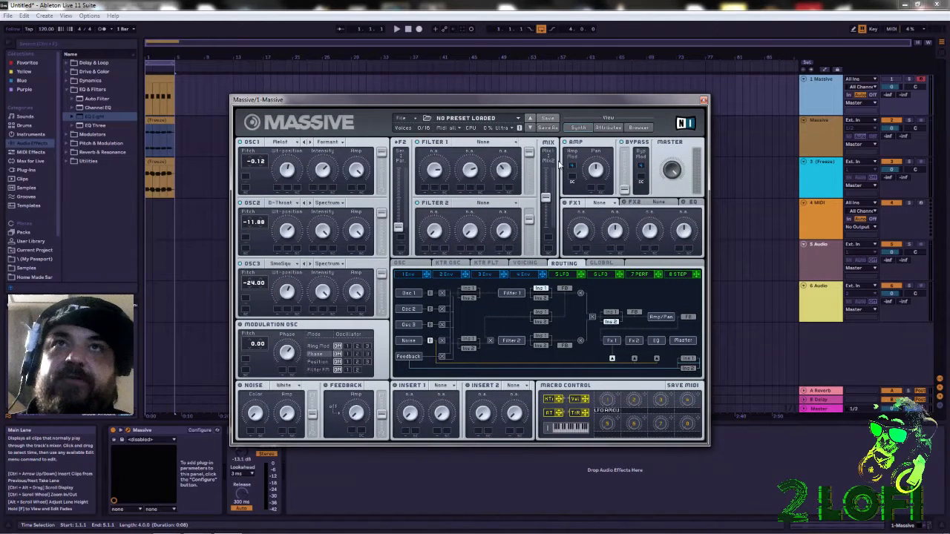
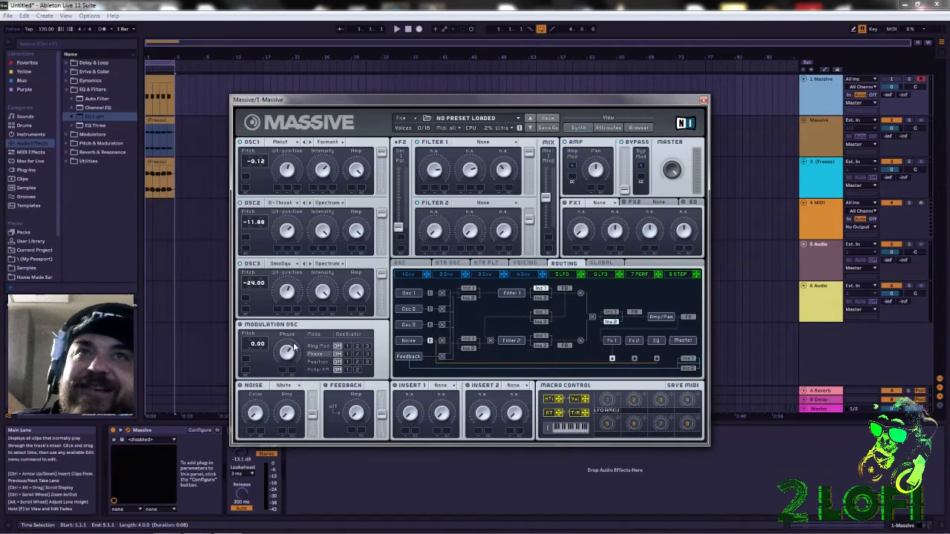
left_click_drag(417, 97, 415, 75)
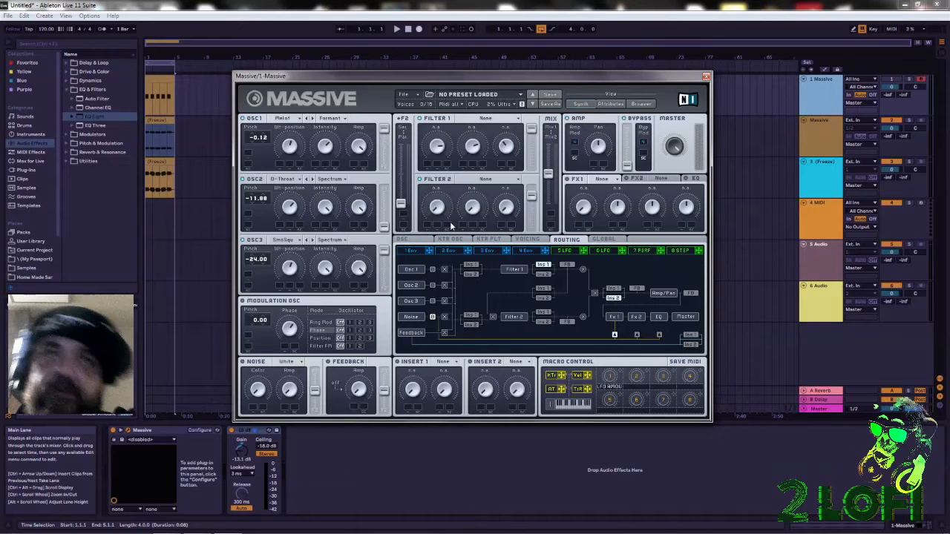
left_click_drag(404, 202, 437, 230)
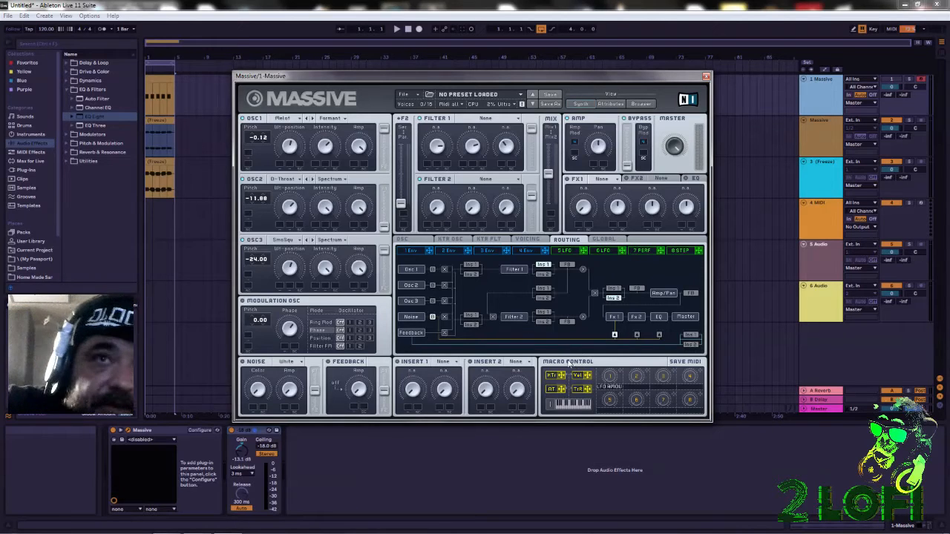
Step: Load the HP LP Filter into both Insert 1 and Insert 2 of Massive
left_click(439, 362)
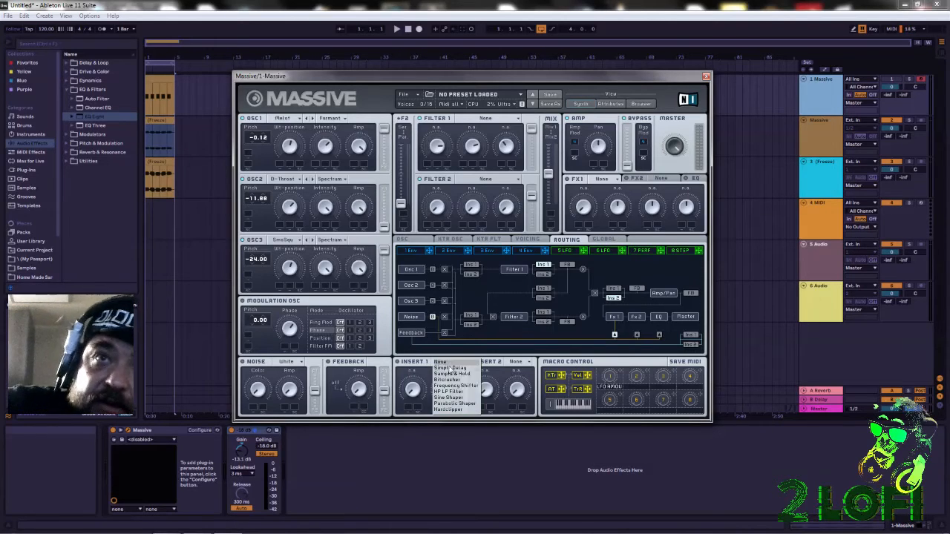
left_click(454, 391)
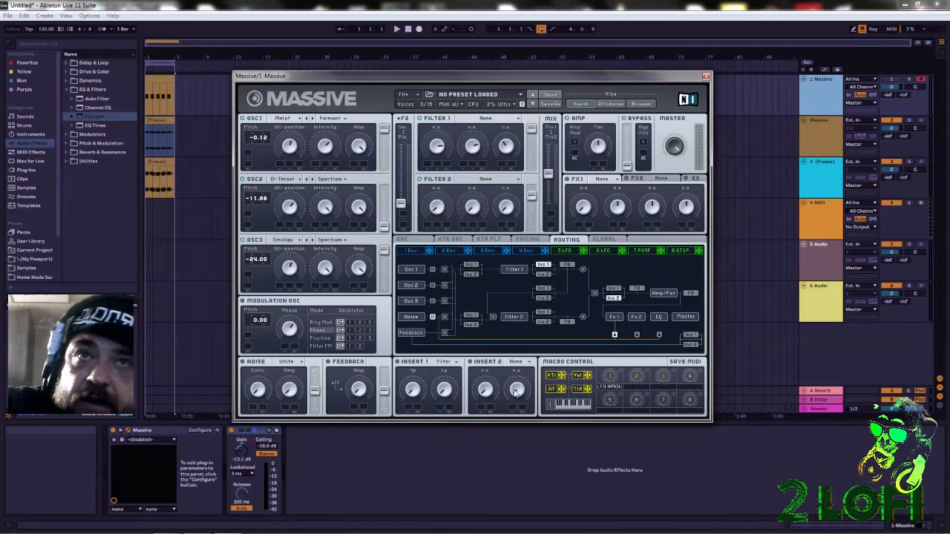
left_click(519, 362)
left_click(525, 392)
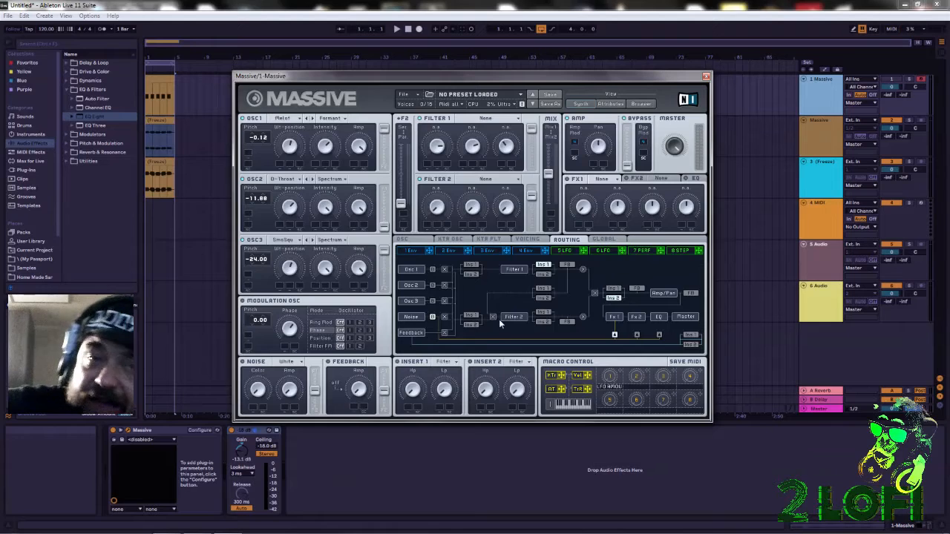
Step: Set both Insert 1 and Insert 2 of Massive back to None
left_click(525, 361)
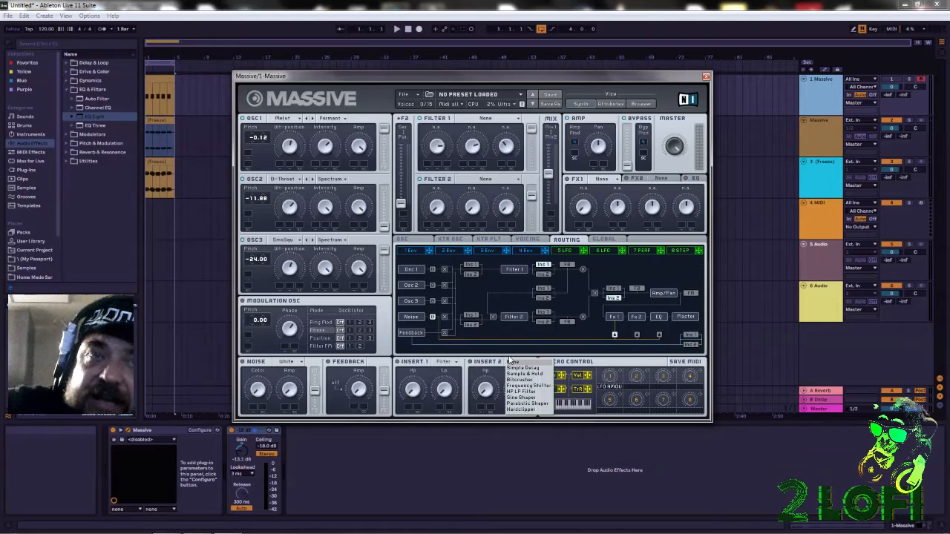
left_click(451, 364)
left_click(454, 364)
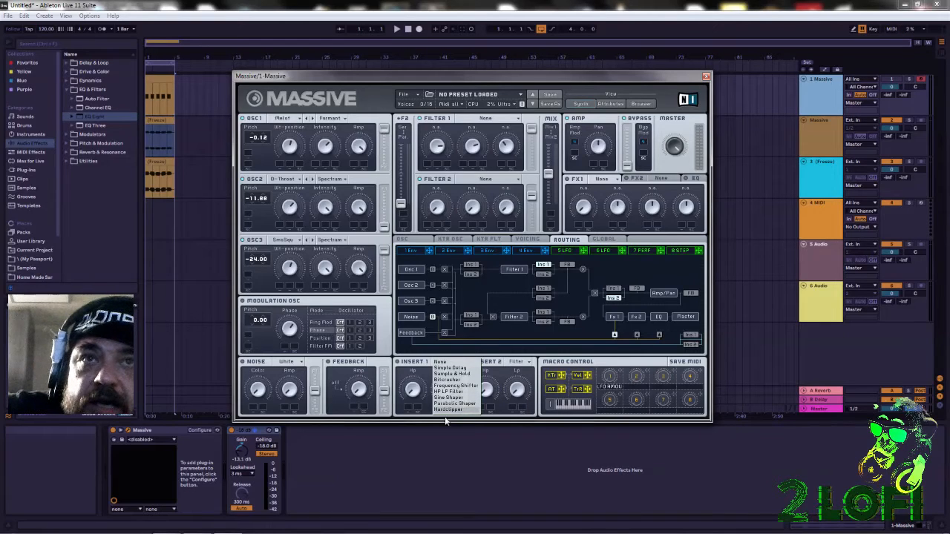
left_click(444, 362)
left_click(525, 363)
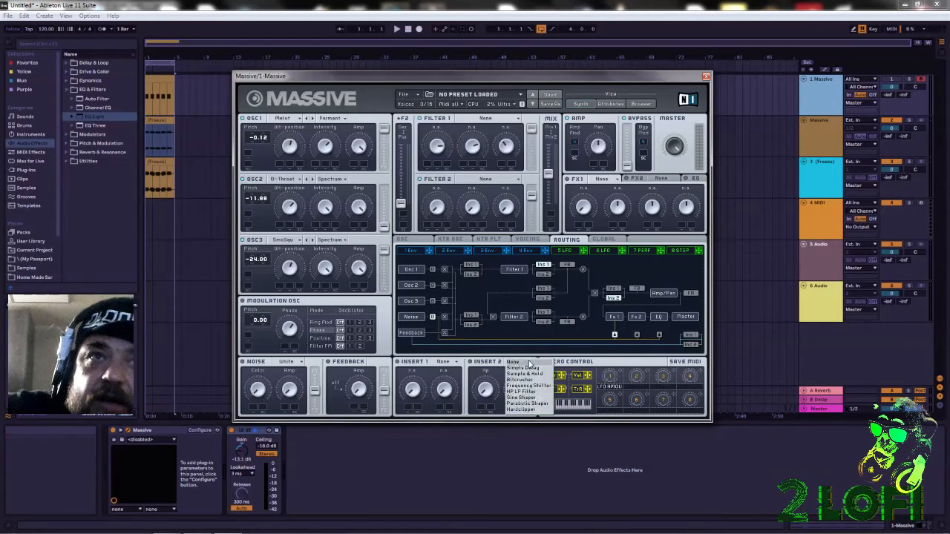
left_click(523, 368)
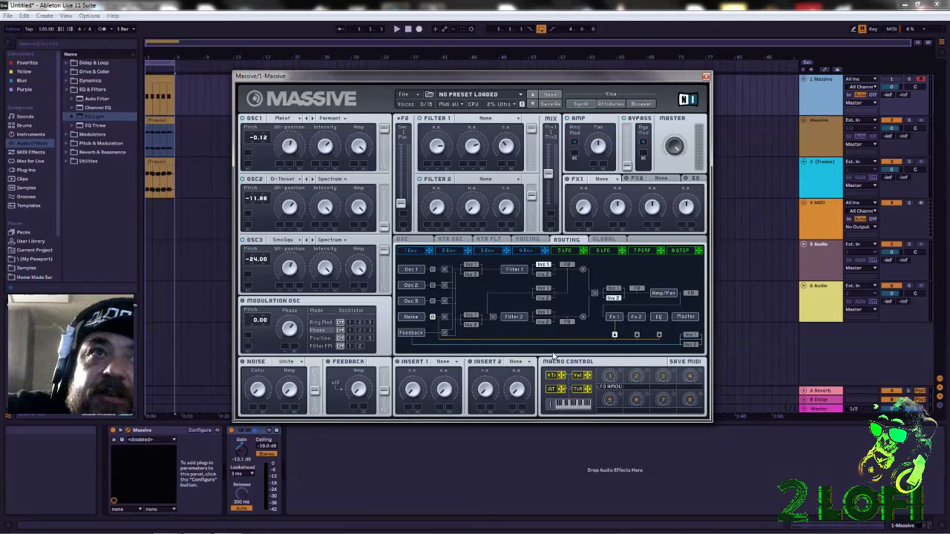
Step: Examine Massive's FX1 and FX2 effect choices, its EQ controls, and the modulation oscillator's Ring Mod and Phase modes
left_click(615, 181)
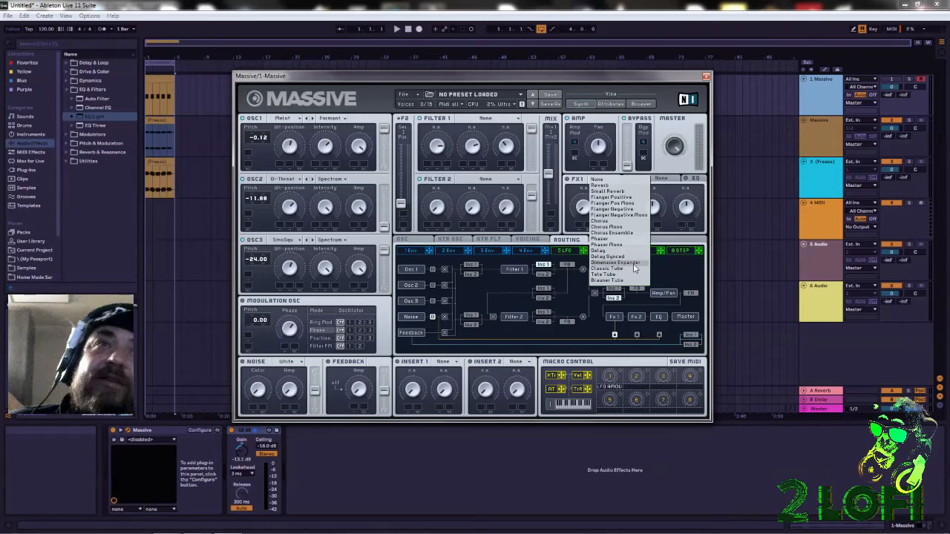
left_click(667, 179)
left_click(662, 179)
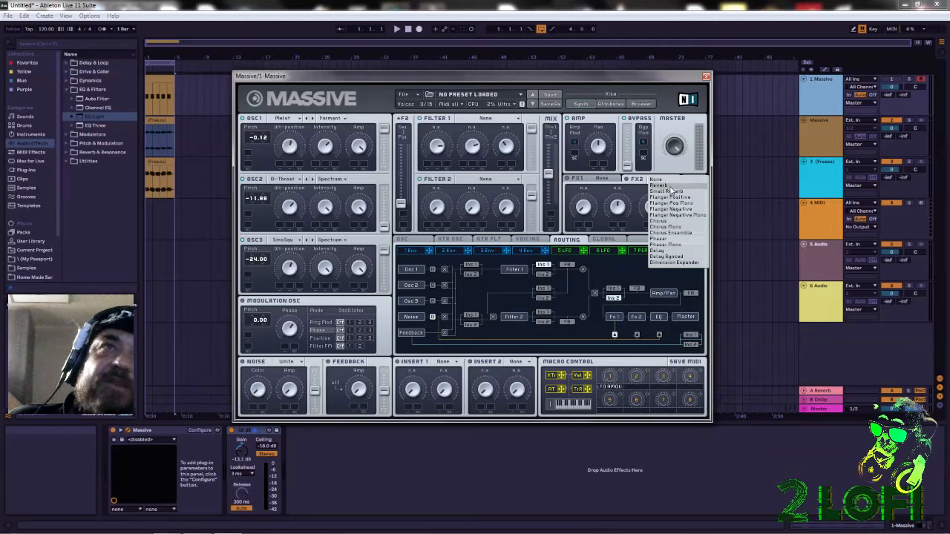
left_click(618, 282)
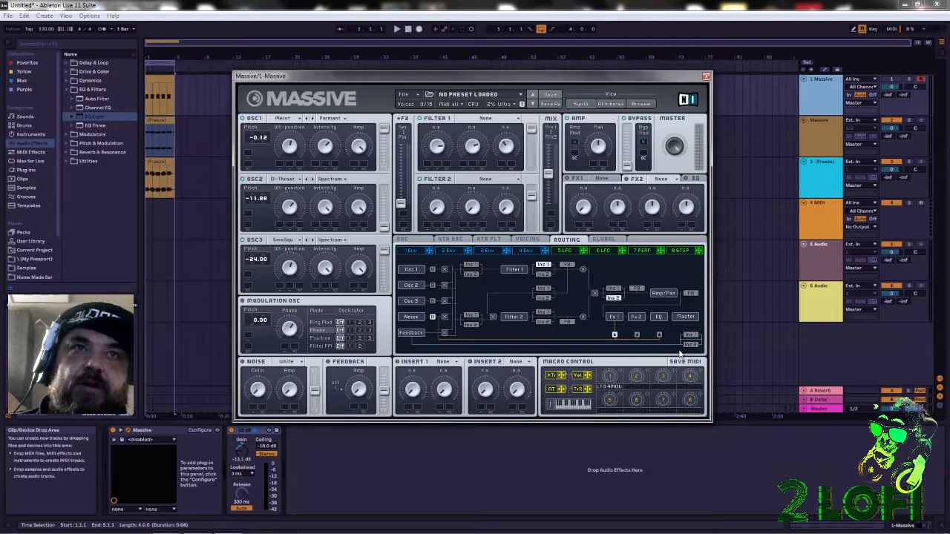
left_click(687, 181)
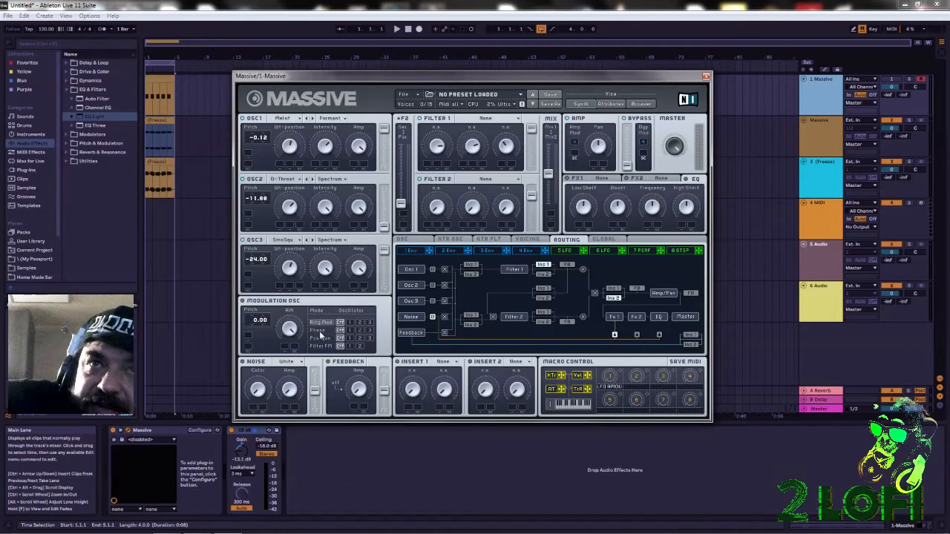
left_click(318, 330)
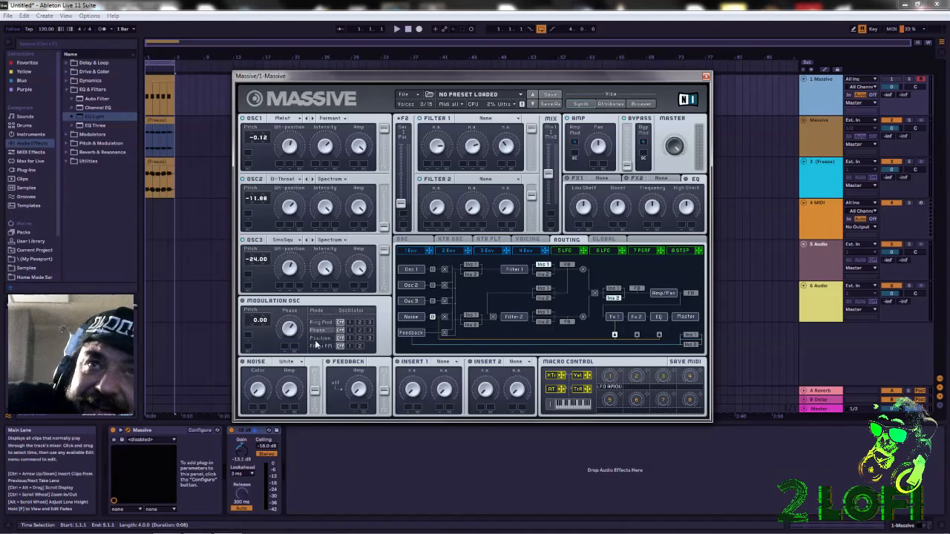
Step: Set the modulation oscillator to Position mode targeting oscillator 2, with a pitch of 36.00
left_click(317, 338)
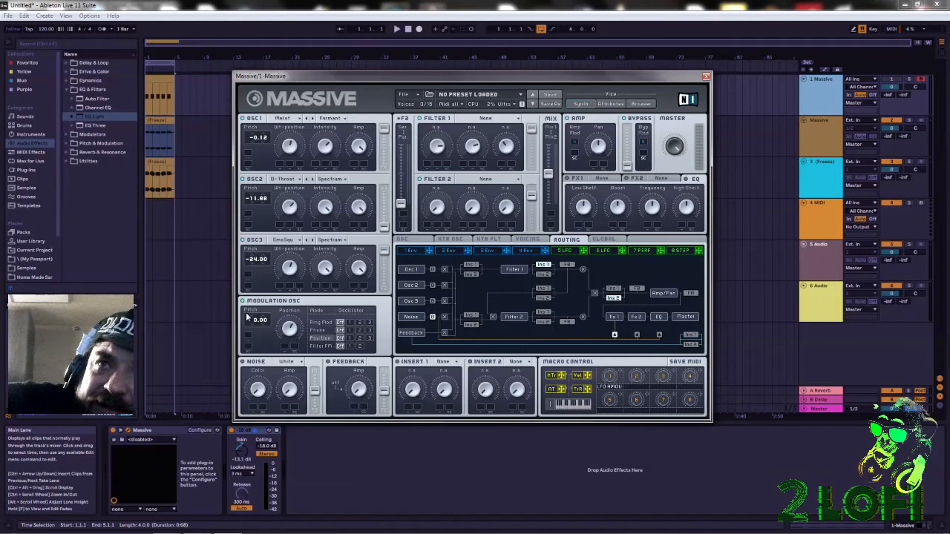
left_click(360, 339)
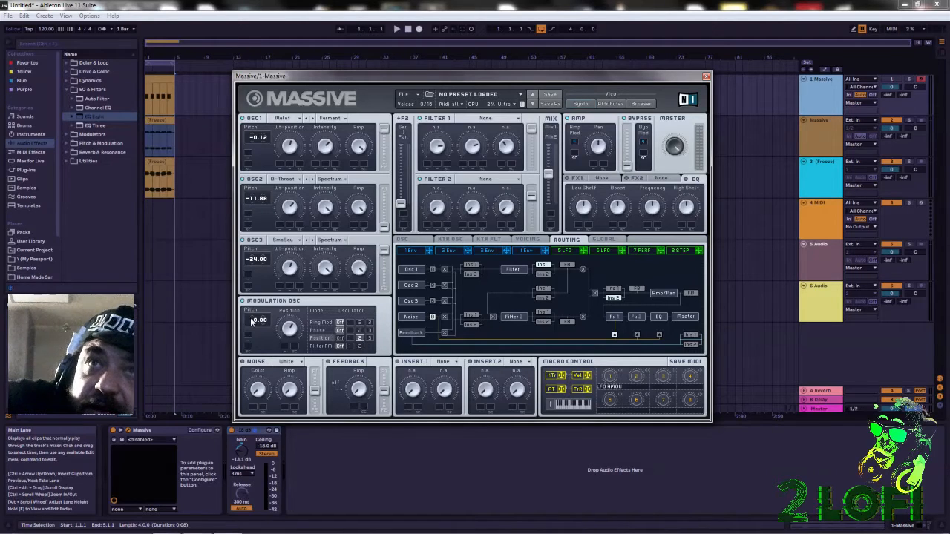
left_click_drag(254, 321, 252, 287)
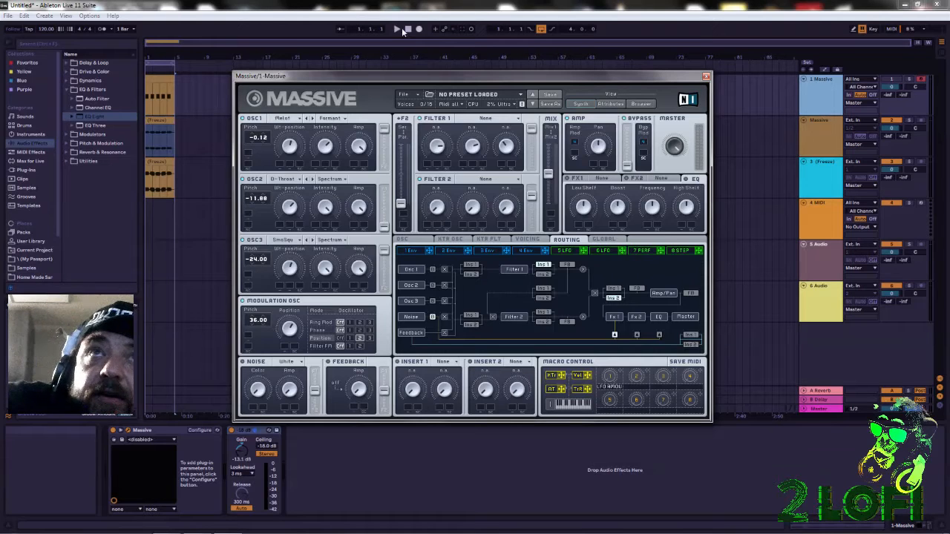
Step: Switch the active tracks from the two frozen layers to the original 1 Massive track and play it back
left_click(891, 80)
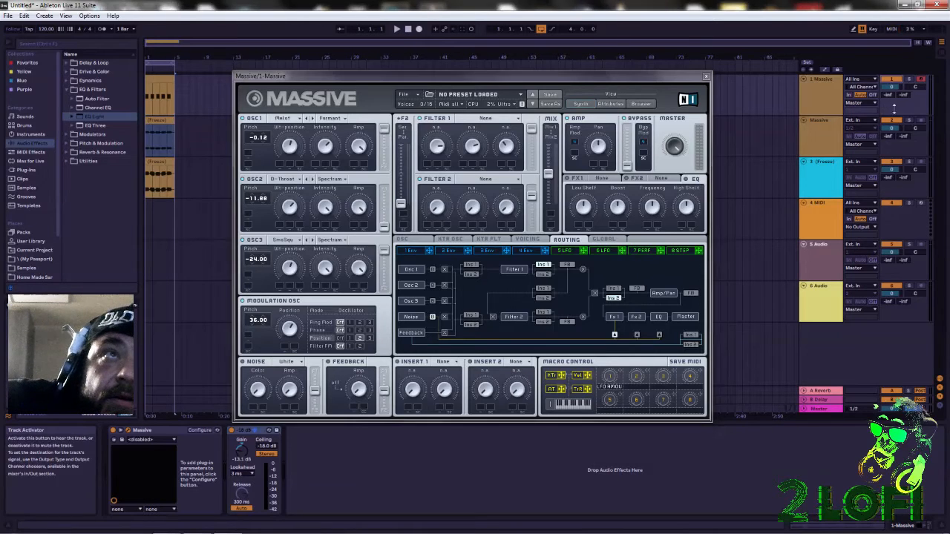
left_click(894, 121)
left_click(896, 163)
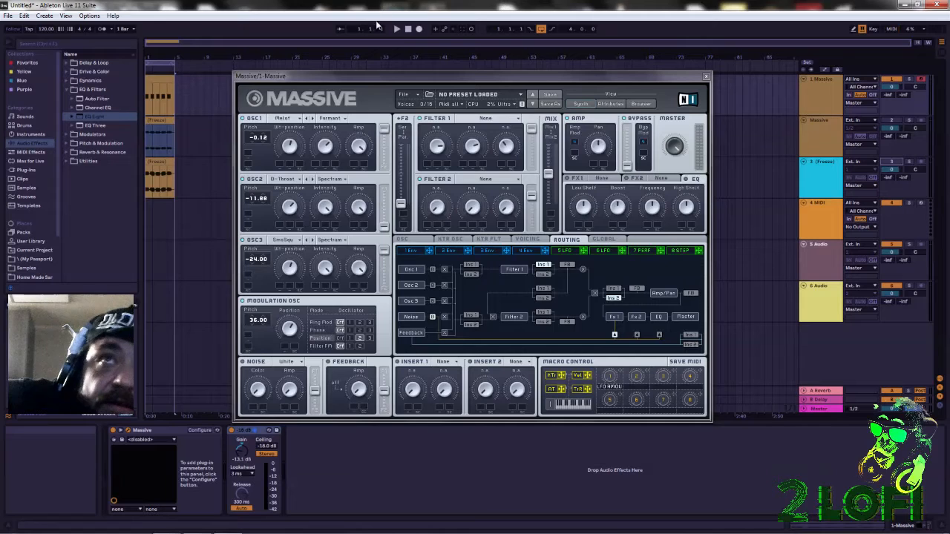
left_click(397, 29)
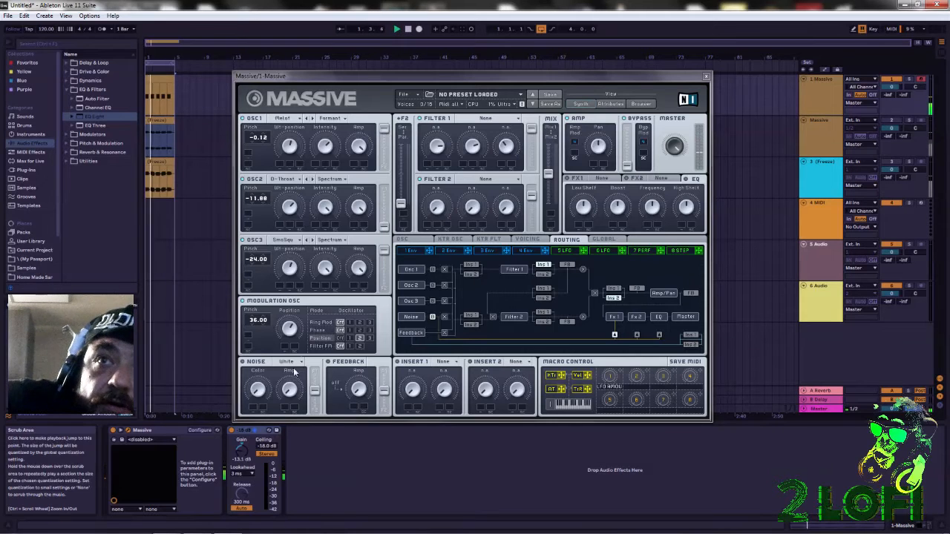
Step: Load the Hardclipper into Insert 2 of Massive
left_click(302, 364)
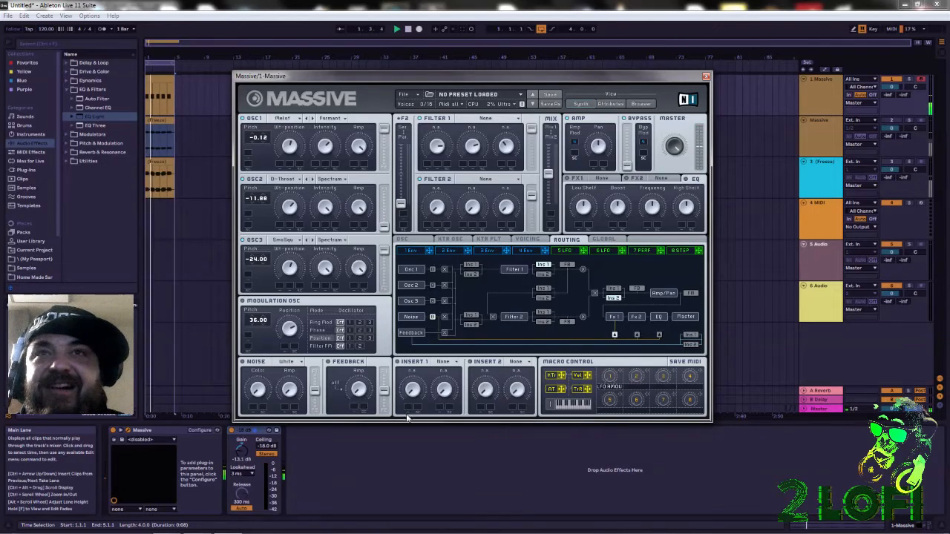
left_click(438, 363)
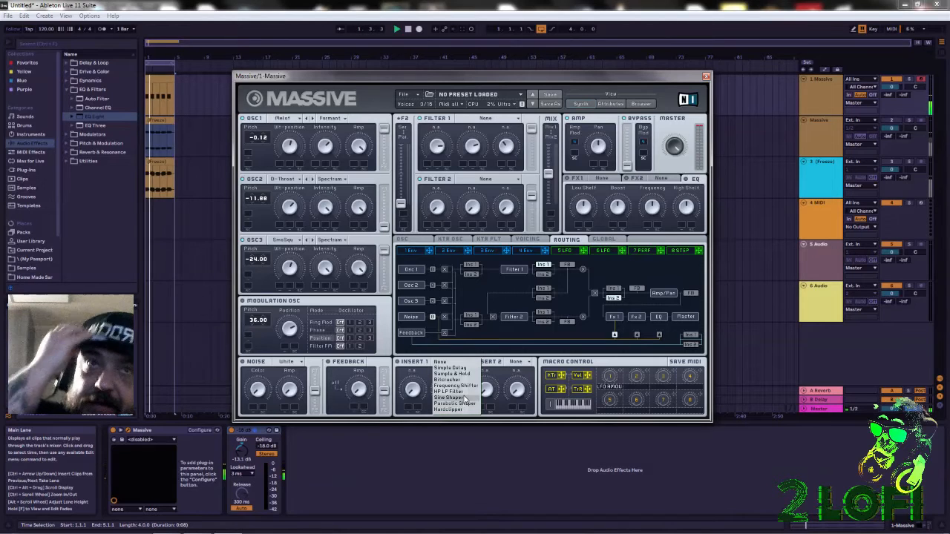
left_click(521, 365)
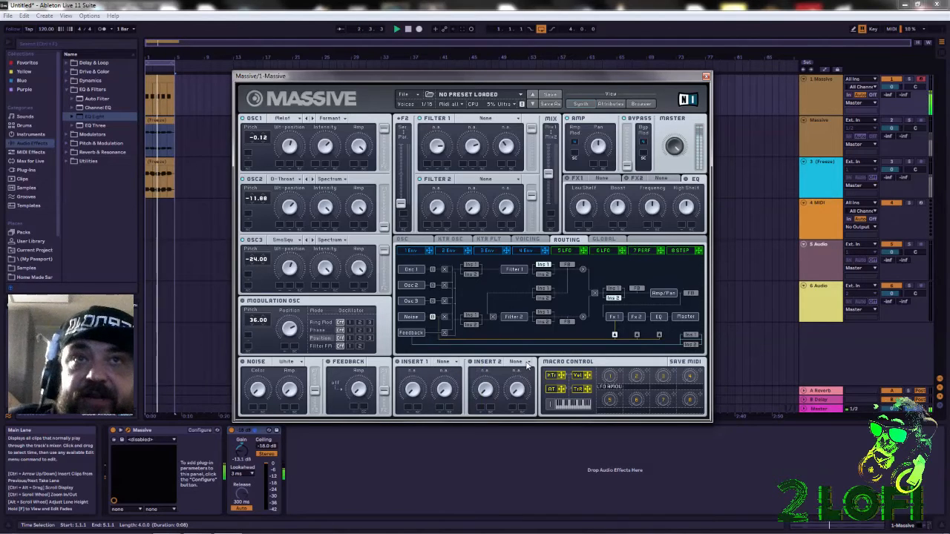
left_click(521, 364)
left_click(528, 411)
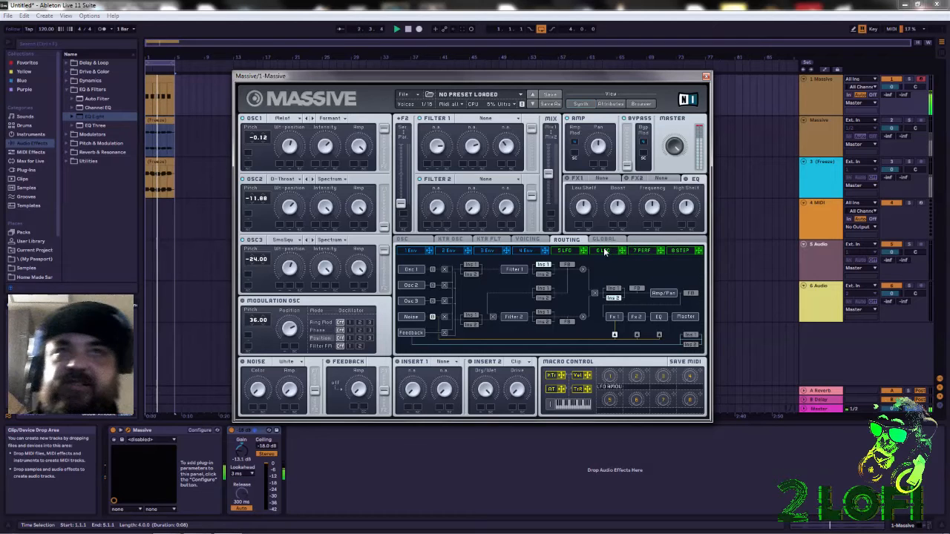
Step: Turn on Restart via Gate for the oscillator phases and slightly offset the start phases of oscillators 1 to 3
left_click(403, 239)
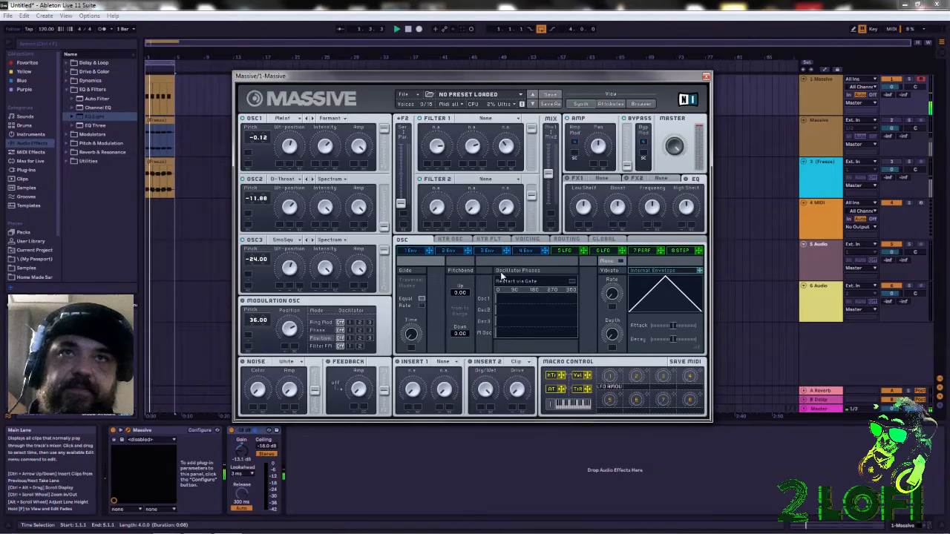
left_click(572, 283)
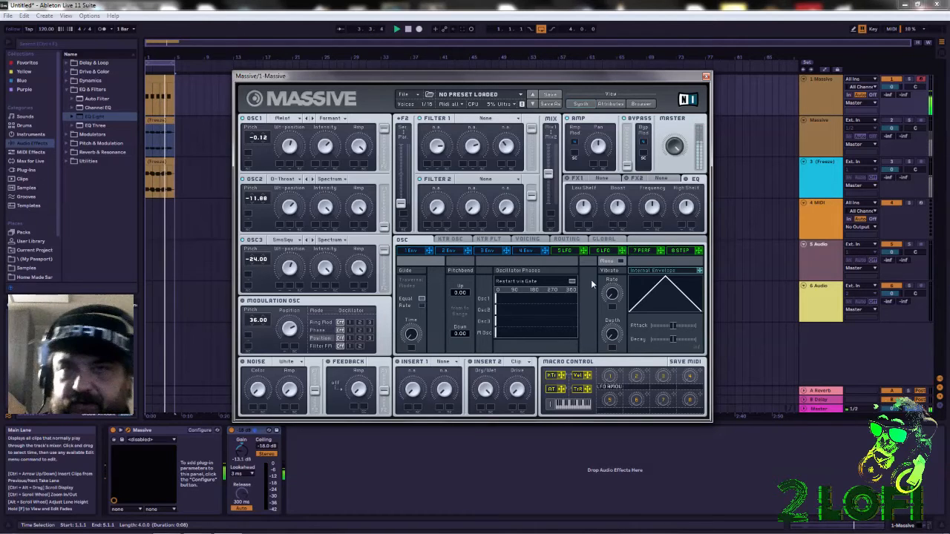
left_click(534, 240)
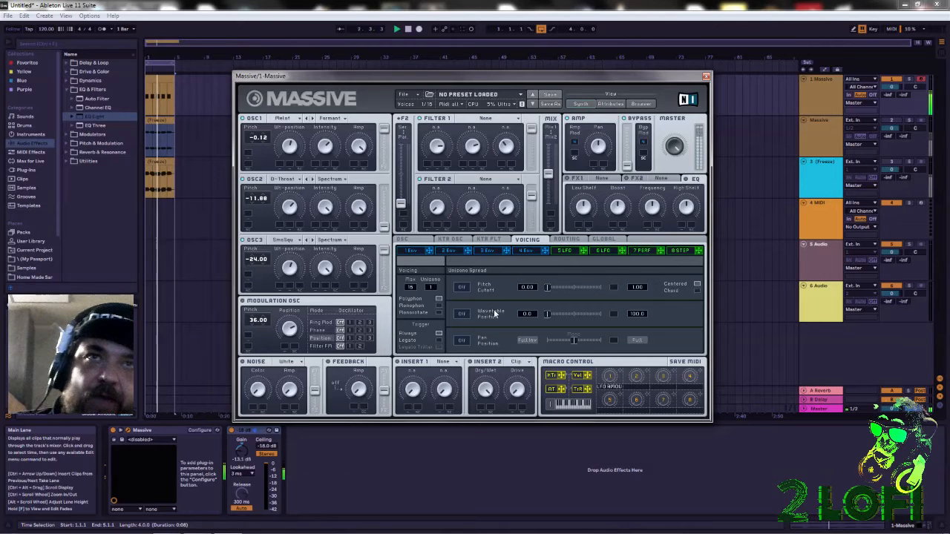
left_click(420, 240)
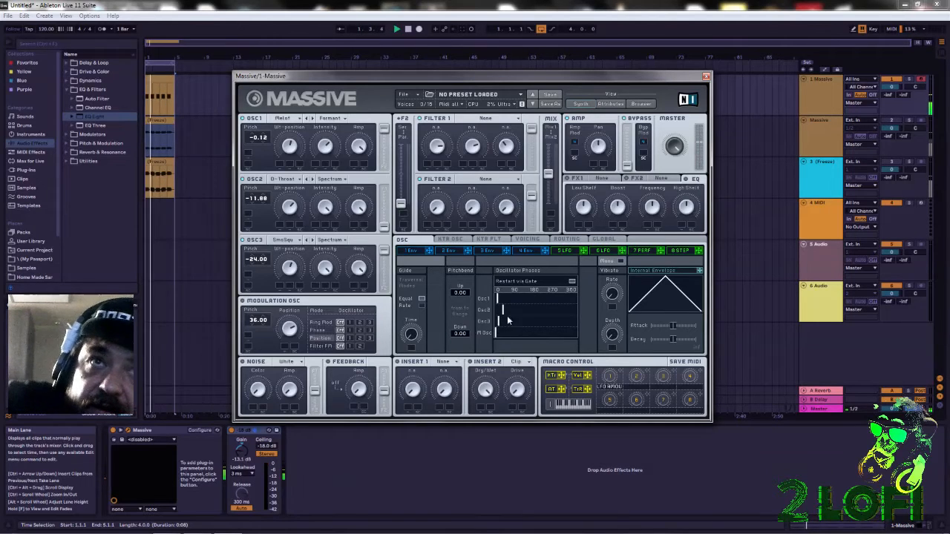
Step: Set Massive's unison voice count to 4
left_click(566, 240)
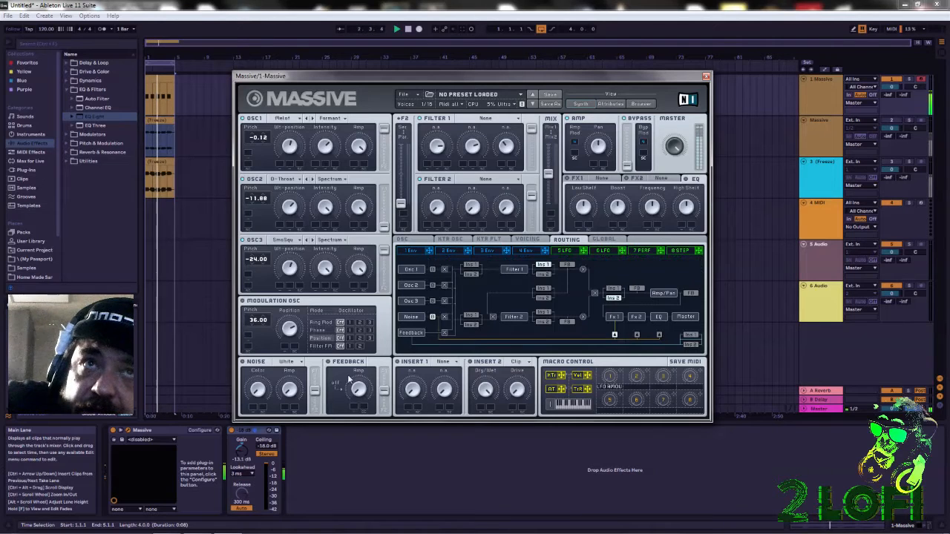
left_click(524, 242)
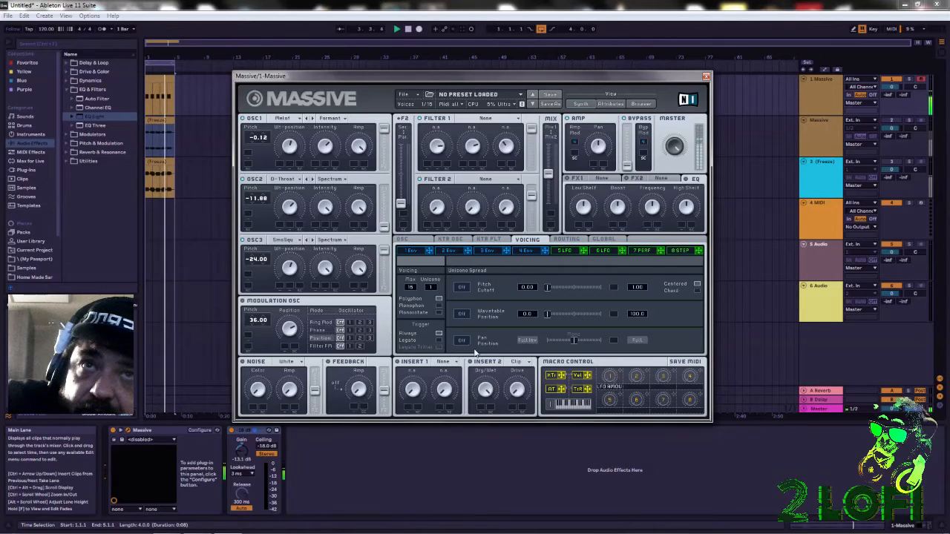
left_click_drag(432, 287, 437, 272)
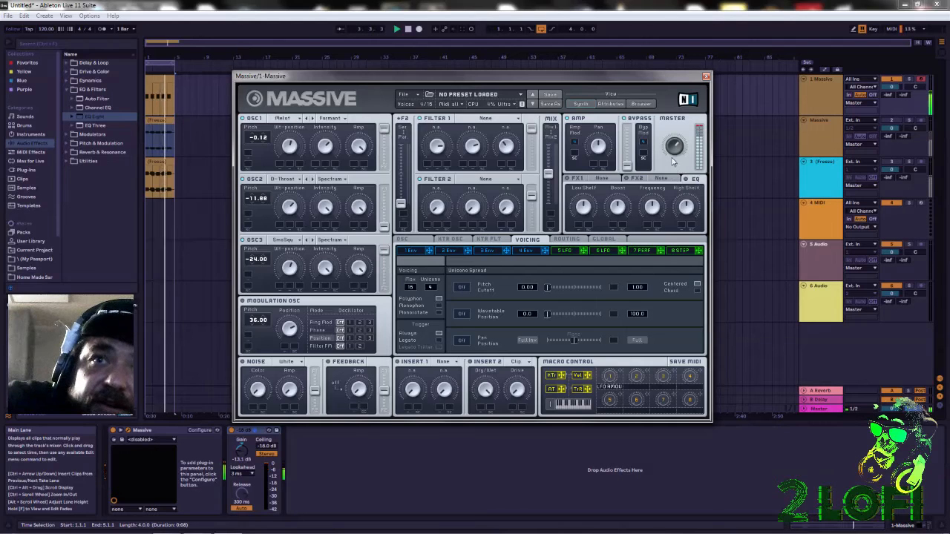
Step: Try the unison Pan Position spread with a small slider adjustment, and switch it back off
left_click(461, 340)
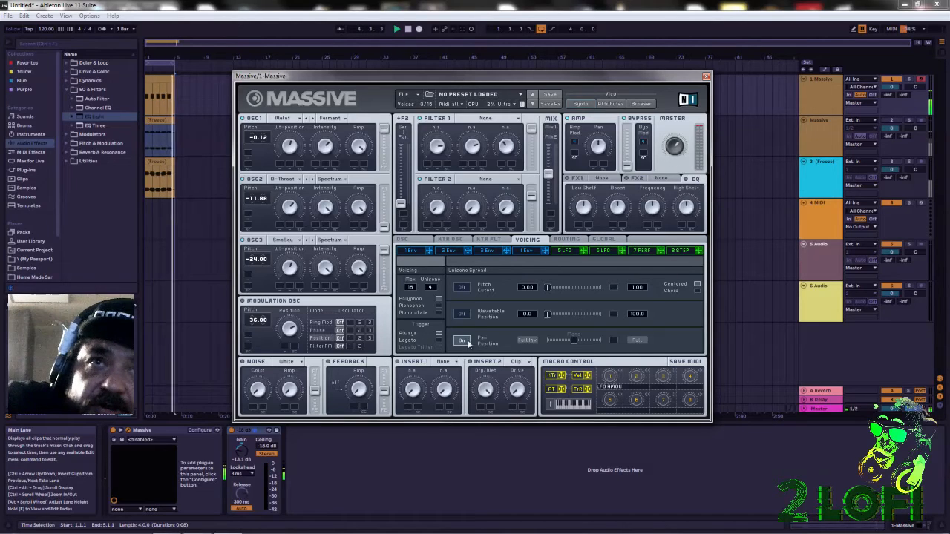
mouse_move(575, 340)
left_mouse_down()
mouse_move(548, 343)
mouse_move(603, 342)
mouse_move(544, 341)
mouse_move(604, 340)
mouse_move(558, 341)
mouse_move(570, 341)
left_mouse_up()
right_click(570, 341)
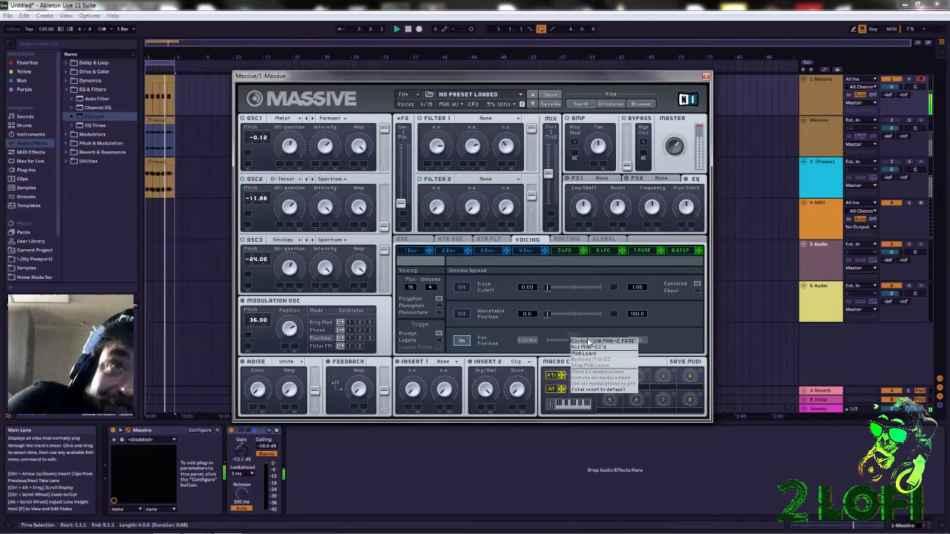
left_click(590, 334)
left_click(463, 341)
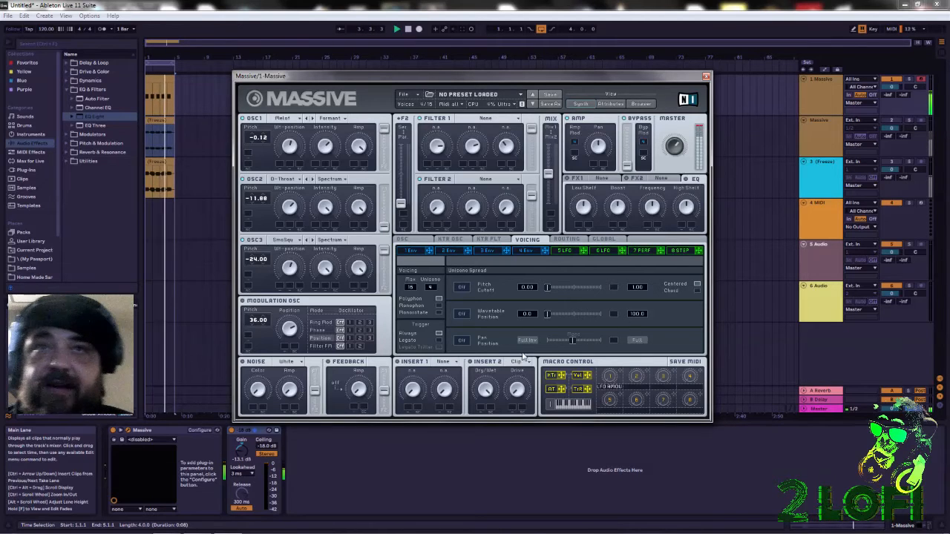
Step: Raise the unison voice count back to 4 after checking the oscillator phase settings
left_click(426, 243)
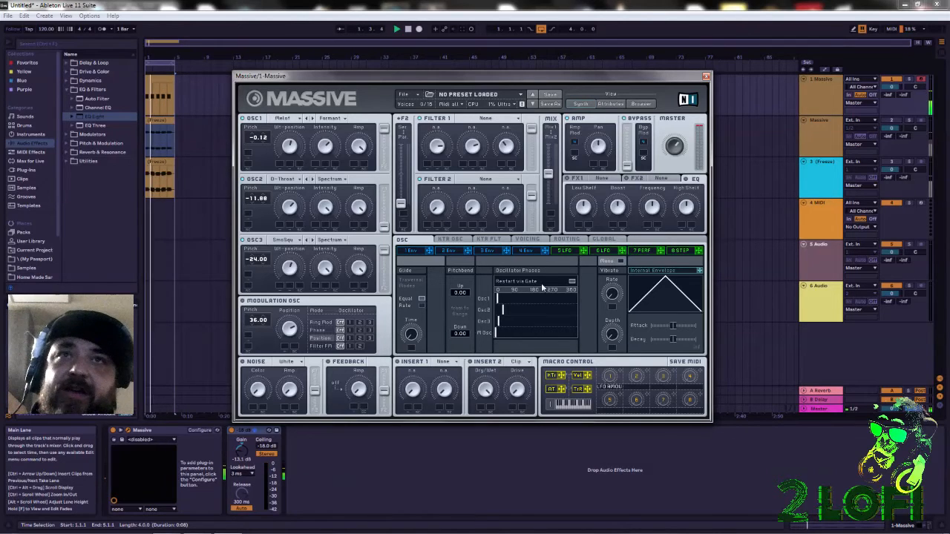
left_click(532, 239)
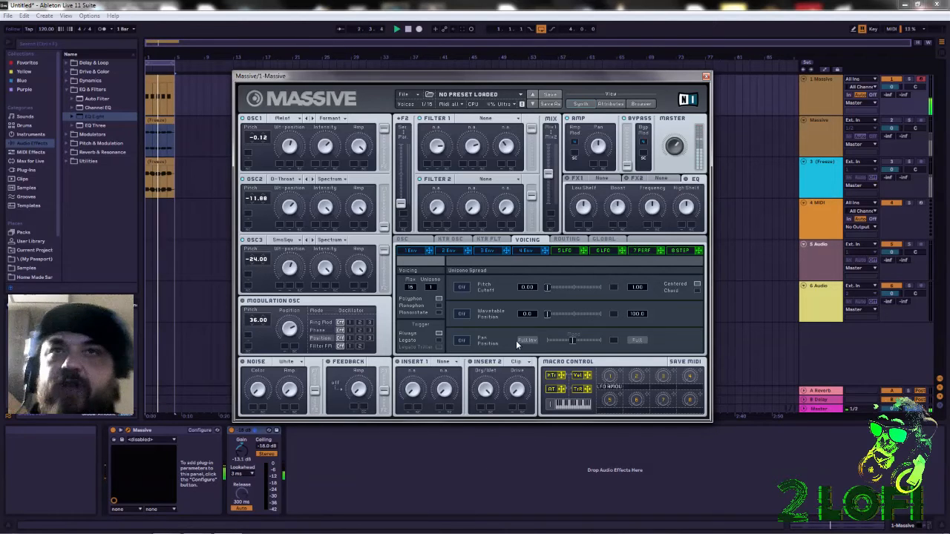
left_click_drag(434, 290, 437, 283)
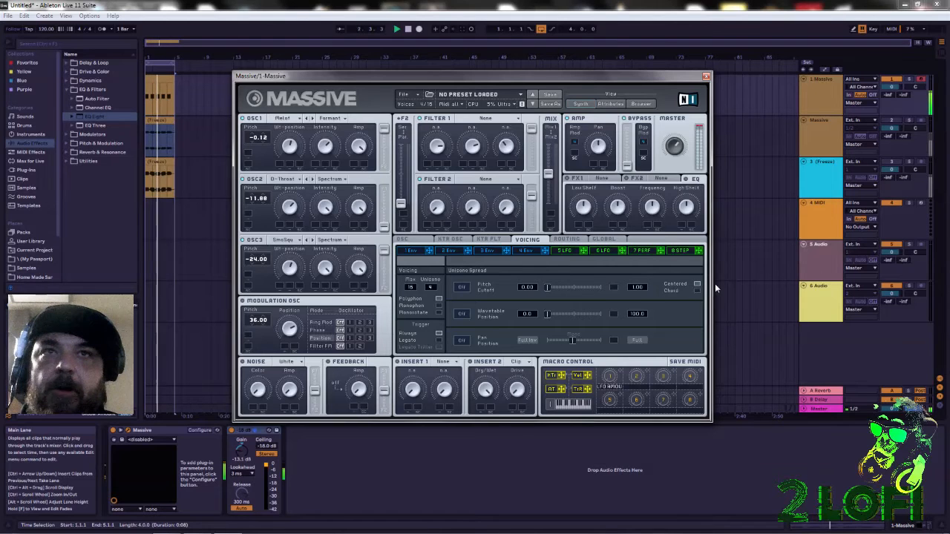
Step: Turn off Restart via Gate for the oscillator phases and audition the unison Pan Position spread on and off
left_click(402, 240)
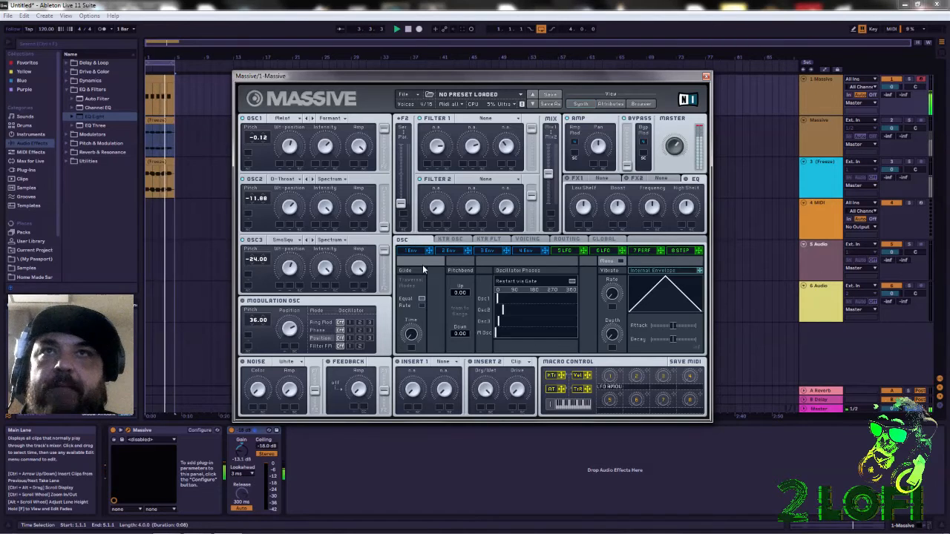
left_click(571, 282)
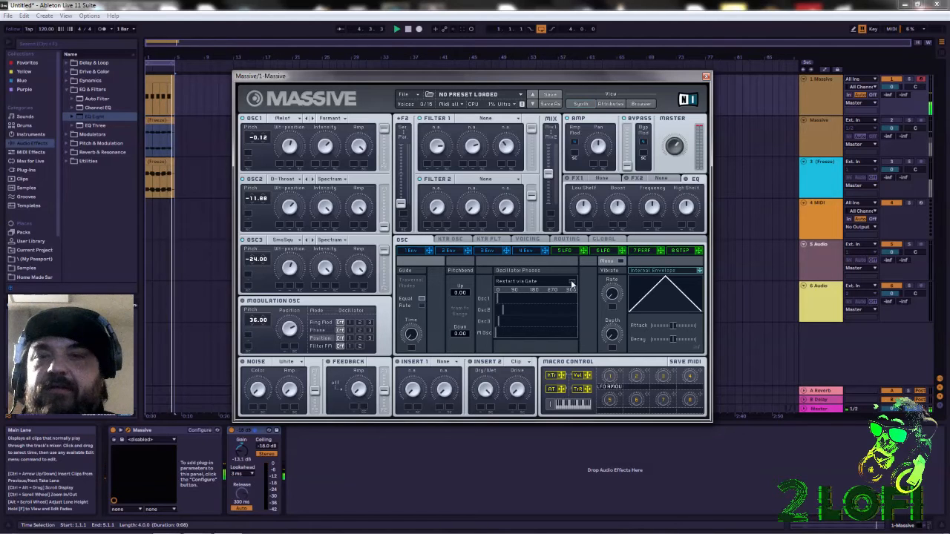
left_click(527, 239)
left_click(461, 340)
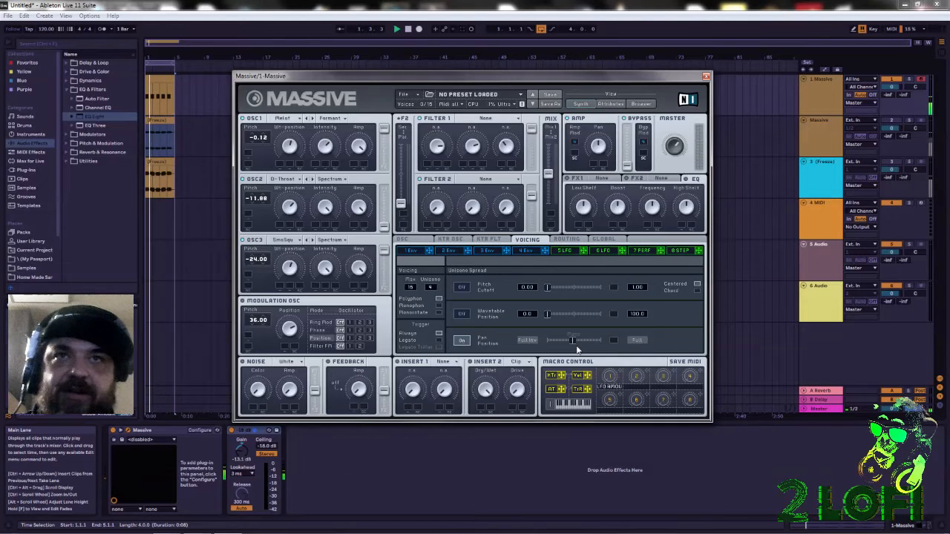
left_click_drag(552, 339, 575, 353)
left_click(462, 340)
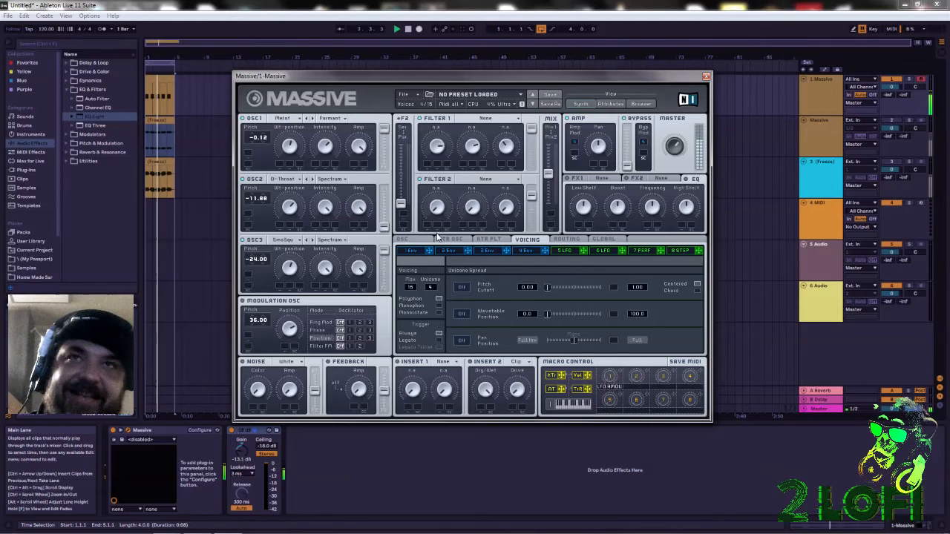
left_click(409, 240)
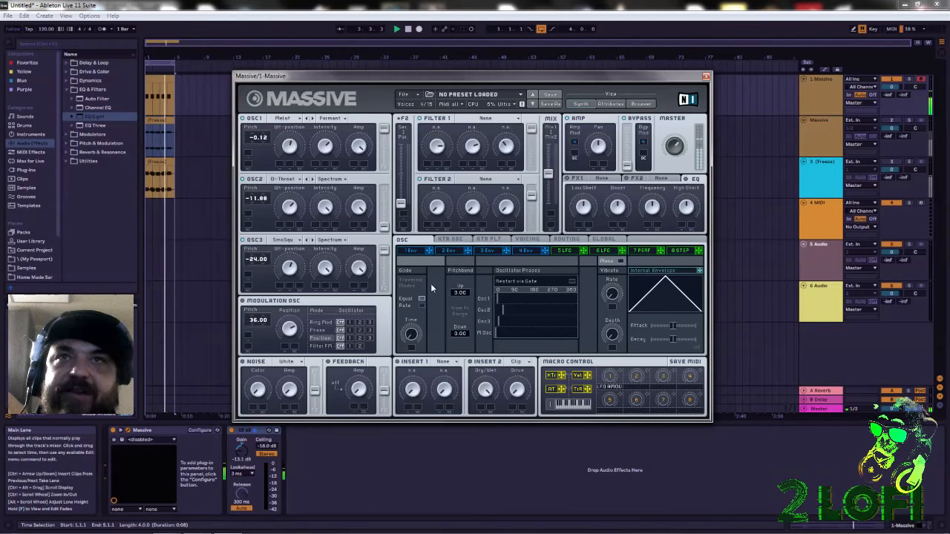
left_click(528, 240)
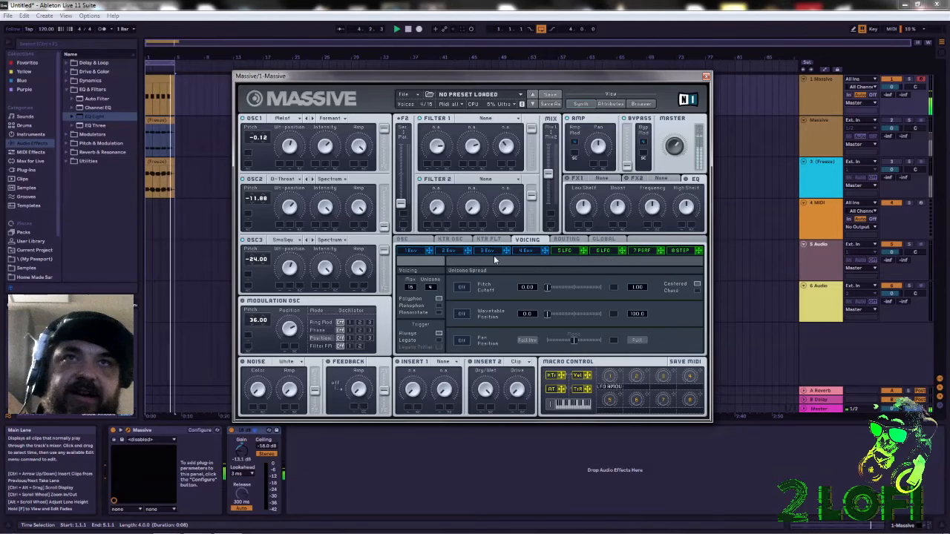
left_click(459, 241)
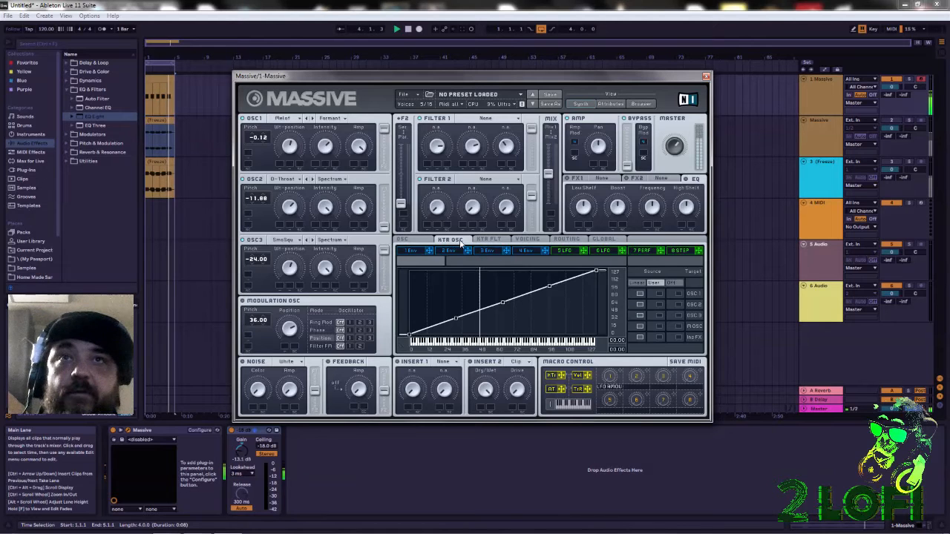
Step: Turn Restart via Gate back on and set the pitchbend range to 12.00 up and -12.00 down
left_click(413, 239)
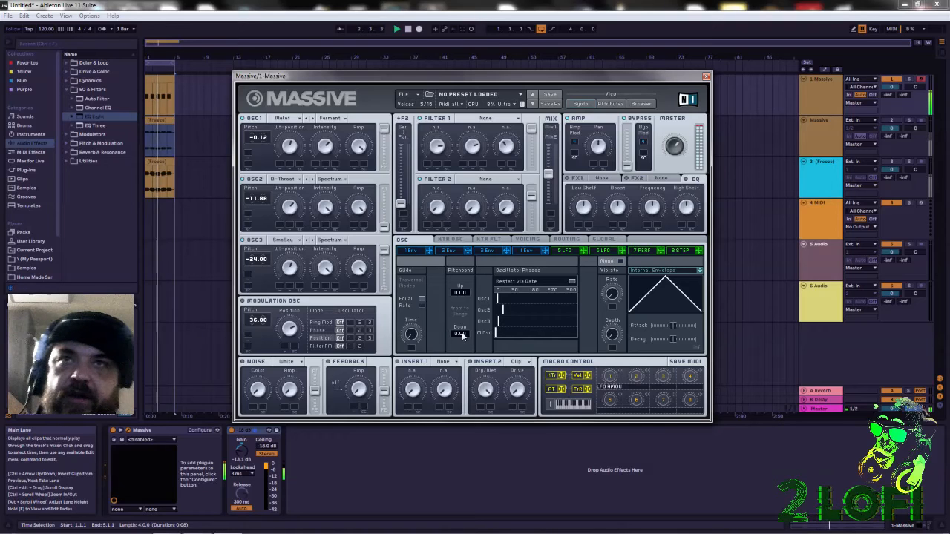
mouse_move(458, 336)
left_mouse_down()
mouse_move(459, 360)
mouse_move(465, 349)
left_mouse_up()
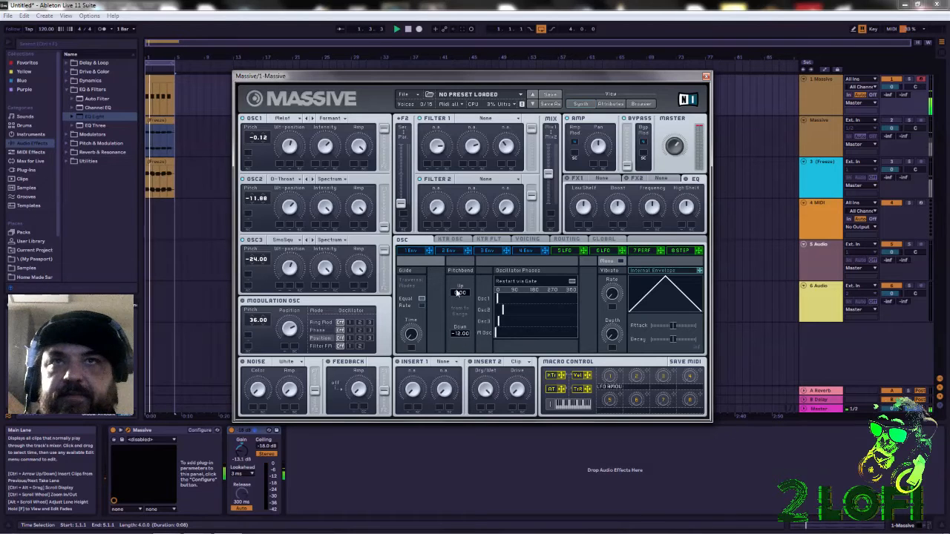
mouse_move(460, 293)
left_mouse_down()
mouse_move(464, 271)
mouse_move(464, 282)
left_mouse_up()
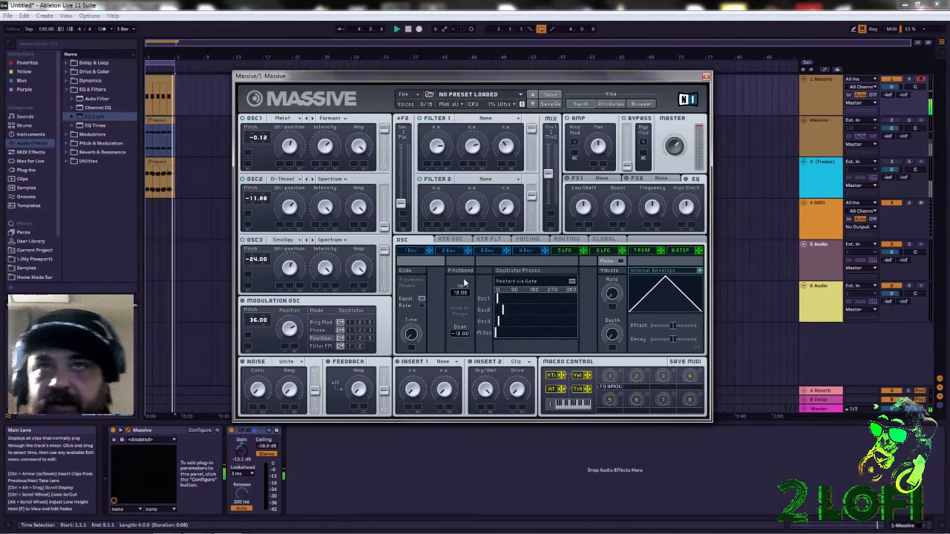
left_click_drag(464, 283, 464, 281)
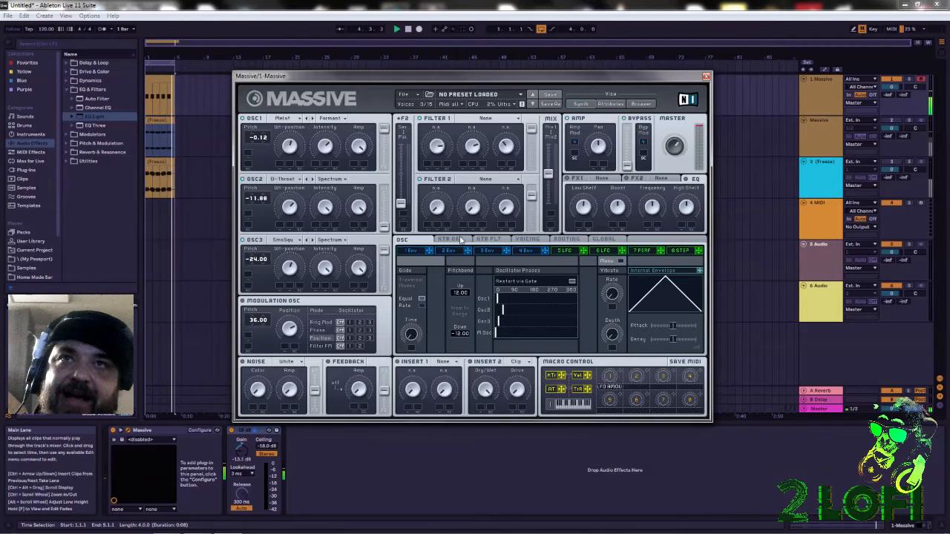
Step: Increase the unison voice count to 5
left_click(528, 240)
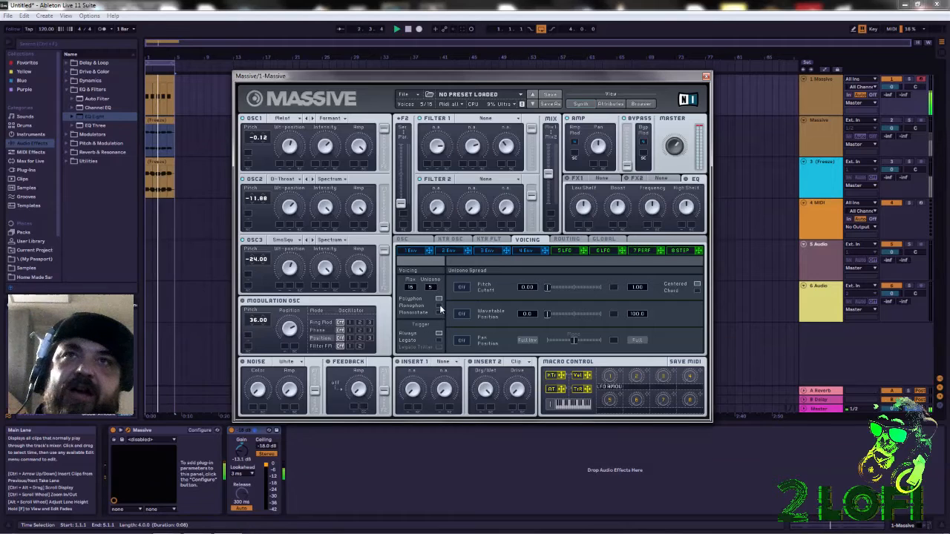
Step: Set the voicing to Monorotate with the Legato Triller trigger and lower the limiter's gain to -14.4 dB
left_click(439, 312)
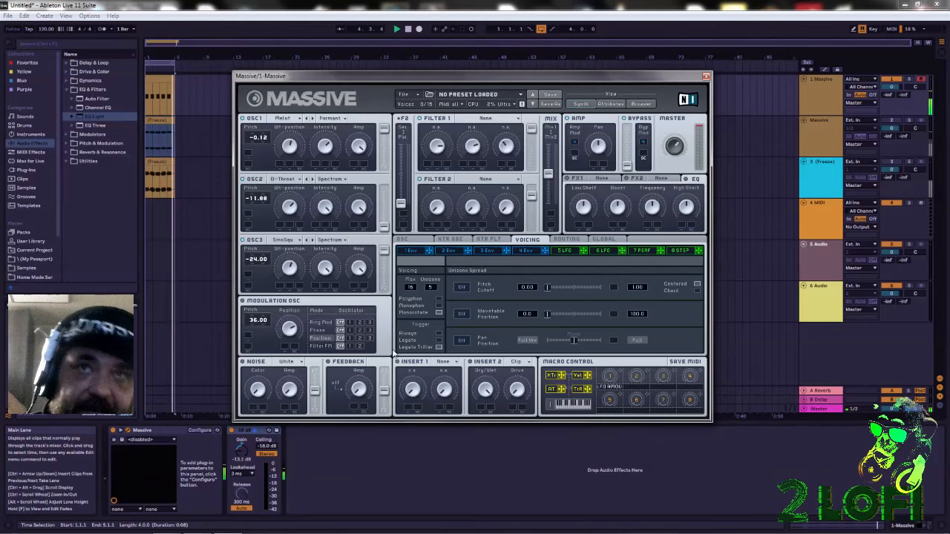
left_click(433, 239)
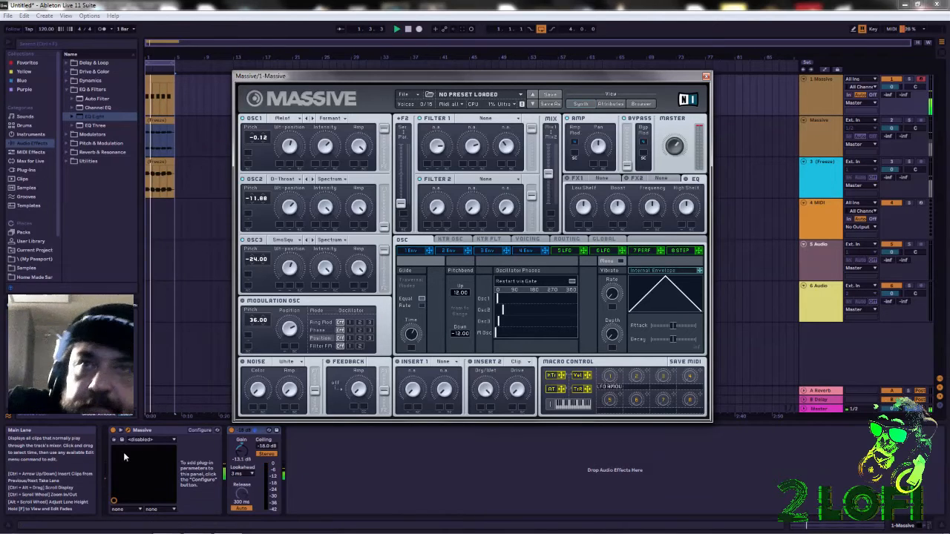
left_click_drag(240, 448, 239, 451)
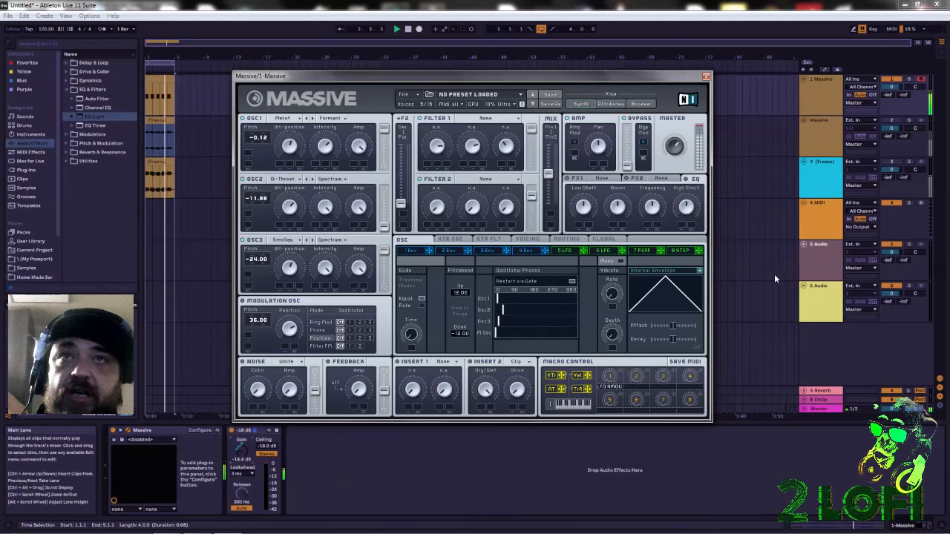
Step: Compare the oscillator and filter key tracking curves and assign the KTr modulator to OSC1's Wt-position
left_click(460, 241)
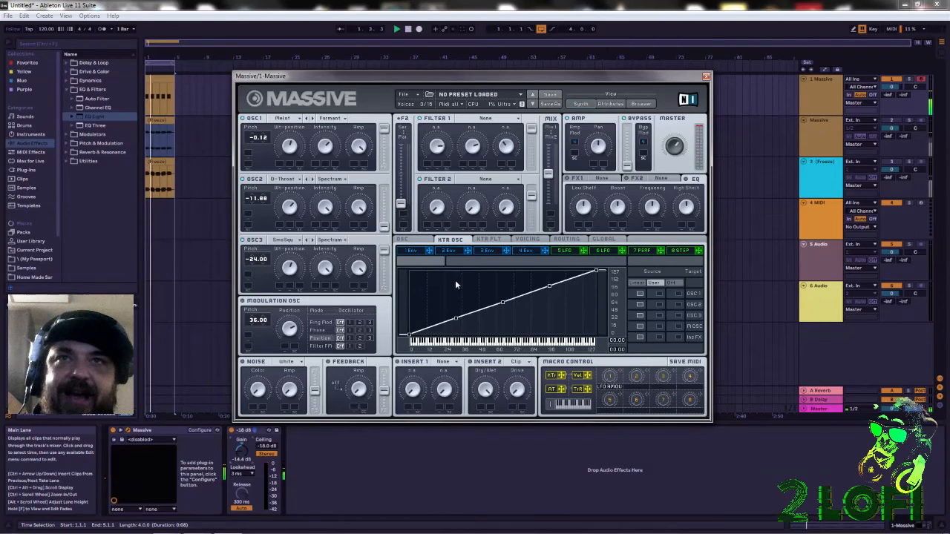
left_click(486, 239)
left_click(453, 240)
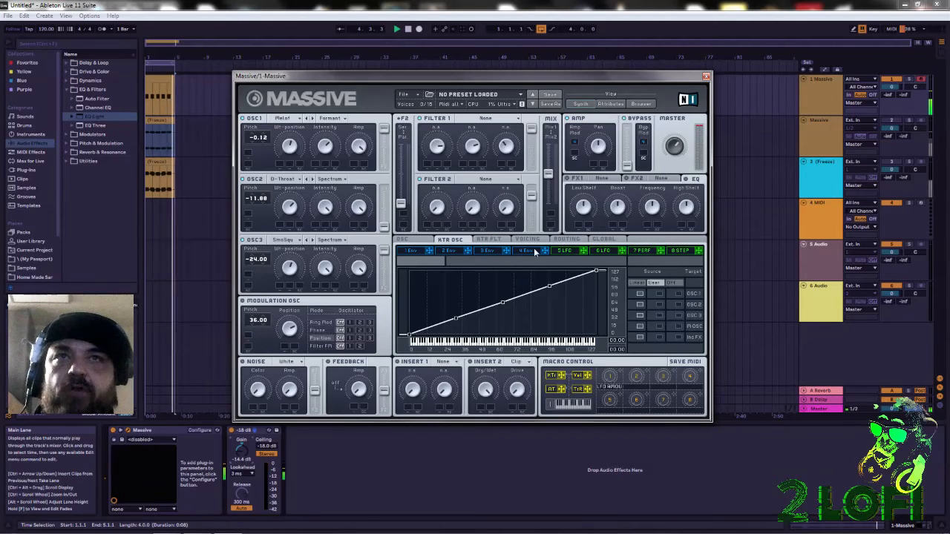
left_click(492, 239)
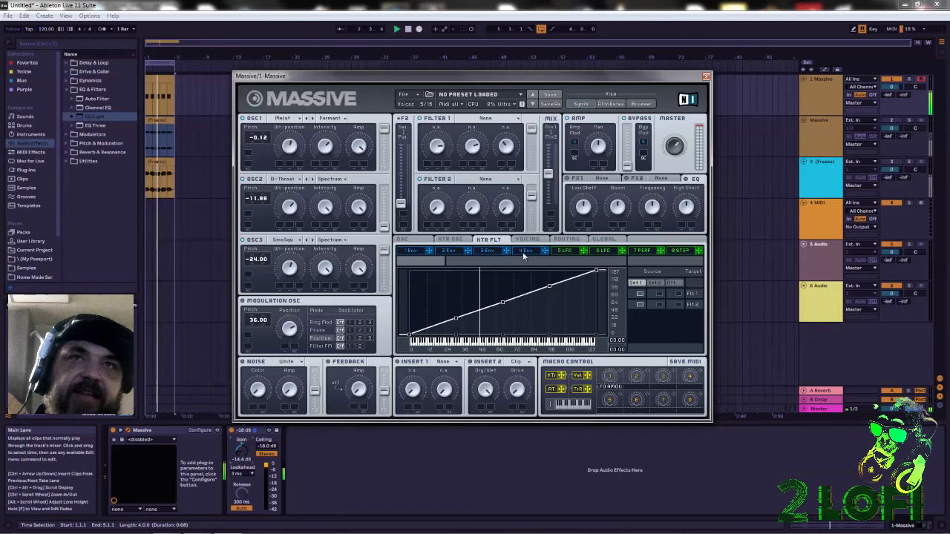
left_click(459, 242)
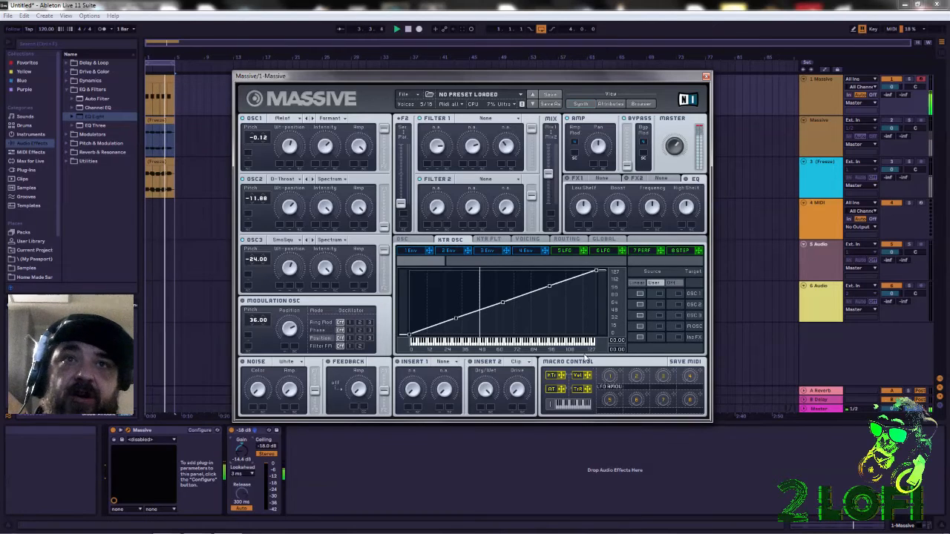
left_click_drag(563, 377, 283, 165)
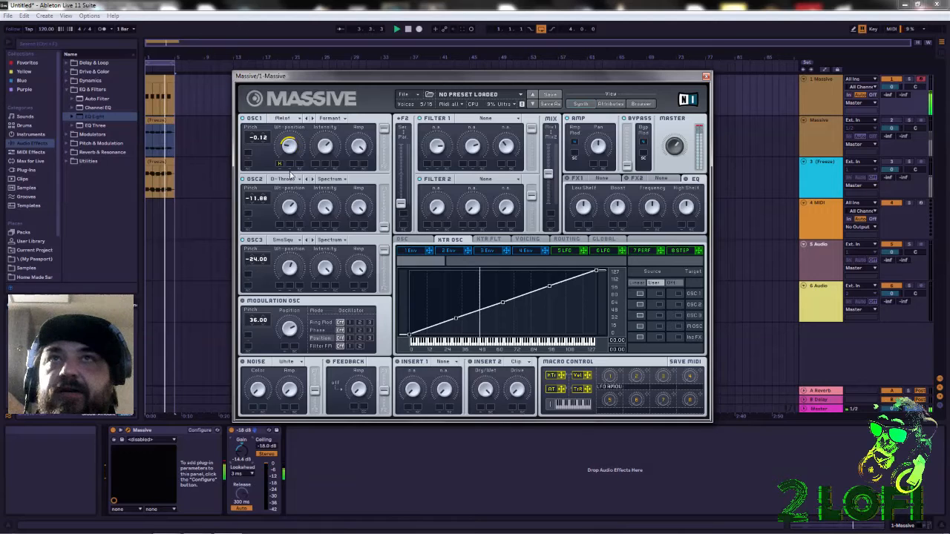
Step: In the 1-Massive track's MIDI clip, raise the second note to D2 and lower the third note to D1
double_click(159, 79)
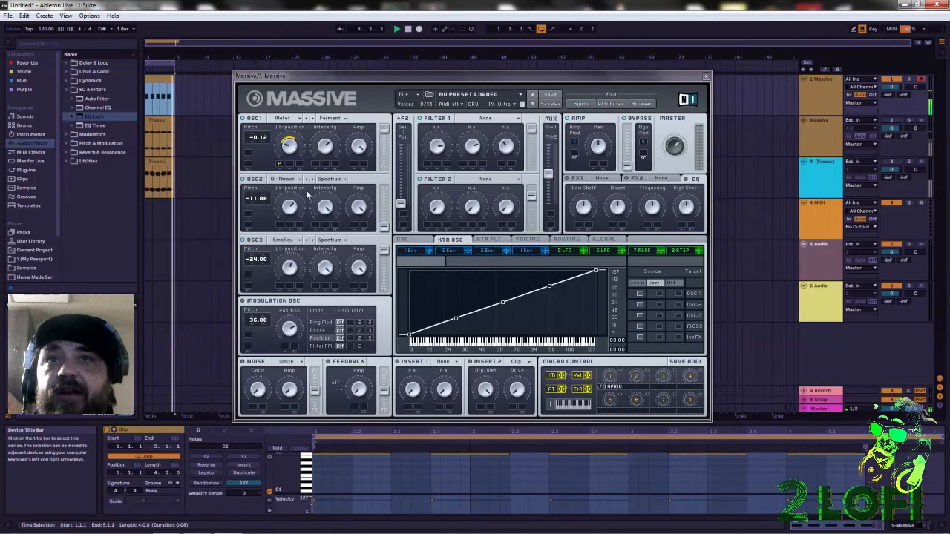
left_click(475, 455)
key("Up")
left_click_drag(595, 478, 557, 446)
key("Down")
key("Down")
key("Down")
key("Down")
key("Down")
key("Down")
key("Down")
key("Down")
key("Down")
key("Down")
Step: Raise the fourth note of the MIDI clip by 11 semitones
left_click_drag(690, 446, 698, 465)
key("Up")
key("Up")
key("Up")
key("Up")
key("Up")
key("Up")
key("Up")
key("Up")
key("Up")
key("Up")
key("Up")
Step: Try the last note of the clip at D2 and settle it on G1
left_click_drag(811, 473, 815, 507)
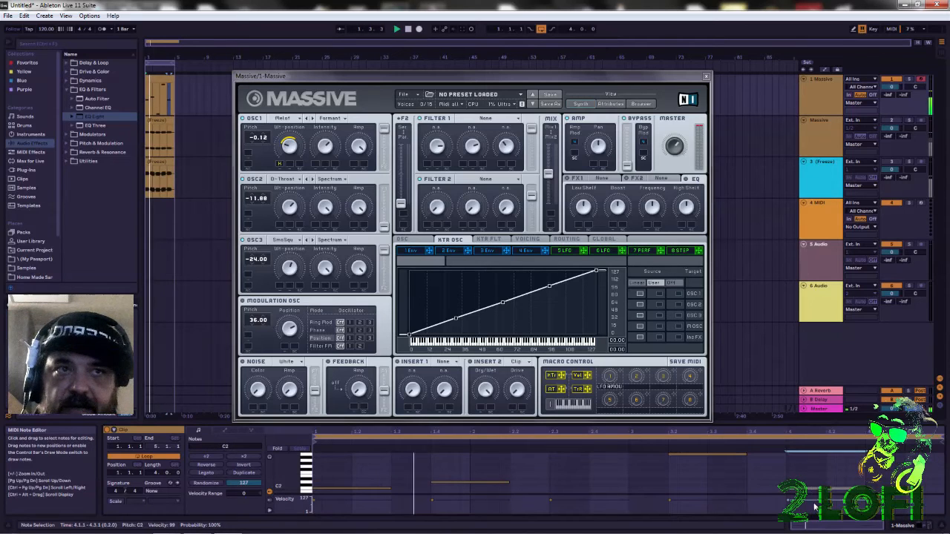
key("Up")
key("Up")
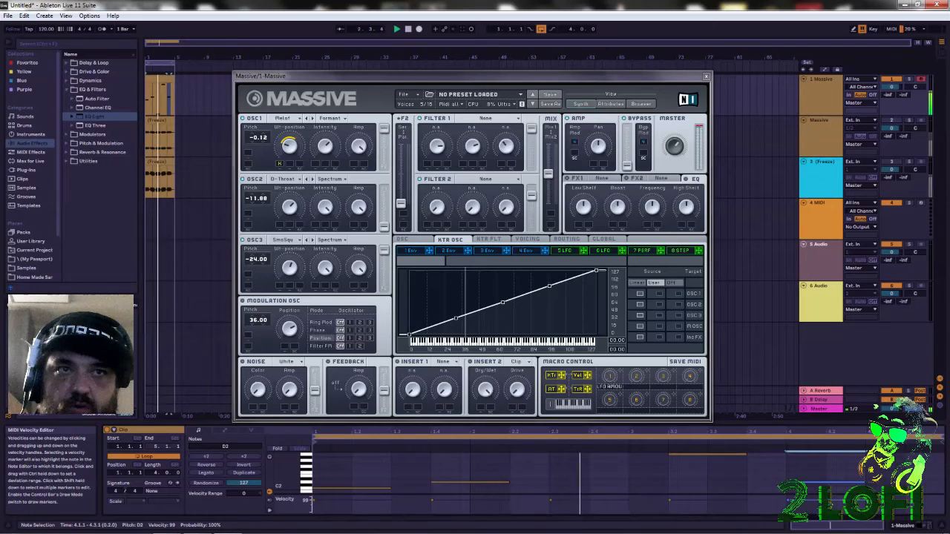
key("Down")
key("Down")
key("Down")
key("Down")
key("Down")
key("Down")
key("Down")
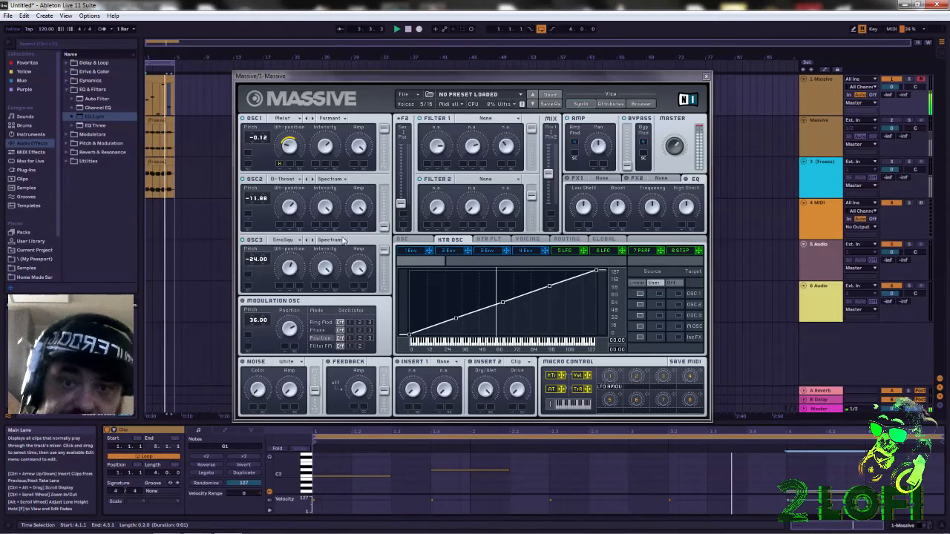
Step: Reshape the oscillator key tracking curve to stay at zero up to about key 36 and rise to maximum near key 60
left_click_drag(455, 320, 466, 330)
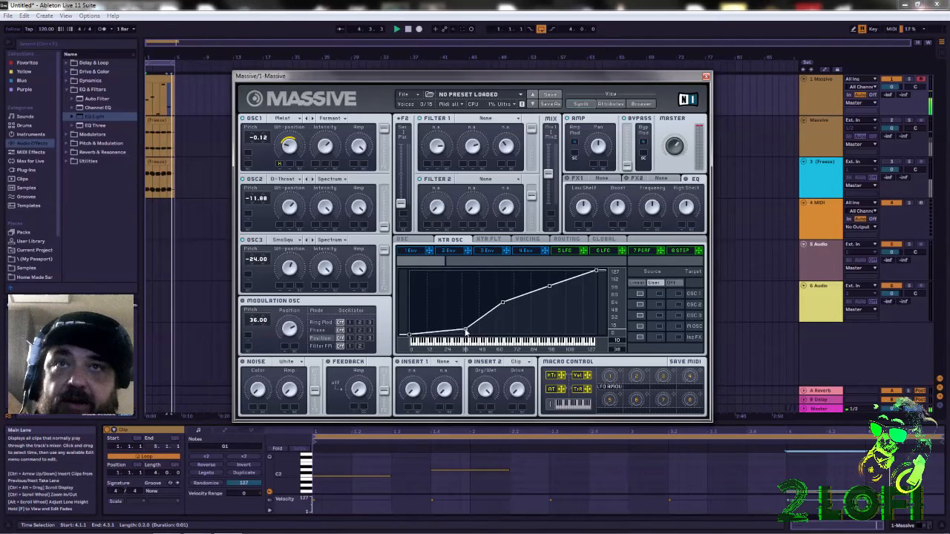
left_click_drag(503, 304, 495, 273)
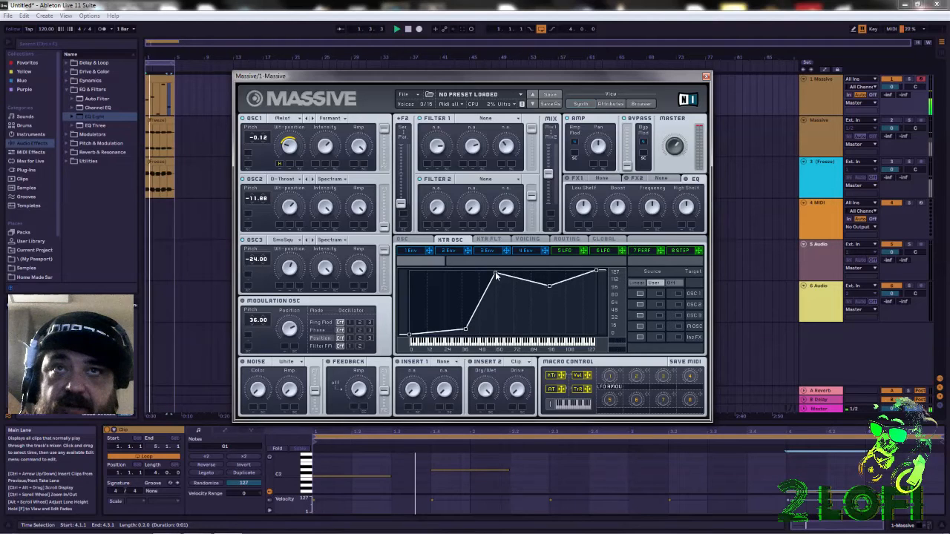
left_click_drag(466, 330, 465, 341)
left_click_drag(496, 274, 501, 271)
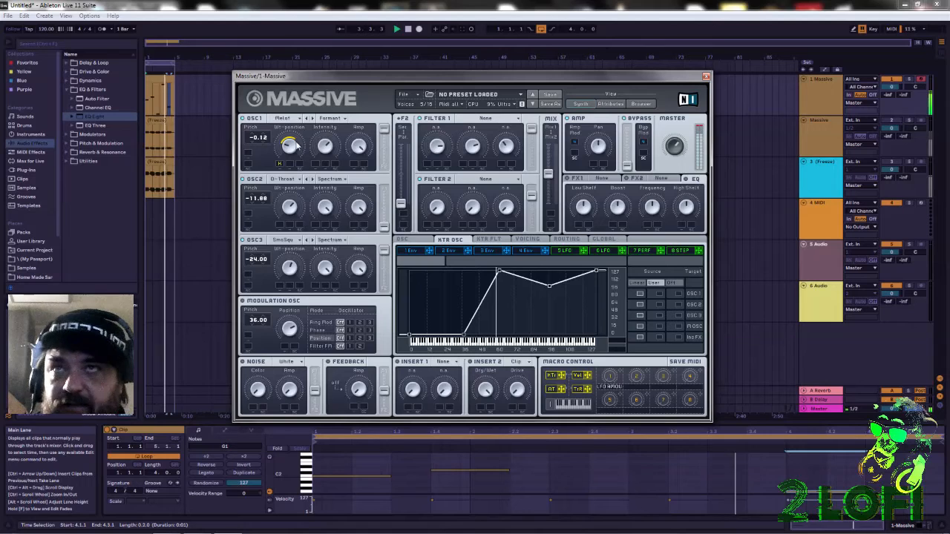
Step: Remove the KTr modulation from OSC1's Wt-position, and assign it to the Cutoff of Filter 1 set to Lowpass 4
right_click(280, 164)
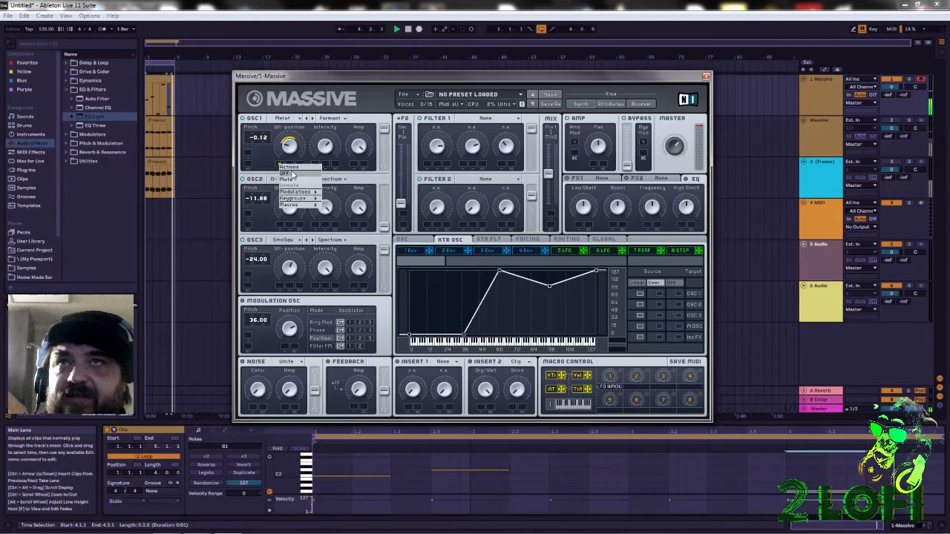
left_click(291, 174)
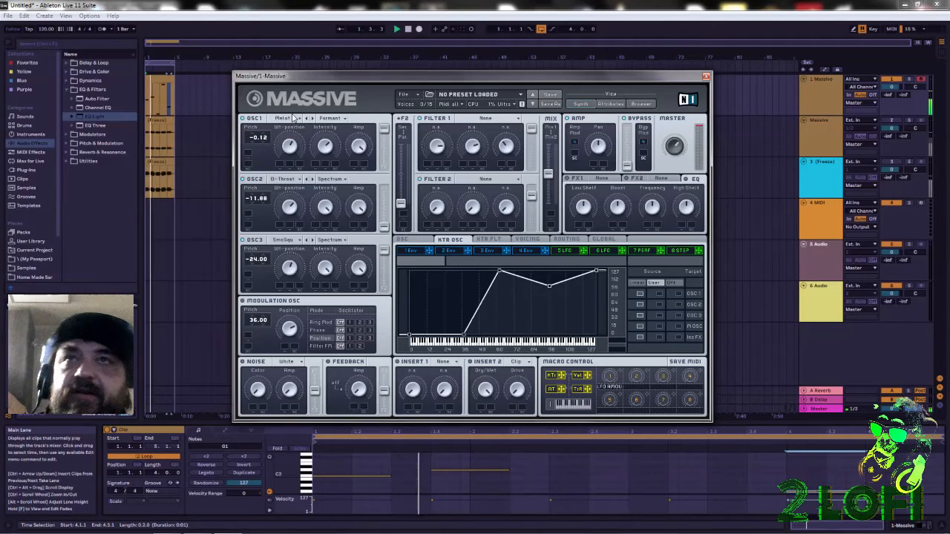
left_click(490, 118)
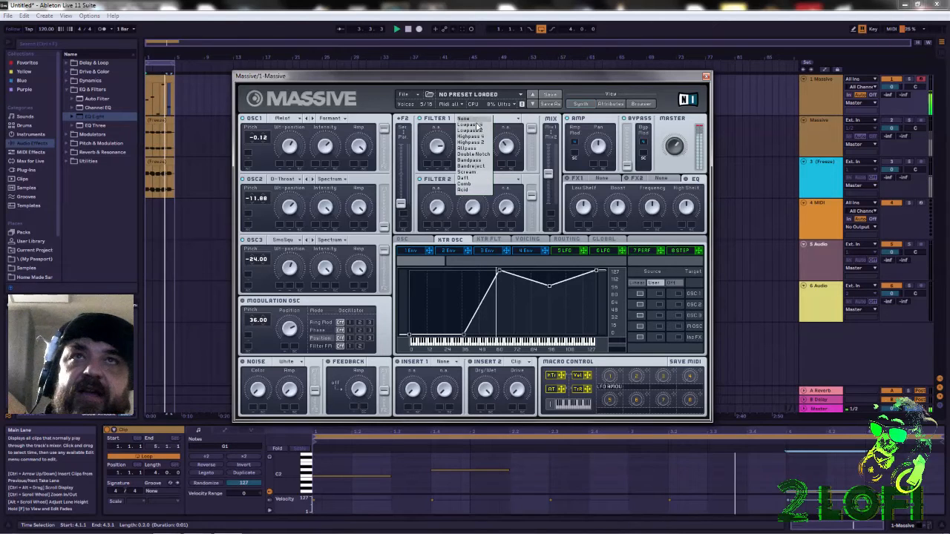
left_click(490, 125)
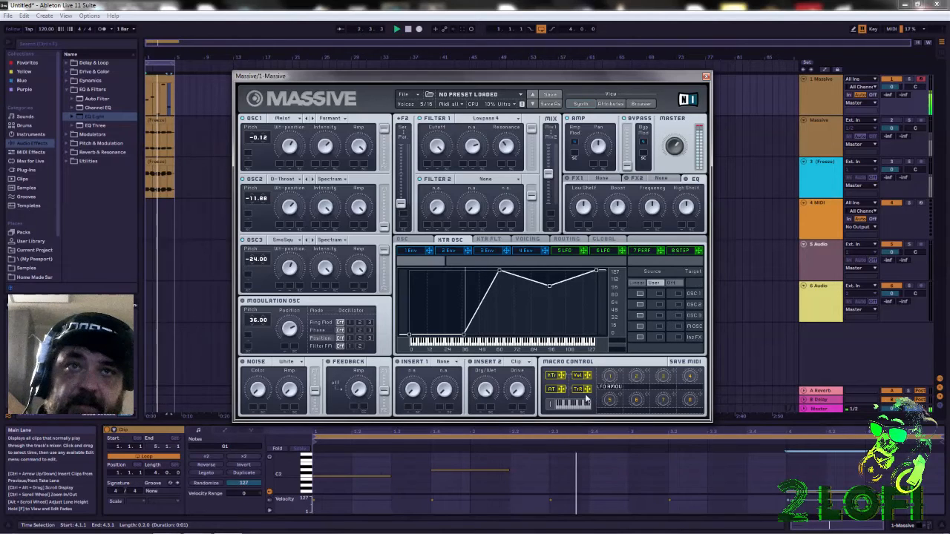
left_click_drag(562, 376, 425, 164)
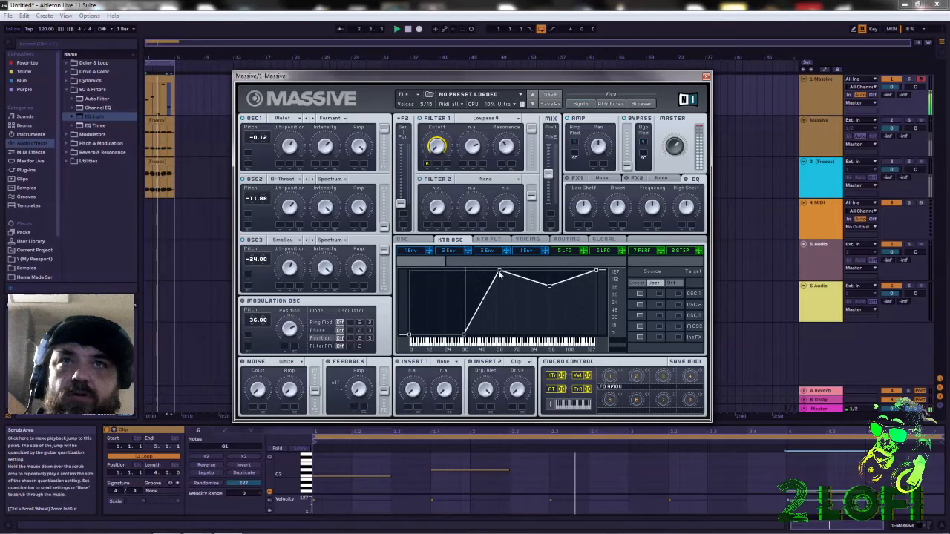
Step: Shape the filter key tracking curve to rise from zero near key 36 to maximum near key 60, and compare it with the oscillator curve
left_click(488, 240)
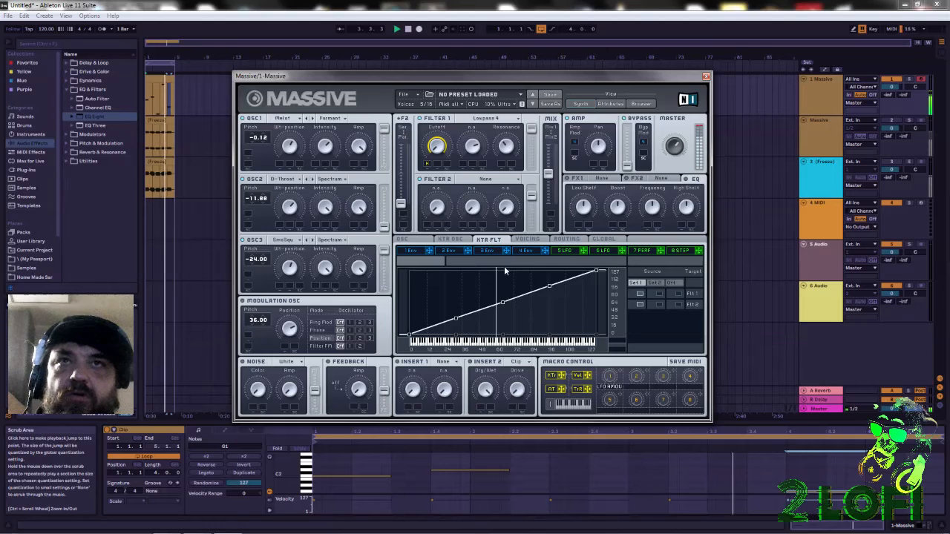
left_click_drag(504, 303, 500, 271)
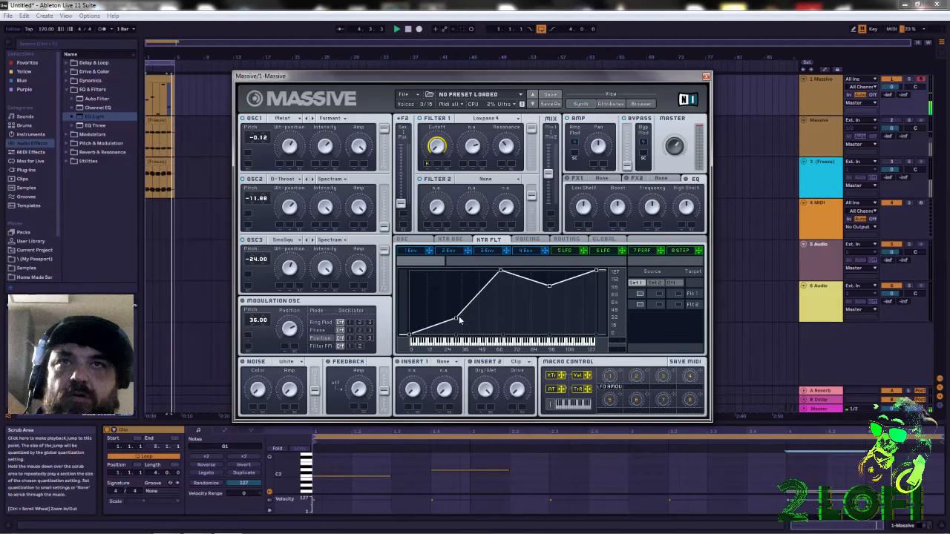
left_click_drag(456, 319, 465, 362)
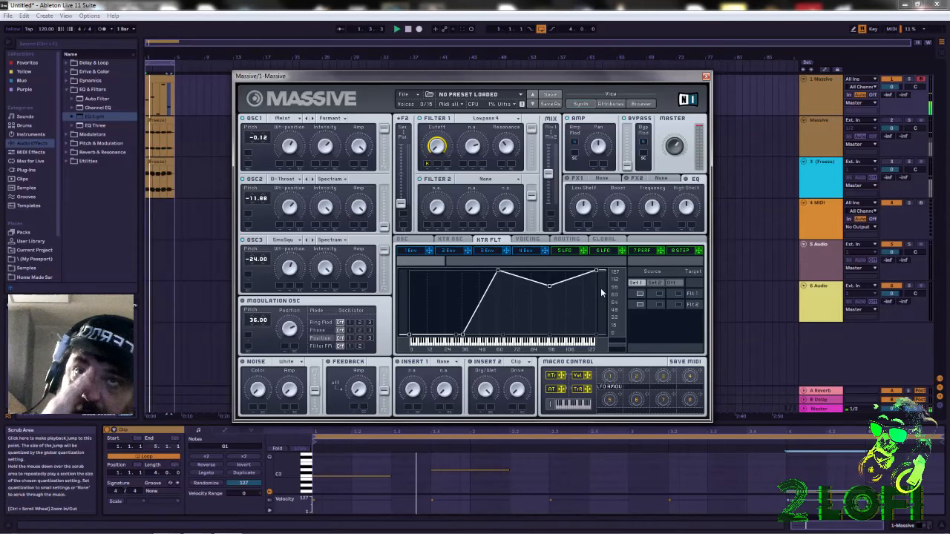
left_click(458, 240)
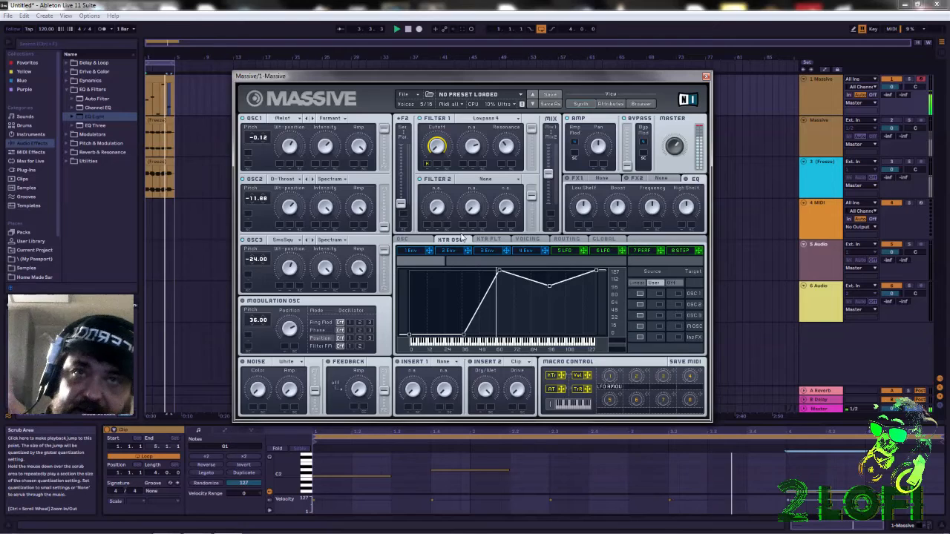
left_click(486, 239)
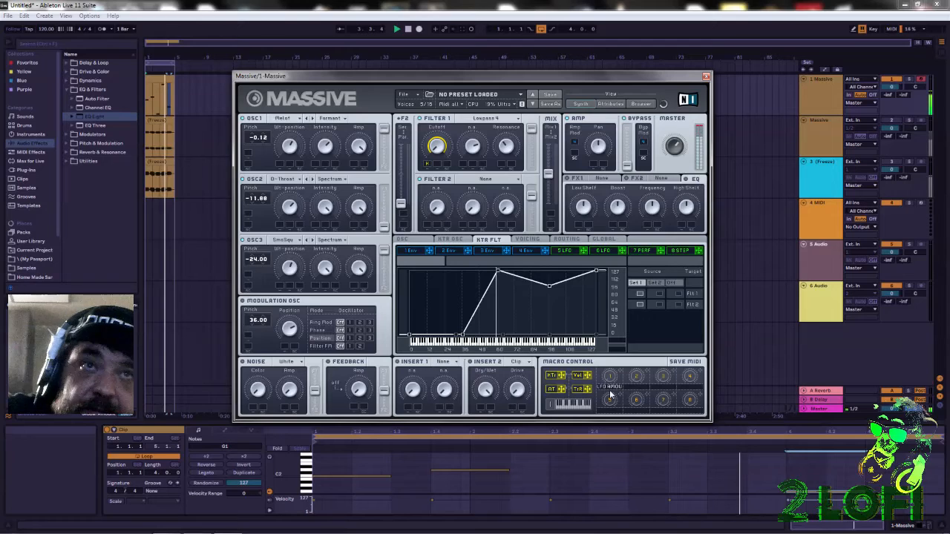
Step: Modulate Filter 1's Cutoff with velocity and flatten the Set 1 filter key tracking curve to zero
left_click(434, 144)
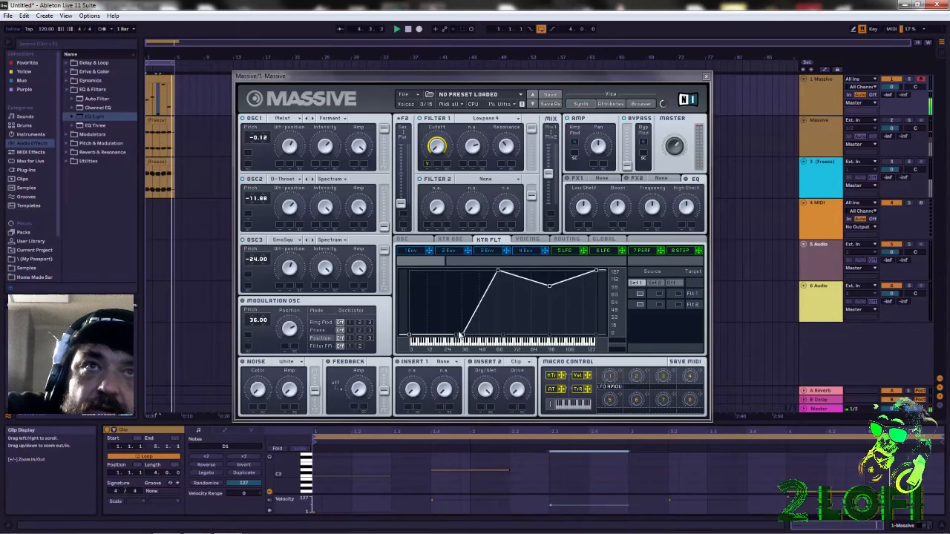
left_click_drag(465, 336, 461, 335)
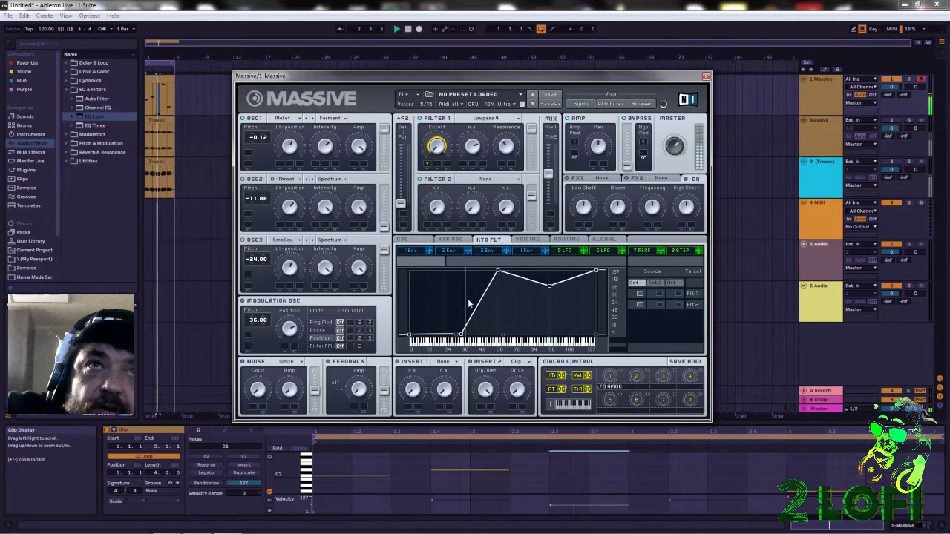
double_click(461, 336)
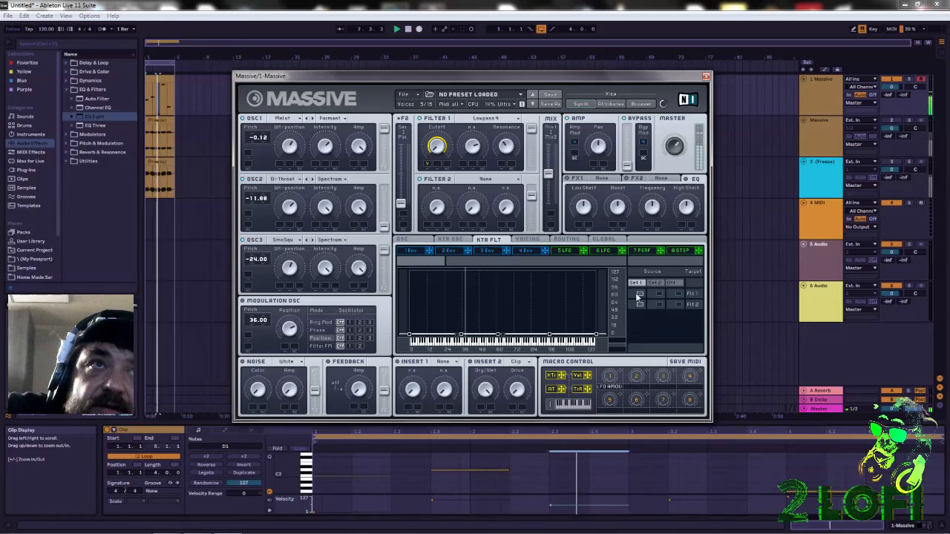
Step: Switch Filter 1's key tracking source to Set 2 and set the first note's velocity to 57 and the second's to 127
left_click(659, 293)
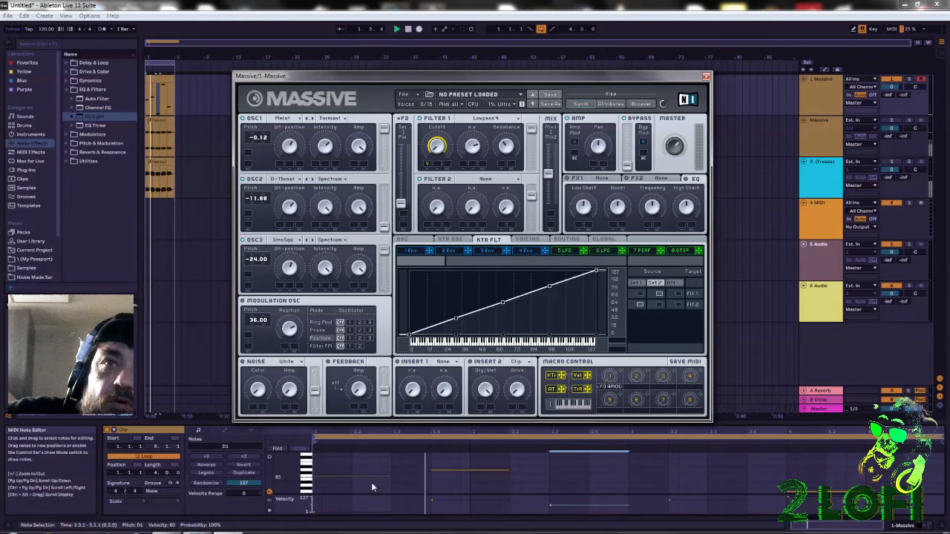
left_click_drag(375, 512, 375, 505)
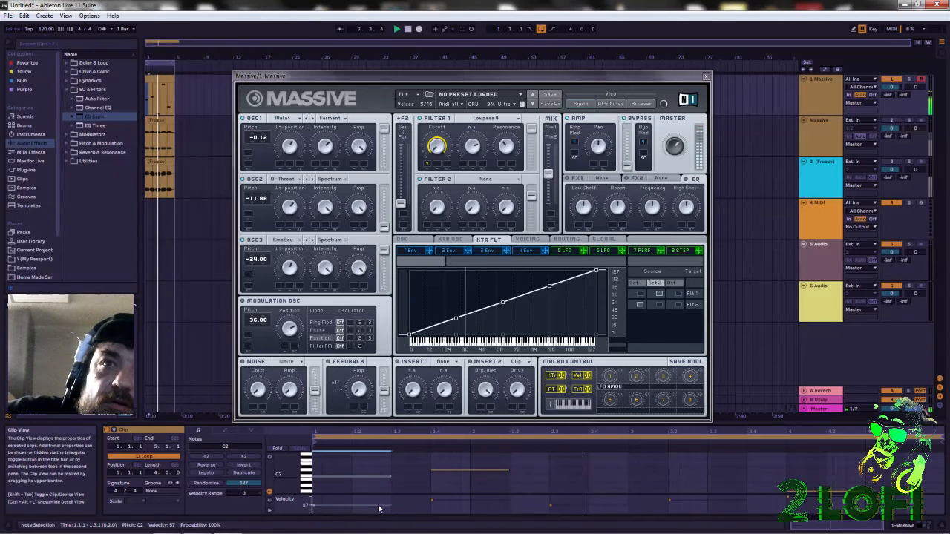
left_click_drag(484, 495, 484, 491)
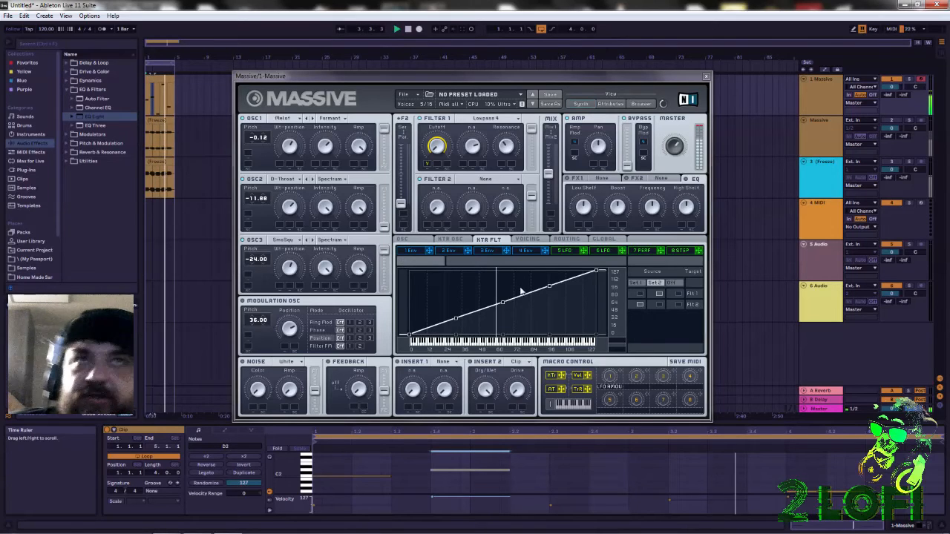
Step: Return Filter 1's key tracking source to Set 1, clear its Cutoff modulation and bring back the voicing and unison spread settings
left_click(648, 302)
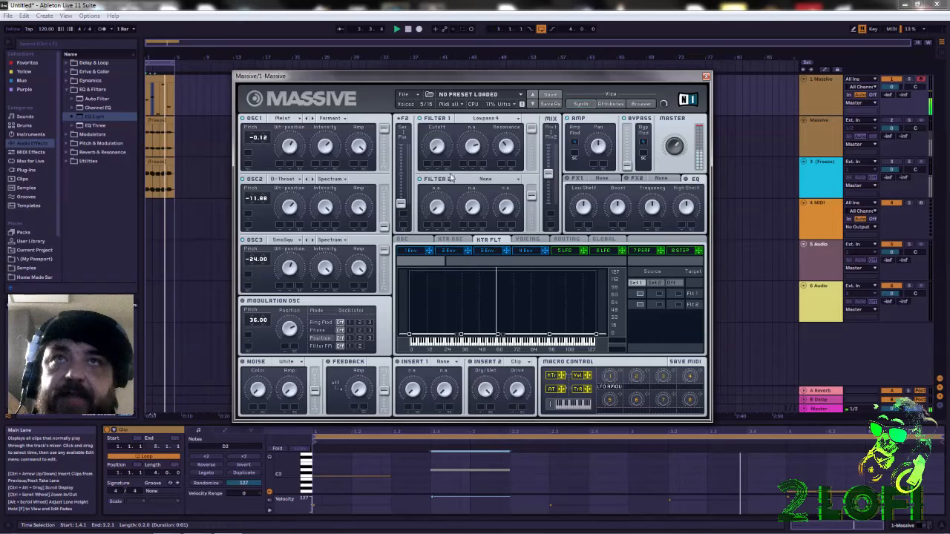
left_click(451, 239)
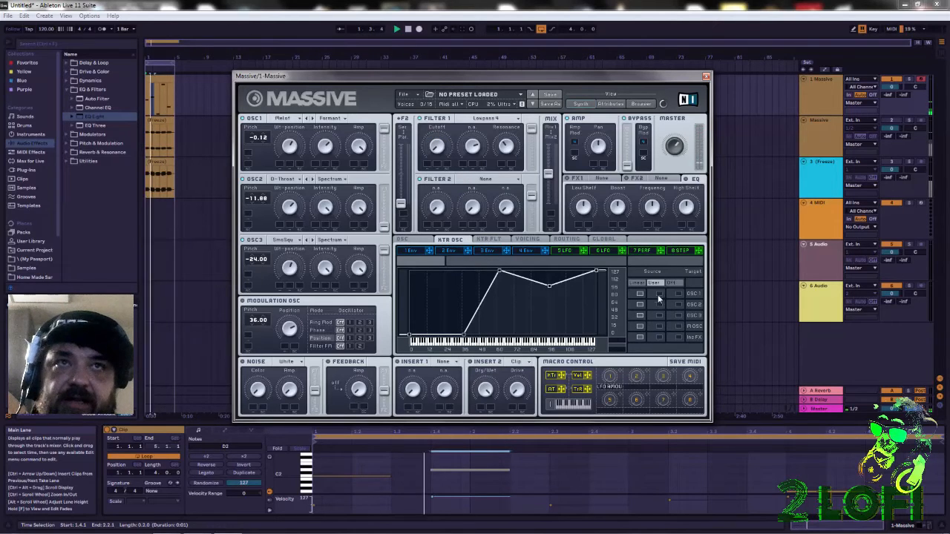
left_click(484, 240)
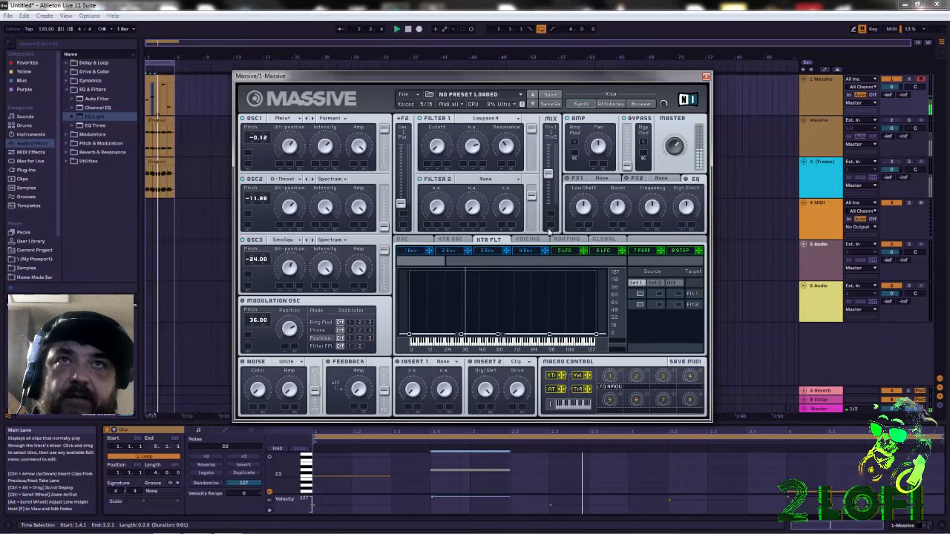
left_click(527, 240)
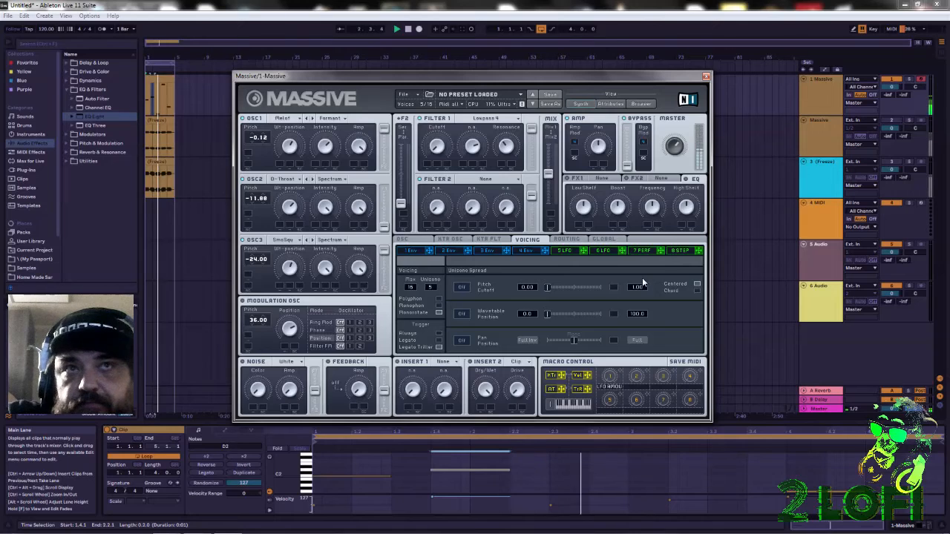
Step: Switch on the Pitch Cutoff unison spread in Chord mode with a 7.00 maximum and audition its amount from full down to low
left_click(696, 291)
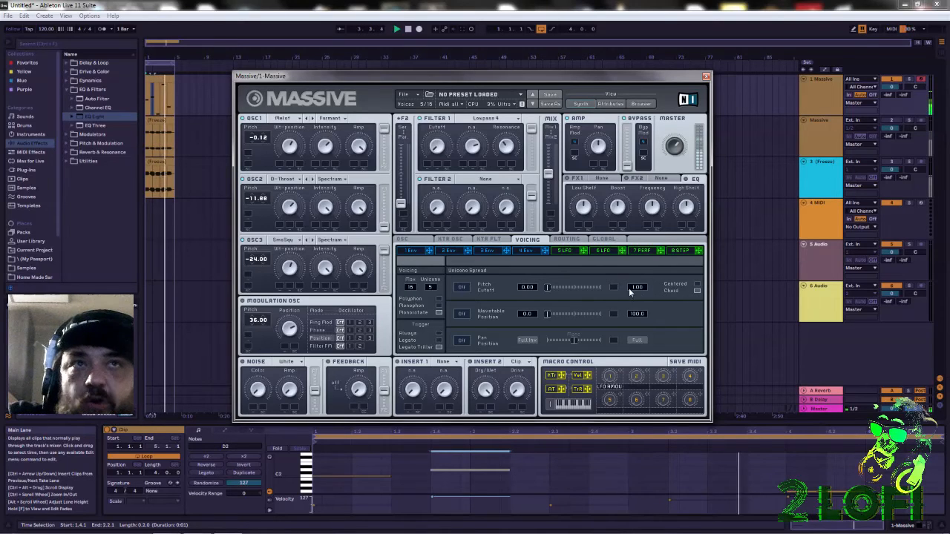
mouse_move(633, 286)
left_mouse_down()
mouse_move(641, 275)
mouse_move(652, 286)
left_mouse_up()
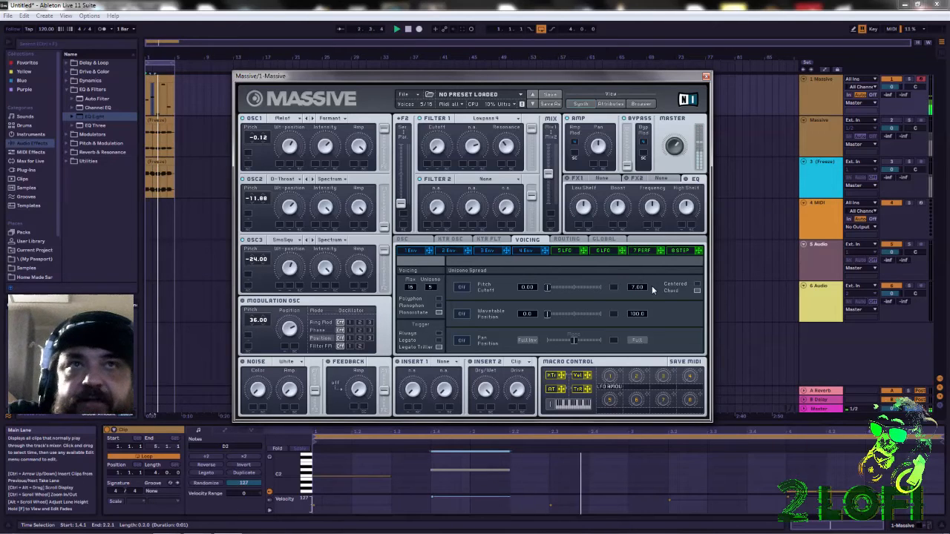
left_click(462, 287)
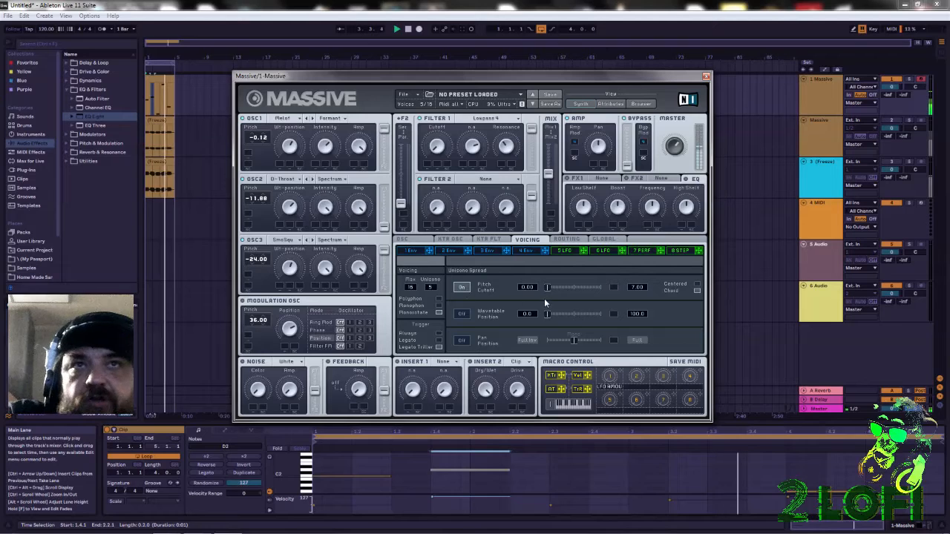
left_click_drag(548, 287, 600, 288)
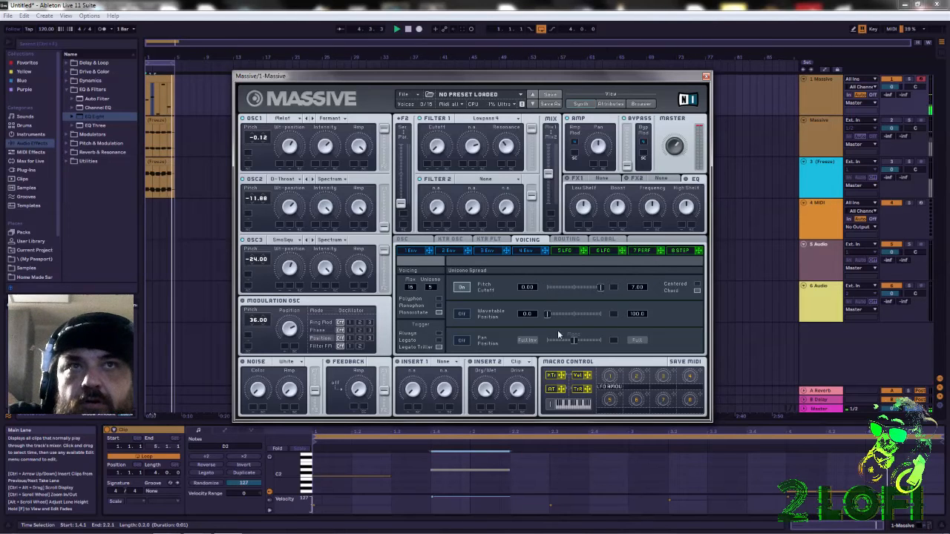
left_click_drag(601, 288, 558, 288)
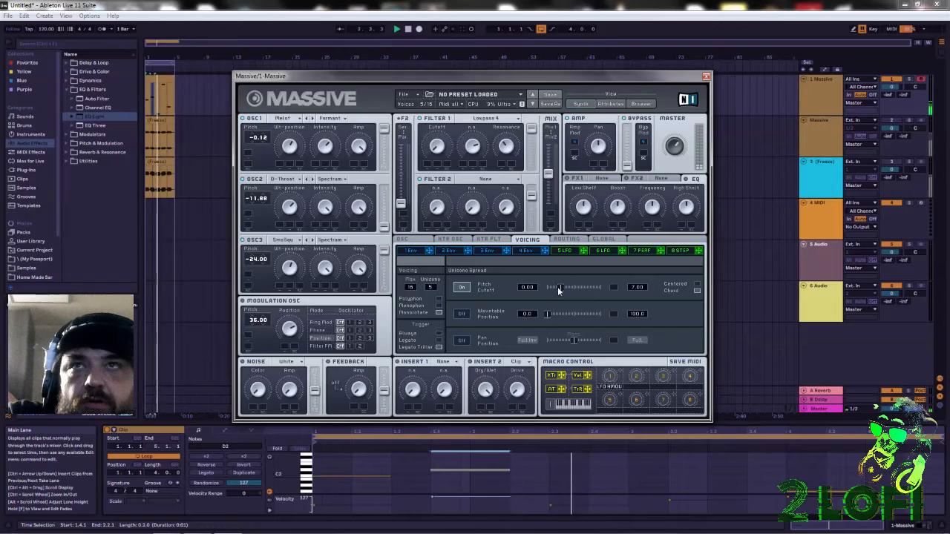
Step: Set oscillator 1 to the SmoSqu wavetable in Spectrum mode
left_click(297, 119)
left_click(332, 139)
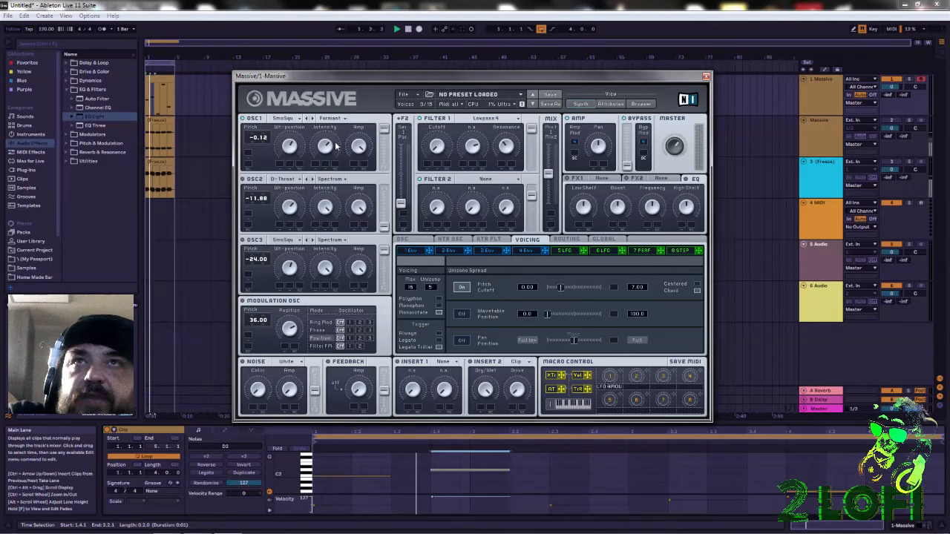
left_click(333, 119)
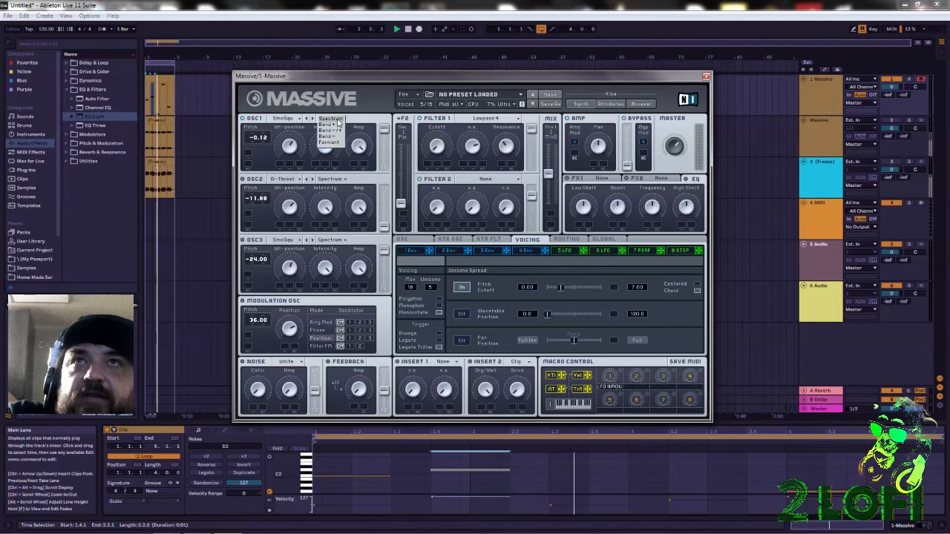
left_click(338, 121)
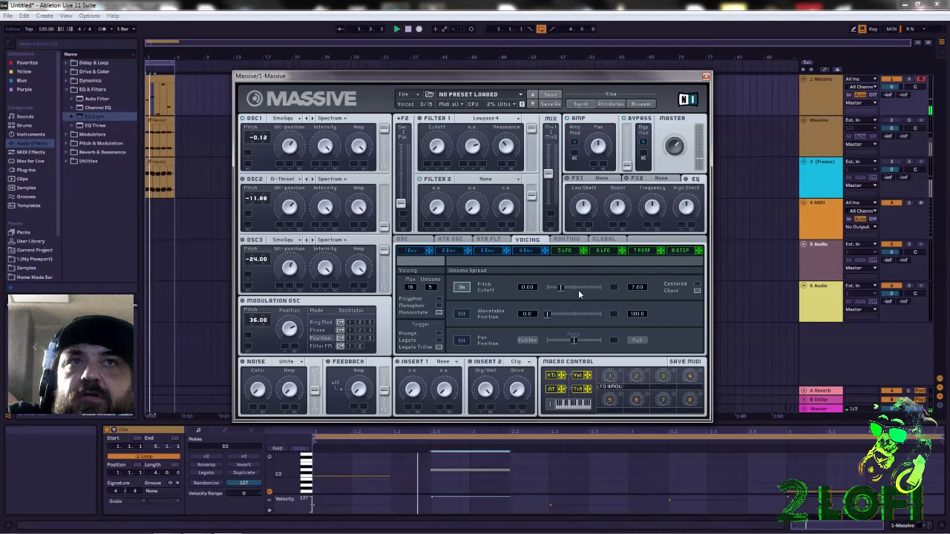
Step: Raise the pitch spread amount to full with a 3.00 maximum, switch it to Centered mode, and set the maximum to 7.00
left_click_drag(561, 288, 602, 291)
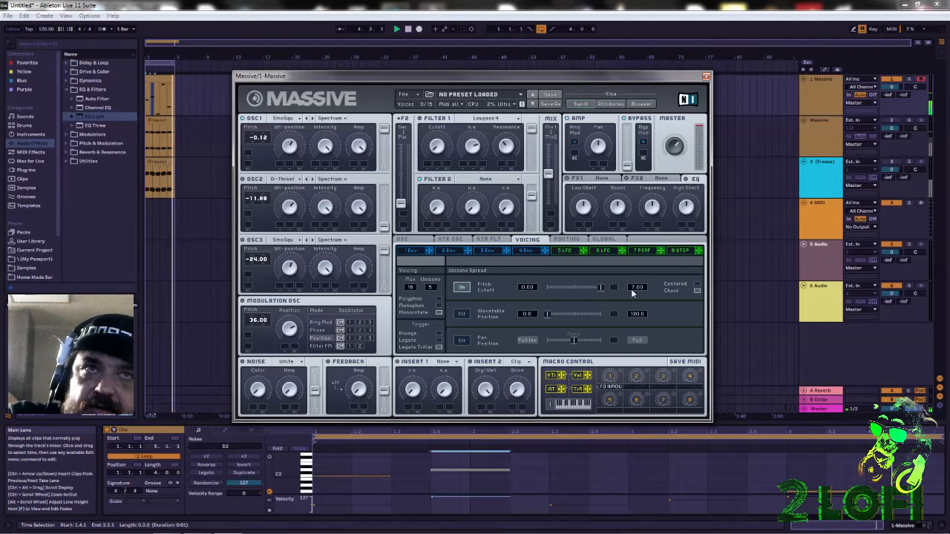
left_click_drag(632, 294, 633, 291)
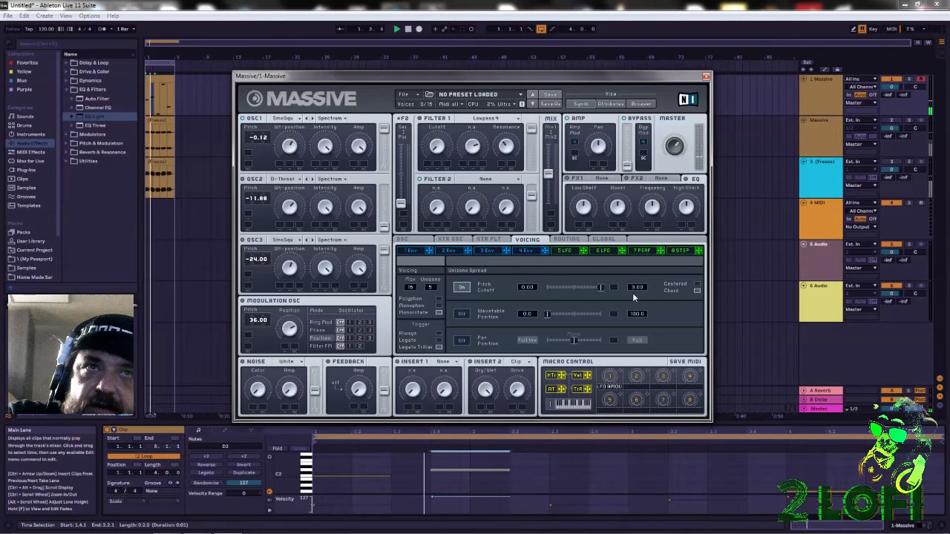
left_click_drag(602, 288, 414, 290)
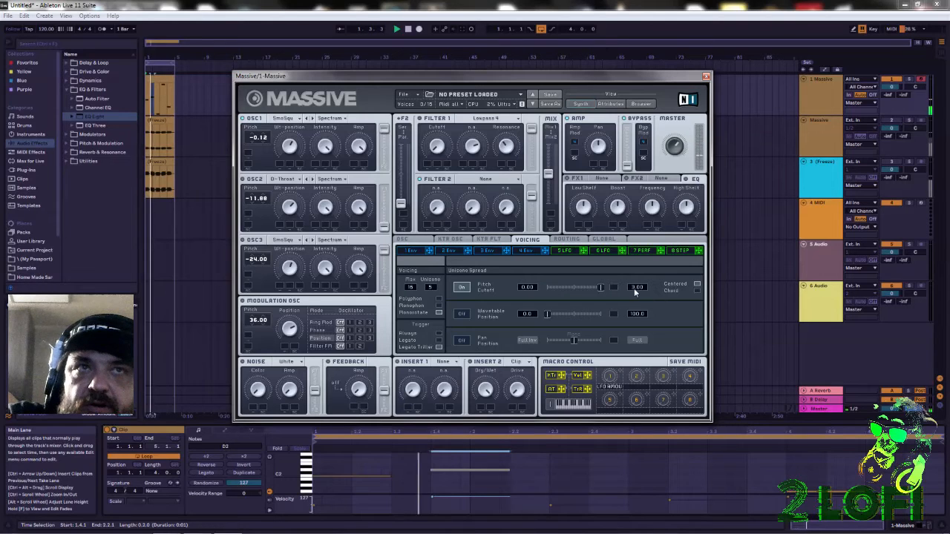
left_click_drag(633, 287, 639, 274)
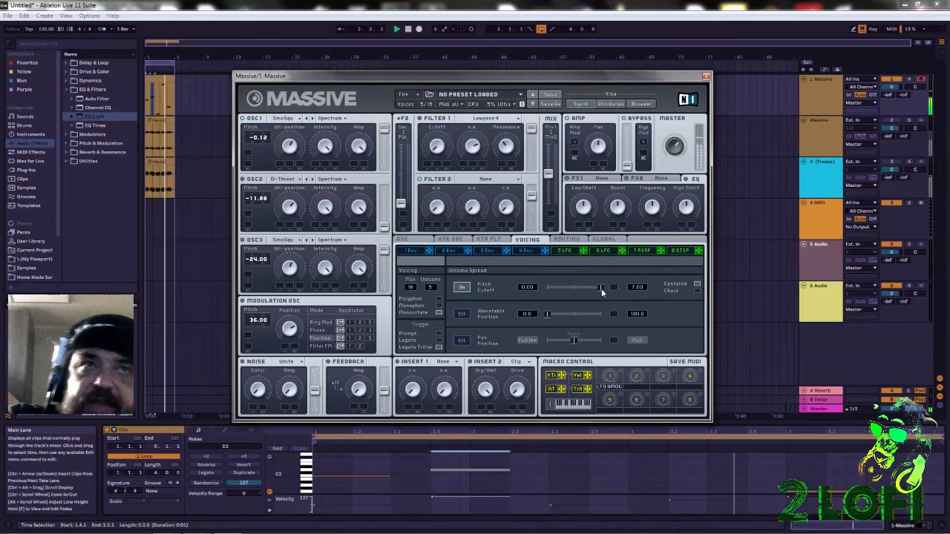
Step: Transpose the second, third, fourth and fifth notes of the MIDI clip to C2
left_click(445, 471)
scroll(671, 480, "up", 3)
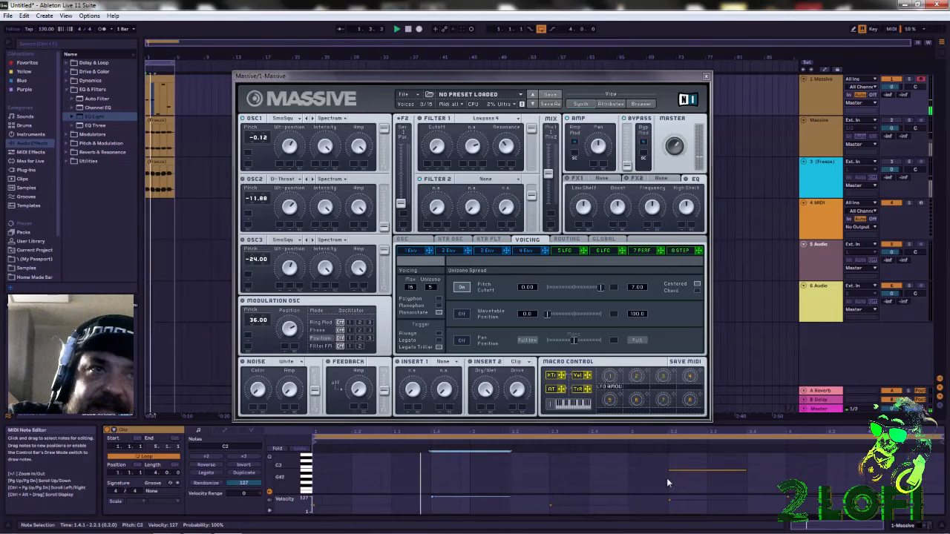
left_click_drag(679, 473, 680, 490)
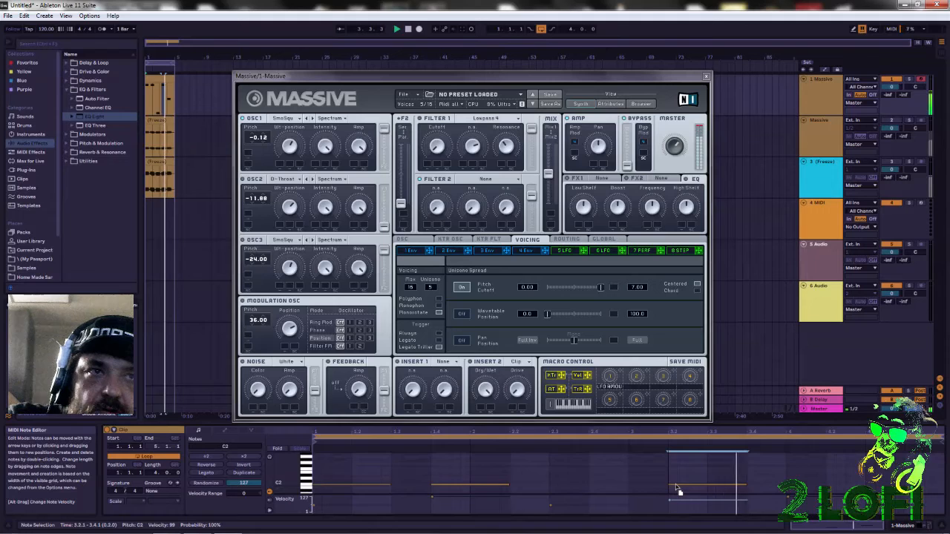
scroll(757, 477, "down", 2)
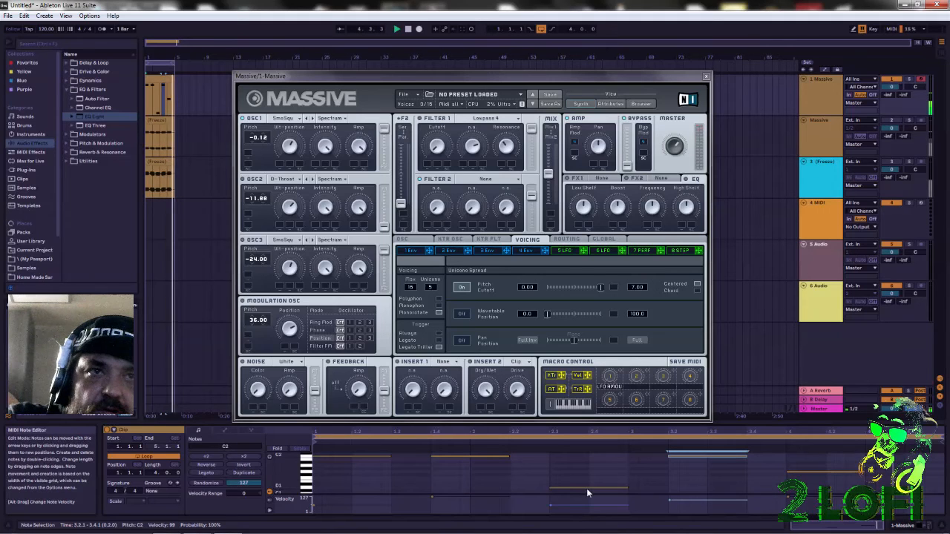
left_click_drag(589, 486, 594, 460)
left_click_drag(809, 476, 795, 455)
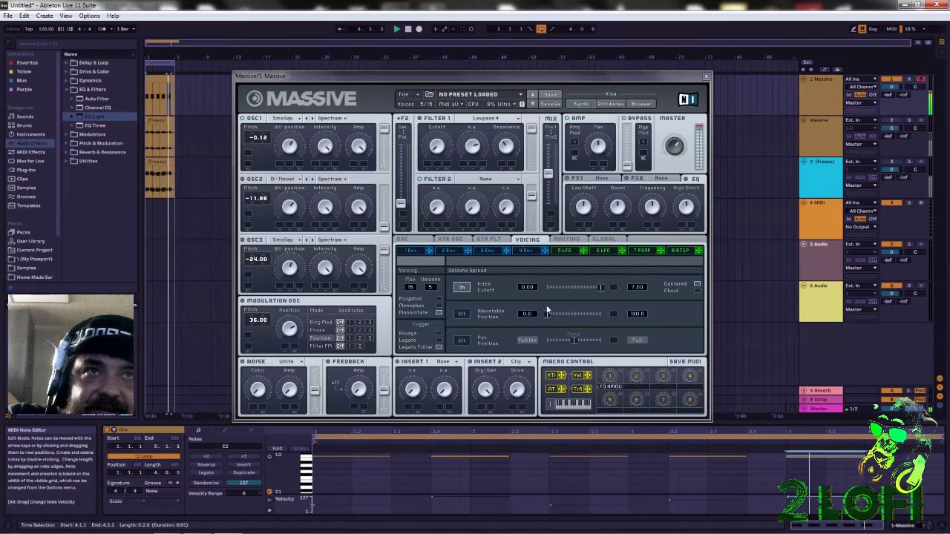
Step: Audition the centered pitch spread at various amounts with its maximum set to 1.00, and reduce the maximum to 0.20
double_click(635, 289)
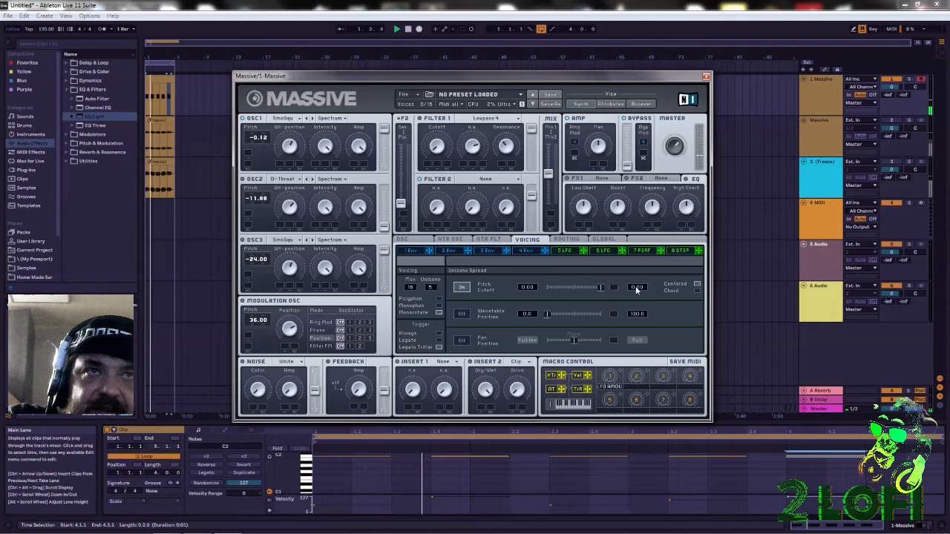
left_click_drag(634, 289, 634, 287)
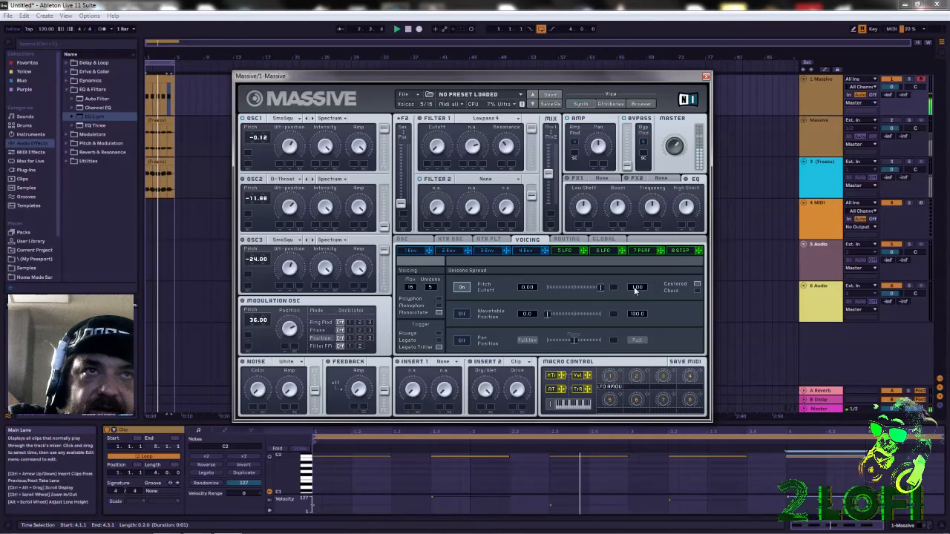
left_click_drag(600, 289, 573, 288)
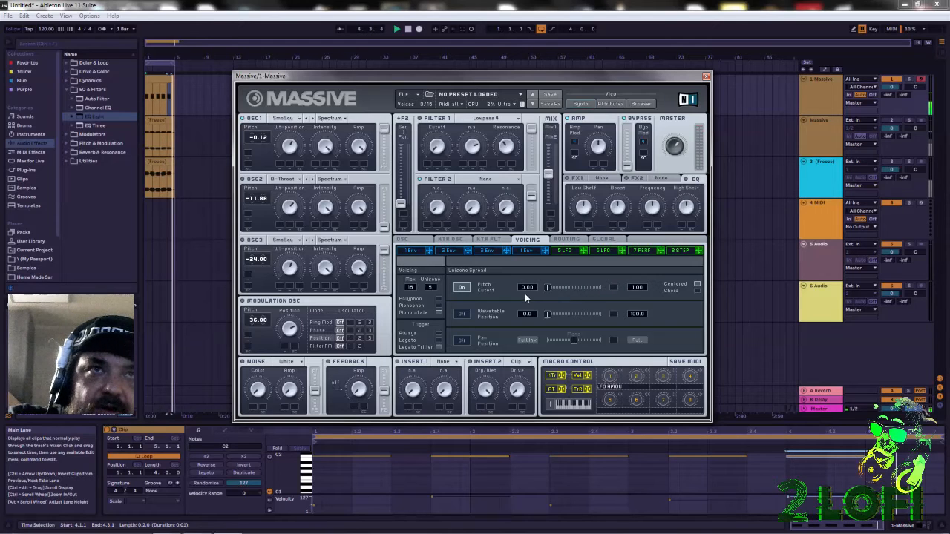
left_click_drag(601, 288, 555, 290)
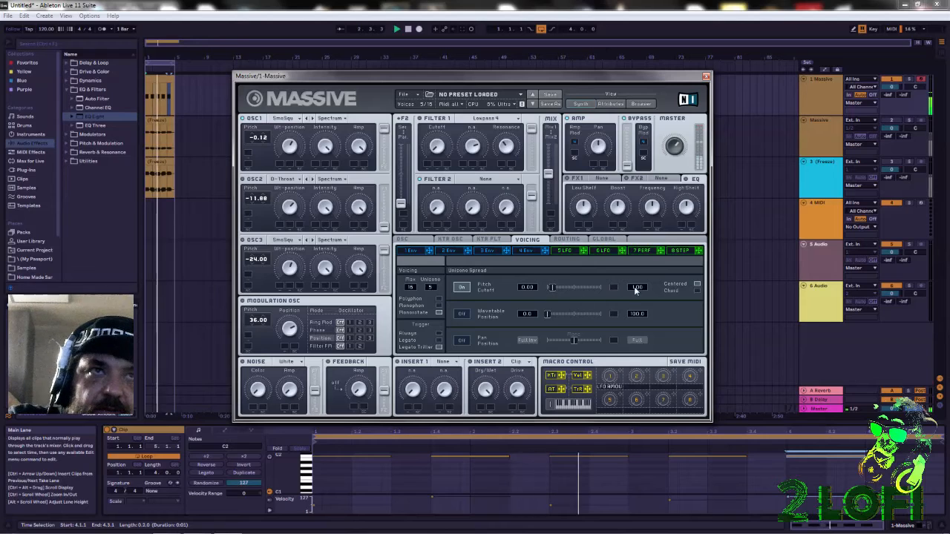
left_click_drag(633, 288, 653, 268)
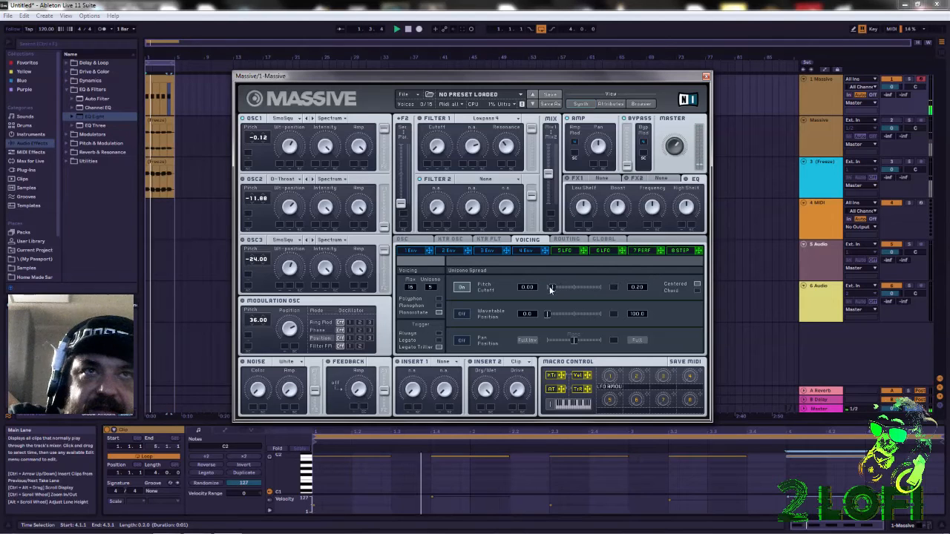
Step: Sweep the subtle pitch spread amount and detune oscillator 1's pitch to -0.44 for comparison
left_click_drag(583, 294, 564, 289)
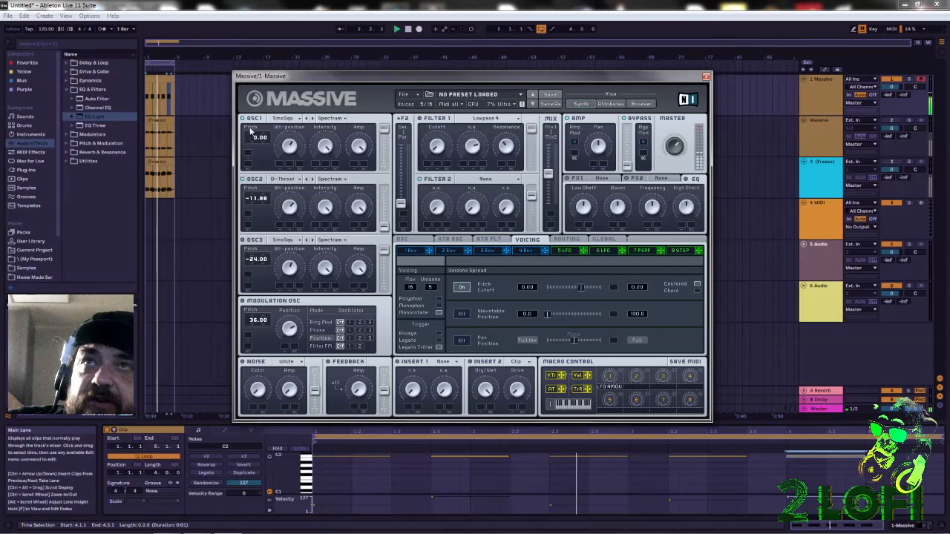
left_click_drag(264, 139, 272, 182)
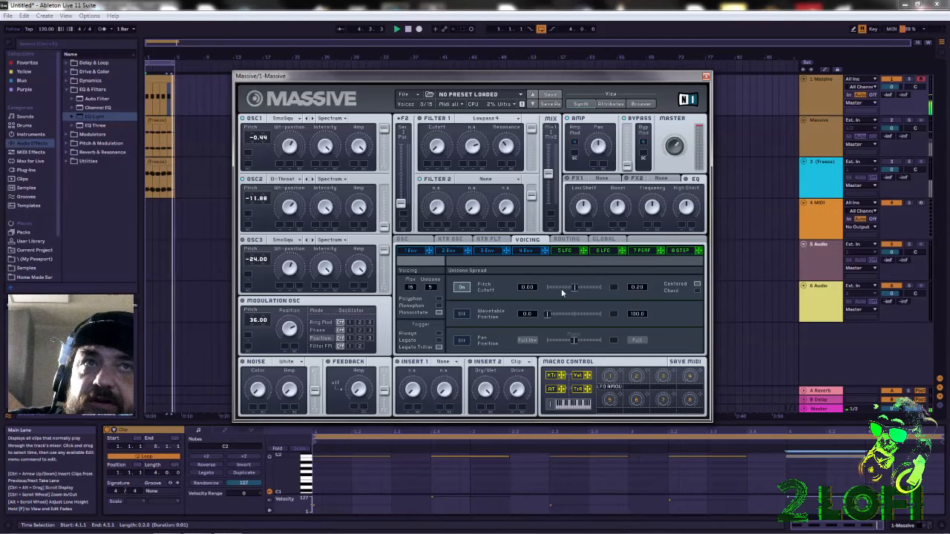
left_click_drag(547, 290, 553, 292)
Step: Set the pitch spread maximum to 5.00 with the amount at full, and compare Centered with Chord mode, finishing on Chord
left_click_drag(638, 287, 639, 287)
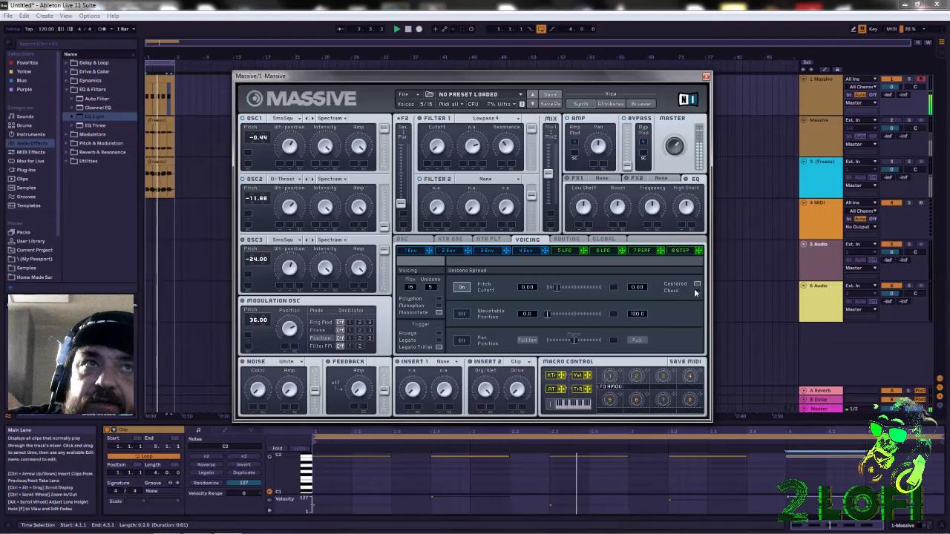
left_click_drag(637, 287, 636, 279)
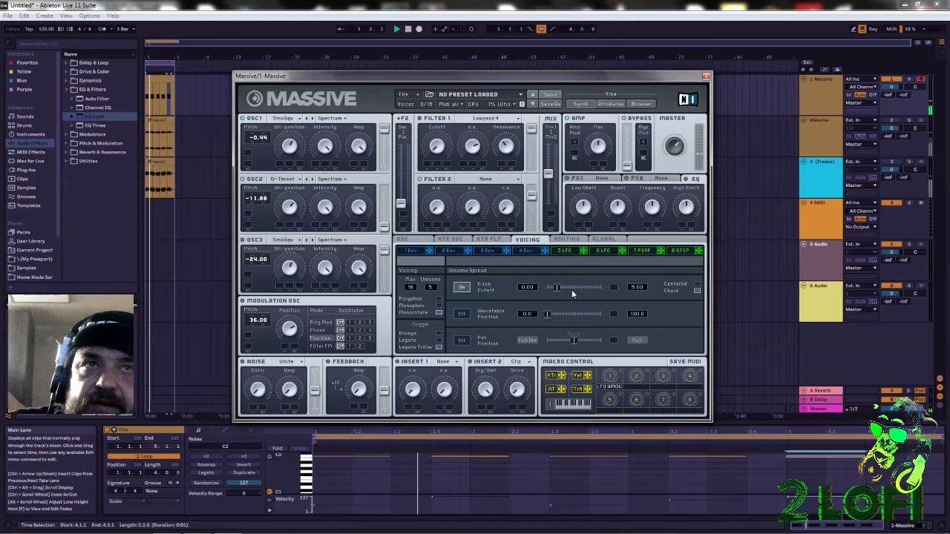
left_click_drag(552, 289, 610, 275)
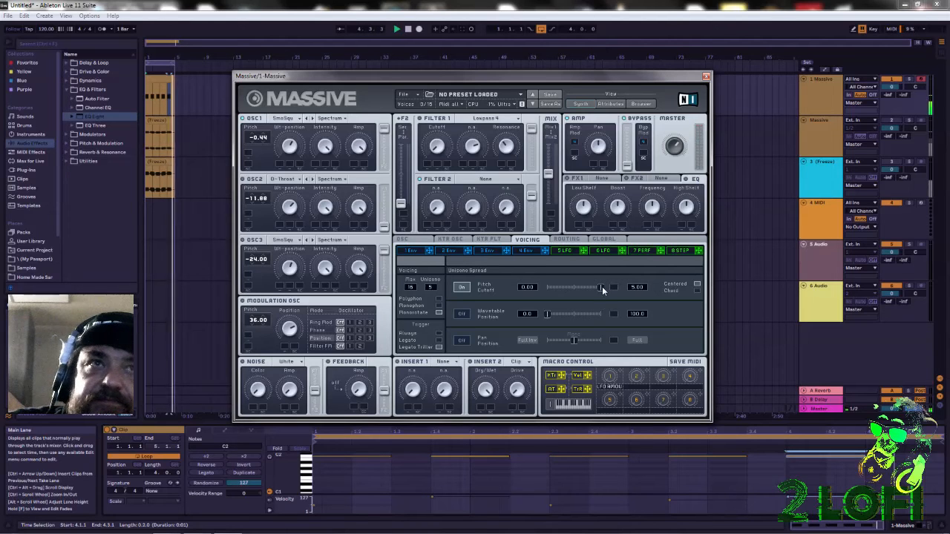
left_click_drag(573, 291, 662, 275)
left_click(697, 290)
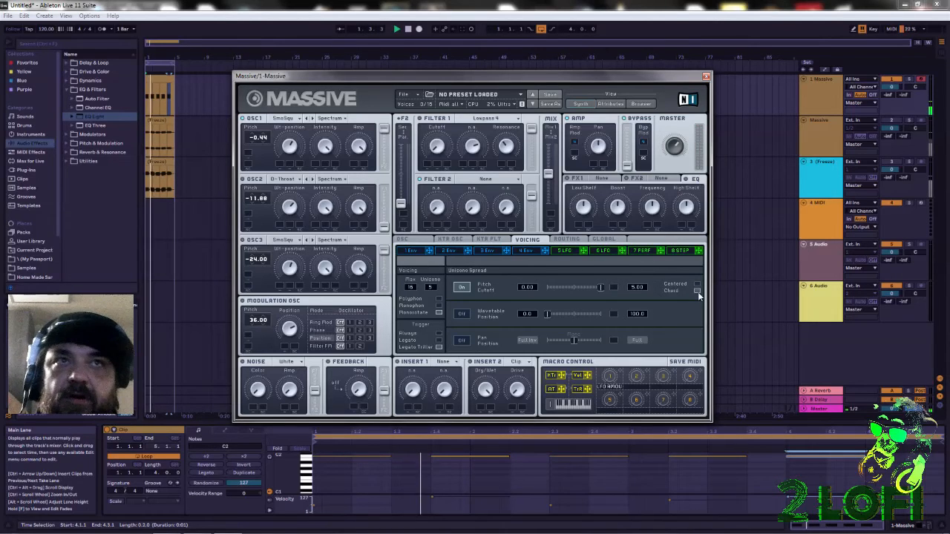
Step: Replace the pitch spread with Wavetable Position spread, modulate its amount with LFO 5, and limit the range to about 16 through 82.0
left_click(462, 287)
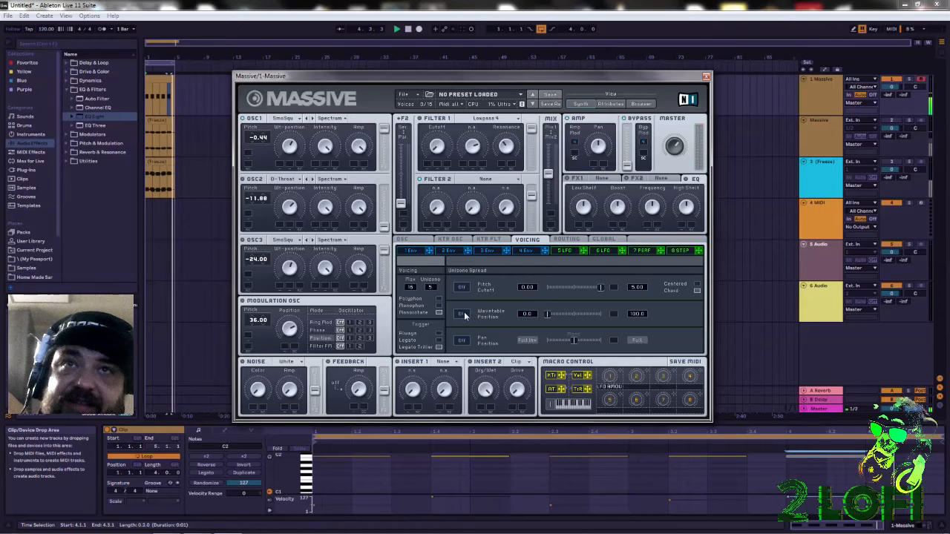
left_click_drag(548, 314, 591, 316)
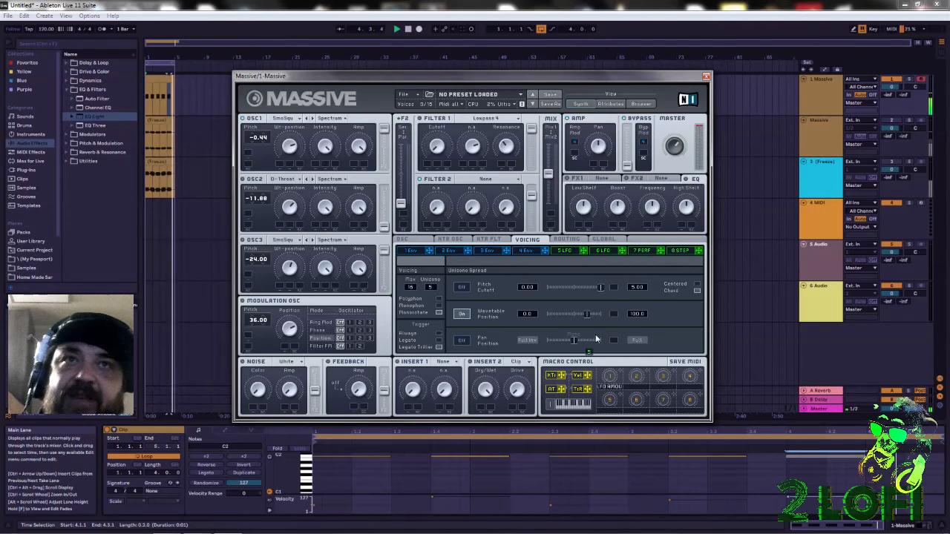
left_click_drag(603, 317, 624, 268)
left_click_drag(583, 316, 573, 318)
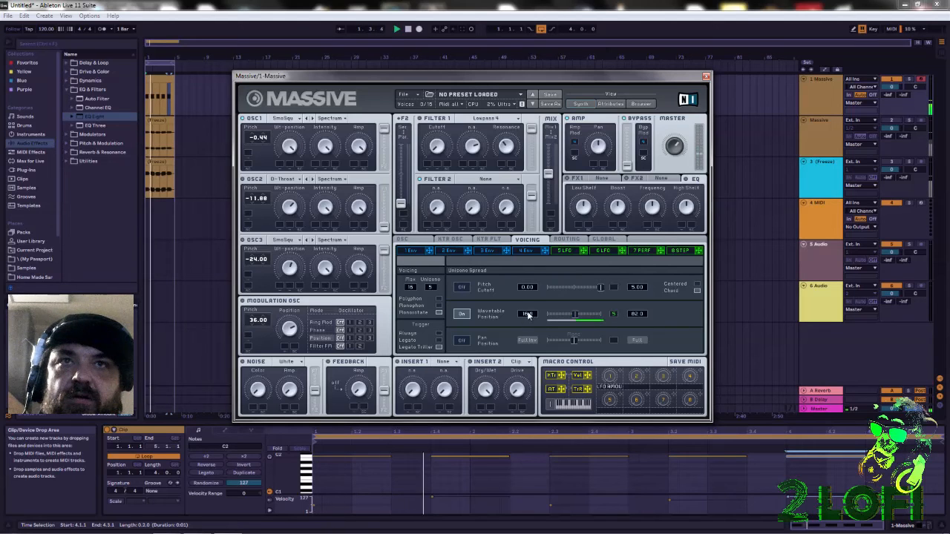
Step: Raise the velocity of the clip's third and fourth notes to 127
left_click(380, 452)
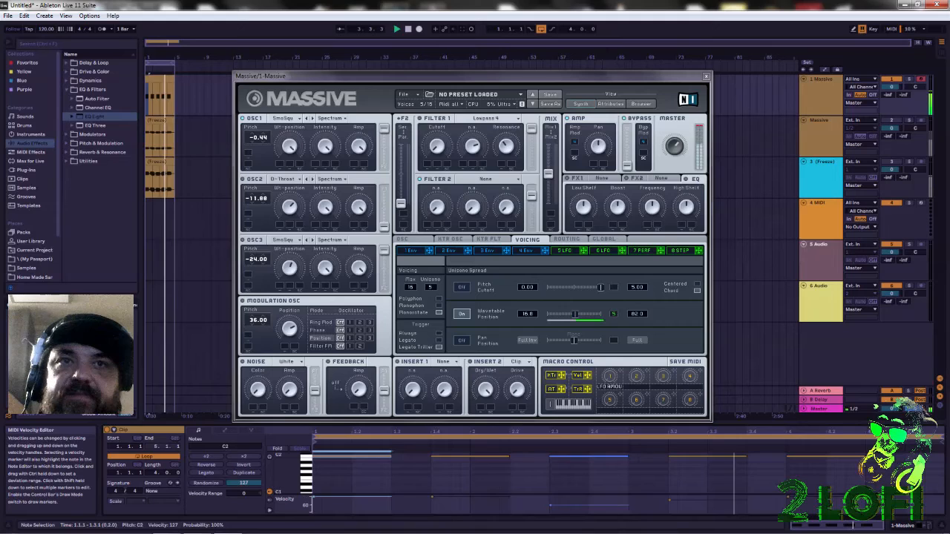
left_click_drag(550, 506, 550, 496)
left_click_drag(669, 500, 669, 492)
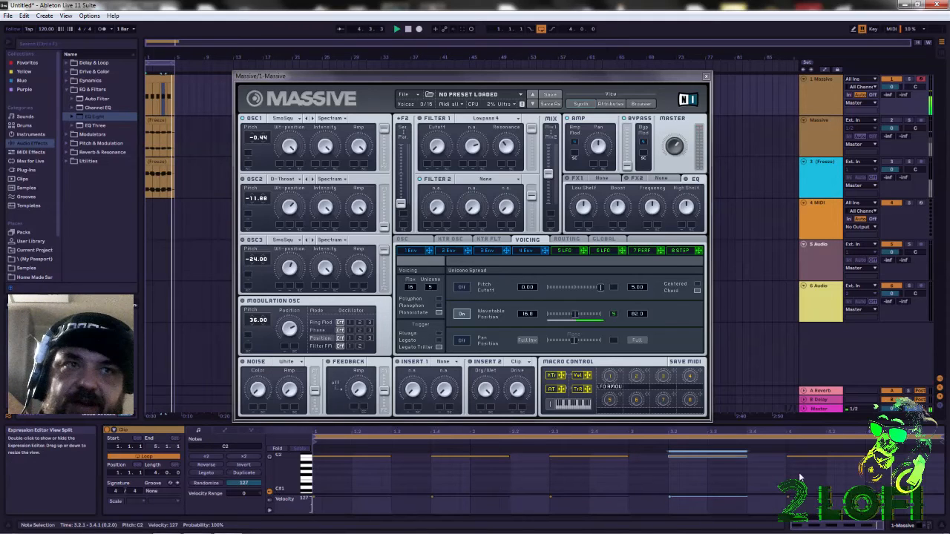
Step: Set the Wavetable Position spread maximum to 100.0 and remove the LFO 5 modulation from its amount
left_click_drag(637, 315, 640, 229)
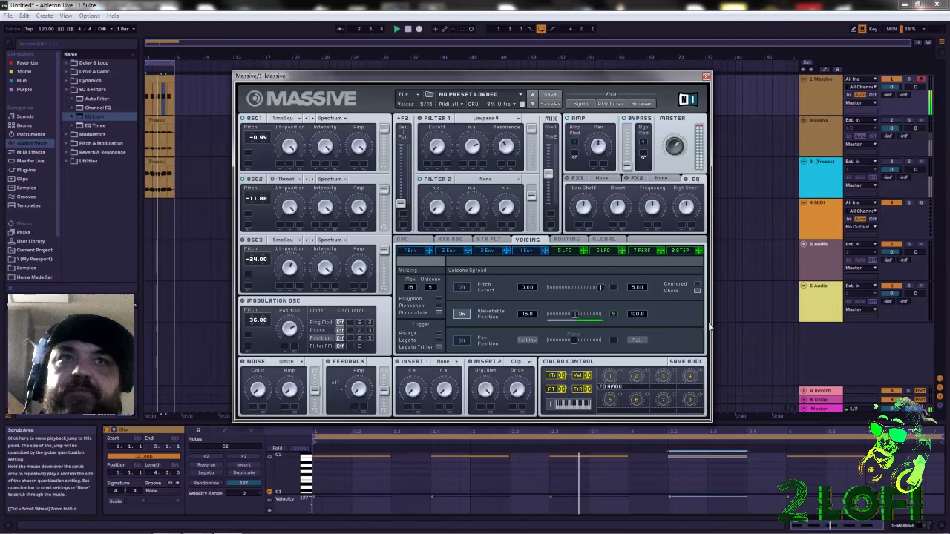
right_click(613, 315)
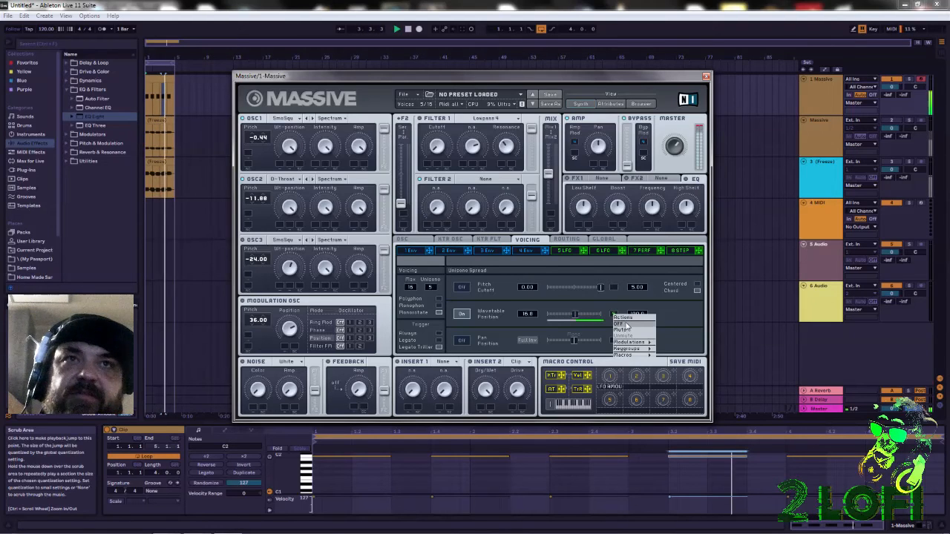
left_click(620, 326)
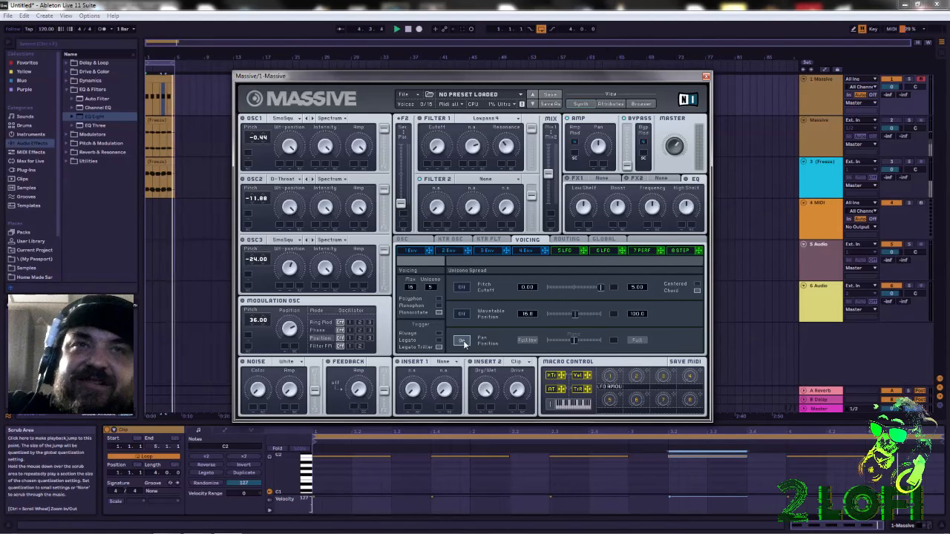
Step: Try the Pan Position unison spread amount and view the Routing and Global pages
mouse_move(575, 342)
left_mouse_down()
mouse_move(538, 345)
mouse_move(642, 355)
mouse_move(572, 343)
left_mouse_up()
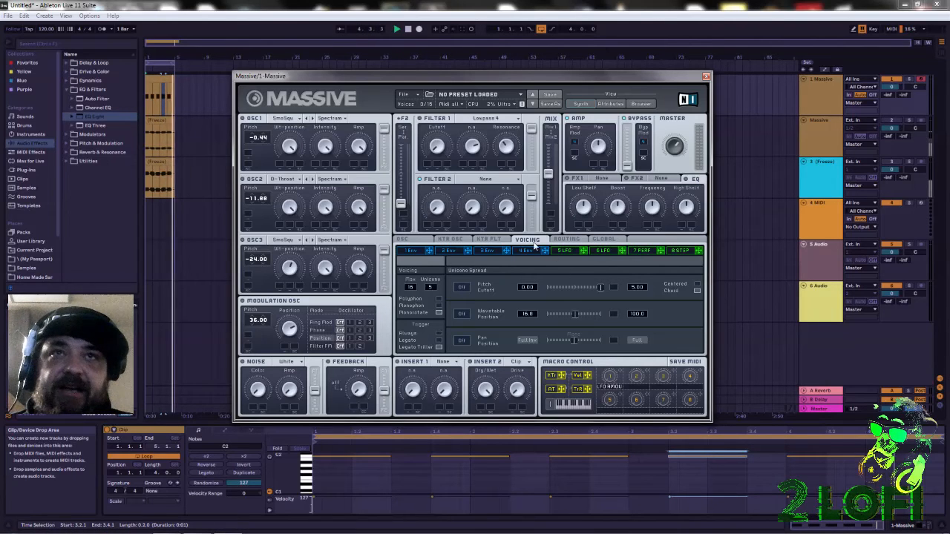
left_click(568, 239)
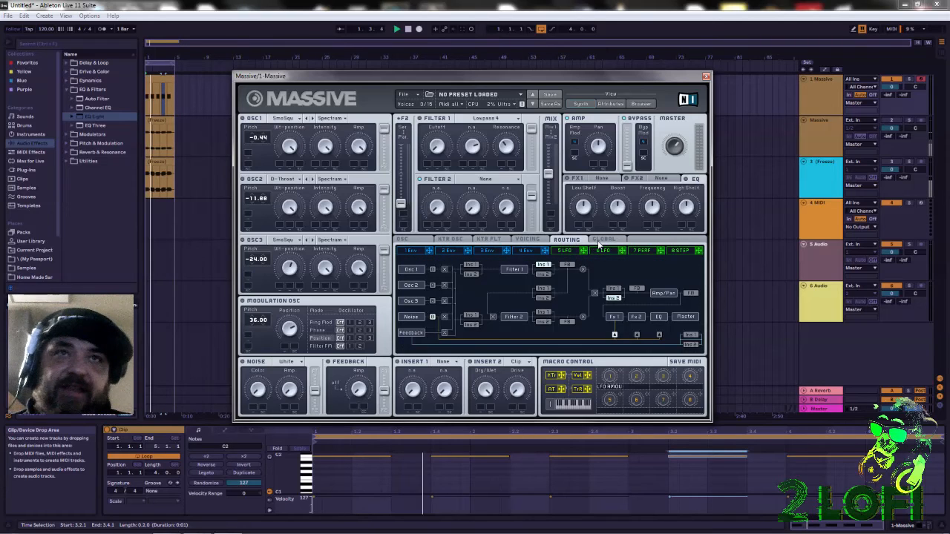
left_click(603, 240)
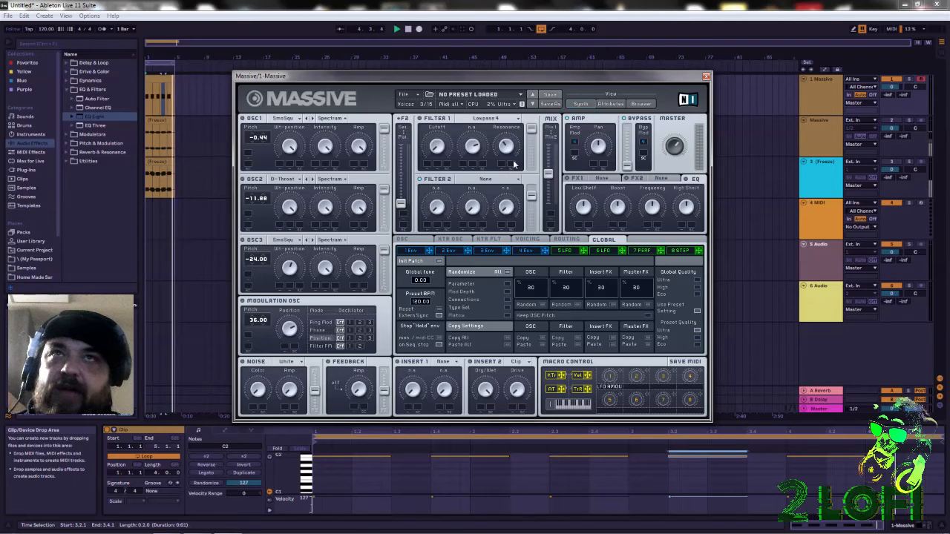
Step: Look through the preset folders in the sound browser and return to the synth's oscillator settings page
left_click(643, 104)
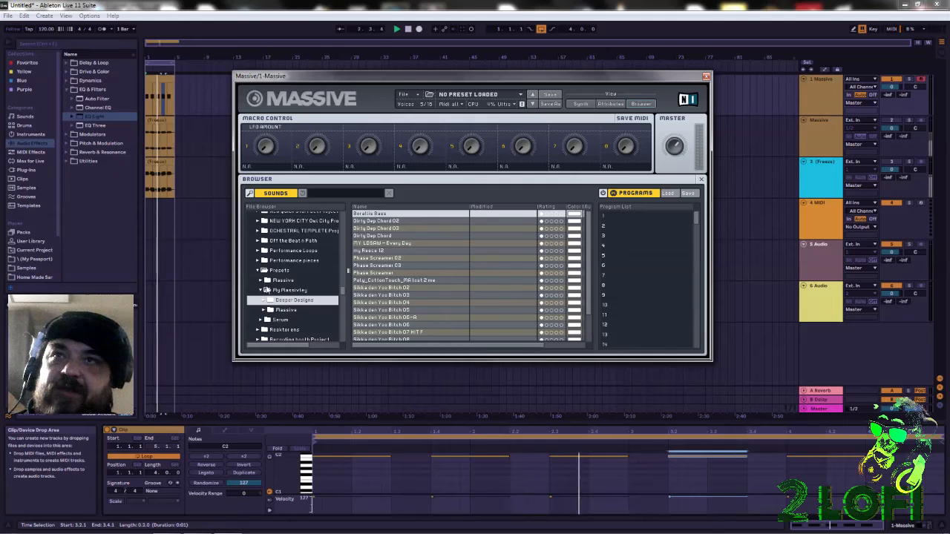
scroll(266, 276, "up", 2)
scroll(266, 274, "up", 6)
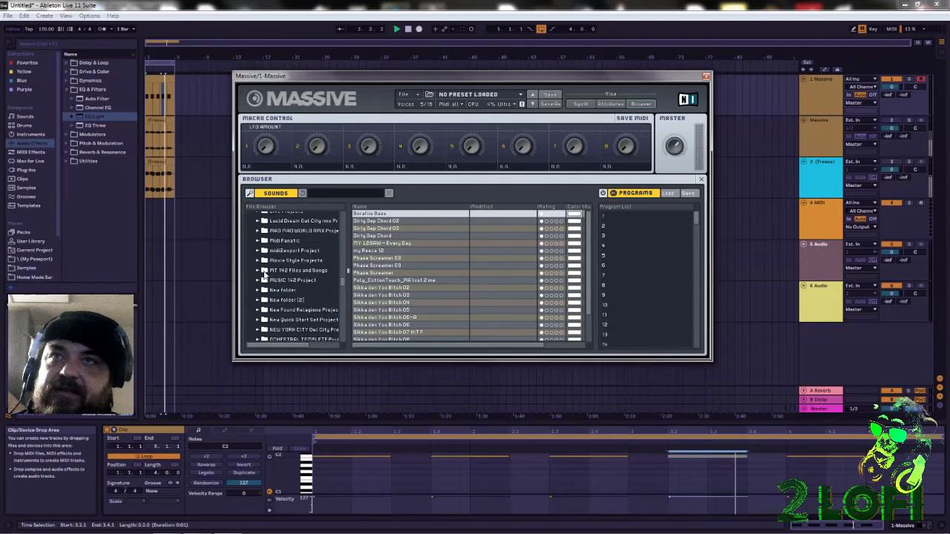
scroll(269, 279, "up", 1)
scroll(271, 286, "down", 9)
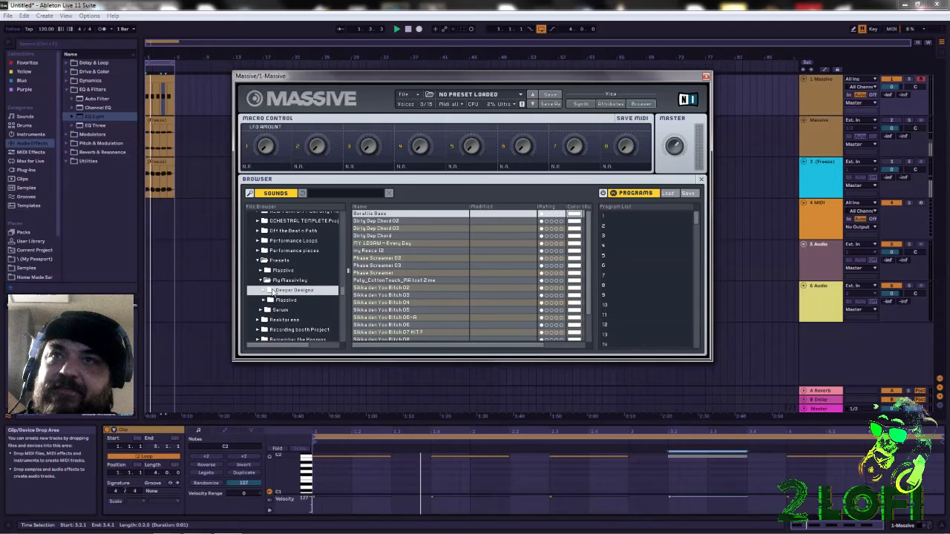
scroll(312, 291, "down", 5)
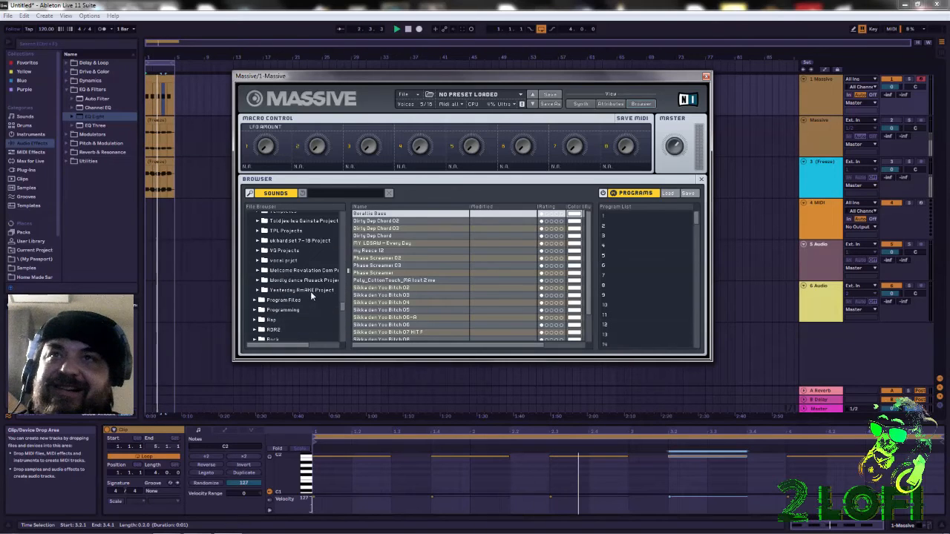
left_click(581, 103)
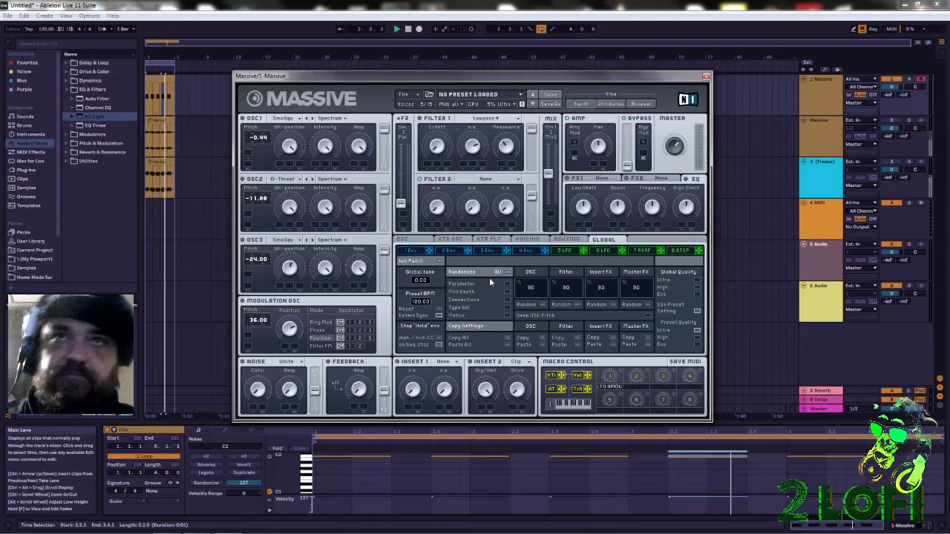
left_click(402, 240)
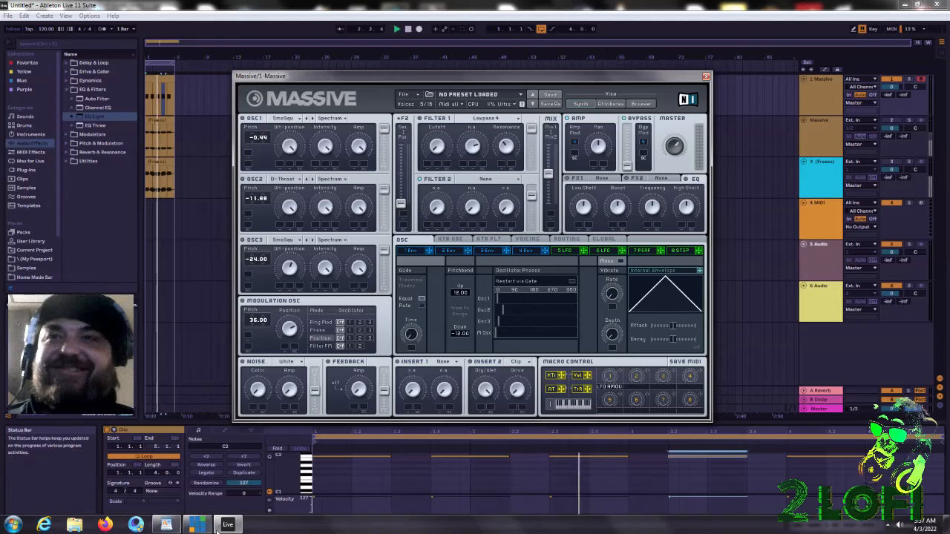
Step: Check the running recording in vMix and return to Ableton Live
left_click(197, 525)
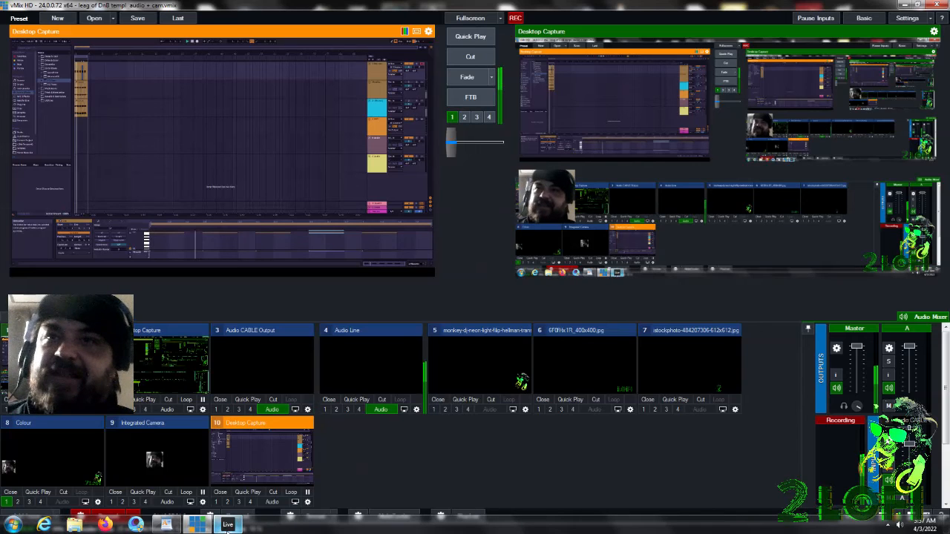
left_click(226, 529)
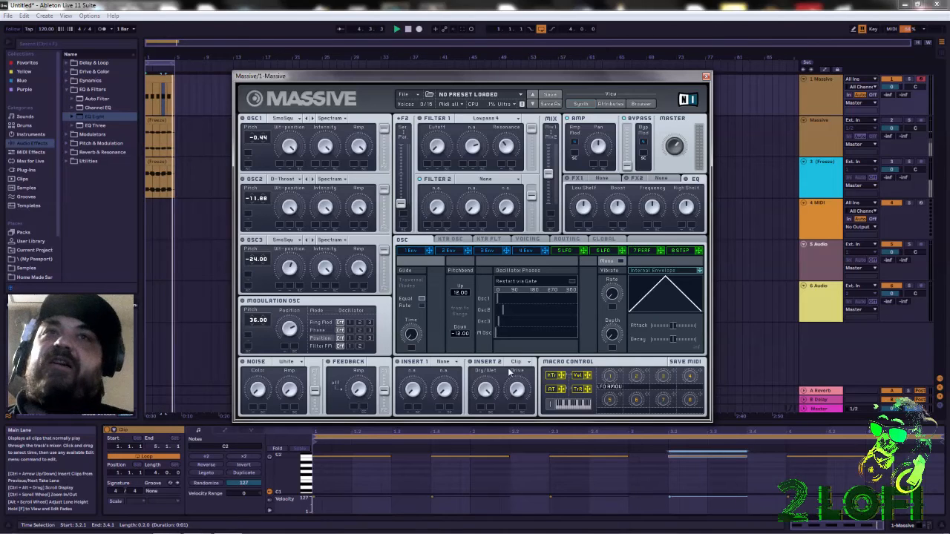
Step: Try LFO 5 on OSC1's Wt-position, look at the FX1 effect list, and remove the modulation
left_click_drag(584, 252, 280, 165)
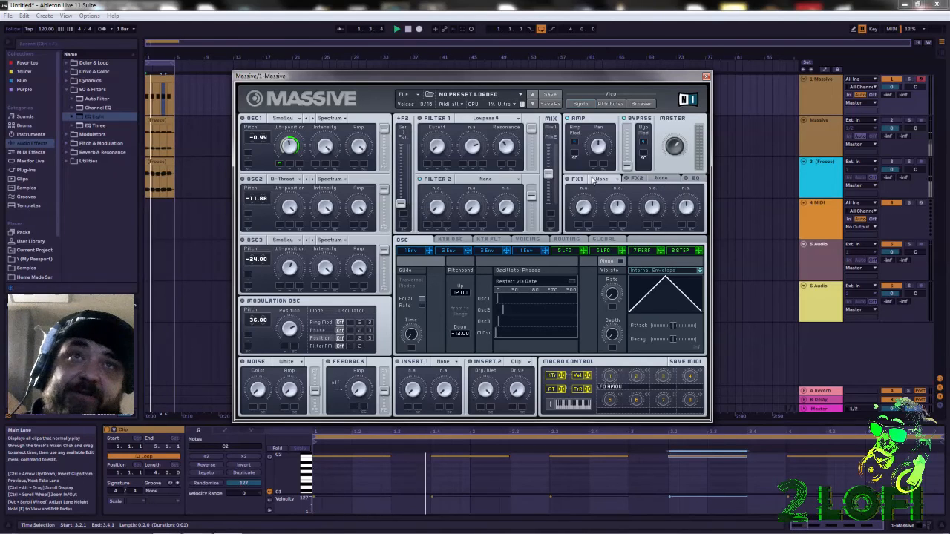
left_click(593, 180)
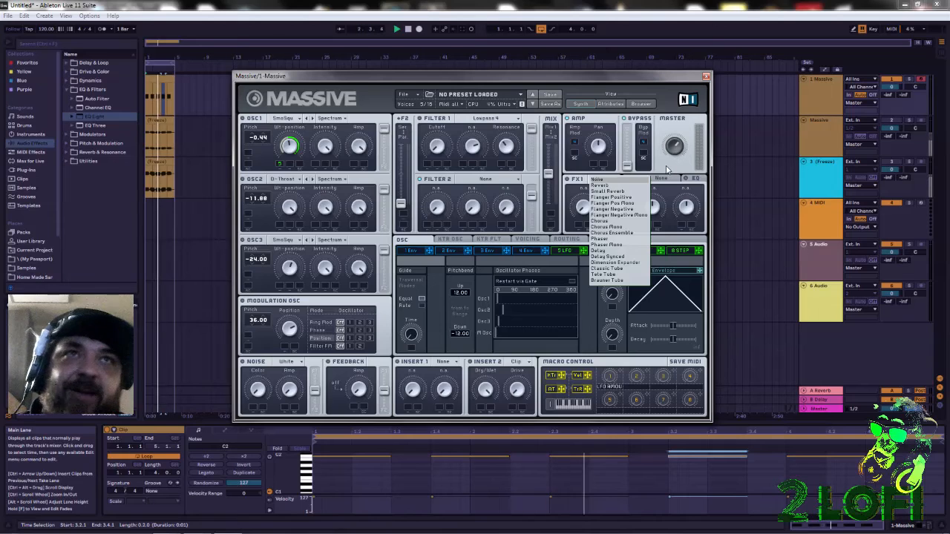
left_click(594, 181)
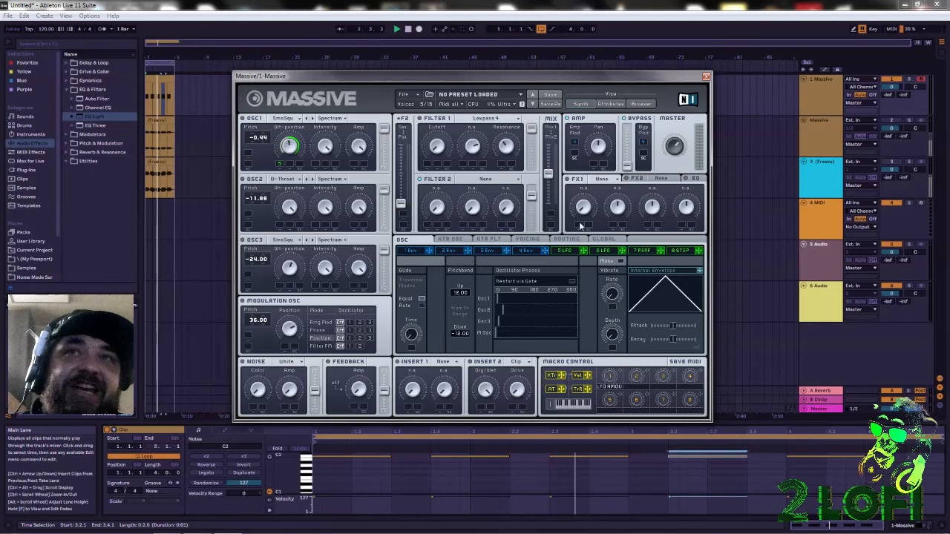
right_click(284, 178)
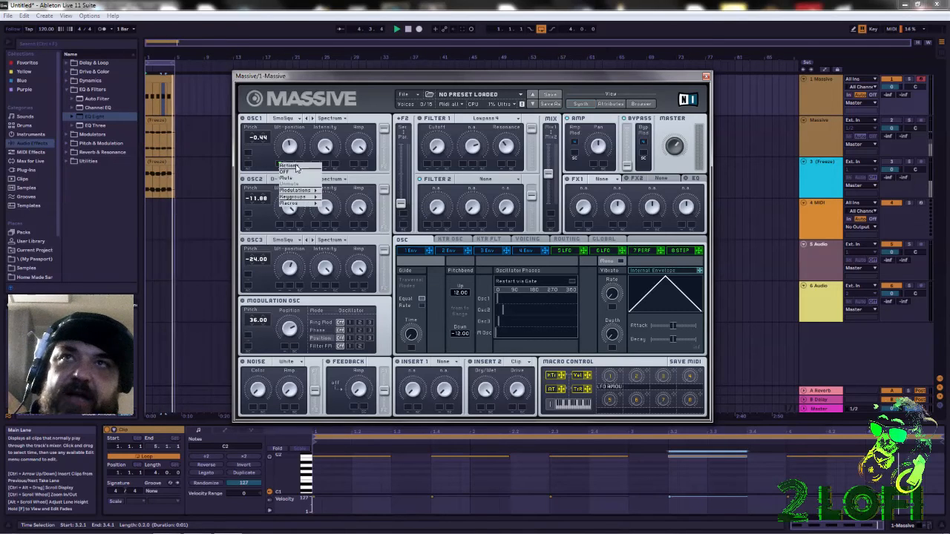
left_click(283, 173)
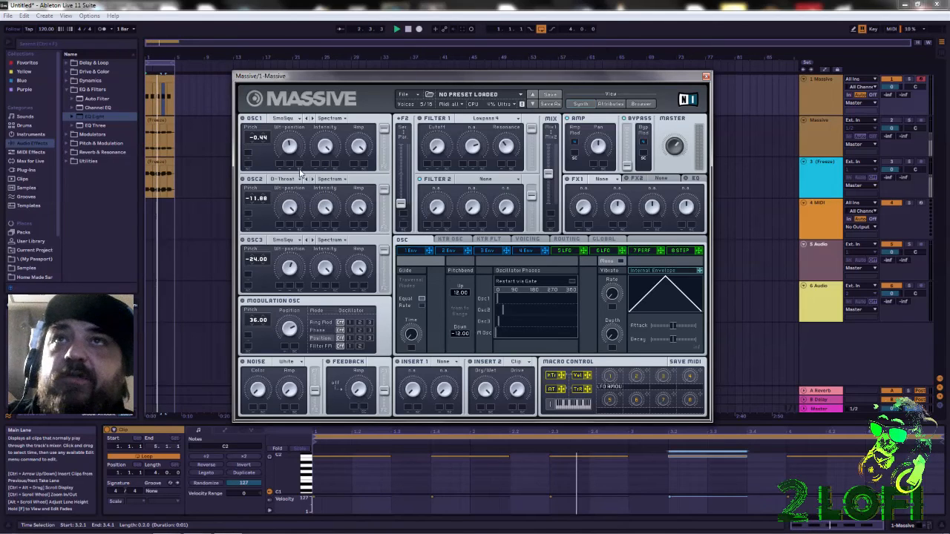
Step: Look at the assignable modulation, keygroup and macro options of OSC1's Wt-position slot without choosing one
right_click(285, 167)
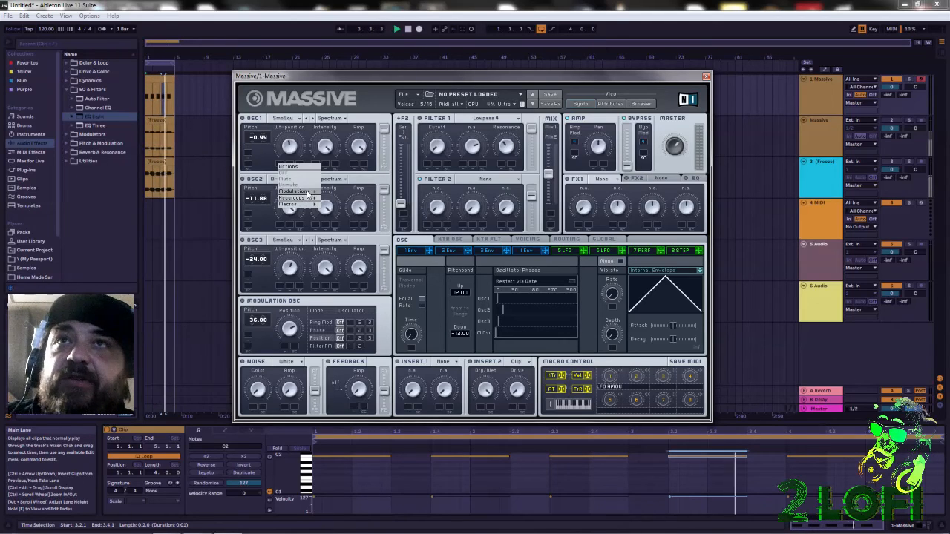
mouse_move(310, 193)
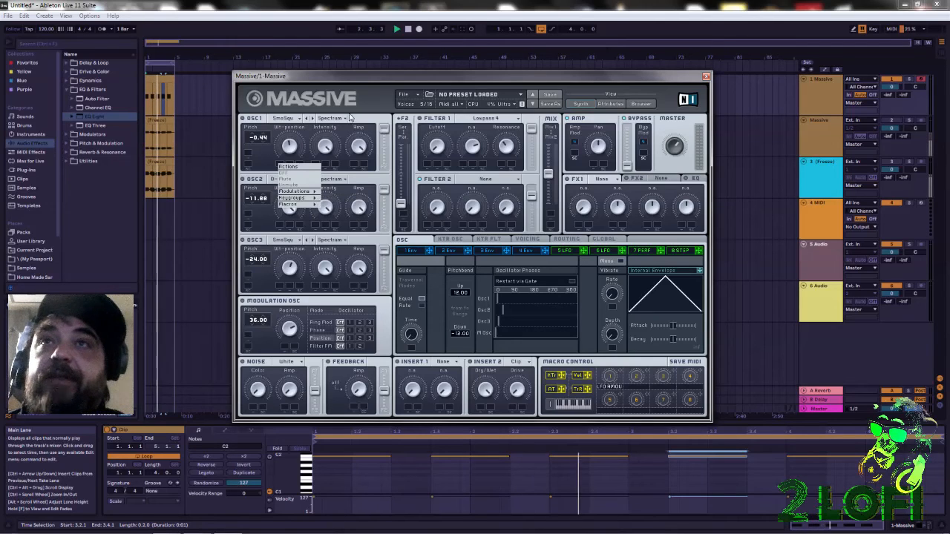
left_click(364, 95)
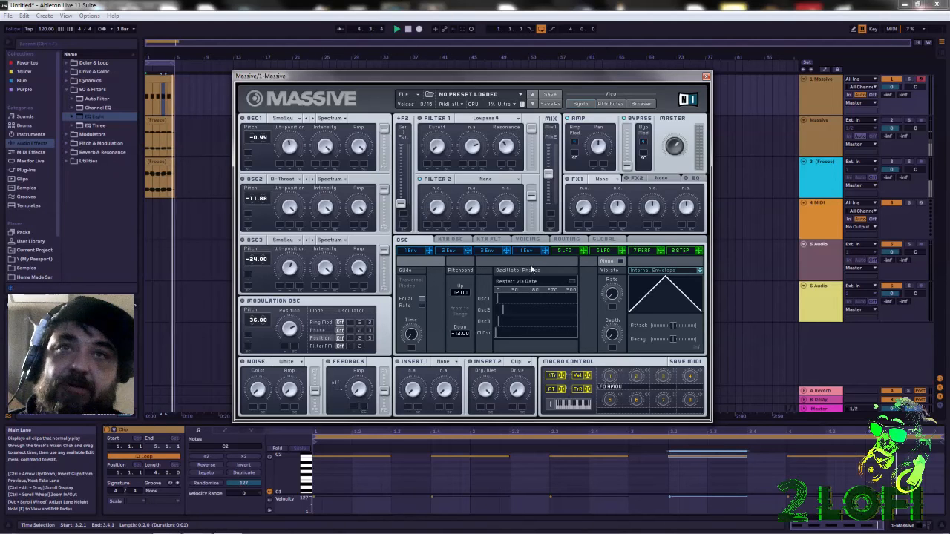
left_click(564, 241)
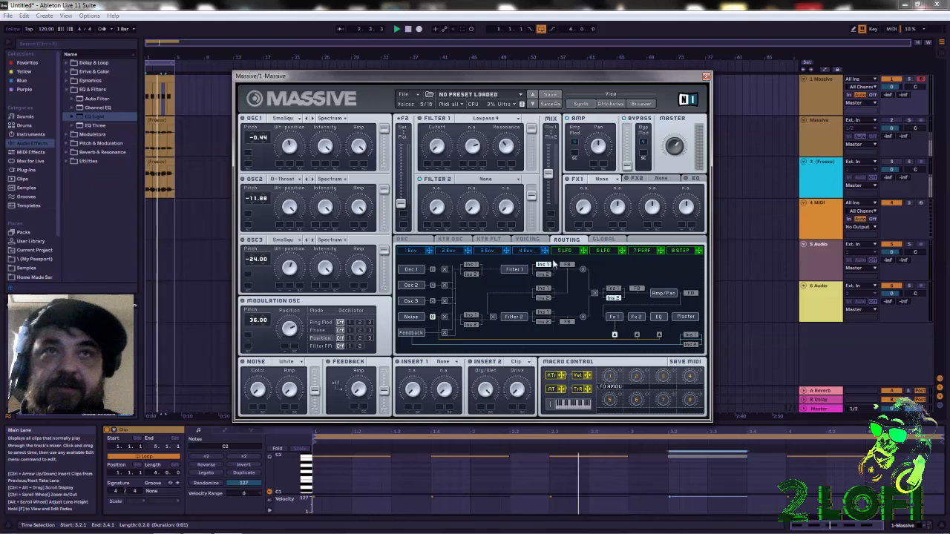
left_click(527, 240)
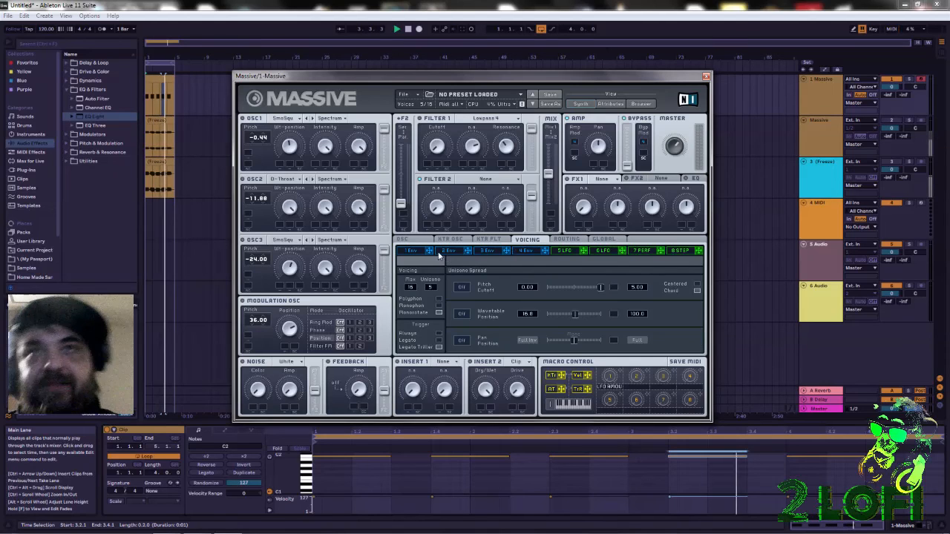
left_click(407, 240)
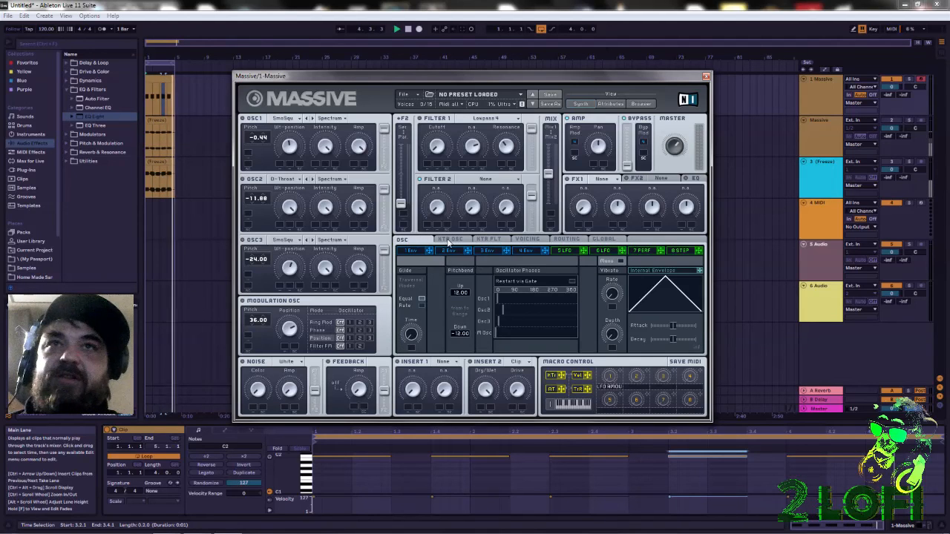
left_click(447, 241)
Step: Choose Sine 3.5 as the first and Curve 1 as the second morph waveform of envelope 4
left_click(528, 252)
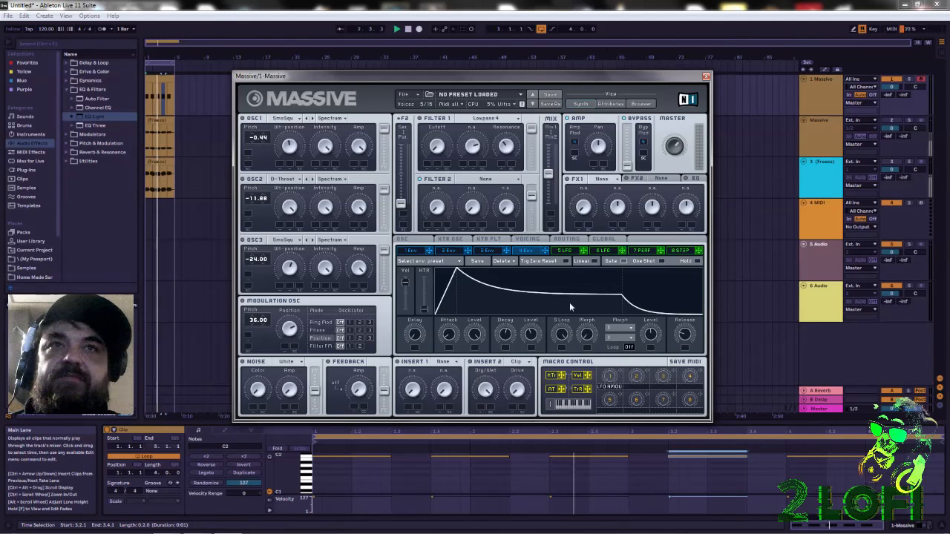
left_click(625, 334)
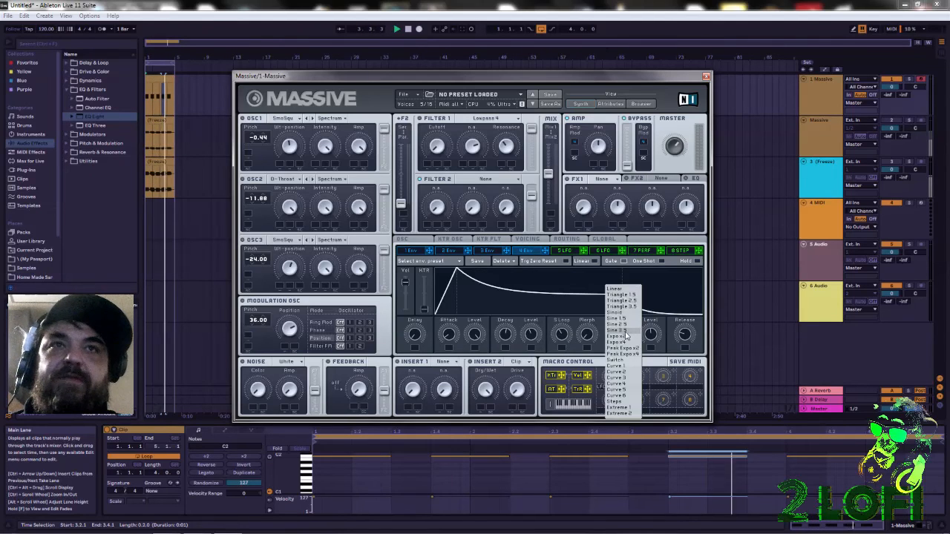
left_click(625, 337)
left_click(631, 339)
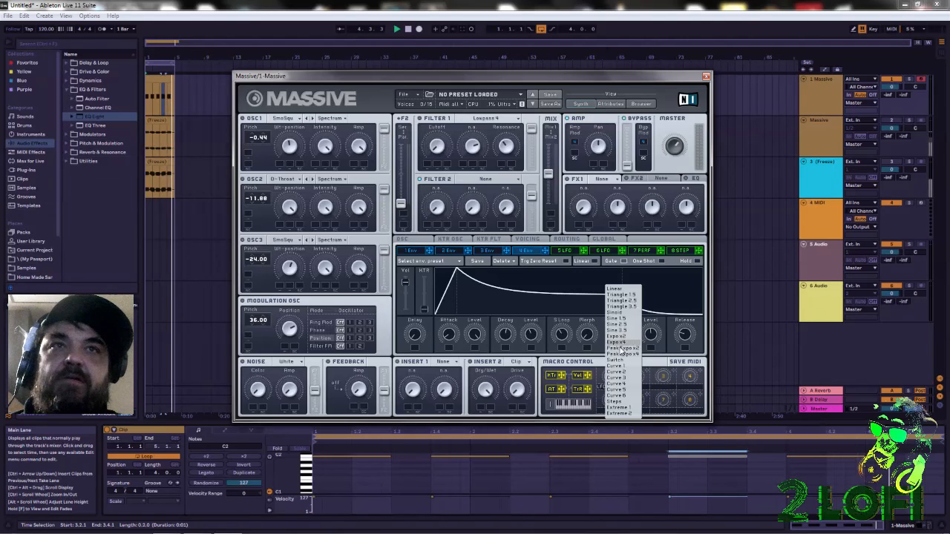
left_click(623, 347)
left_click(631, 338)
left_click(631, 339)
left_click(631, 339)
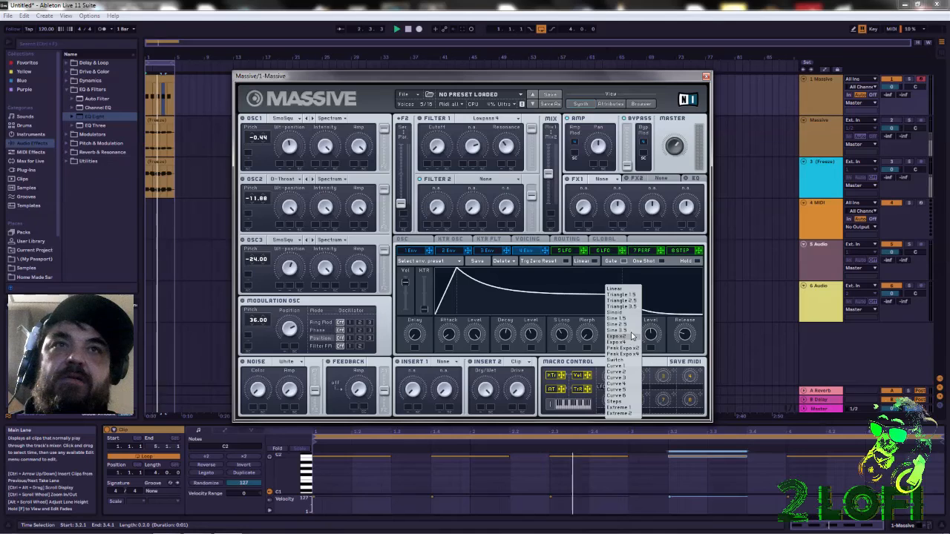
left_click(623, 369)
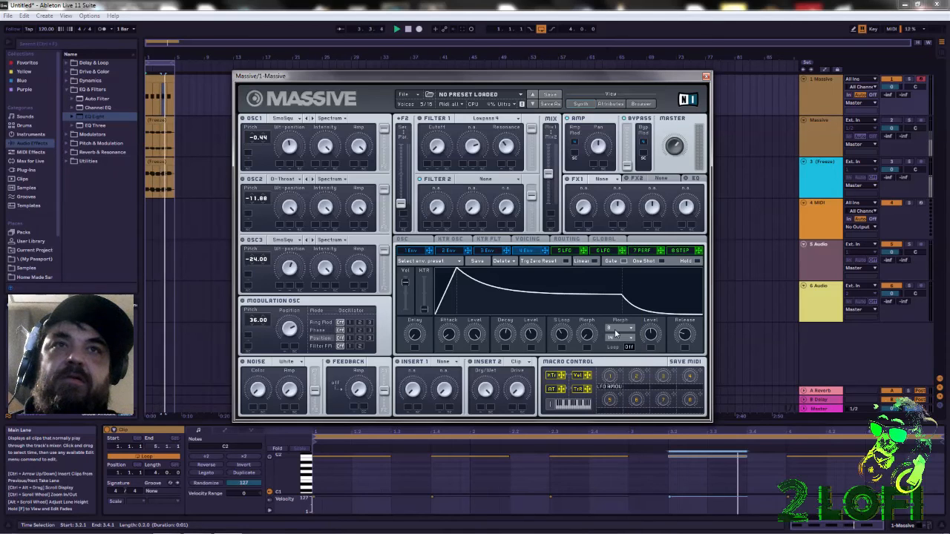
Step: Set envelope 4's loop count to 5 and lengthen its sustain loop section
mouse_move(631, 349)
left_mouse_down()
mouse_move(632, 317)
mouse_move(635, 347)
left_mouse_up()
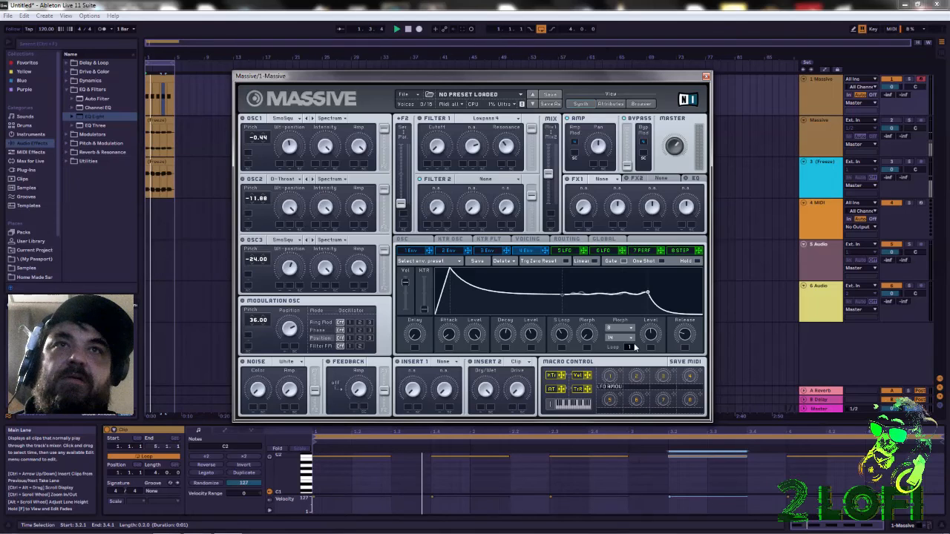
left_click_drag(635, 348, 632, 331)
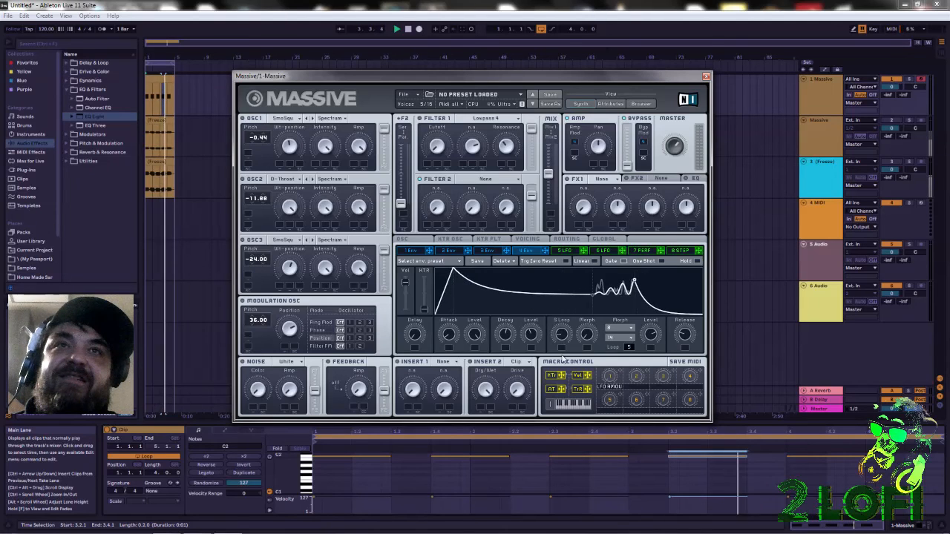
left_click_drag(596, 253, 573, 332)
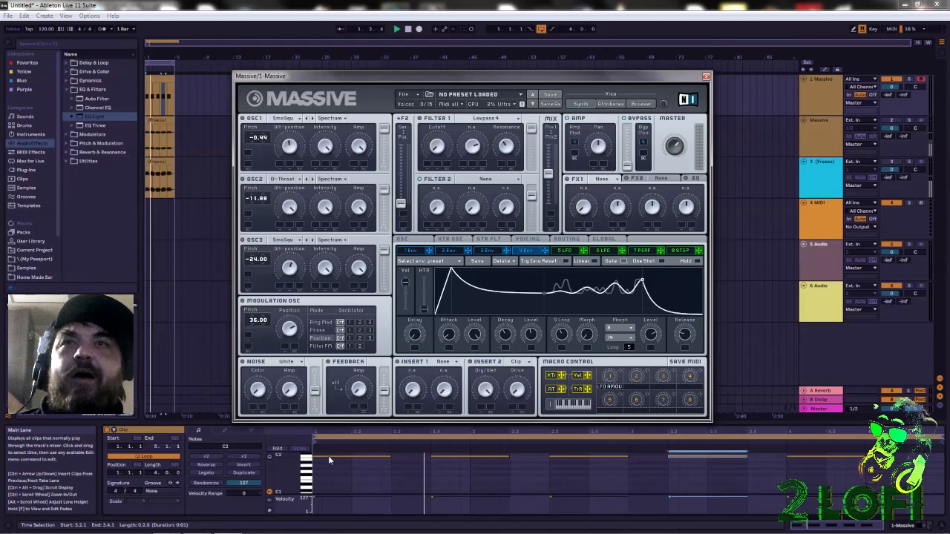
Step: Switch to vMix and cut the output to the Desktop Capture on input 10
mouse_move(257, 529)
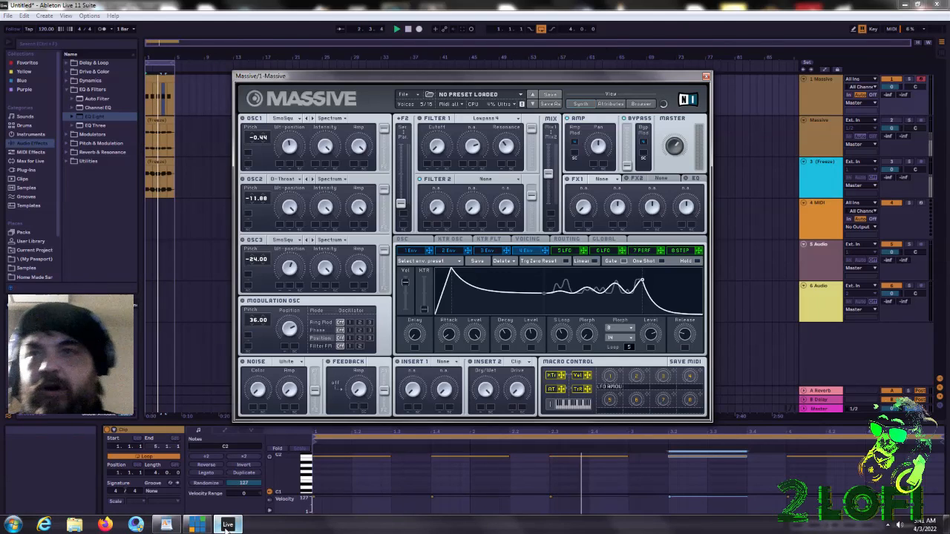
left_click(228, 527)
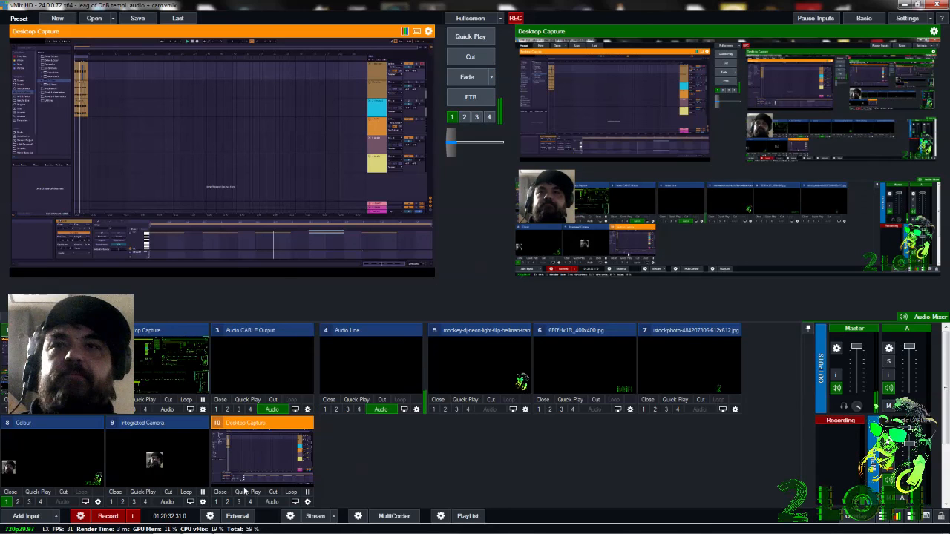
left_click(273, 494)
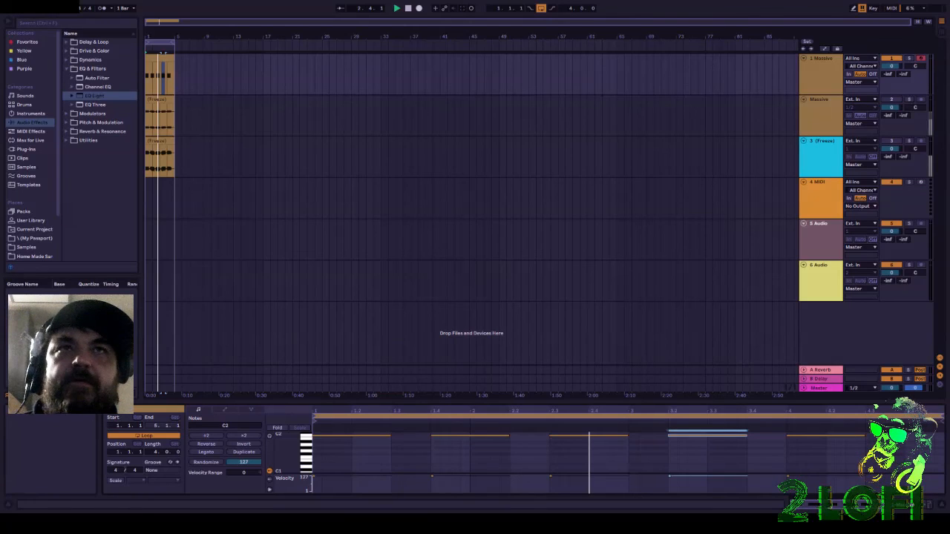